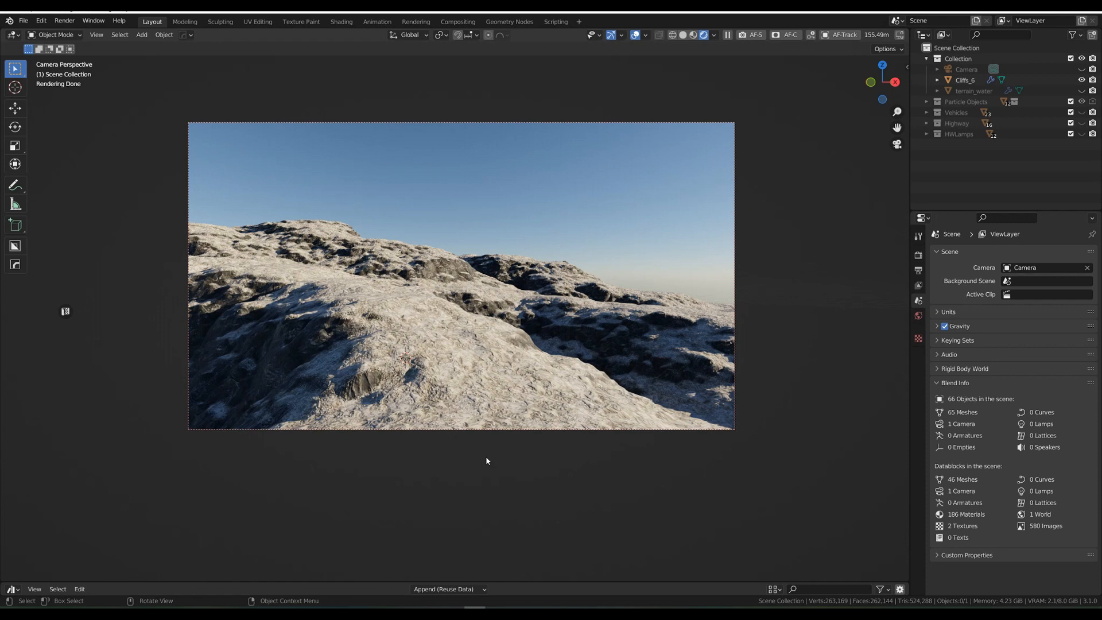
# Step: Hide the Cliffs_6 terrain in the viewport and enlarge the asset browser with the KB3D - Neo Cities buildings
pyautogui.click(439, 329)
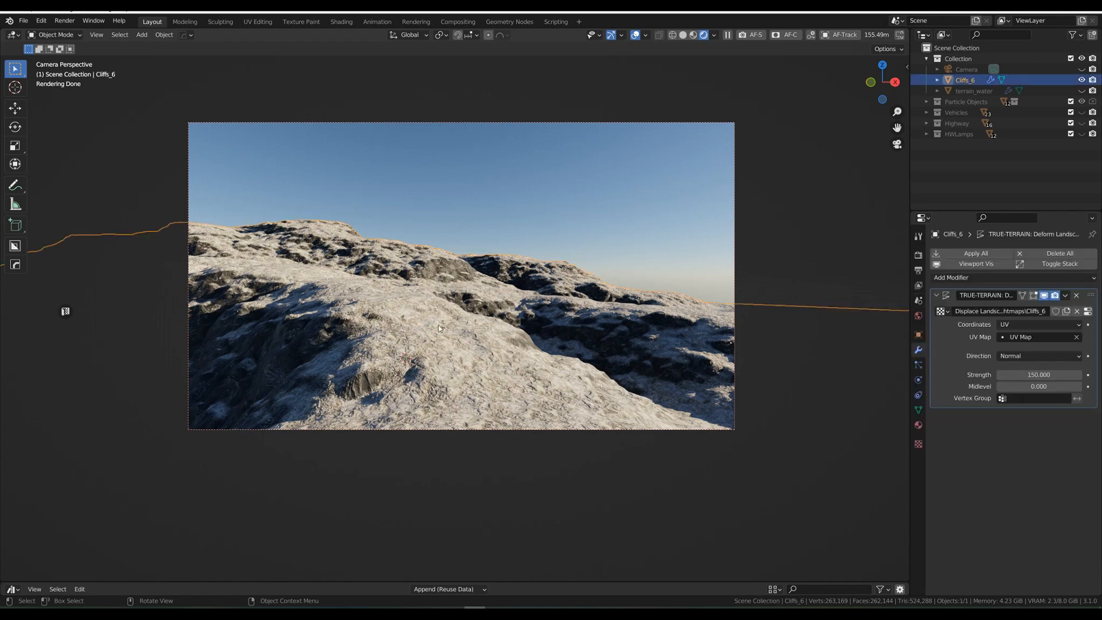
pyautogui.click(1081, 81)
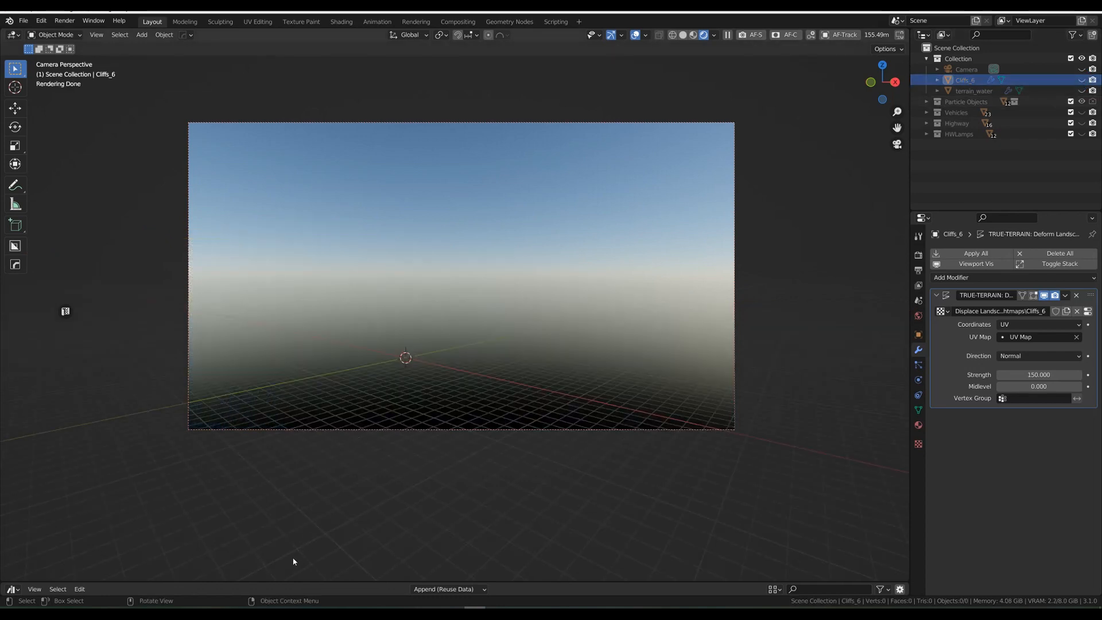
pyautogui.moveTo(286, 581); pyautogui.dragTo(315, 409)
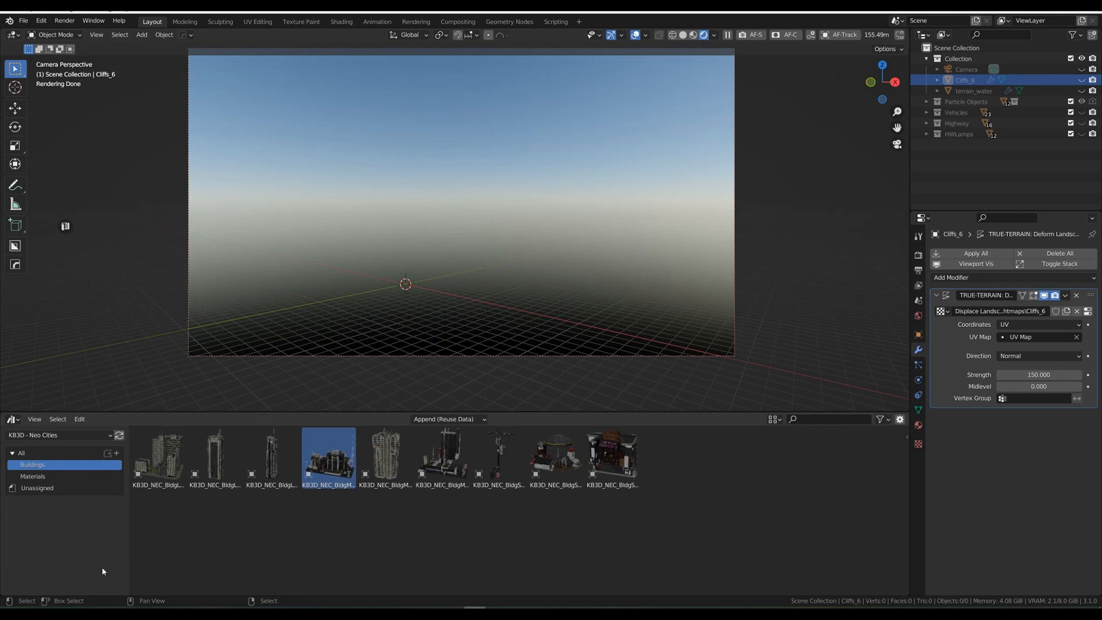
# Step: Place the KB3D Neo Cities buildings LG_B, LG_A, LG_C, MD_A, MD_B and MD_C as a cluster around the scene origin
pyautogui.moveTo(215, 456); pyautogui.dragTo(406, 285)
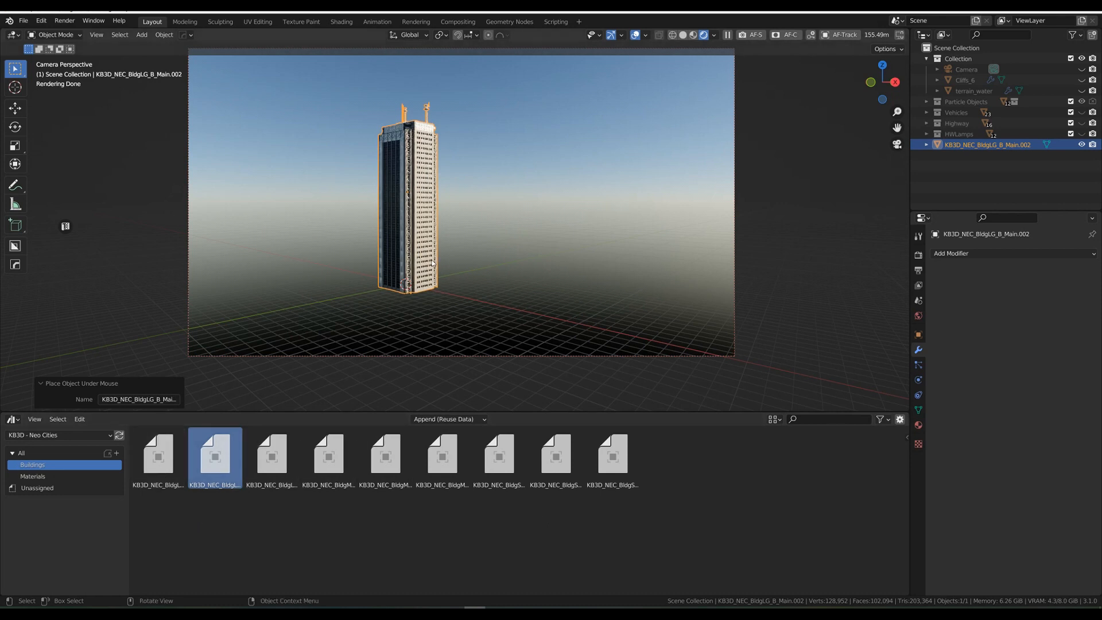
pyautogui.moveTo(158, 459); pyautogui.dragTo(320, 310)
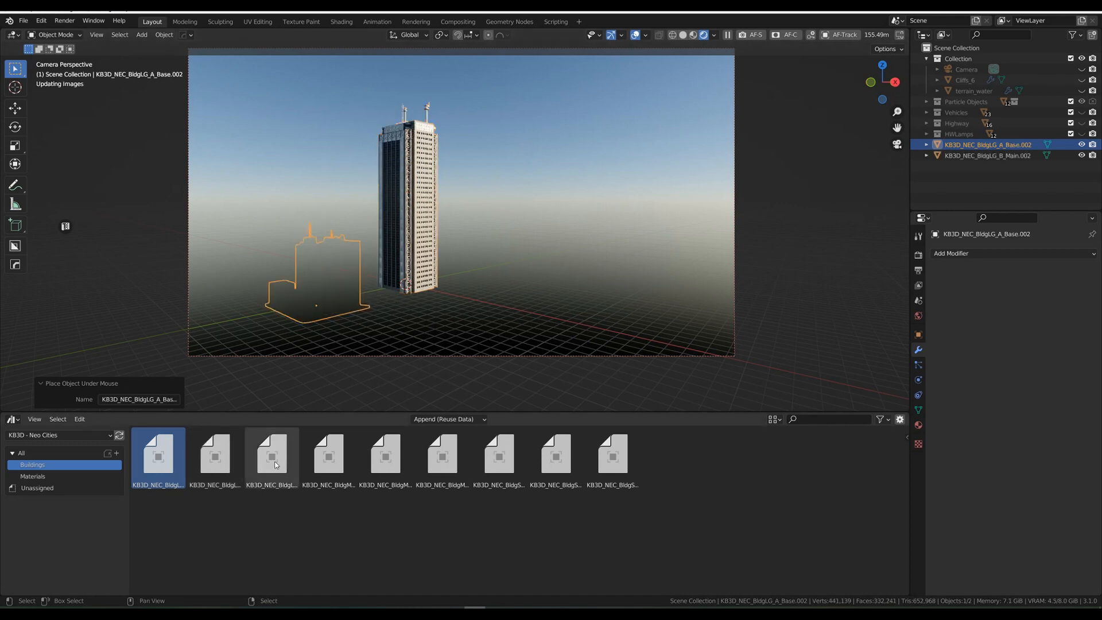
pyautogui.moveTo(273, 471); pyautogui.dragTo(481, 272)
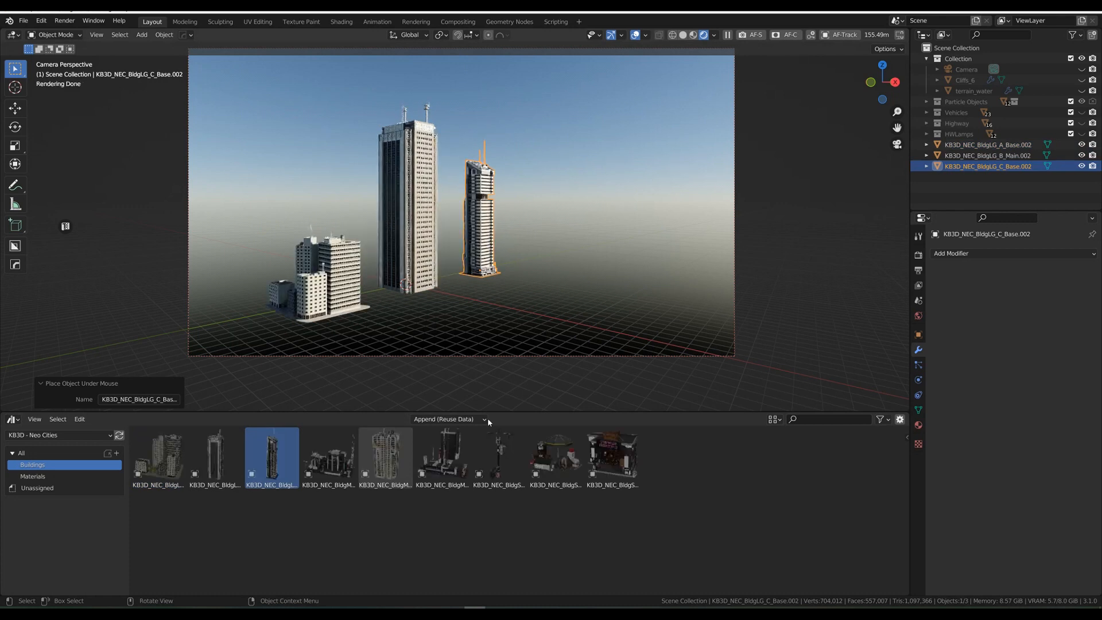
pyautogui.moveTo(329, 459); pyautogui.dragTo(510, 305)
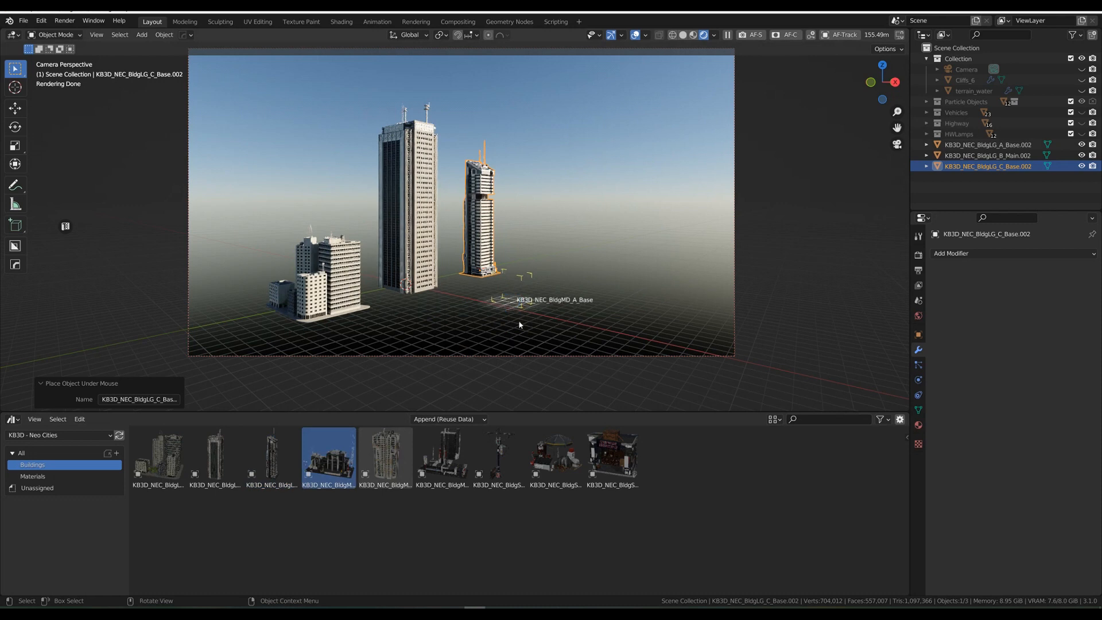
pyautogui.moveTo(385, 457); pyautogui.dragTo(441, 325)
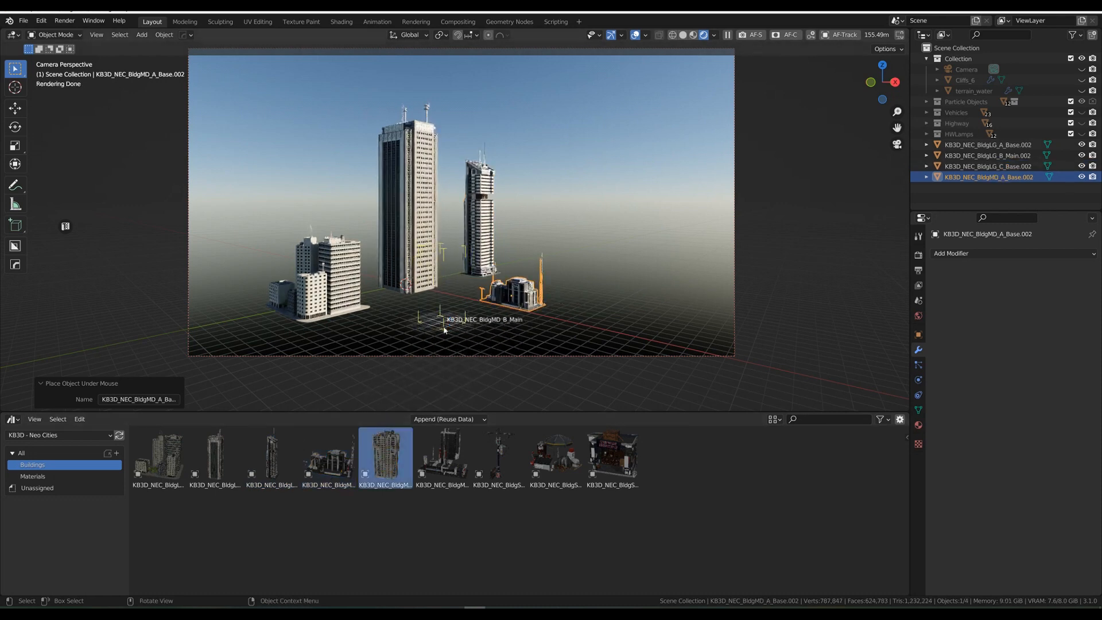
pyautogui.moveTo(443, 457); pyautogui.dragTo(371, 345)
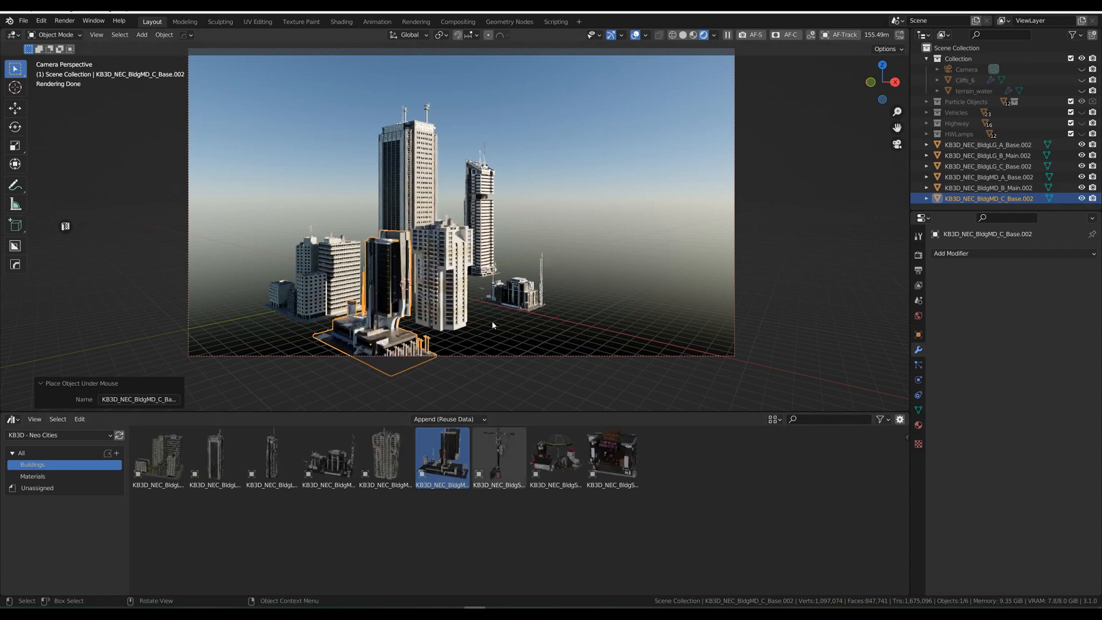
# Step: Select all six placed buildings and move them into a new collection named City
pyautogui.click(524, 296)
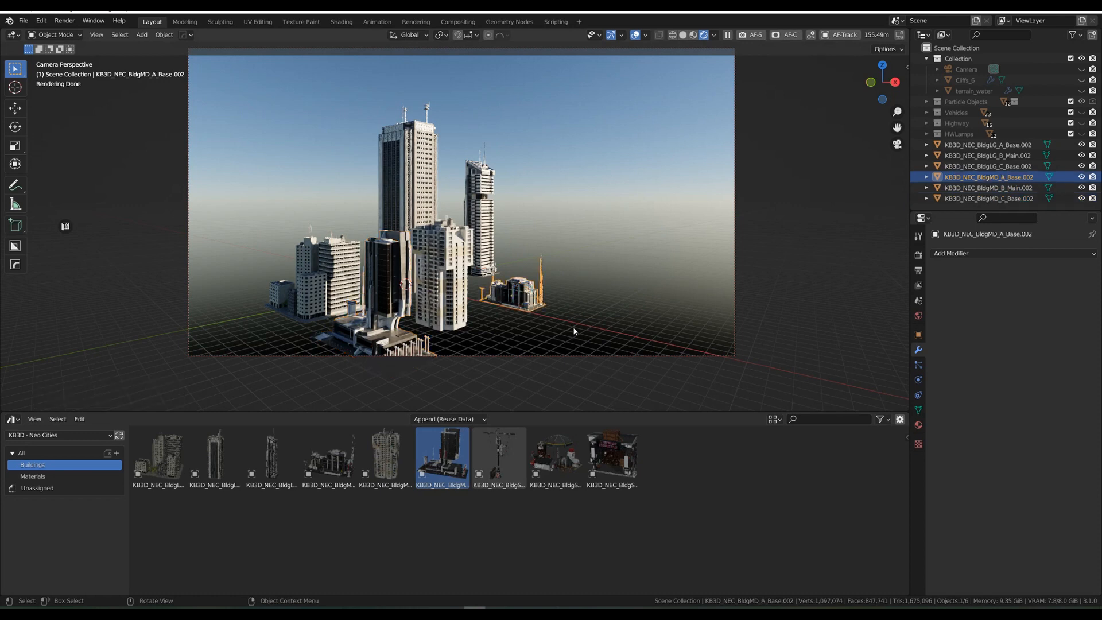
pyautogui.click(614, 235)
pyautogui.moveTo(301, 224); pyautogui.dragTo(686, 304)
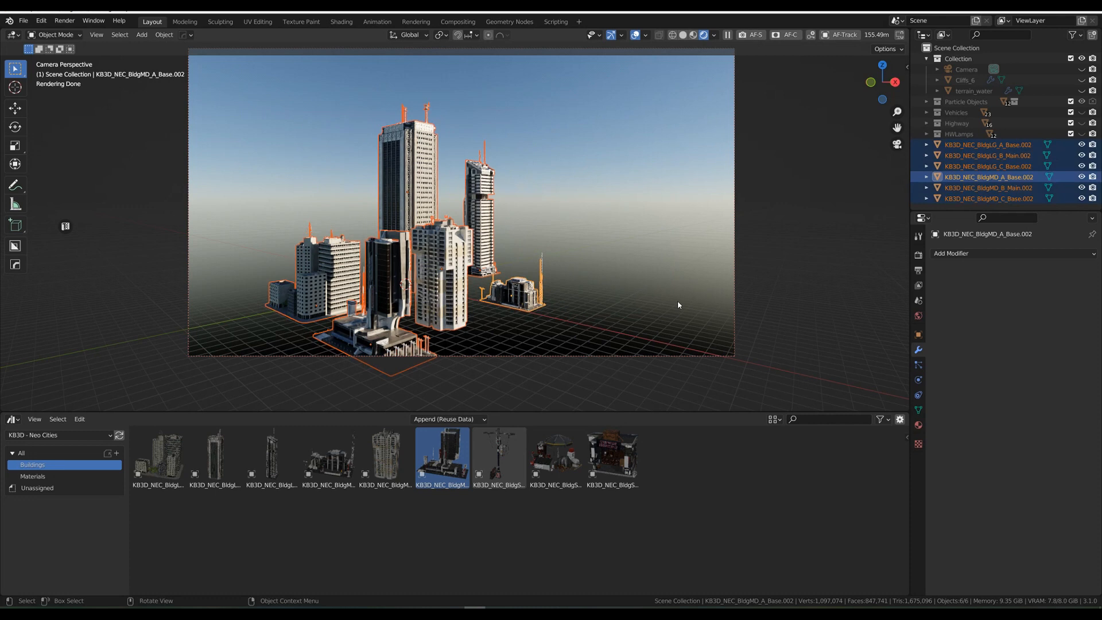
pyautogui.press('m')
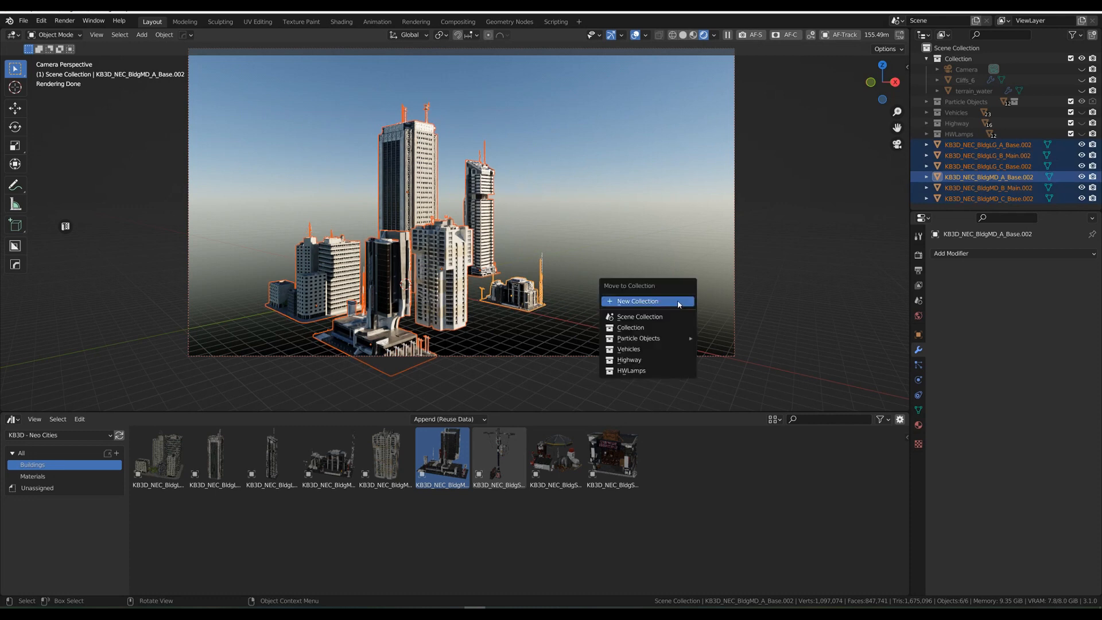
pyautogui.click(677, 301)
pyautogui.write('V')
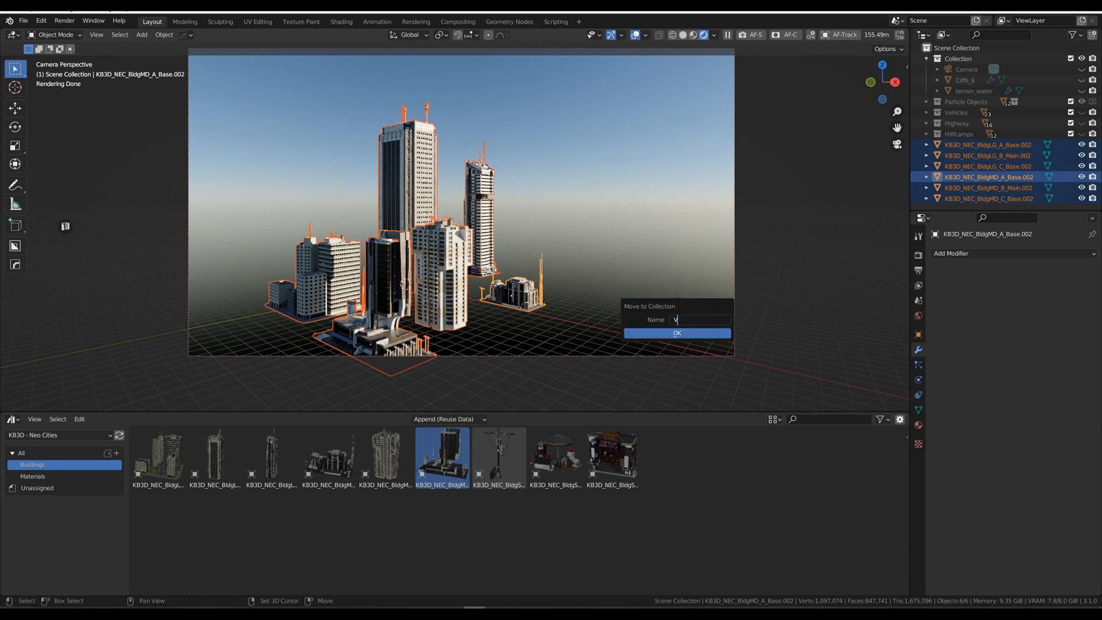
pyautogui.press('BackSpace')
pyautogui.write('City')
pyautogui.click(654, 334)
# Step: Lower the six city buildings about 187 m along Z and briefly show the Cliffs_6 terrain to check the view
pyautogui.press('g')
pyautogui.press('z')
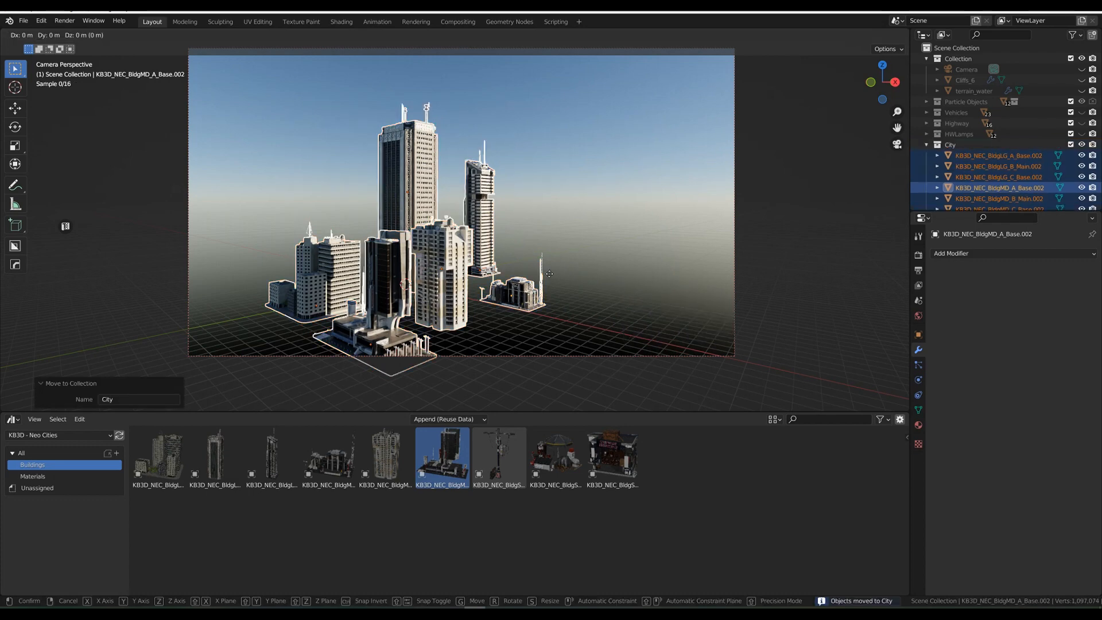
pyautogui.click(572, 111)
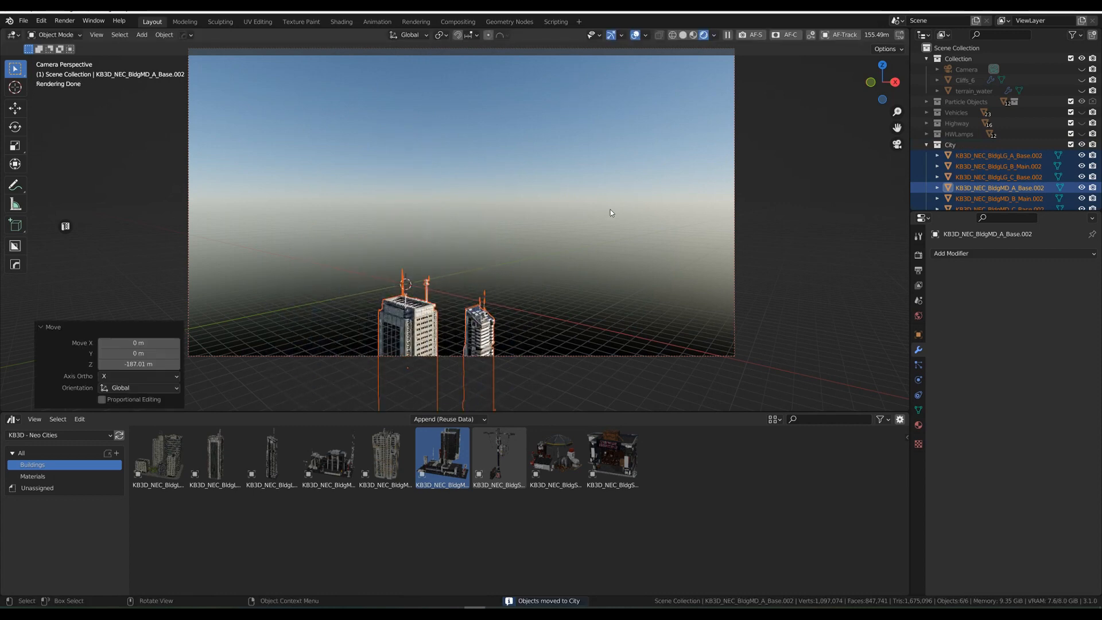
pyautogui.click(610, 209)
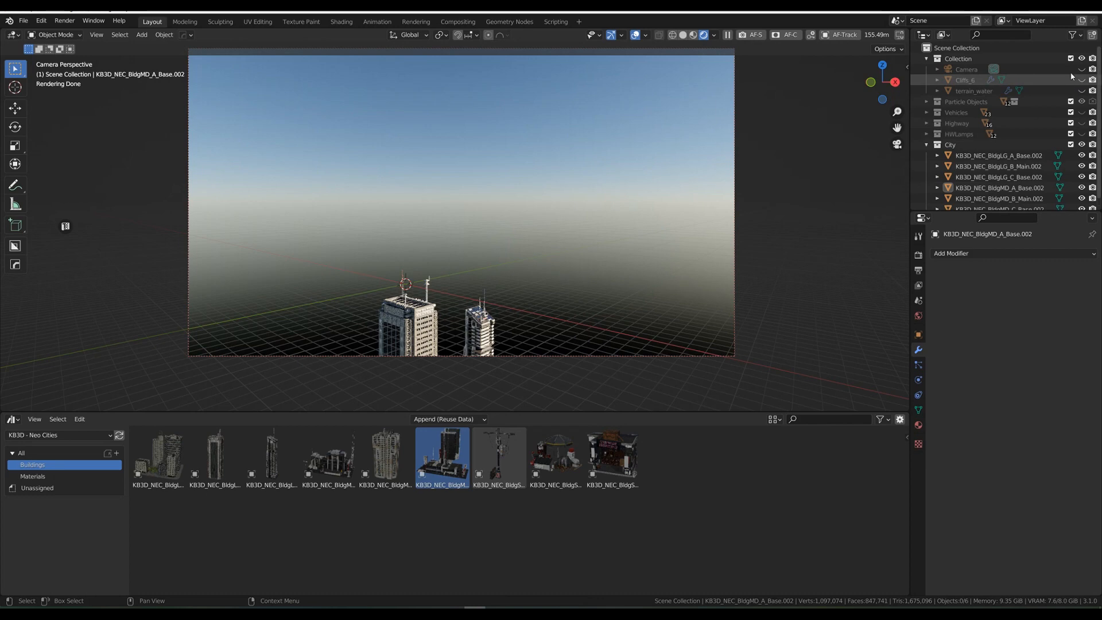
pyautogui.click(1081, 80)
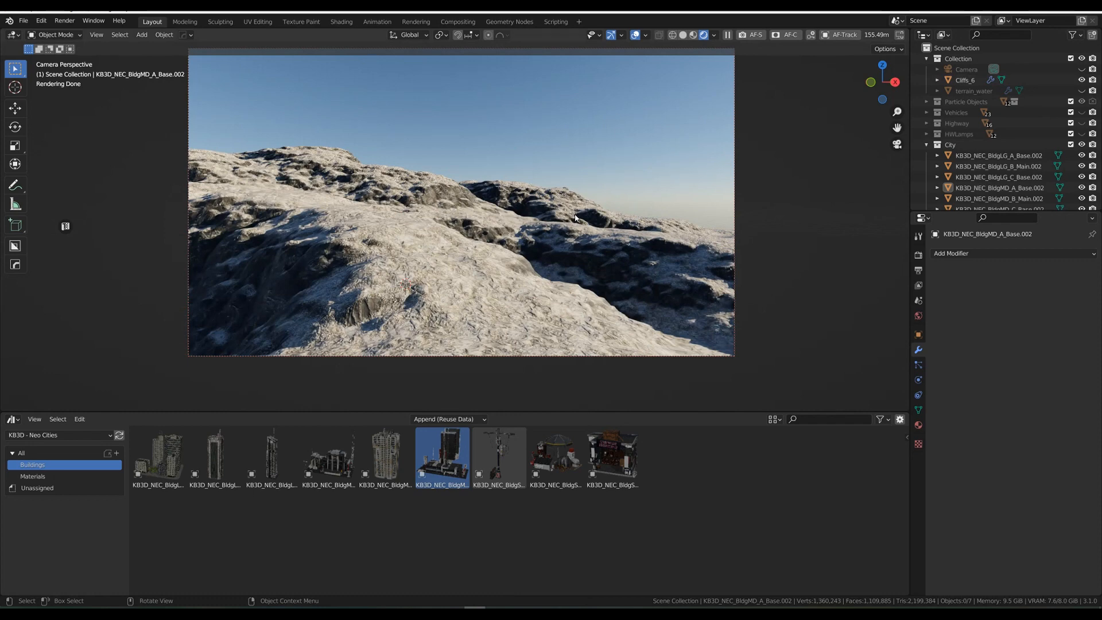
pyautogui.click(1082, 80)
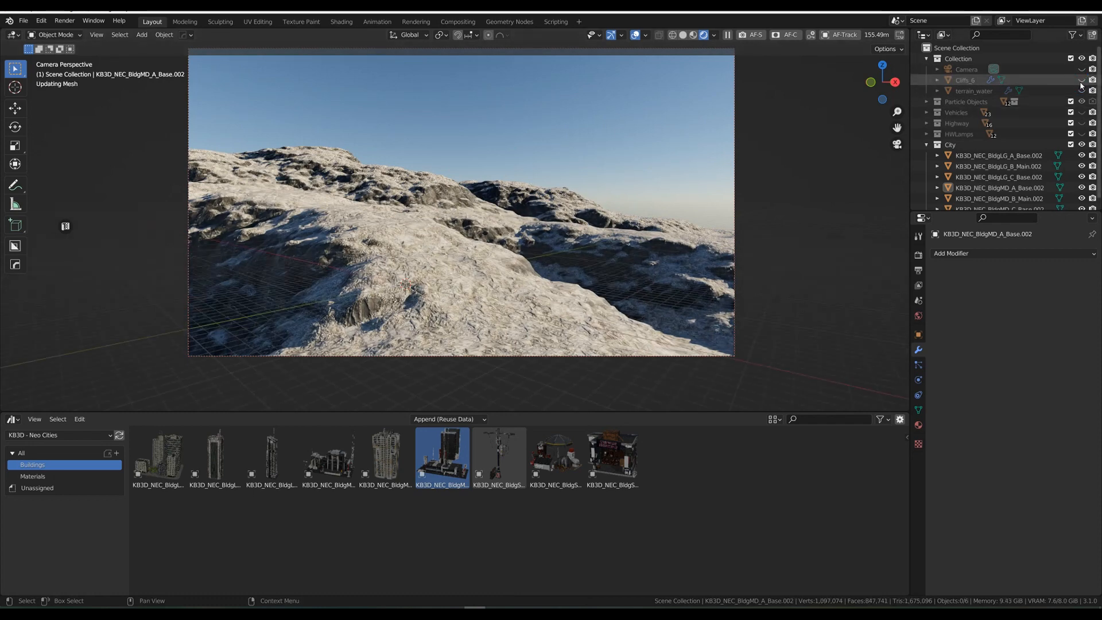
# Step: Select all six buildings in the City collection, raise them about 188 m along Z, and deselect them
pyautogui.scroll(-3, 584, 258)
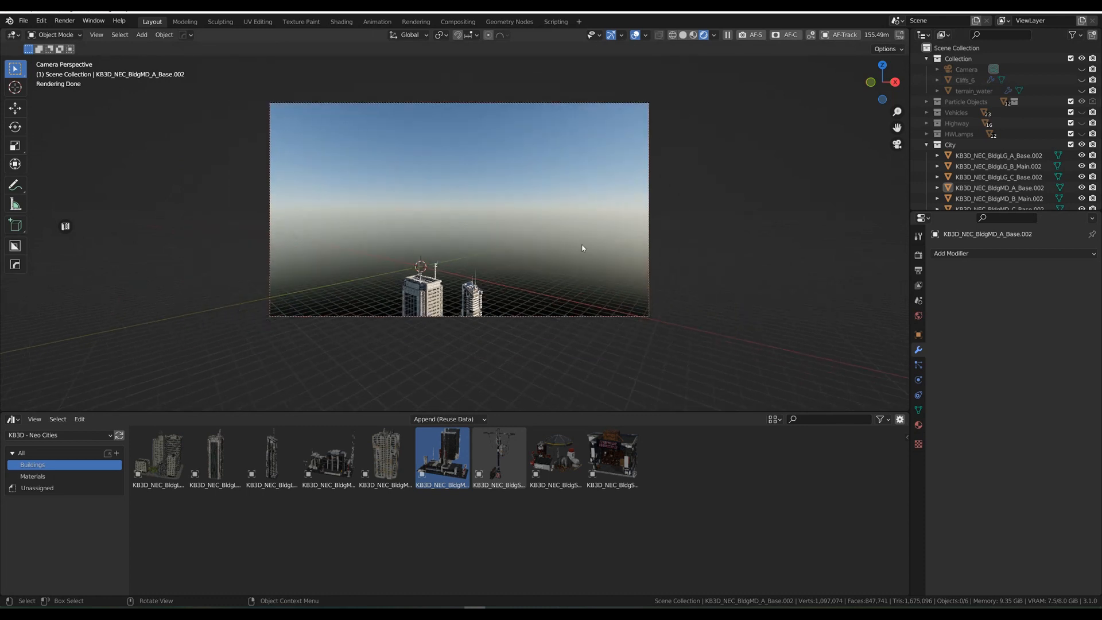
pyautogui.click(984, 156)
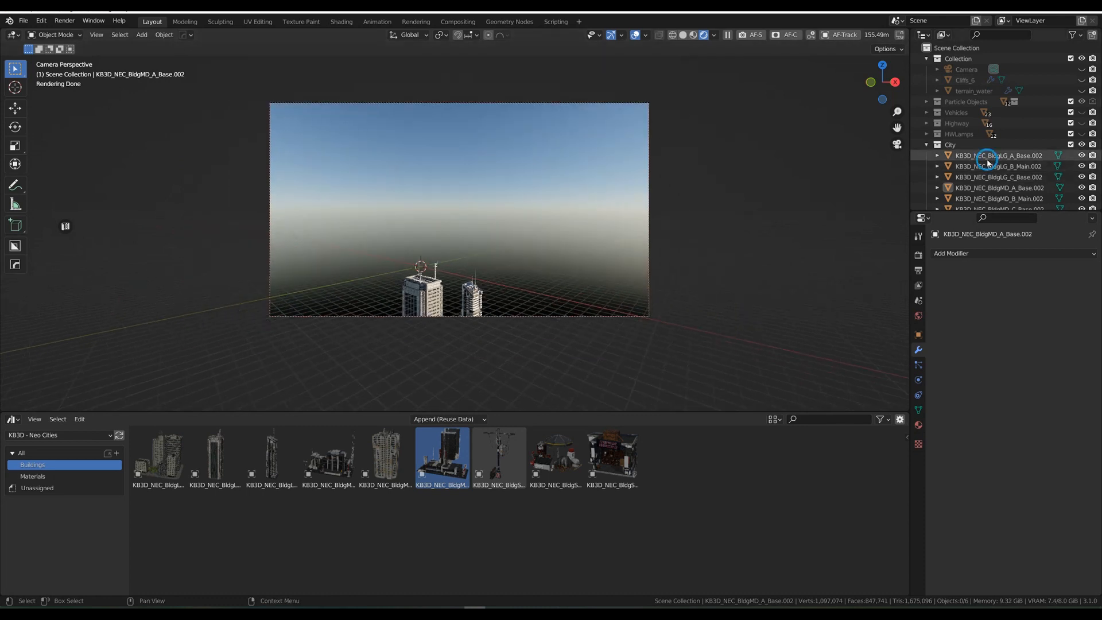
pyautogui.scroll(-1, 982, 187)
pyautogui.keyDown('shift'); pyautogui.click(996, 200); pyautogui.keyUp('shift')
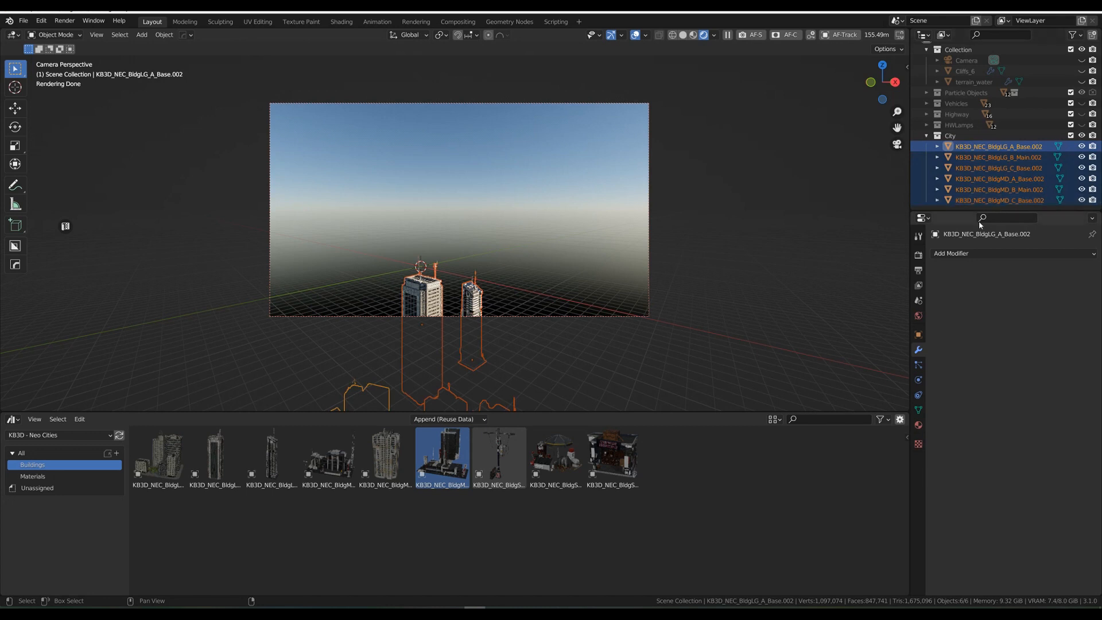
pyautogui.press('g')
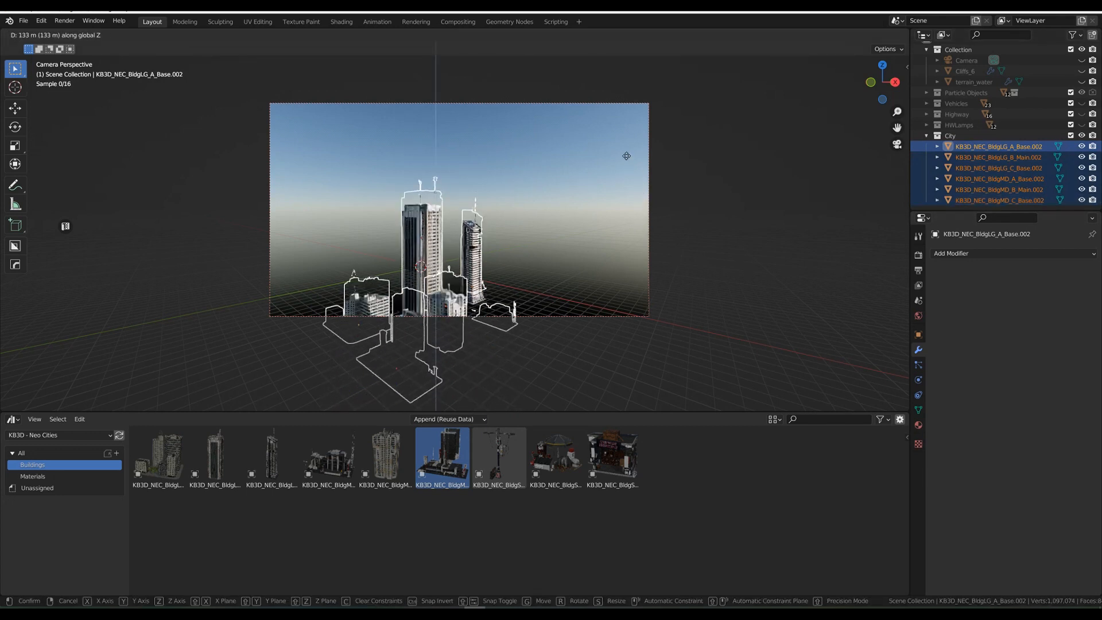
pyautogui.press('z')
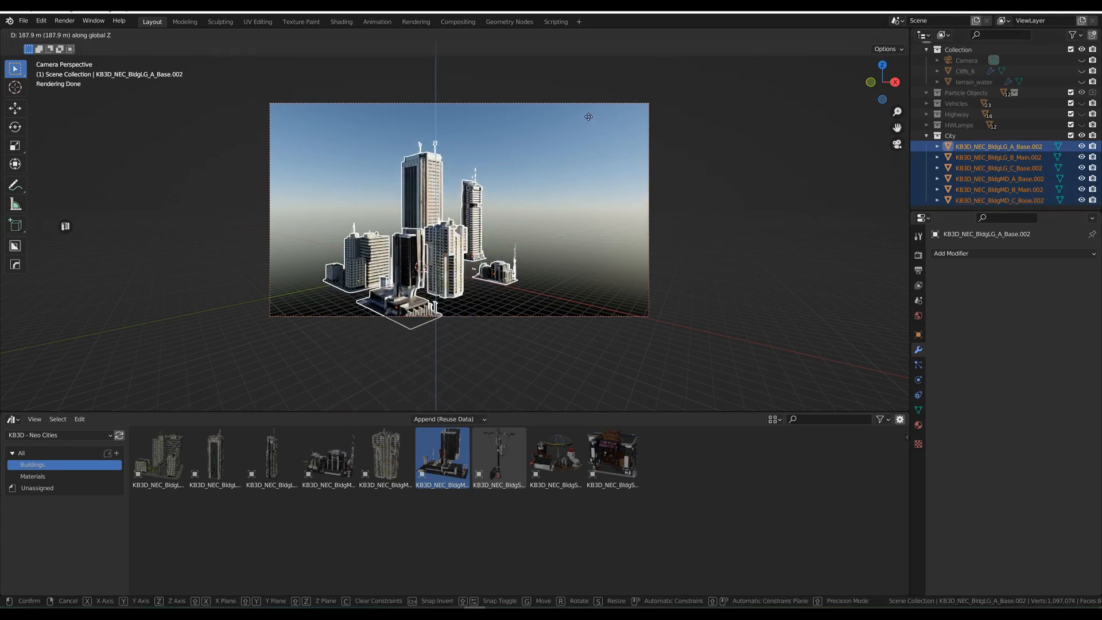
pyautogui.click(588, 116)
pyautogui.click(605, 313)
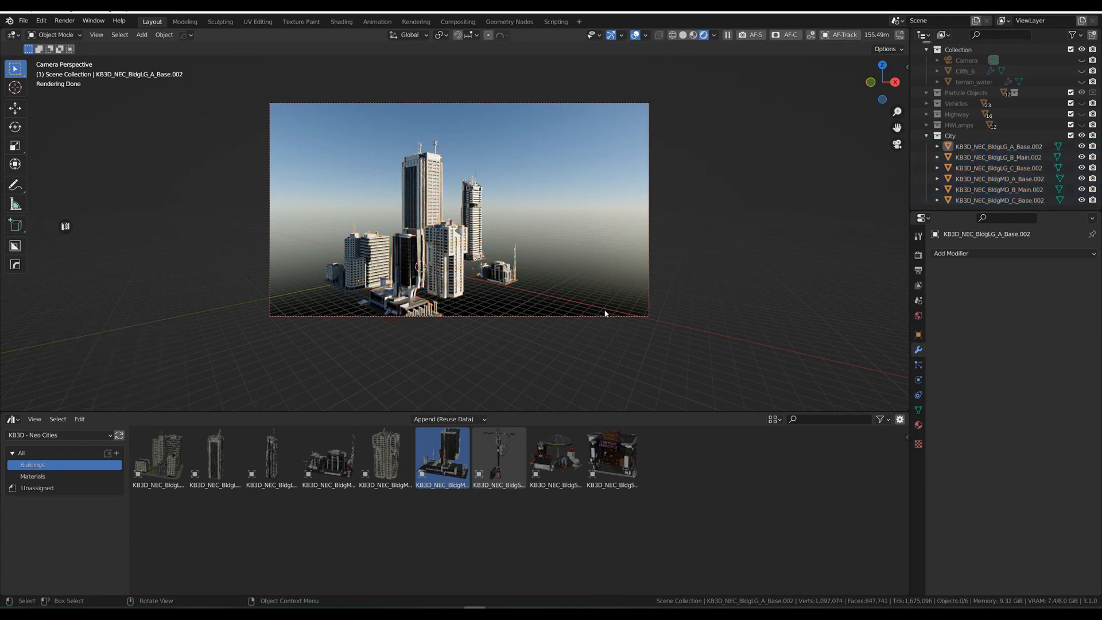
# Step: Select the six city buildings and open the True-Terrain ULTIMATE add-on settings in the preferences
pyautogui.moveTo(352, 184); pyautogui.dragTo(522, 358)
pyautogui.click(41, 21)
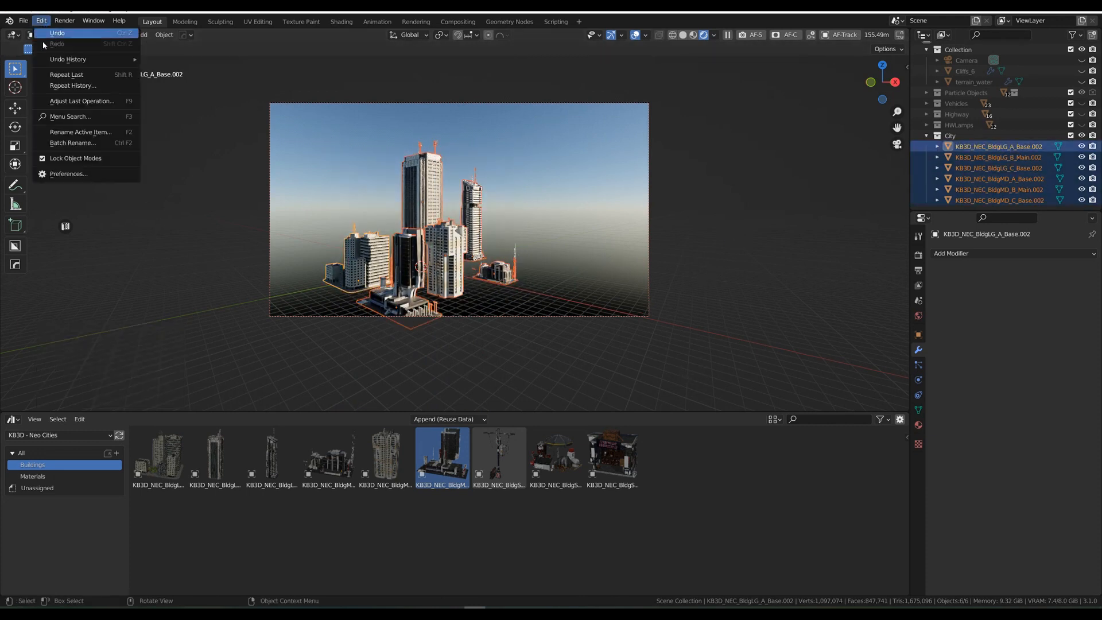
pyautogui.click(66, 176)
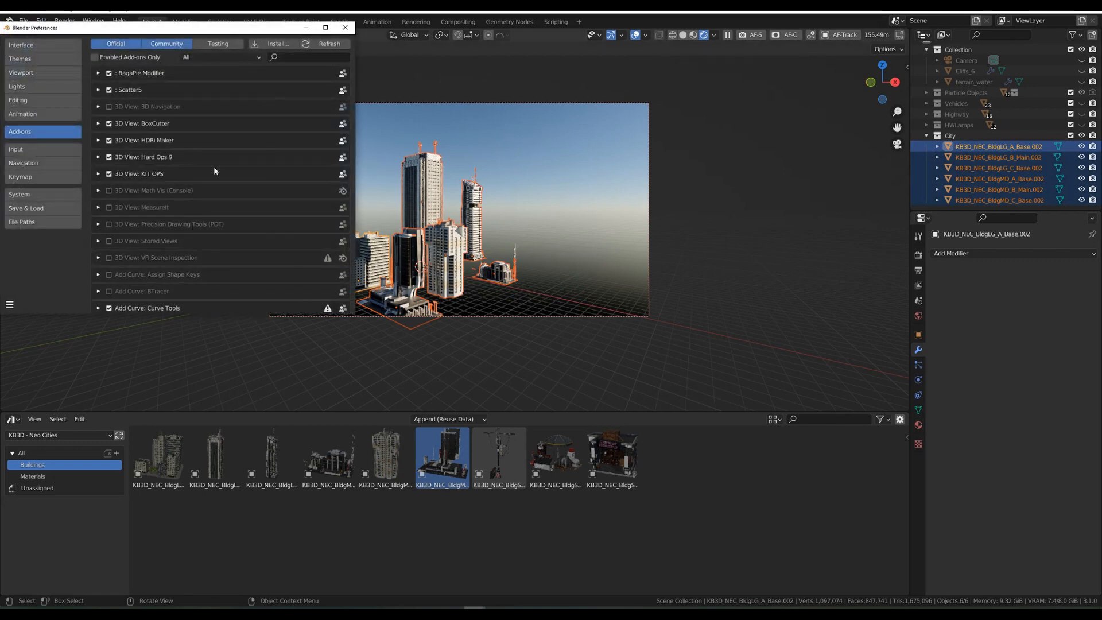
pyautogui.scroll(-15, 216, 176)
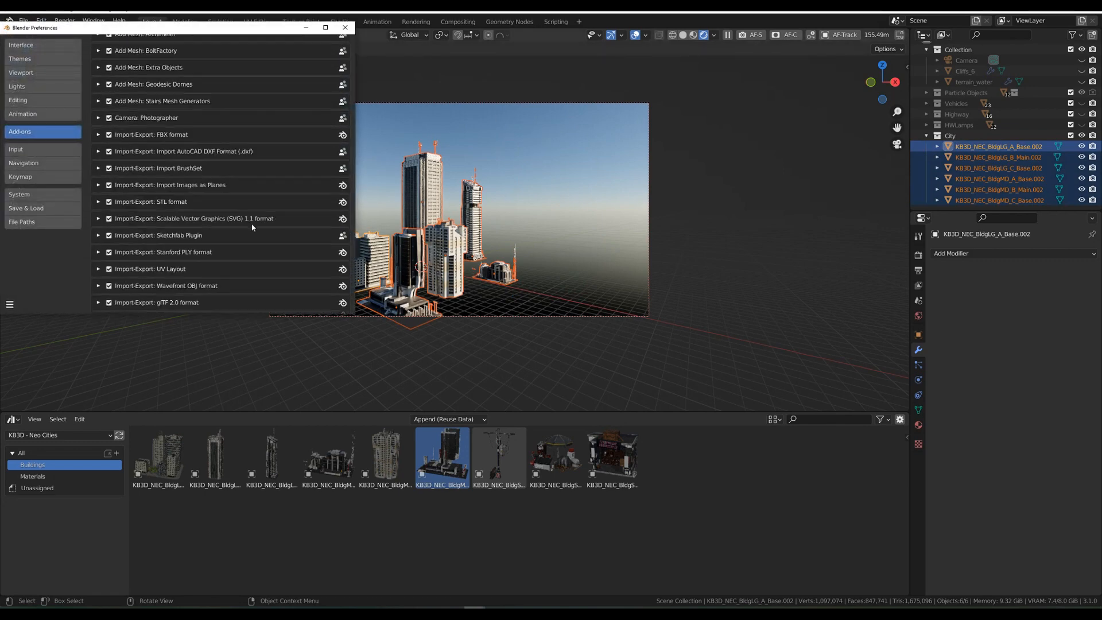
pyautogui.scroll(-15, 252, 228)
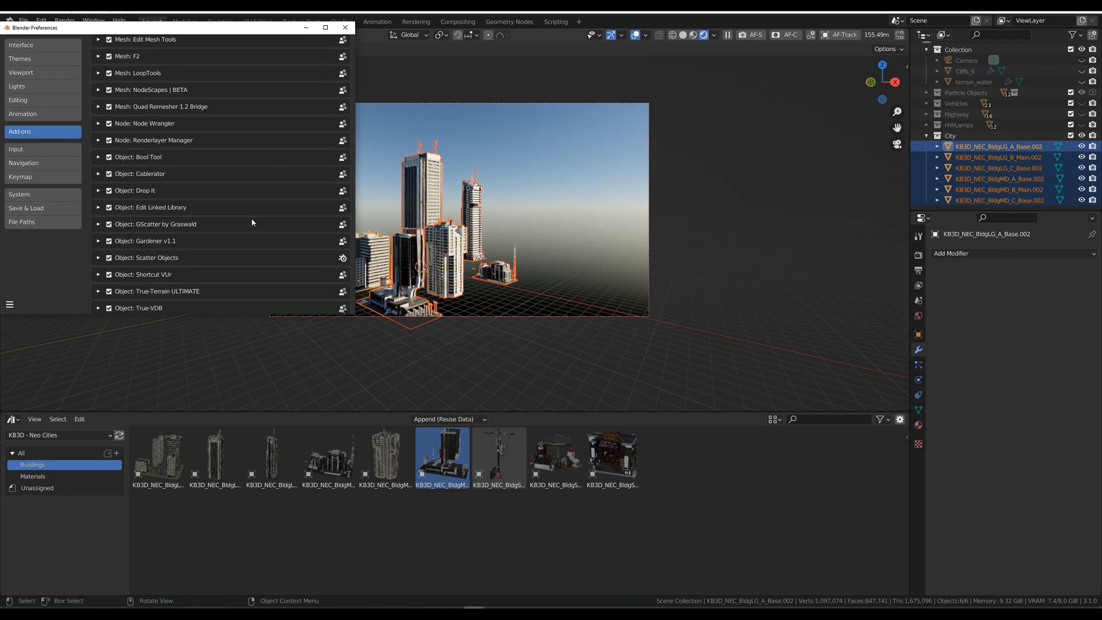
pyautogui.click(102, 205)
pyautogui.scroll(-6, 245, 175)
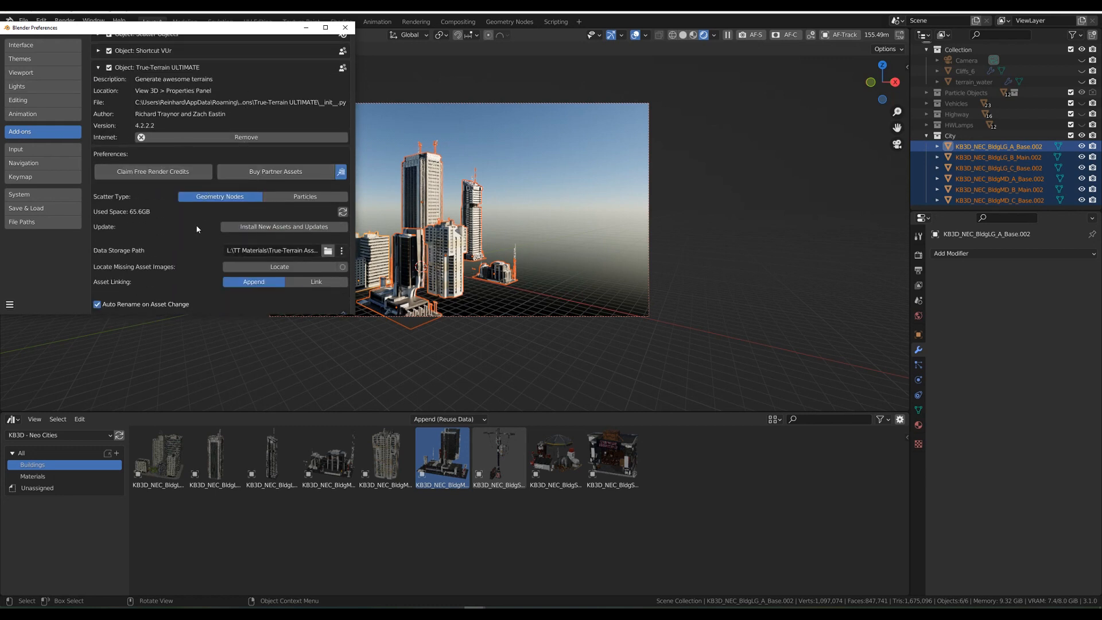
# Step: Expand True-Terrain's asset import settings, switch the import mode to Selected, review its options and close the preferences
pyautogui.scroll(-5, 205, 206)
pyautogui.scroll(-4, 216, 207)
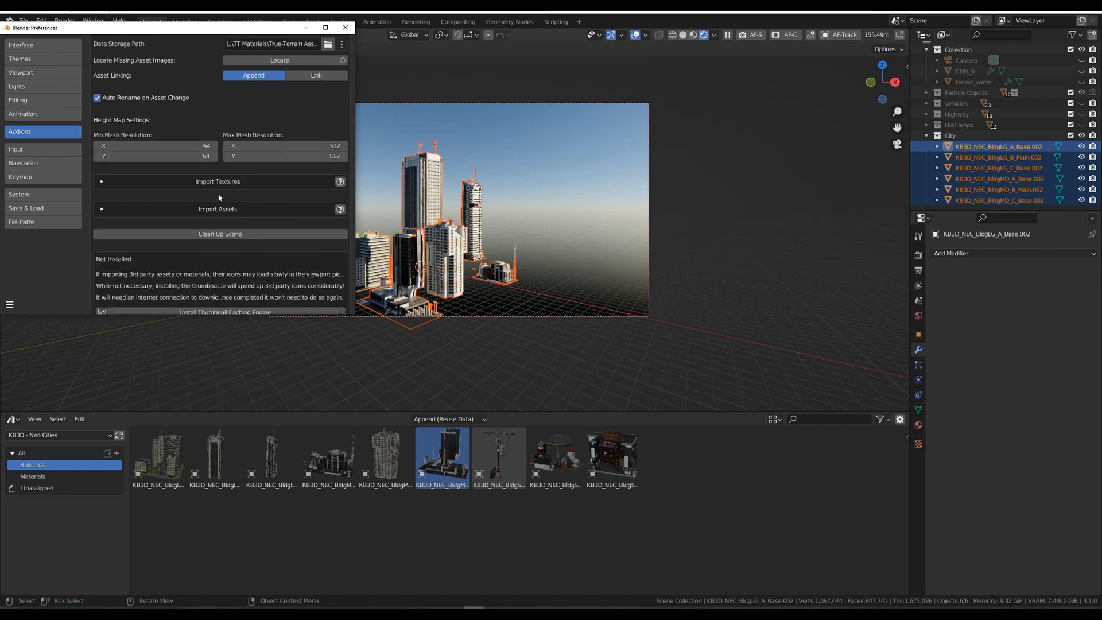
pyautogui.click(102, 193)
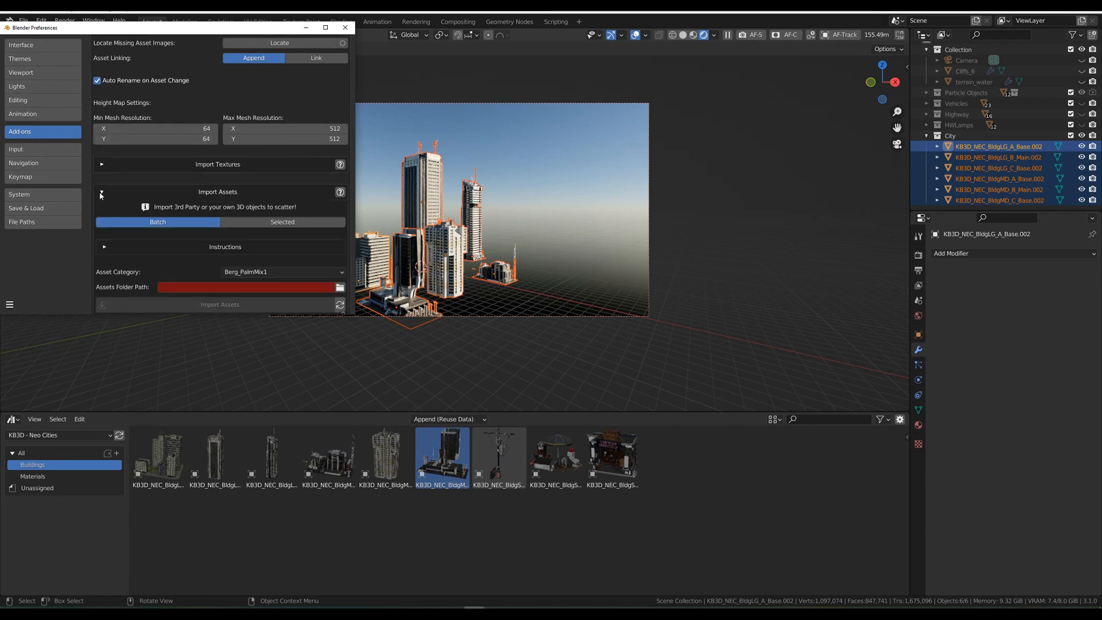
pyautogui.click(291, 221)
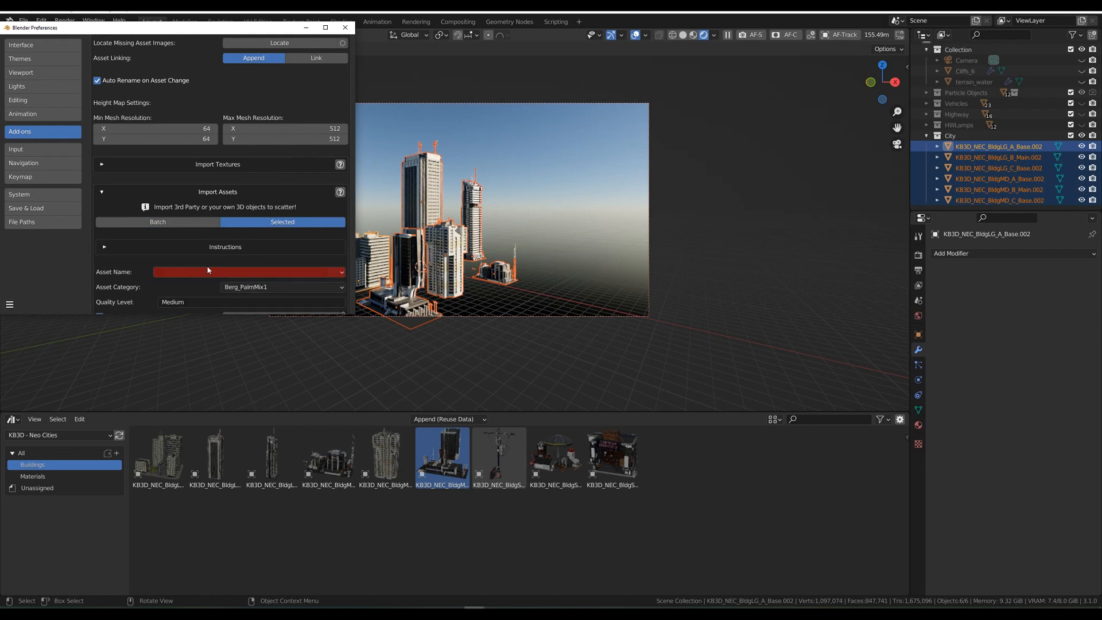
pyautogui.scroll(-2, 208, 270)
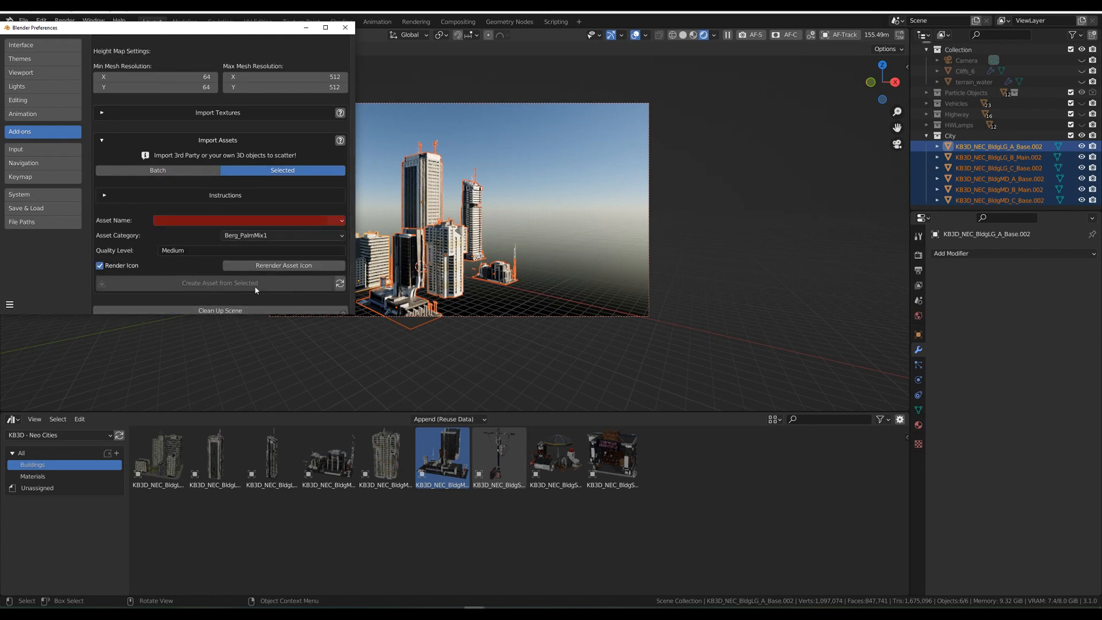
pyautogui.click(345, 27)
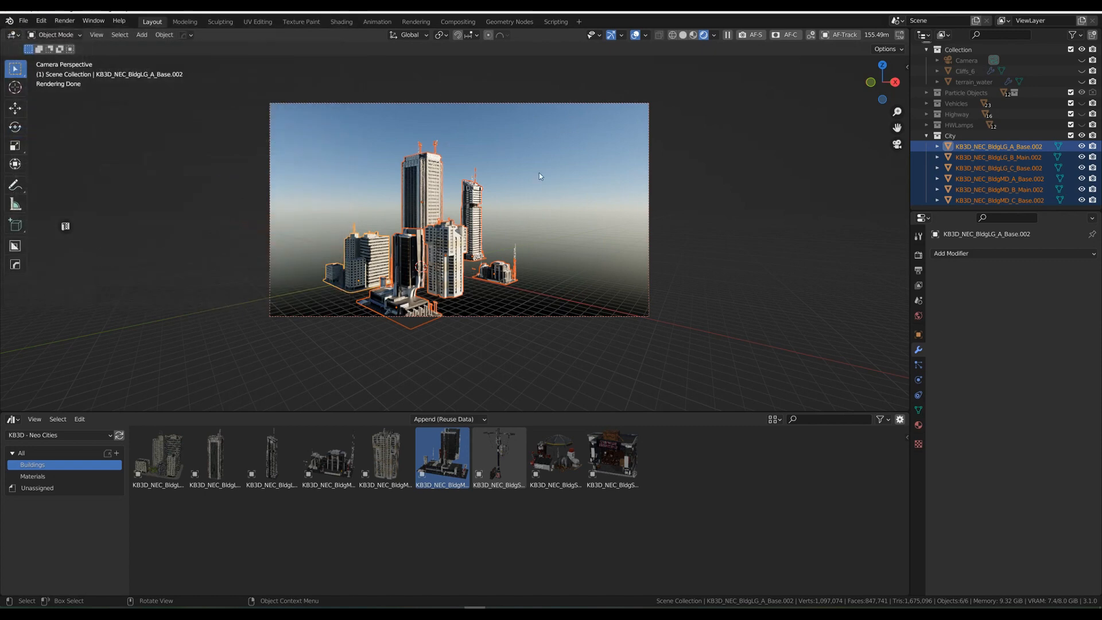
# Step: Lower the six selected city buildings about 249 m along Z and show the Cliffs_6 terrain
pyautogui.press('g')
pyautogui.press('z')
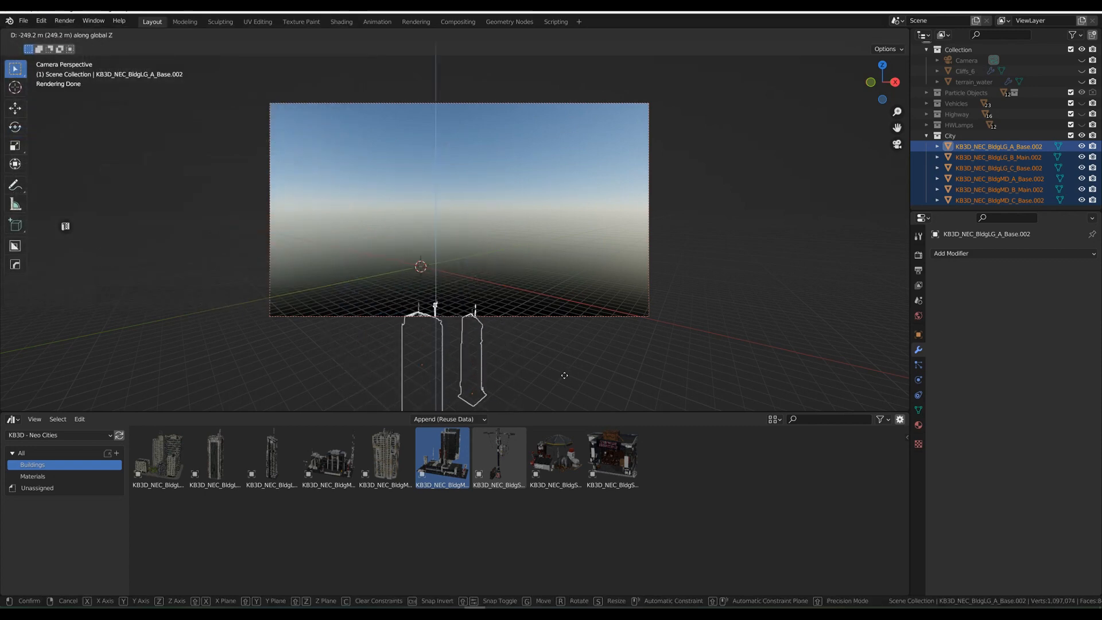
pyautogui.click(565, 376)
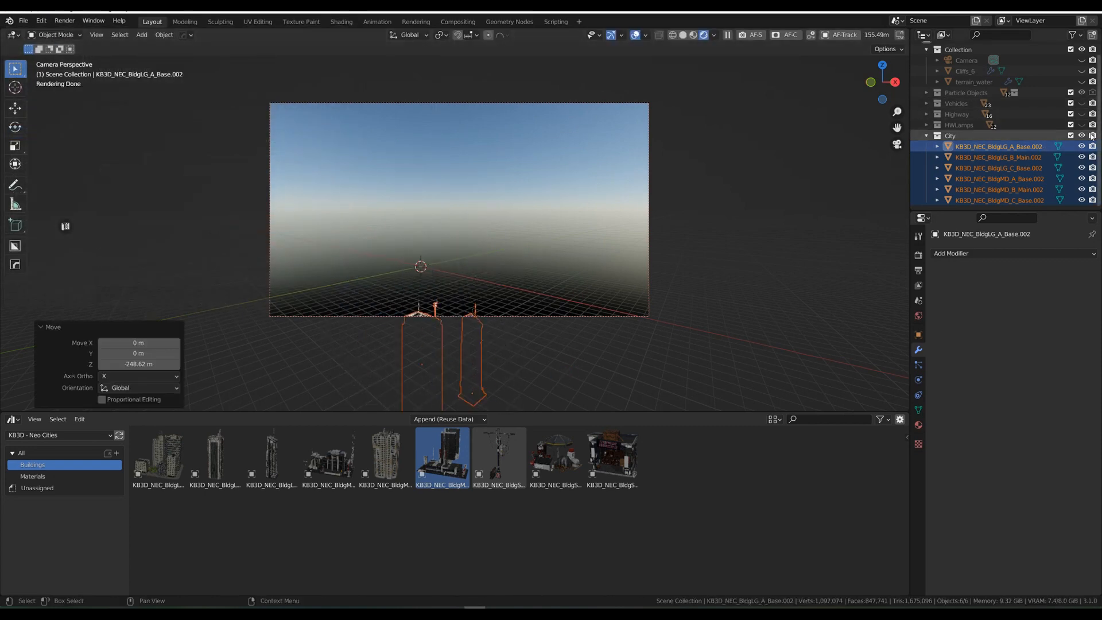
pyautogui.click(1082, 72)
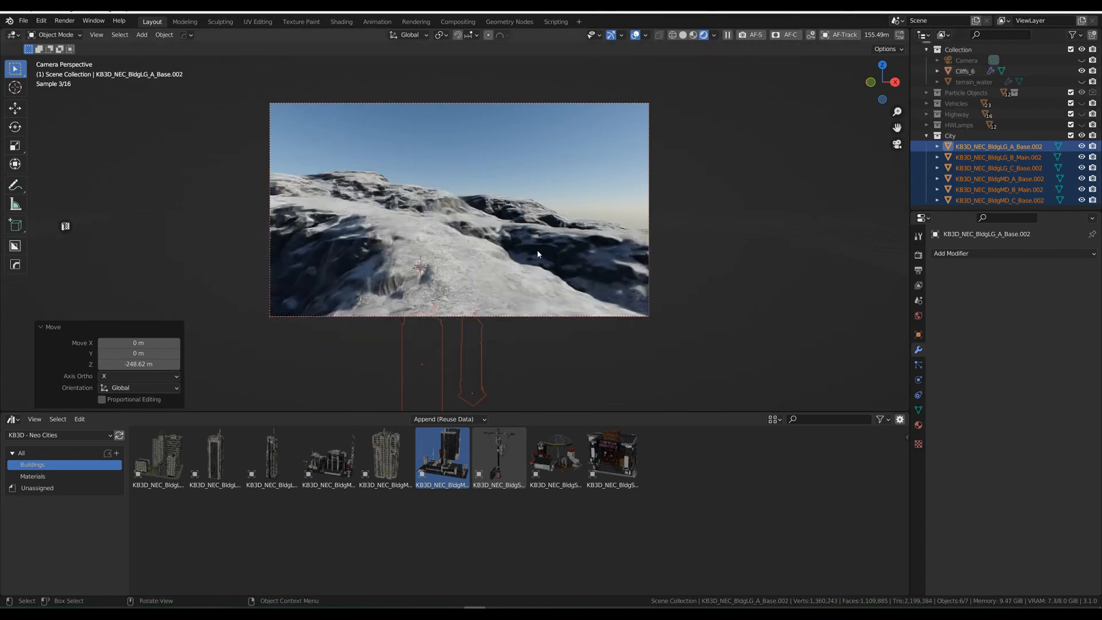
# Step: Select the Cliffs_6 terrain and add the Neo Cities asset to it as a True Terrain scatter system
pyautogui.click(484, 241)
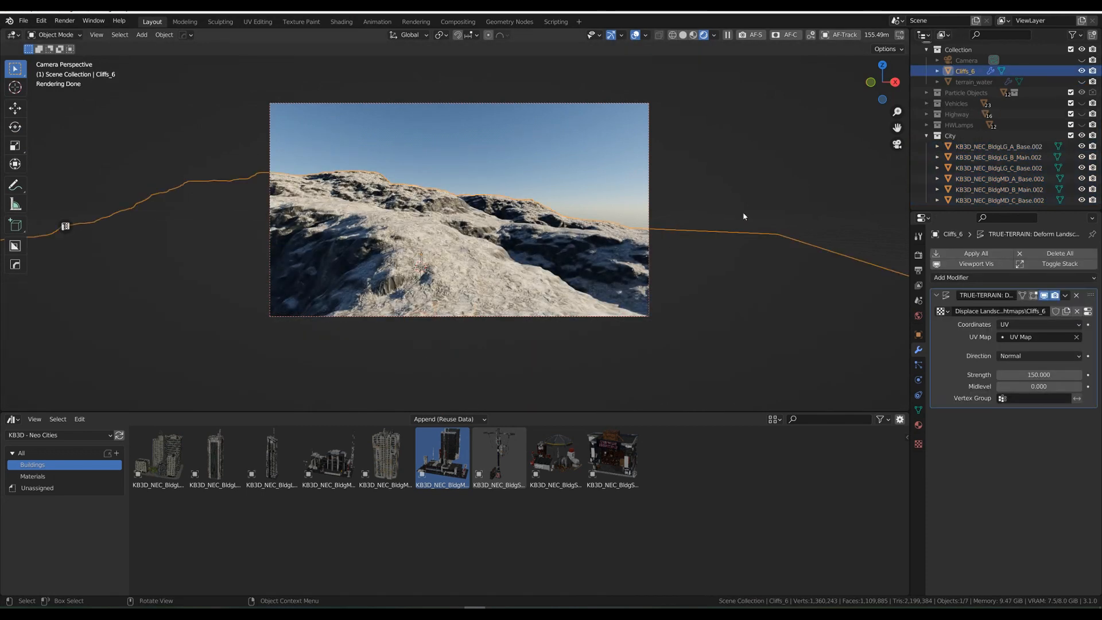
pyautogui.press('n')
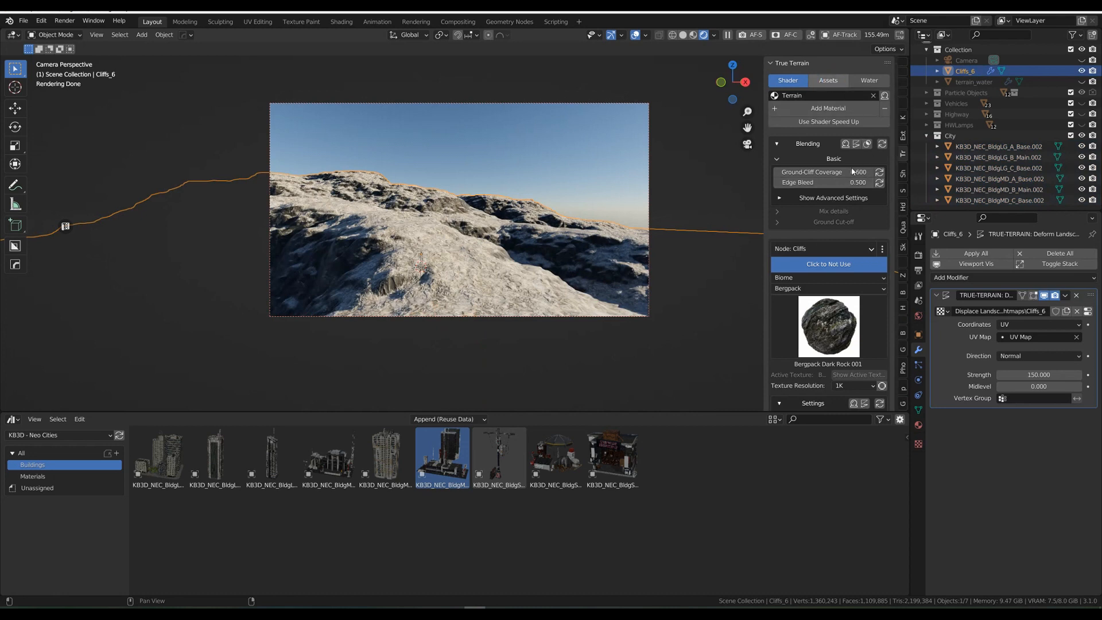
pyautogui.click(826, 79)
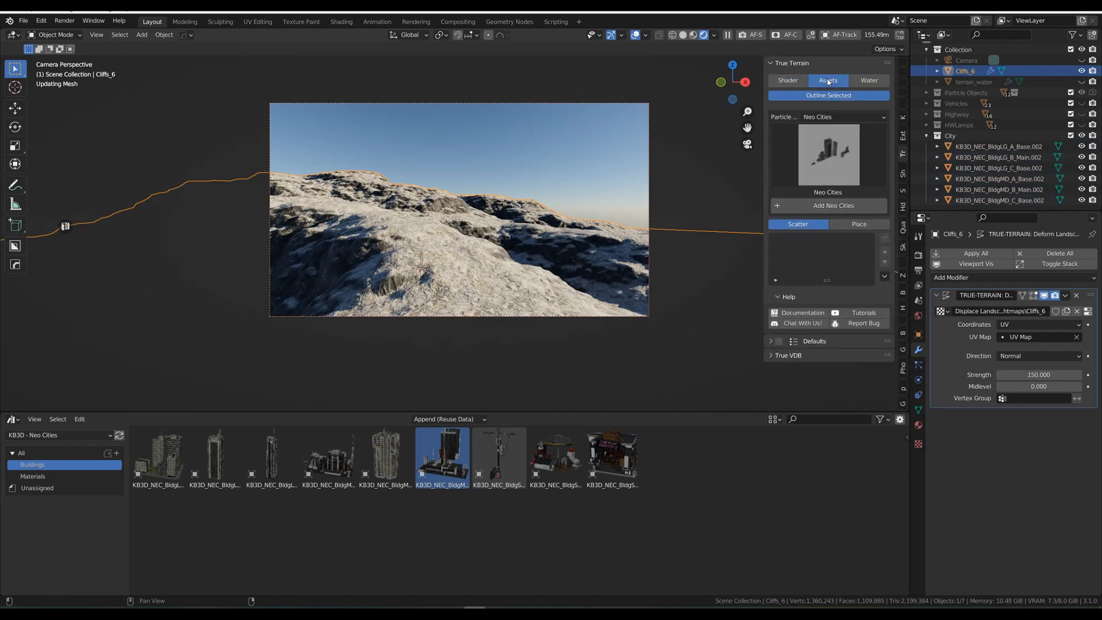
pyautogui.click(818, 117)
pyautogui.click(818, 117)
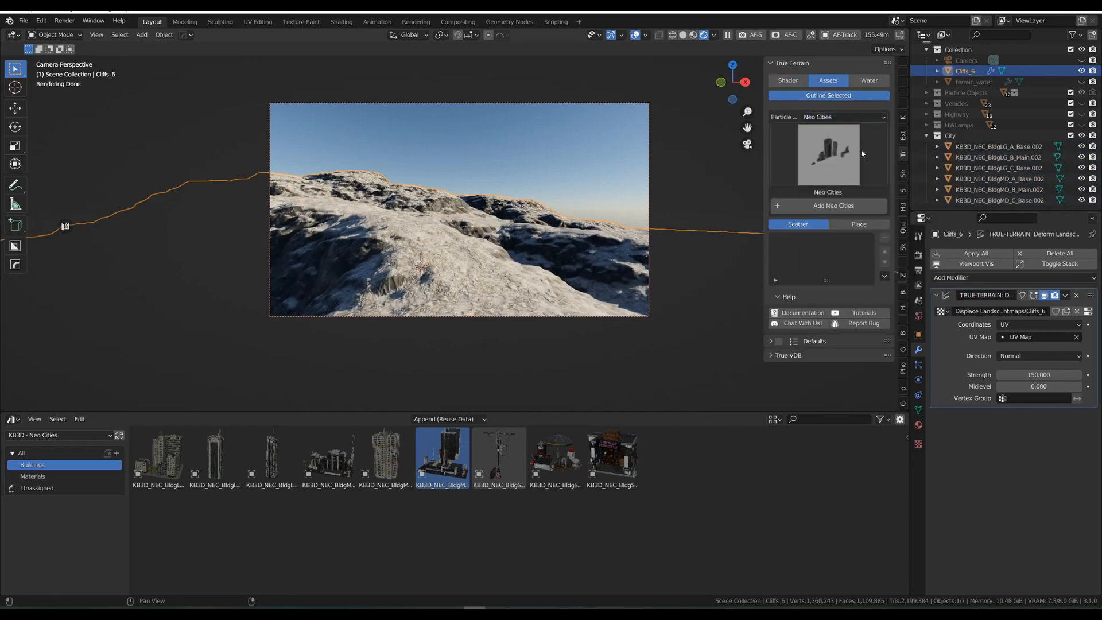
pyautogui.click(825, 158)
pyautogui.click(795, 221)
pyautogui.click(827, 207)
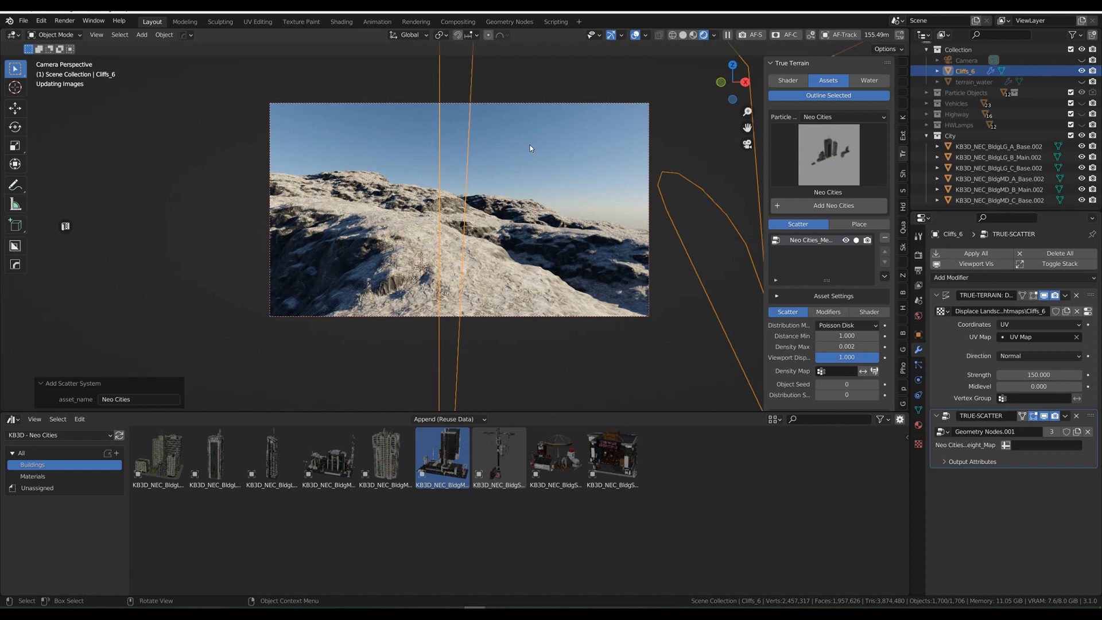
# Step: Switch the viewport to solid shading and add a Camera Culling modifier to the Neo Cities scatter, using Camera as its camera
pyautogui.click(683, 37)
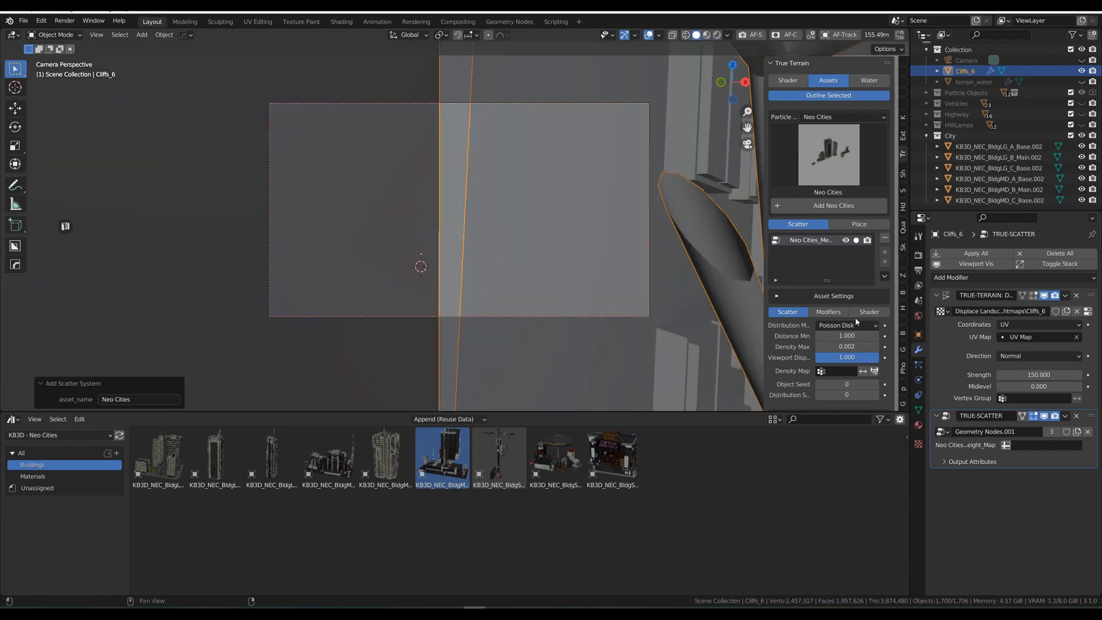
pyautogui.click(836, 313)
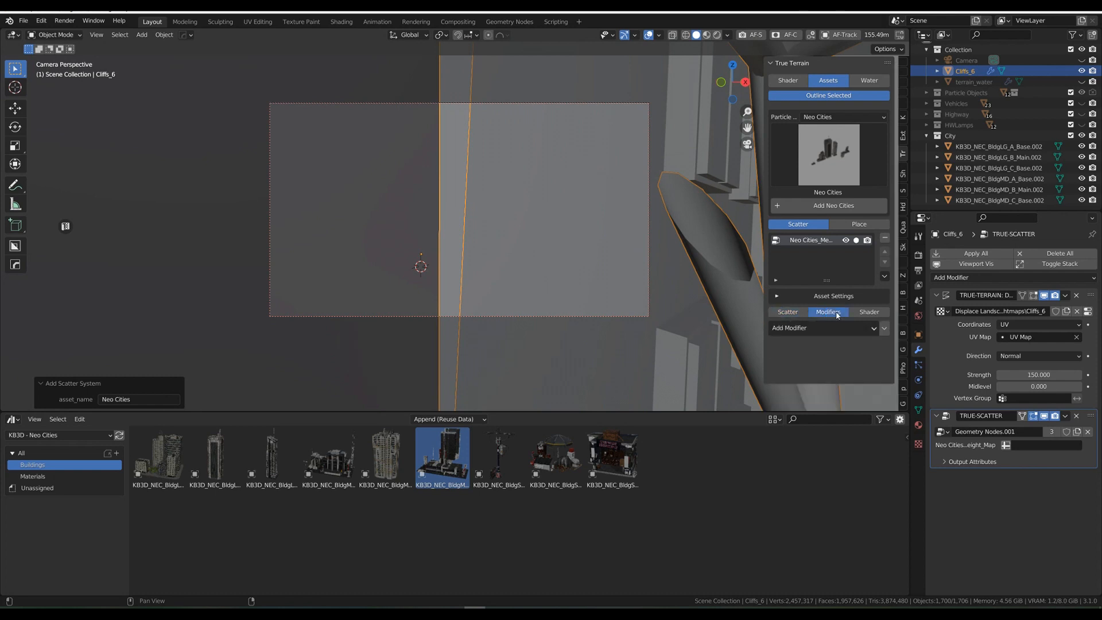
pyautogui.click(866, 330)
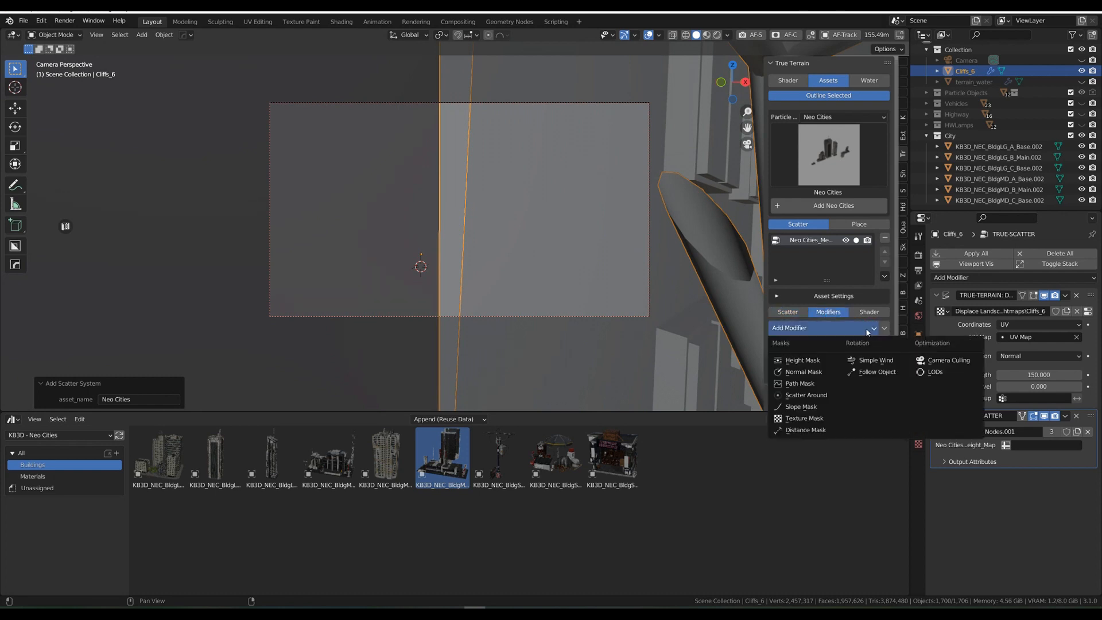
pyautogui.click(940, 363)
pyautogui.click(844, 360)
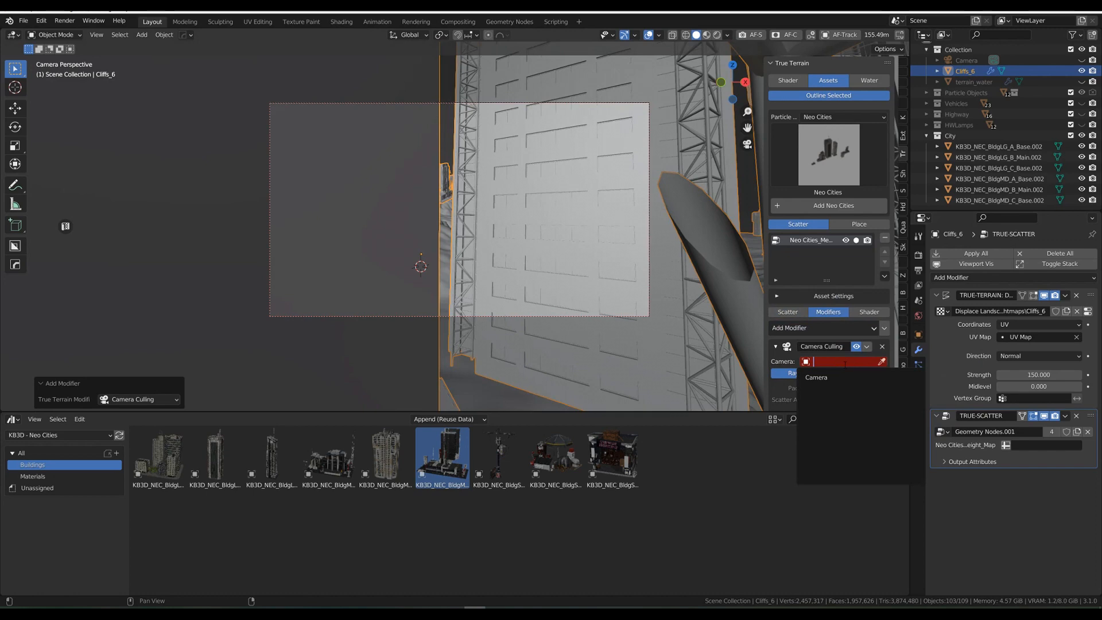
pyautogui.click(832, 377)
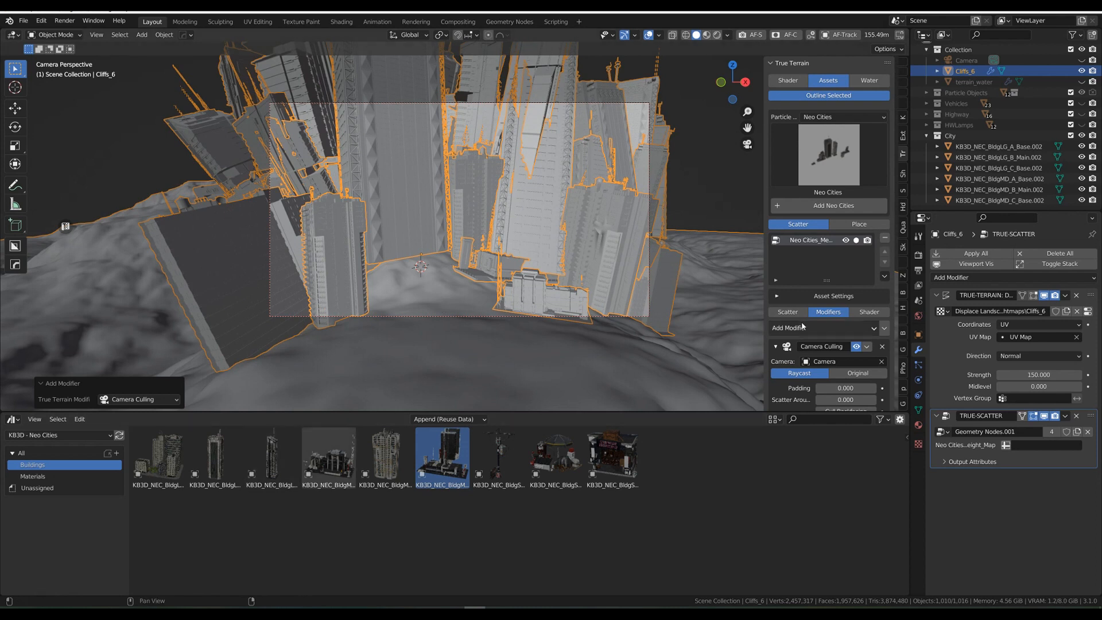
# Step: Set the Normal Amount in the Neo Cities scatter's rotation settings to 0
pyautogui.click(787, 312)
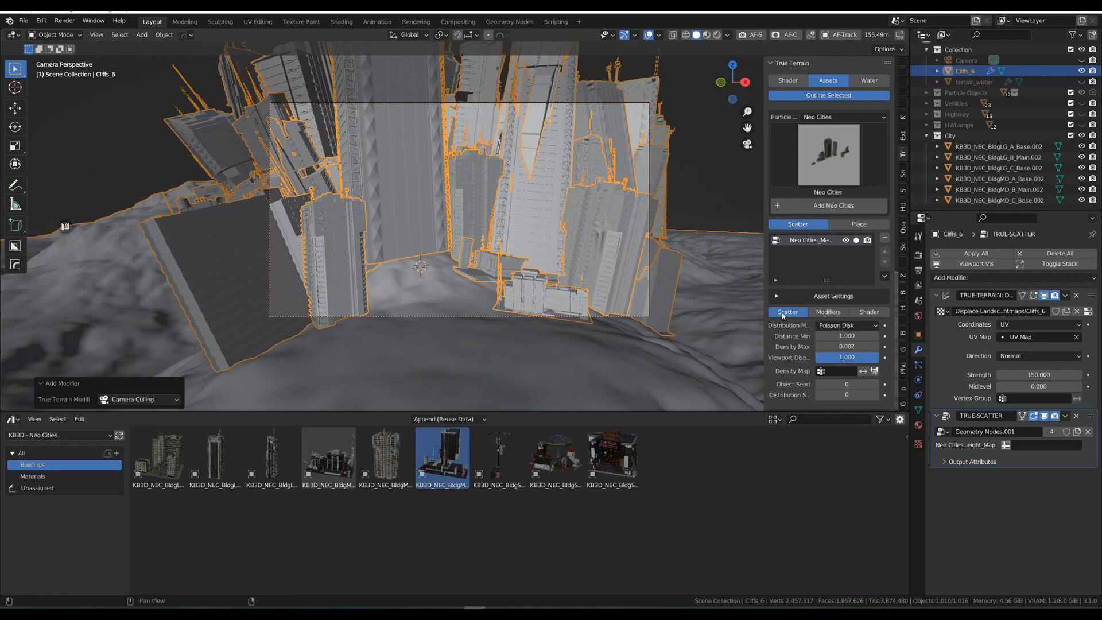
pyautogui.scroll(-2, 808, 301)
pyautogui.scroll(-5, 826, 338)
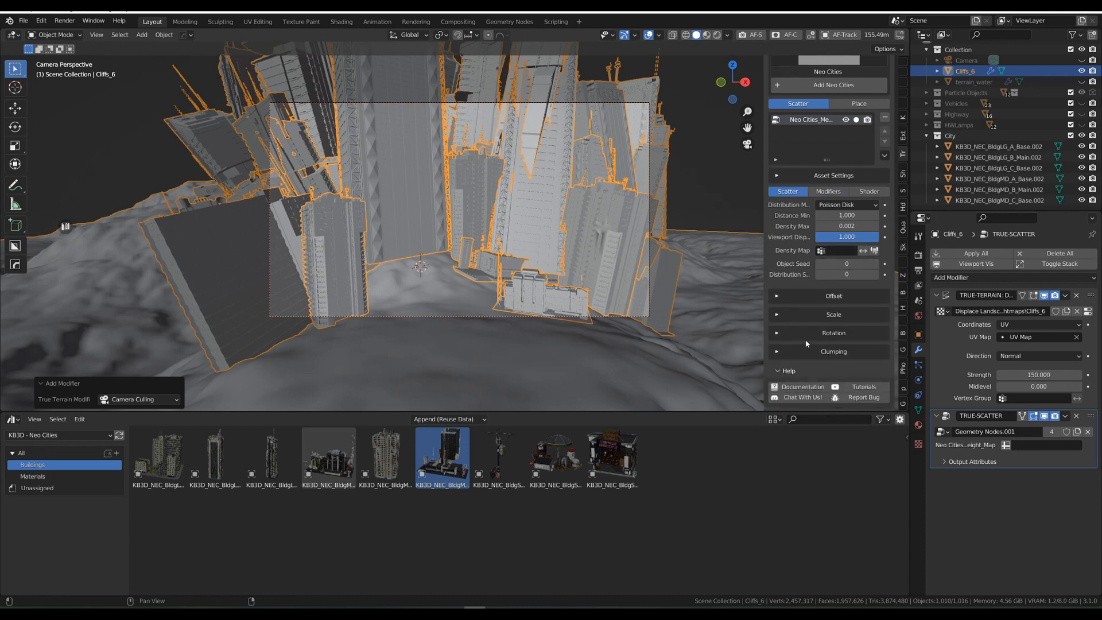
pyautogui.click(777, 316)
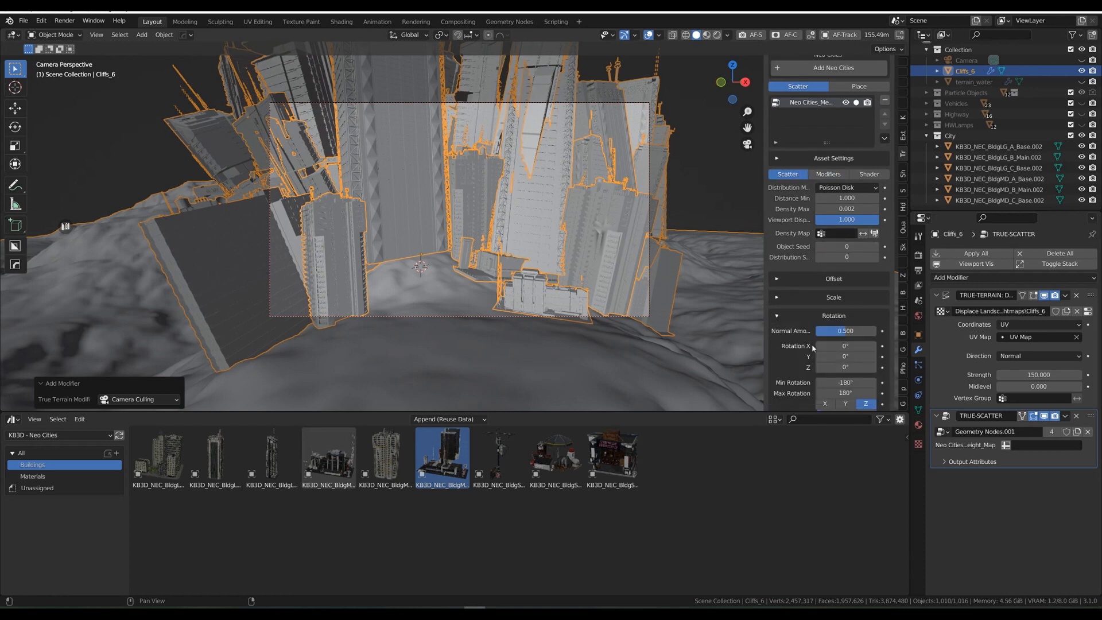
pyautogui.moveTo(826, 335); pyautogui.dragTo(804, 335)
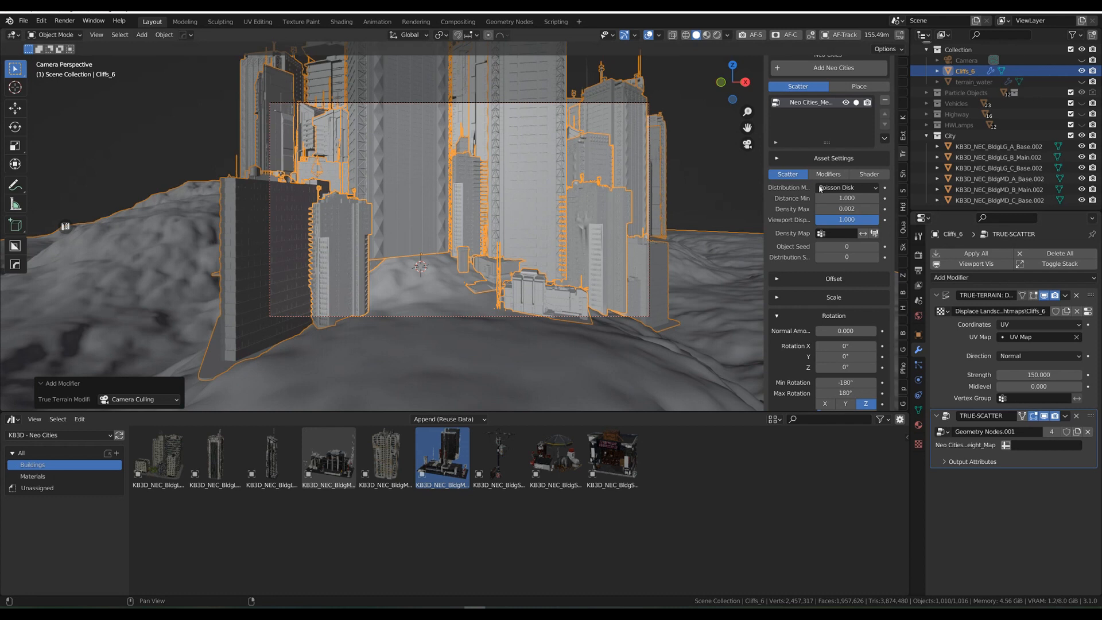
# Step: Add a Height Mask modifier to the Neo Cities scatter and set its minimum height to 0
pyautogui.click(828, 174)
pyautogui.scroll(2, 828, 178)
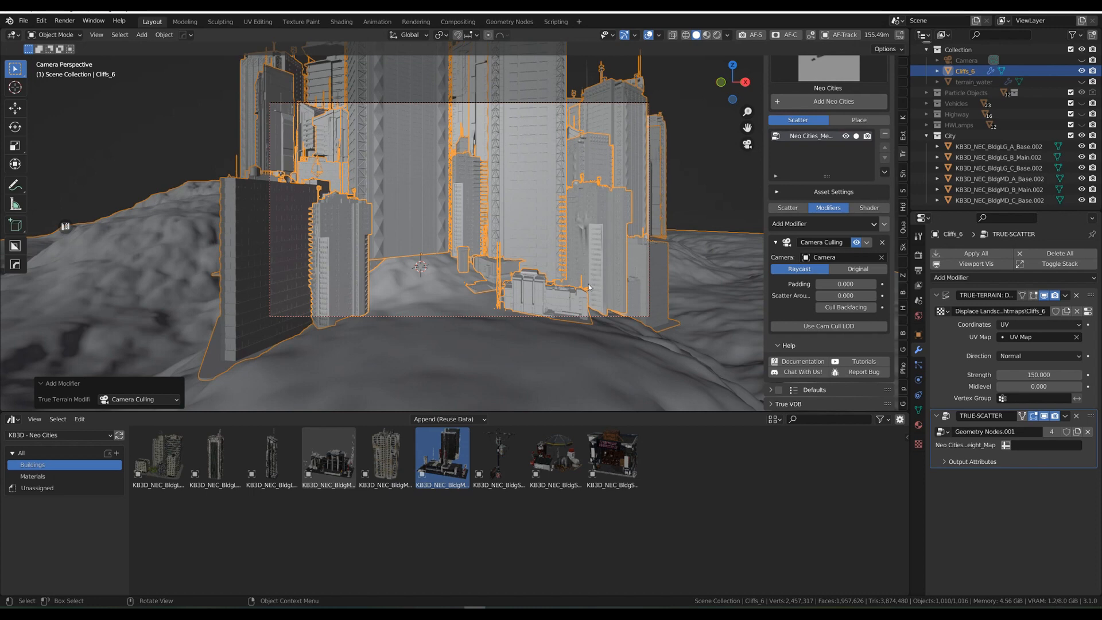
pyautogui.click(814, 224)
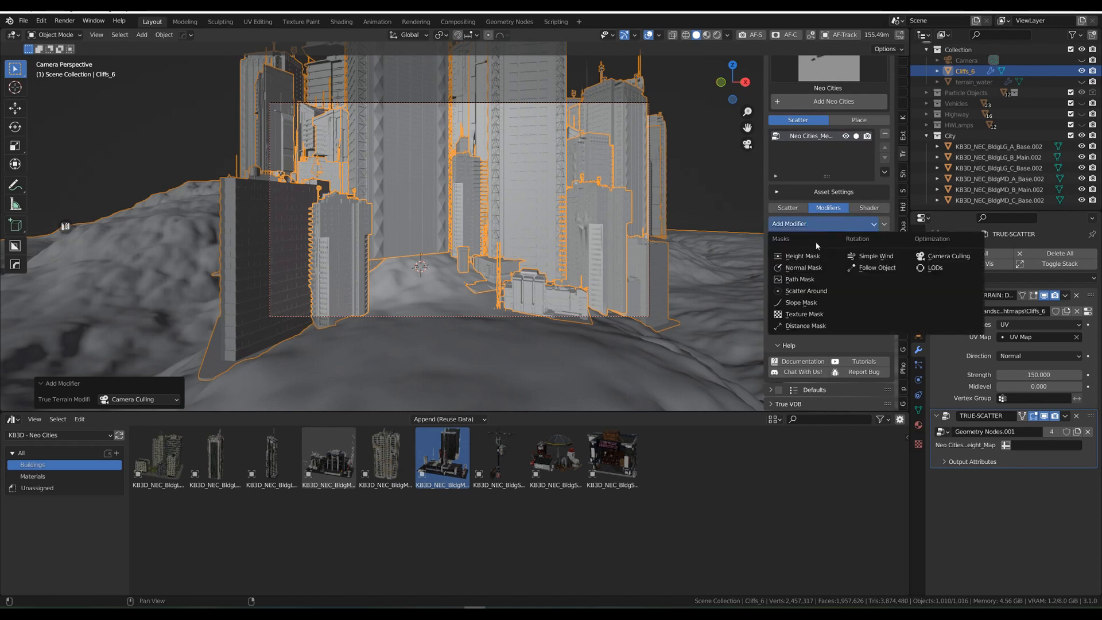
pyautogui.click(803, 256)
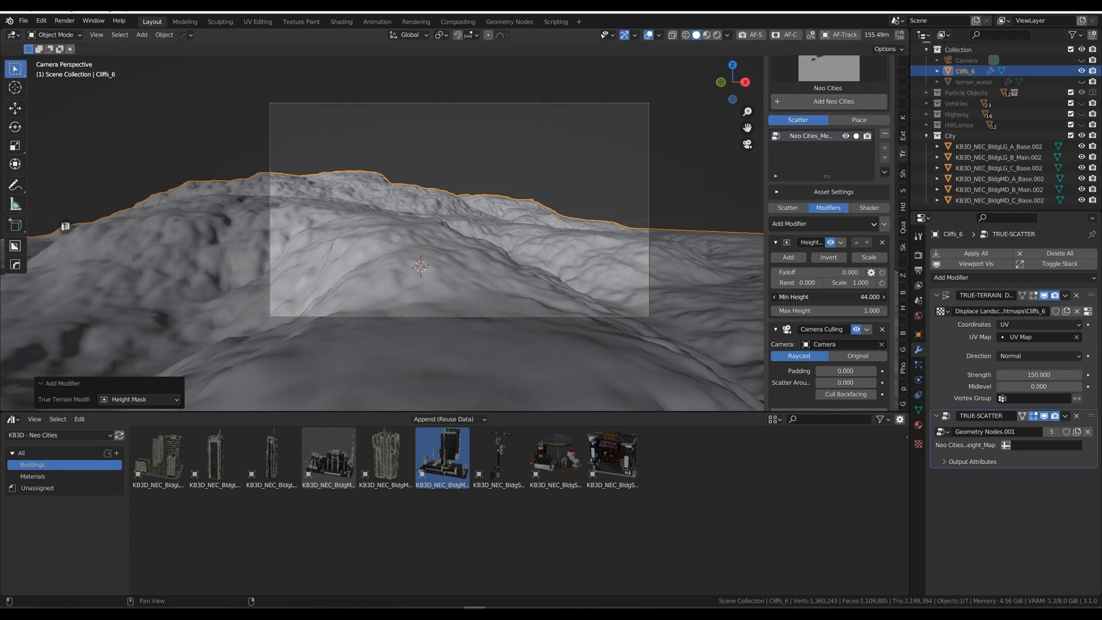
pyautogui.moveTo(826, 297); pyautogui.dragTo(849, 297)
pyautogui.click(827, 296)
pyautogui.write('0')
pyautogui.press('Return')
# Step: Raise the height mask's maximum height to 42.8 and invert the mask
pyautogui.moveTo(836, 311); pyautogui.dragTo(880, 310)
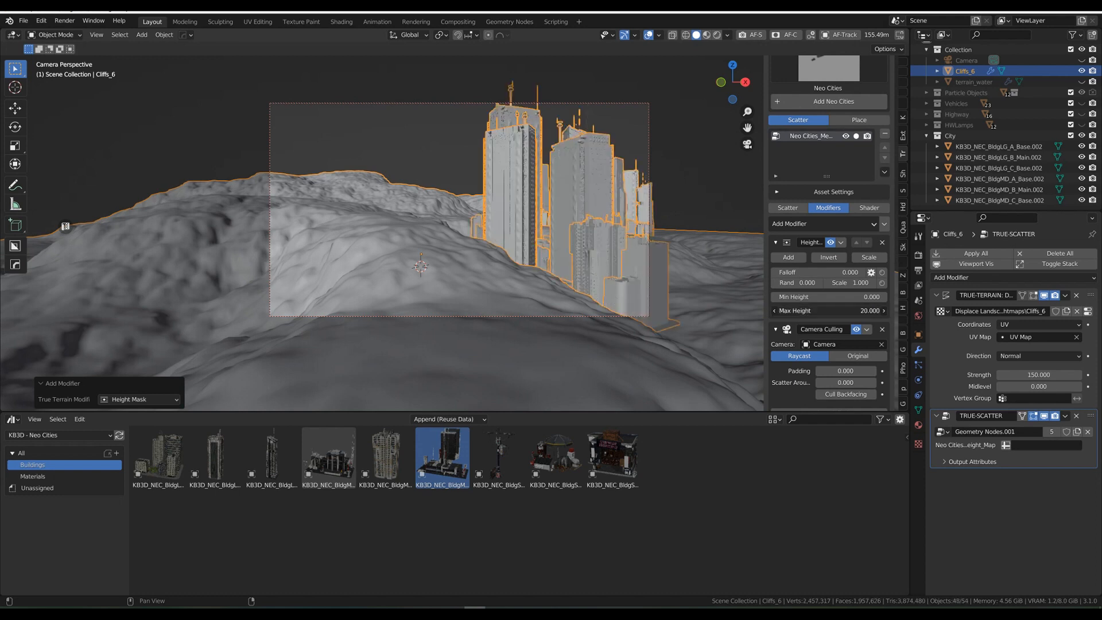
pyautogui.moveTo(880, 310); pyautogui.dragTo(885, 311)
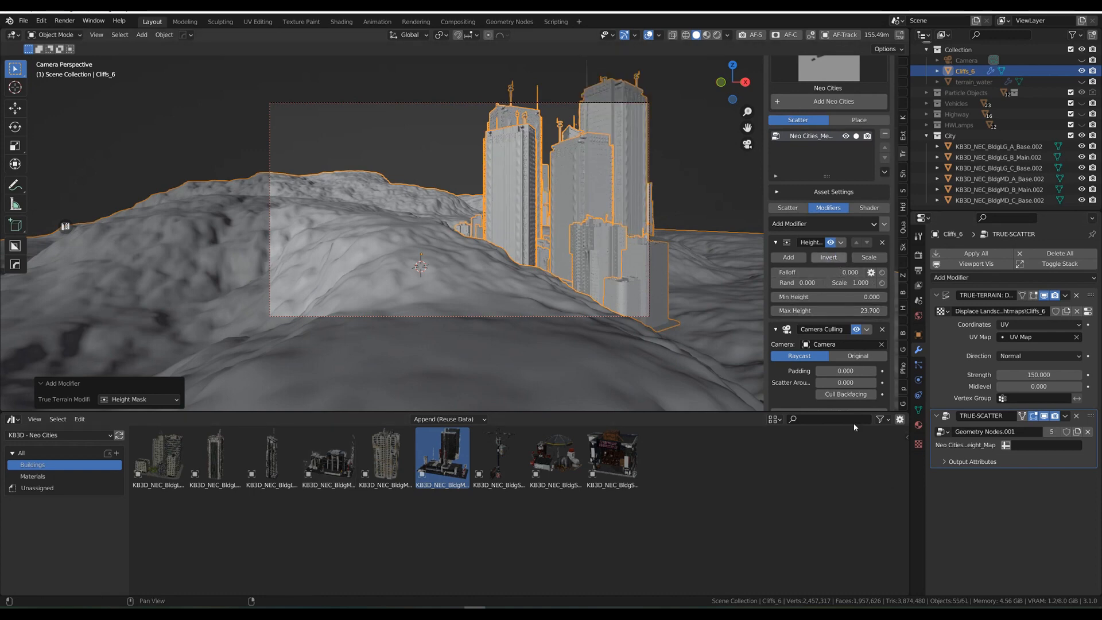
pyautogui.moveTo(855, 311); pyautogui.dragTo(890, 310)
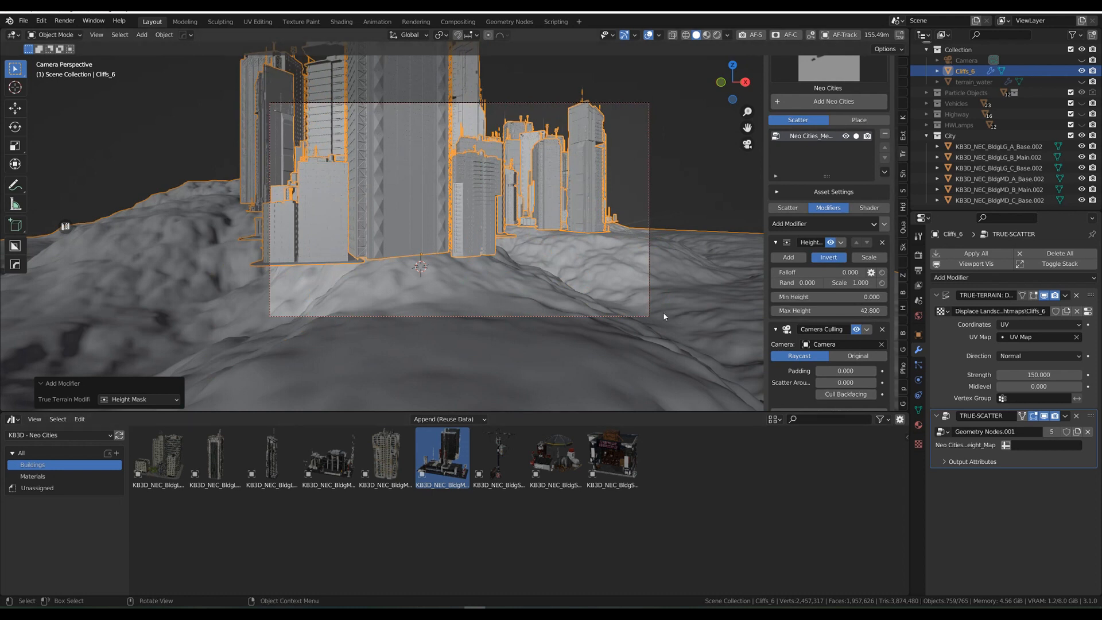
# Step: Deselect the terrain, switch to rendered shading and examine the scattered city from several angles and distances
pyautogui.click(660, 87)
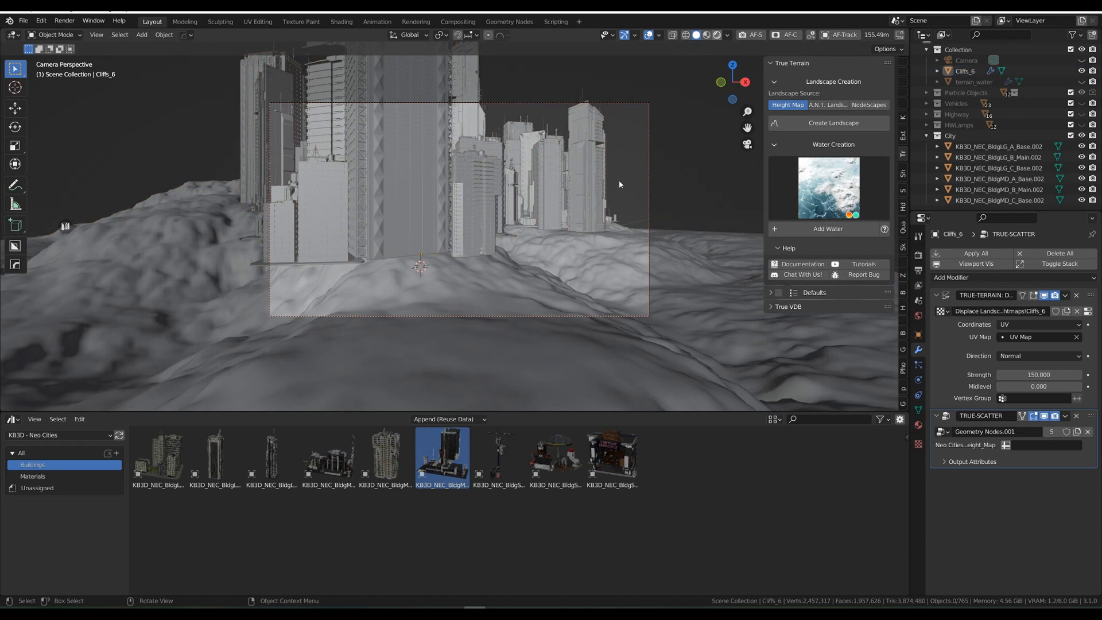
pyautogui.hotkey('shift', 'z')
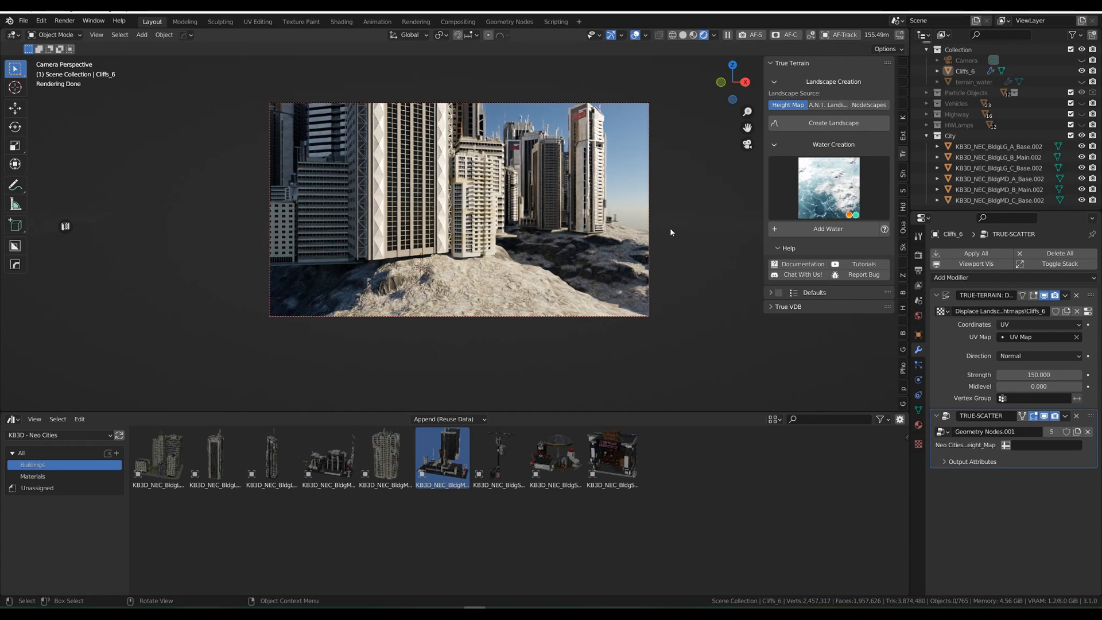
pyautogui.moveTo(670, 228); pyautogui.dragTo(614, 236, button='middle')
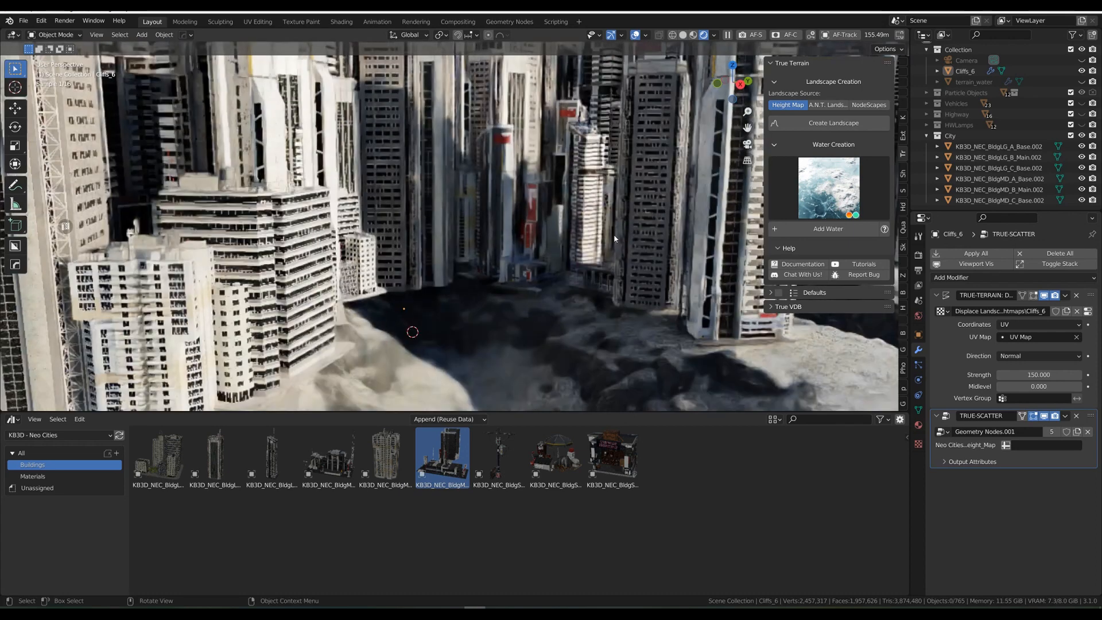
pyautogui.scroll(-8, 615, 236)
pyautogui.moveTo(610, 204); pyautogui.dragTo(546, 225, button='middle')
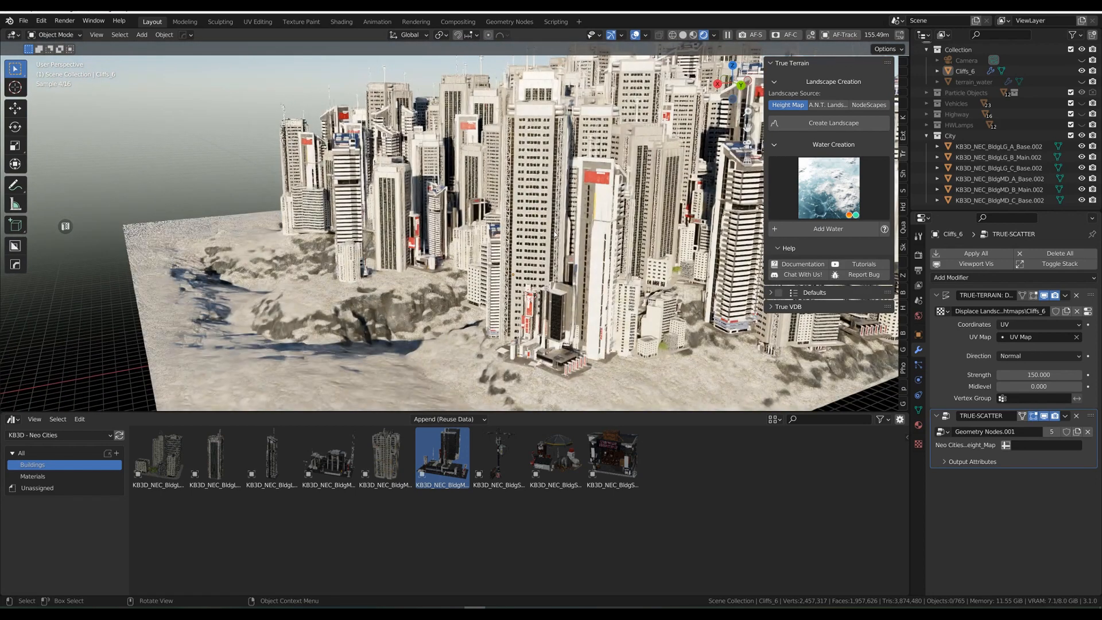
pyautogui.scroll(-5, 595, 239)
pyautogui.moveTo(594, 240); pyautogui.dragTo(574, 295, button='middle')
pyautogui.scroll(6, 591, 244)
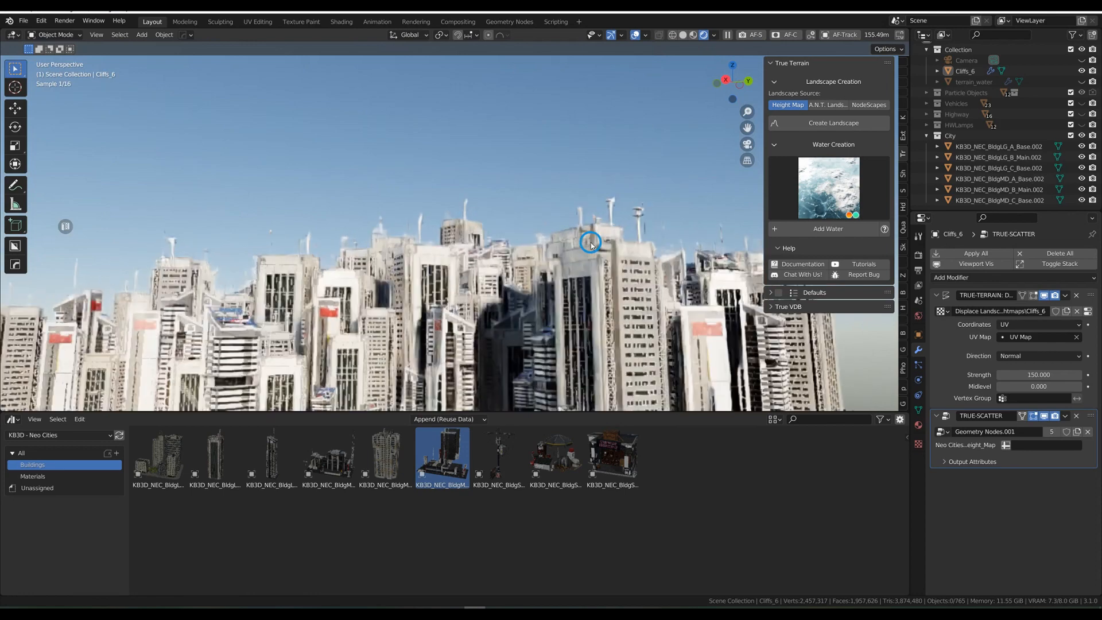
pyautogui.scroll(-6, 591, 244)
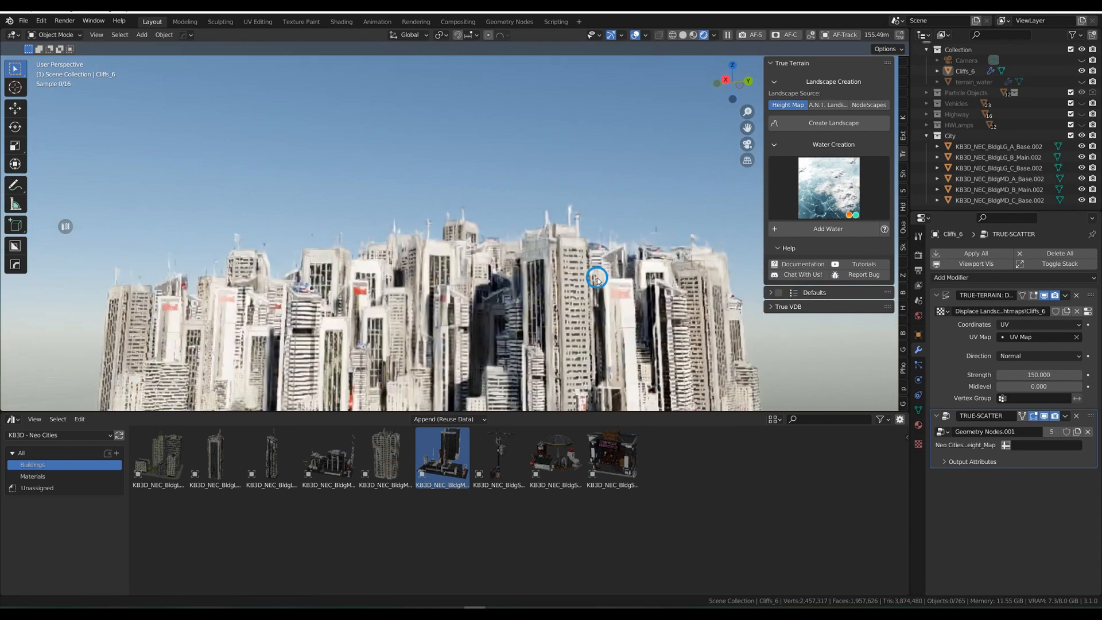
pyautogui.moveTo(569, 336); pyautogui.dragTo(601, 247, button='middle')
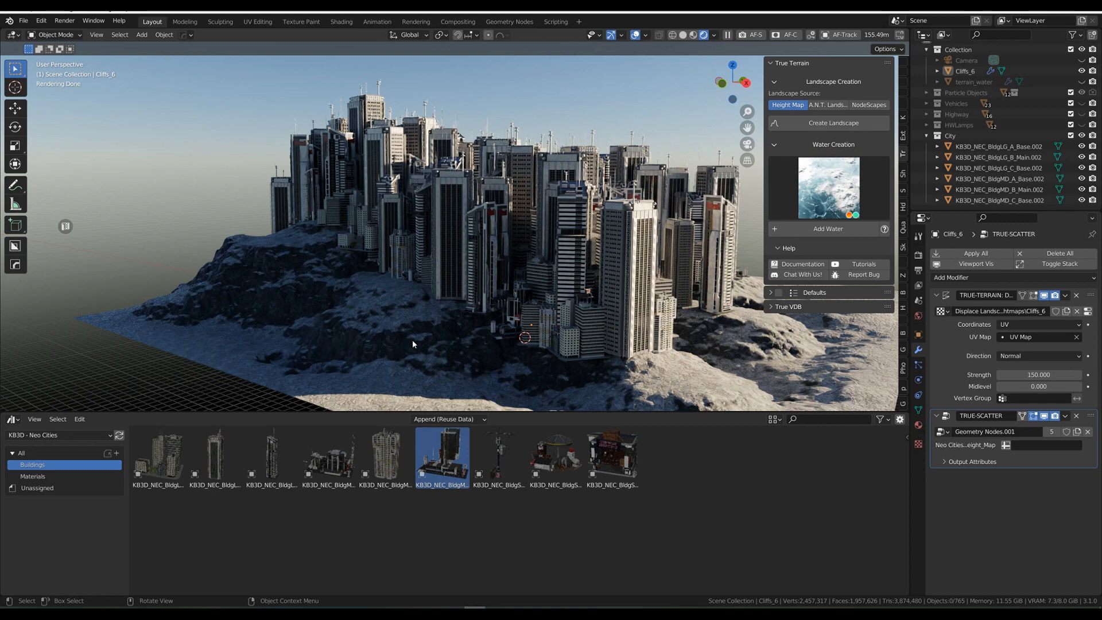
# Step: Try a sun rotation of 69.1° in the world's sky texture and check the city's lighting
pyautogui.click(918, 316)
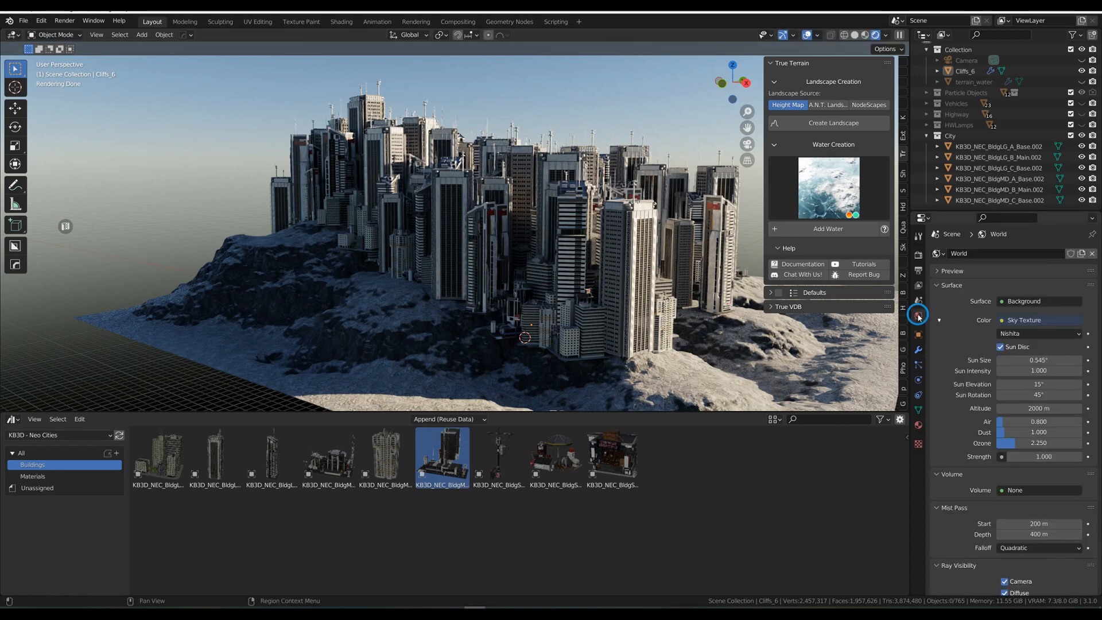
pyautogui.moveTo(1008, 395); pyautogui.dragTo(1040, 395)
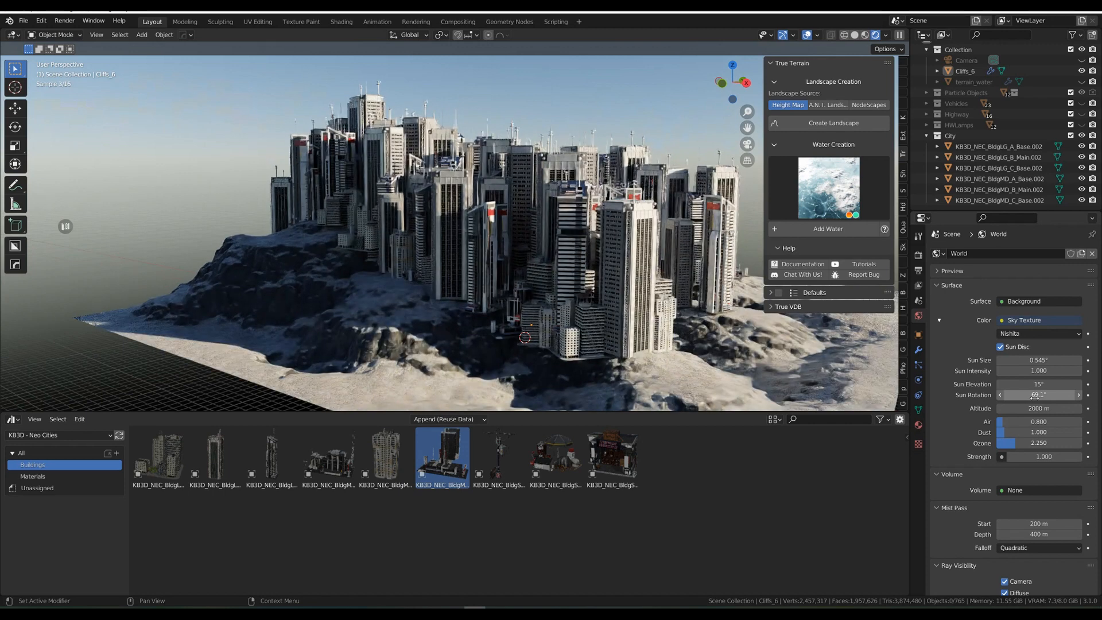
pyautogui.moveTo(646, 304)
pyautogui.mouseDown(button='middle')
pyautogui.moveTo(583, 292)
pyautogui.moveTo(467, 309)
pyautogui.moveTo(548, 323)
pyautogui.moveTo(637, 311)
pyautogui.mouseUp(button='middle')
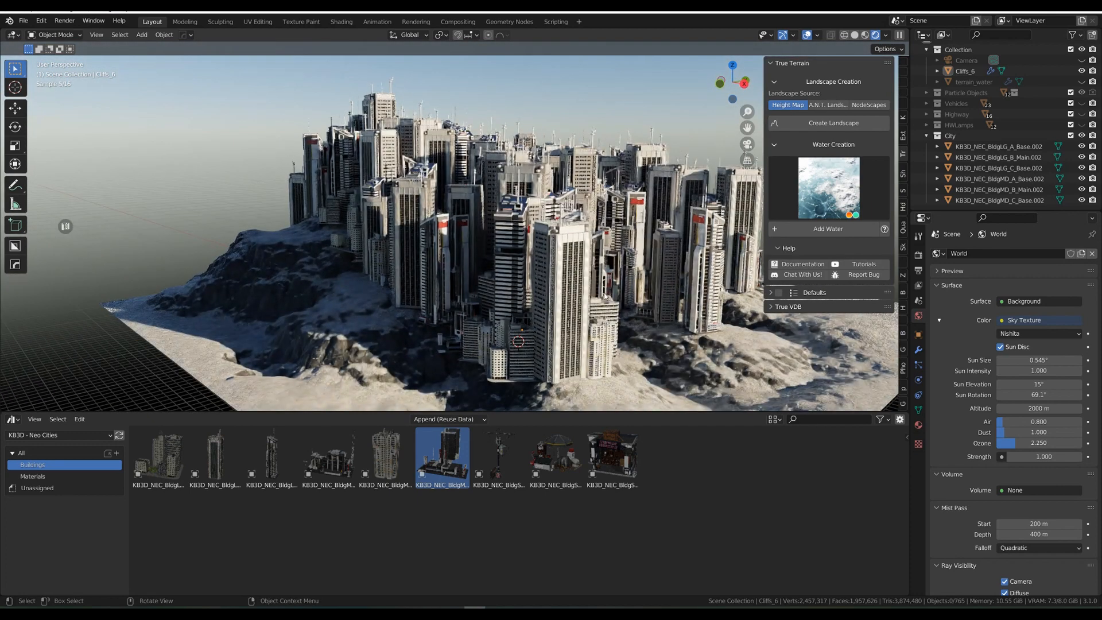
# Step: View the city through the camera and set the sky texture's sun rotation to 45°
pyautogui.press('ctrl+alt+KP_0')
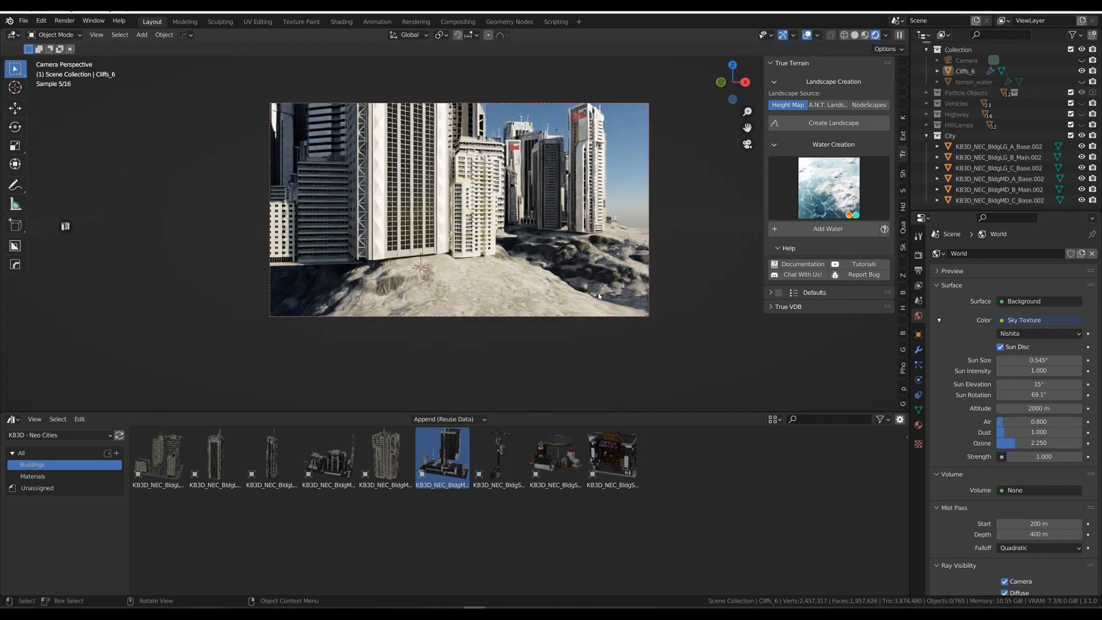
pyautogui.click(1059, 393)
pyautogui.write('45')
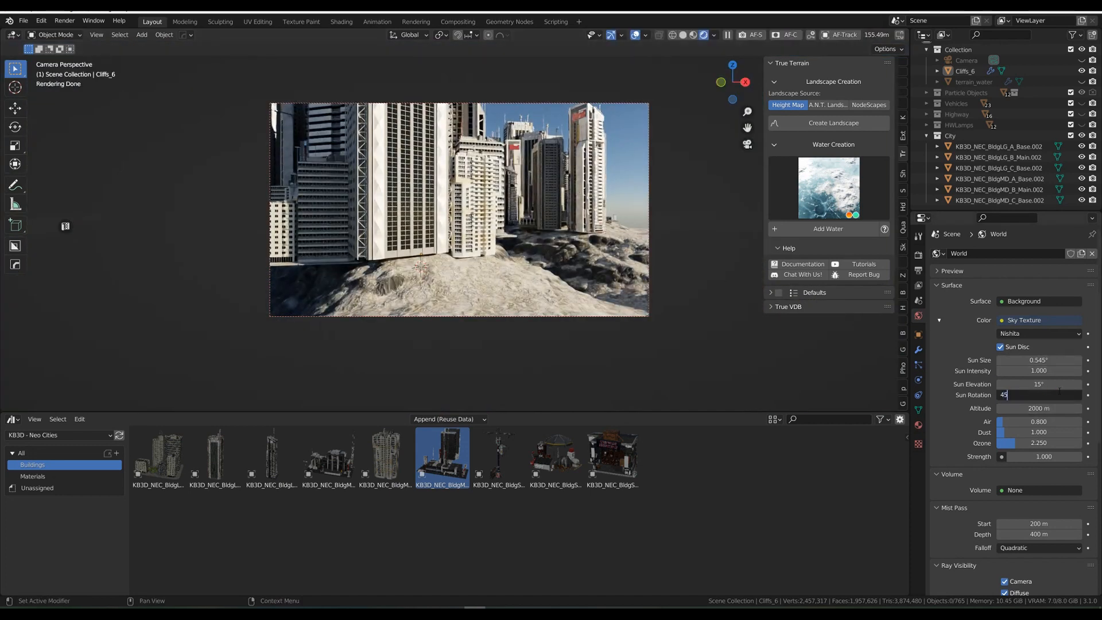
pyautogui.press('Return')
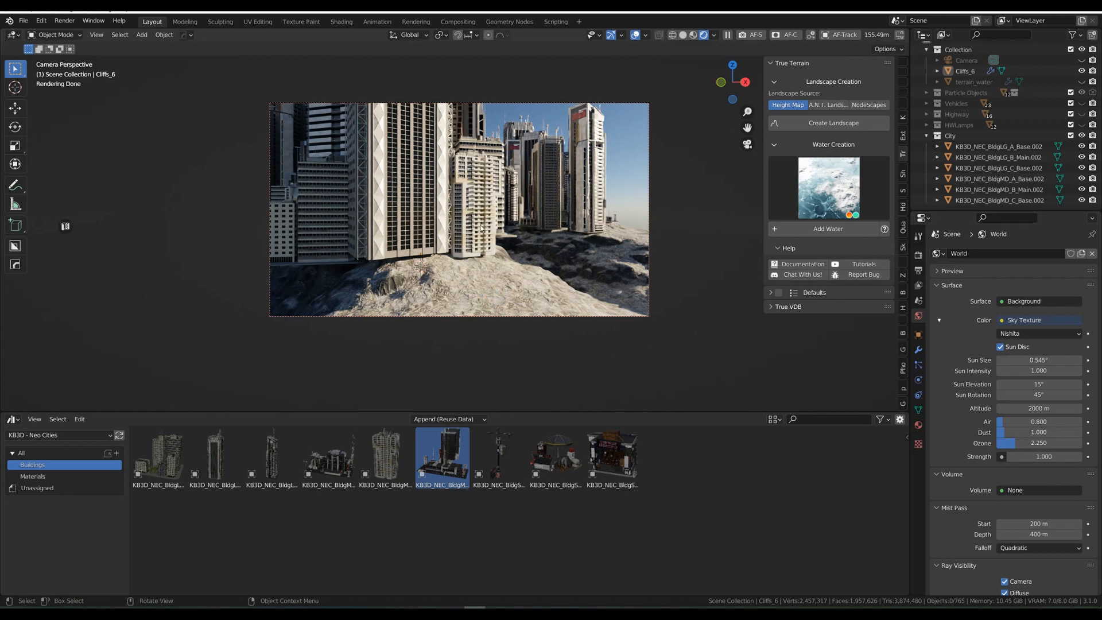
# Step: Remove the Neo Cities scatter system from the Cliffs_6 terrain and deselect the terrain
pyautogui.click(681, 36)
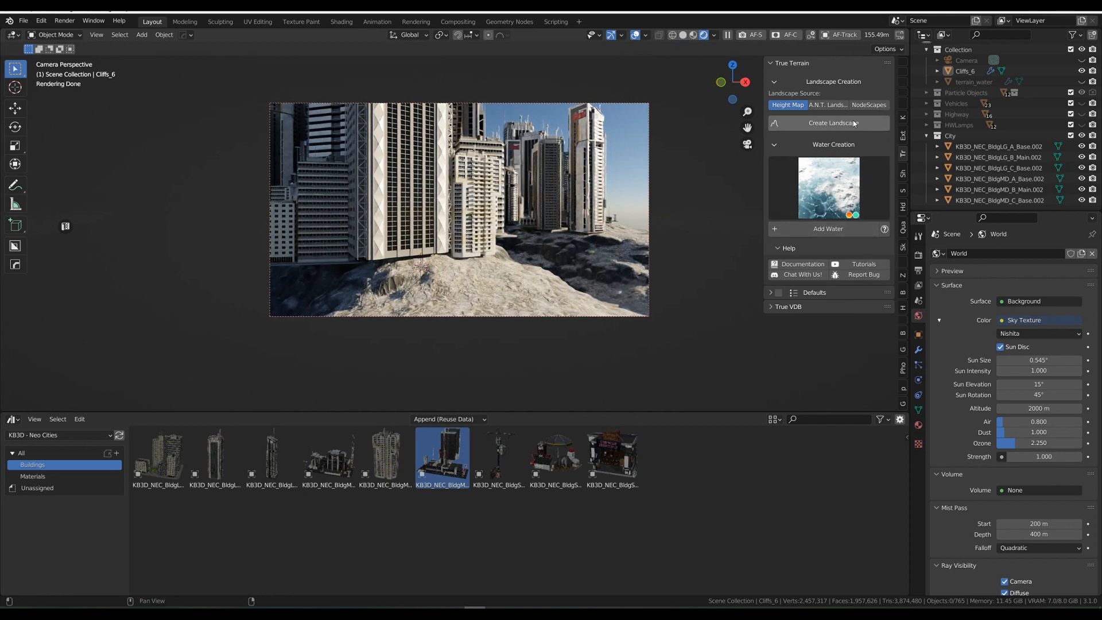
pyautogui.click(521, 285)
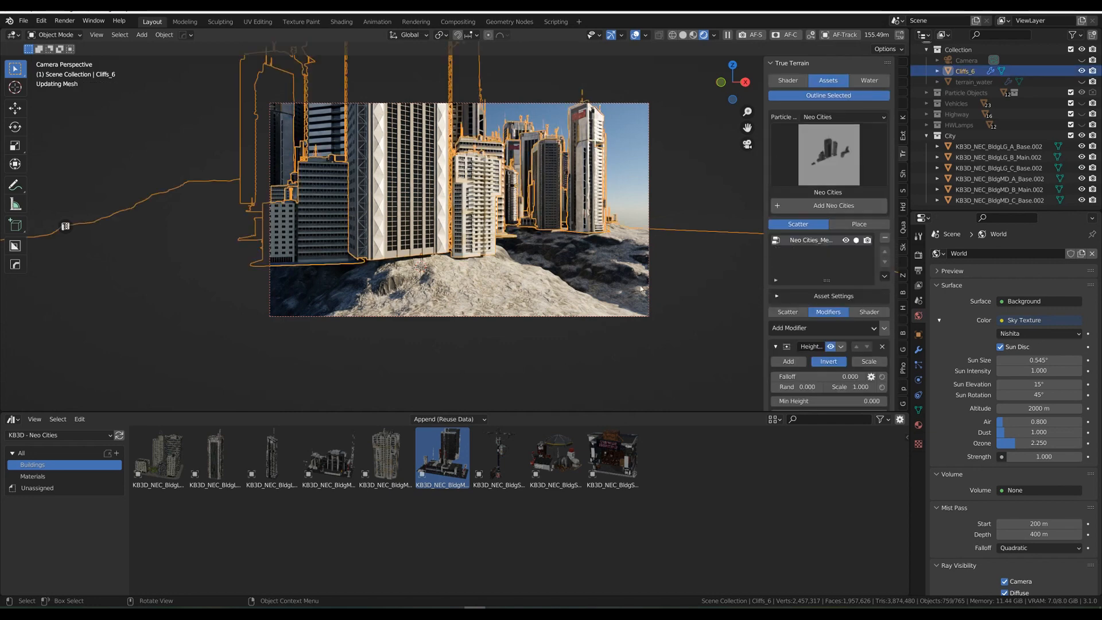
pyautogui.click(869, 313)
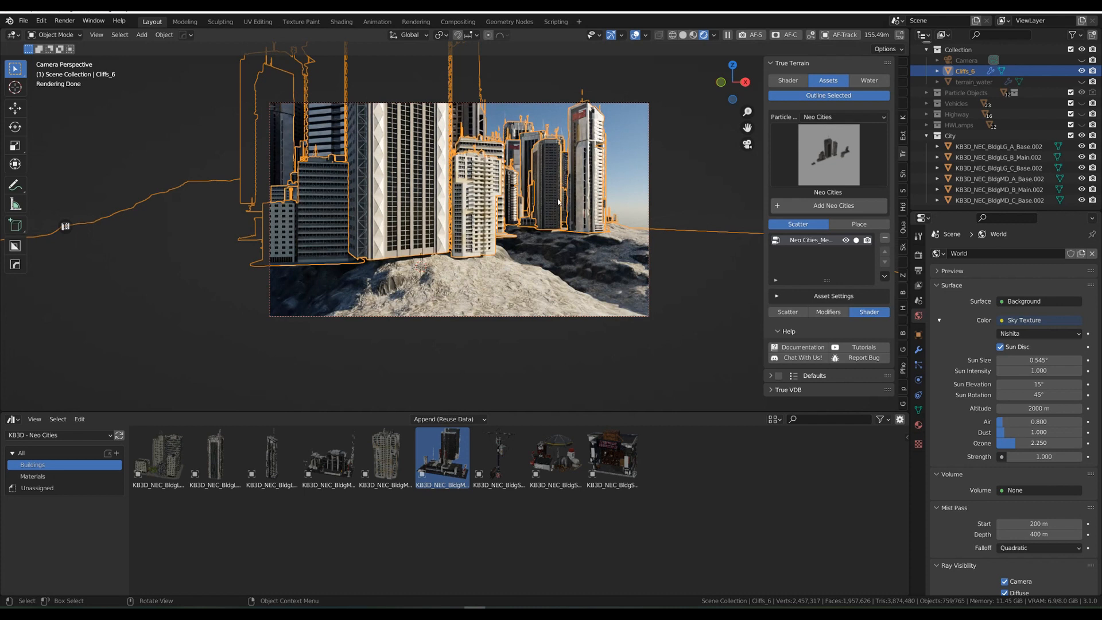
pyautogui.click(886, 240)
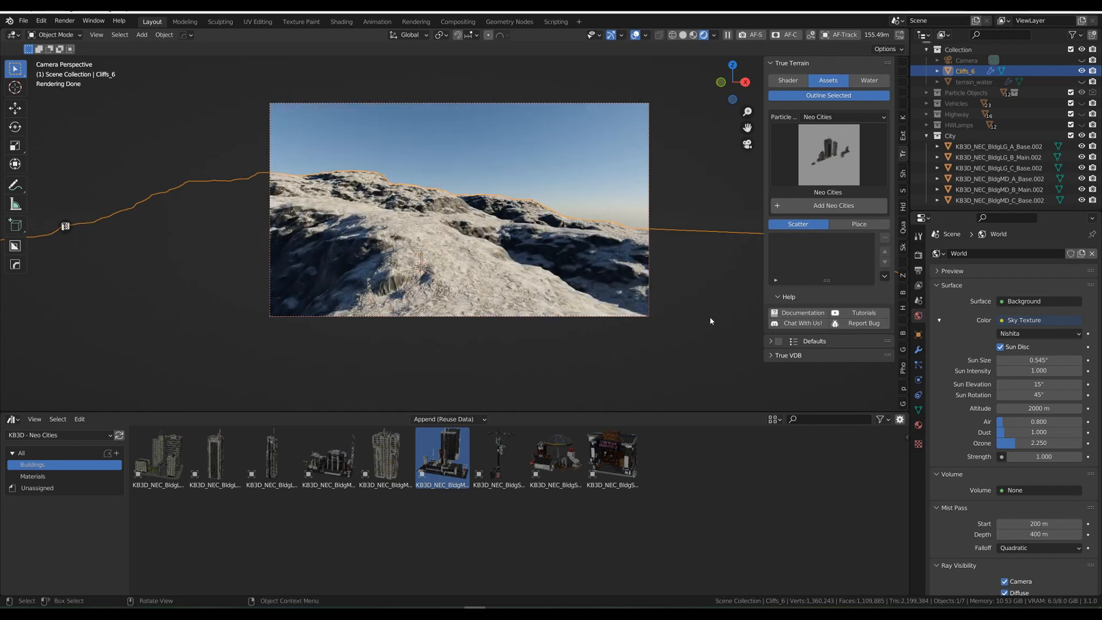
pyautogui.press('KP_0')
pyautogui.press('KP_0')
pyautogui.click(688, 184)
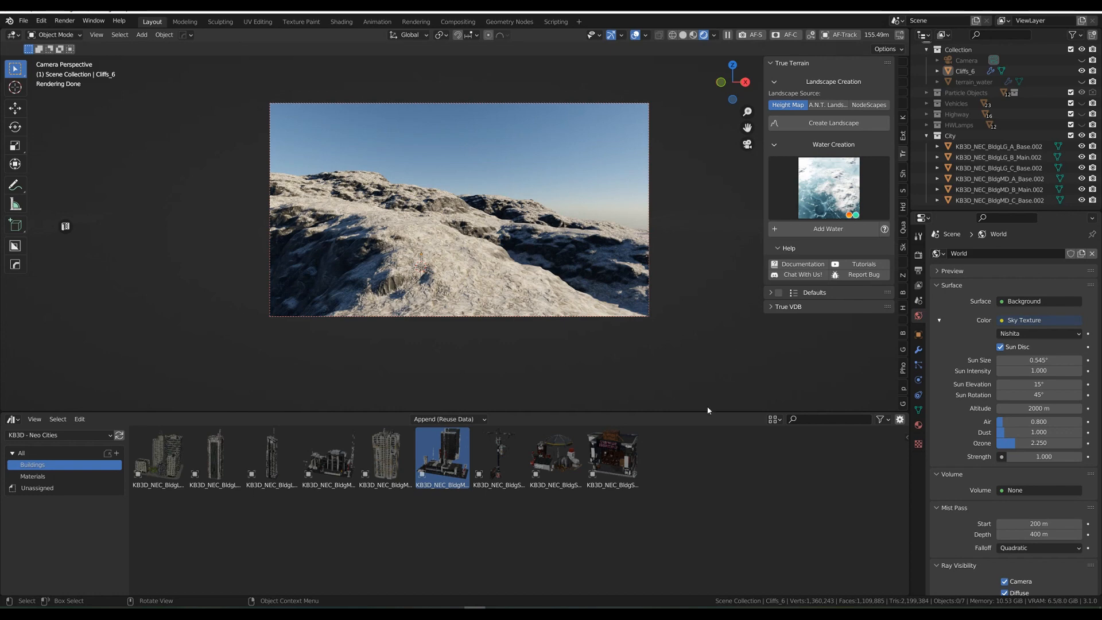
# Step: Enlarge the 3D viewport and pick the Cliffs_6 terrain as the emitter for Scatter by Graswald
pyautogui.moveTo(701, 413); pyautogui.dragTo(714, 575)
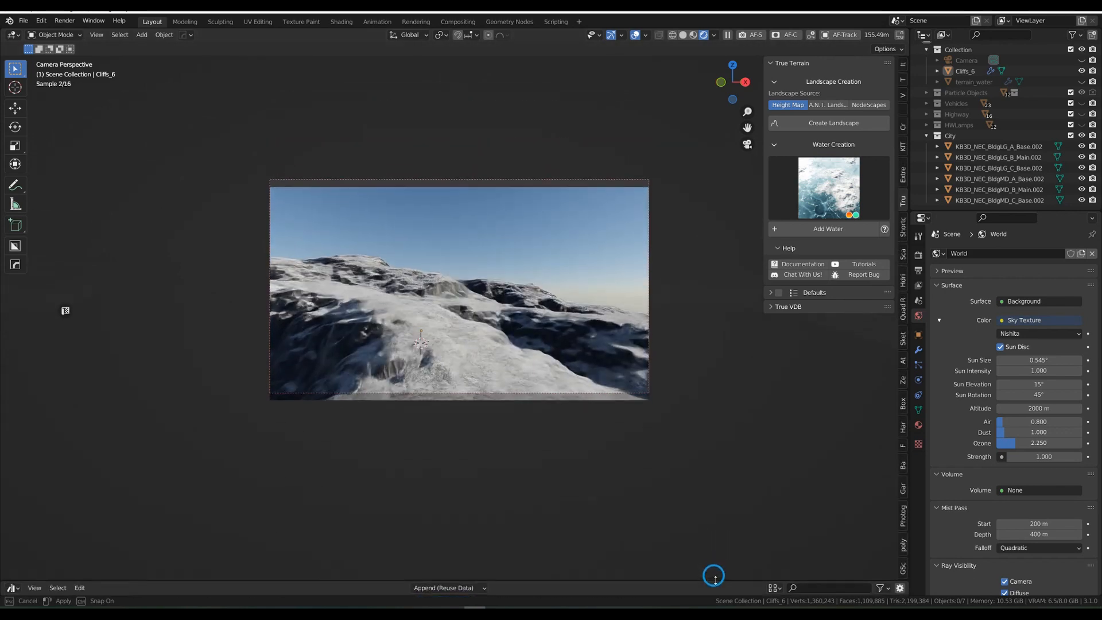
pyautogui.click(902, 570)
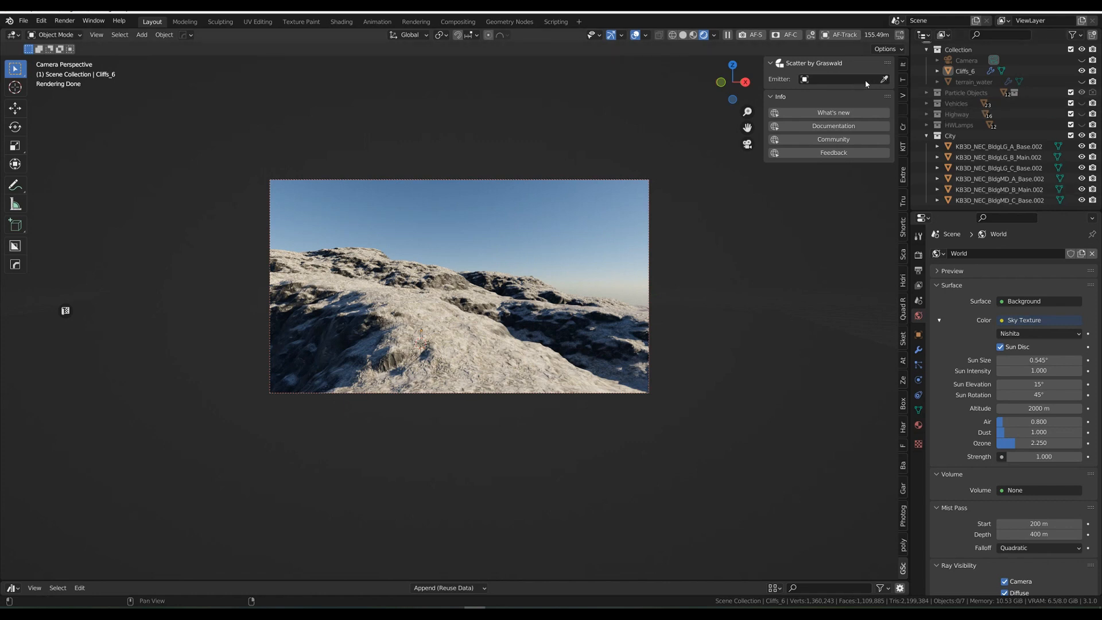
pyautogui.click(884, 79)
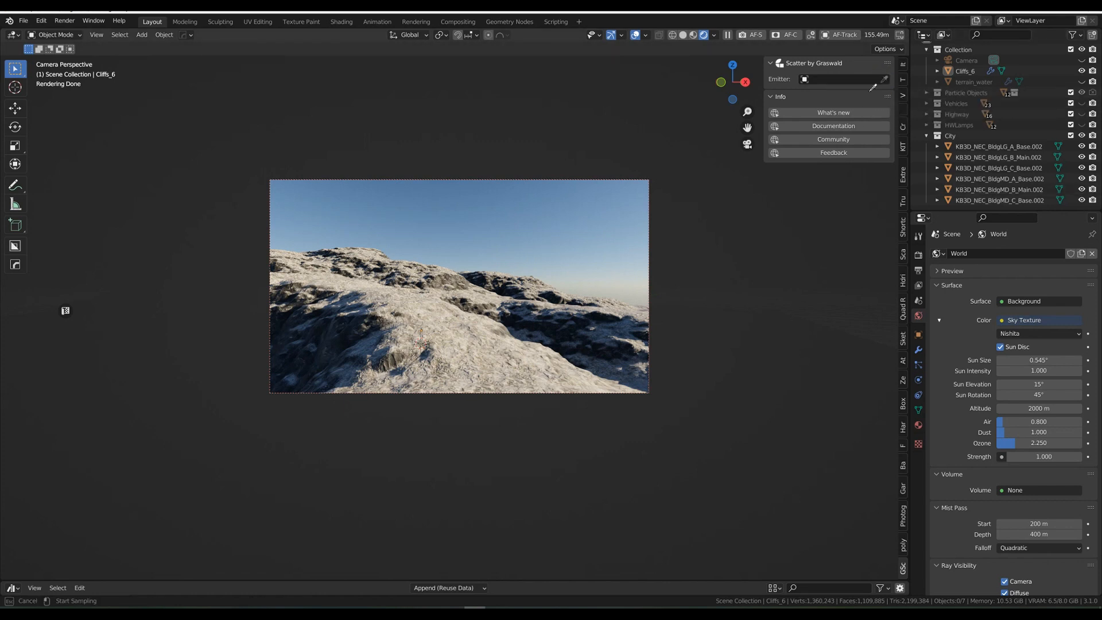
pyautogui.click(446, 292)
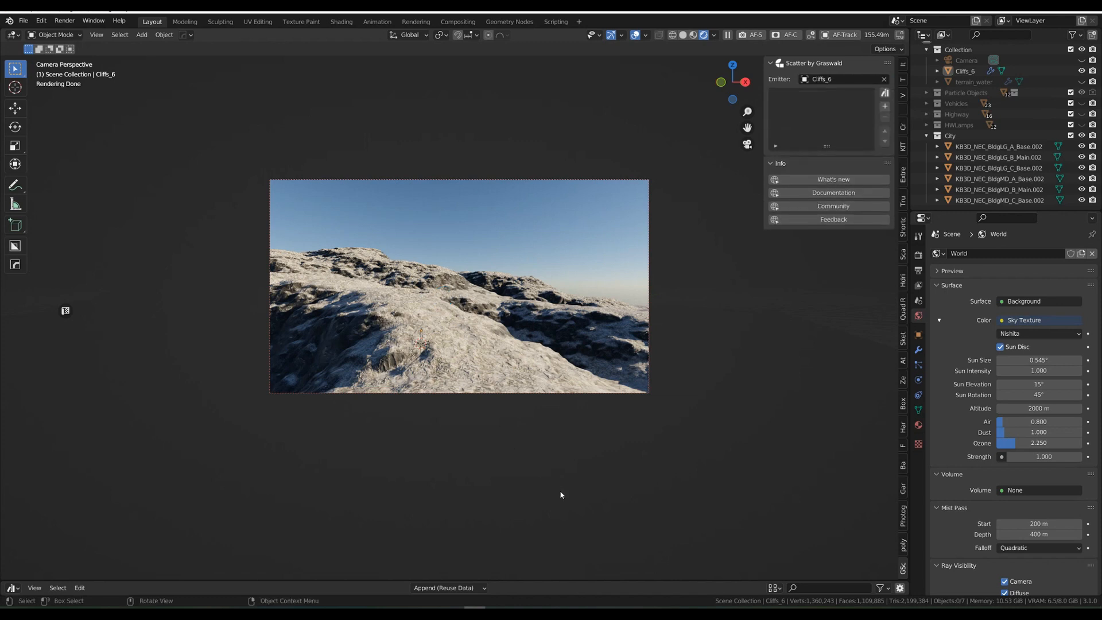
# Step: Select all objects in the City collection and scatter them as a collection over the Cliffs_6 emitter
pyautogui.click(953, 136)
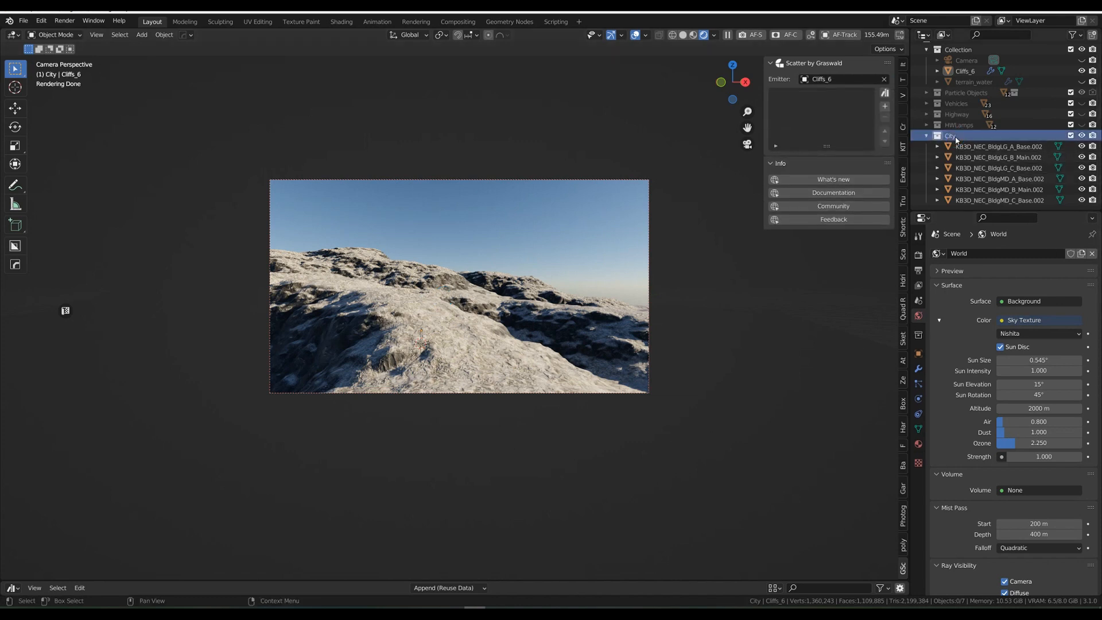
pyautogui.rightClick(956, 140)
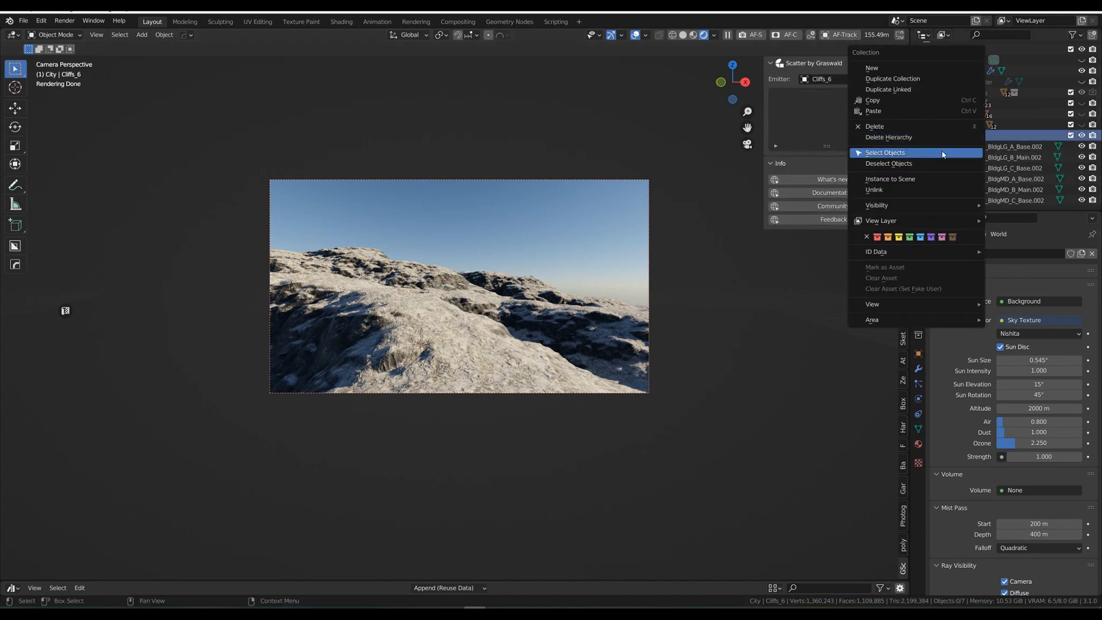
pyautogui.click(941, 154)
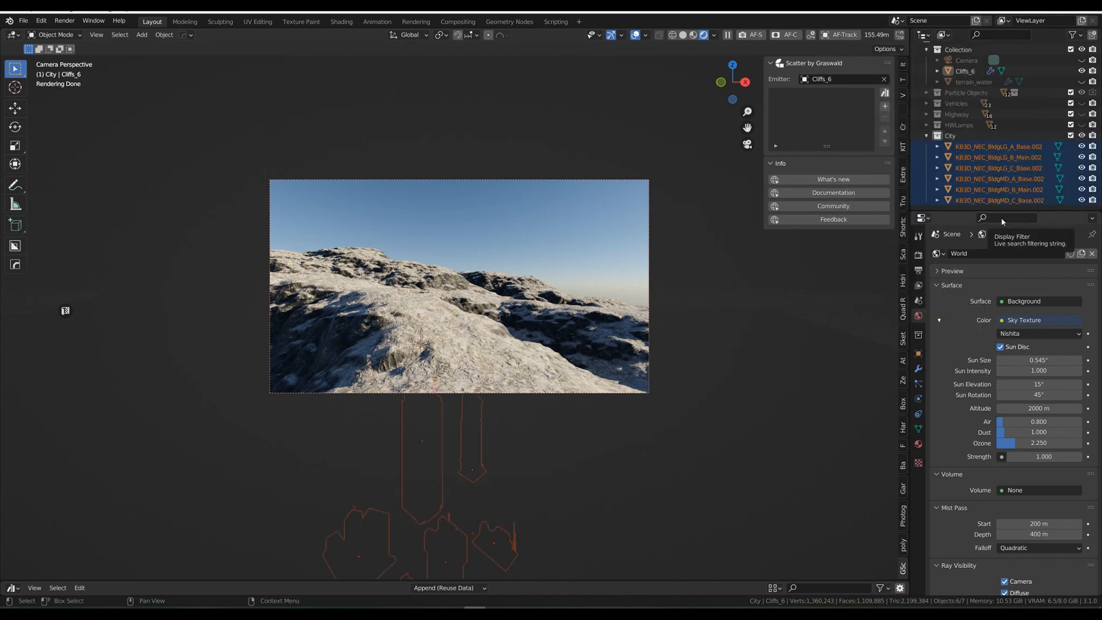
pyautogui.click(886, 108)
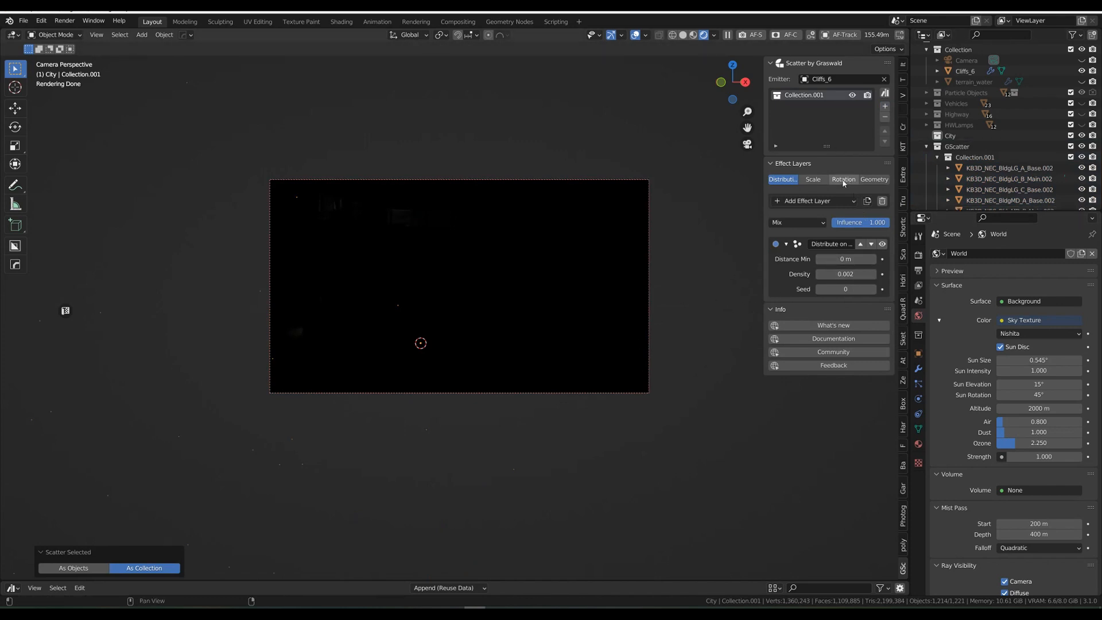
# Step: Try a main scale of 0.1 for the scattered buildings
pyautogui.click(811, 179)
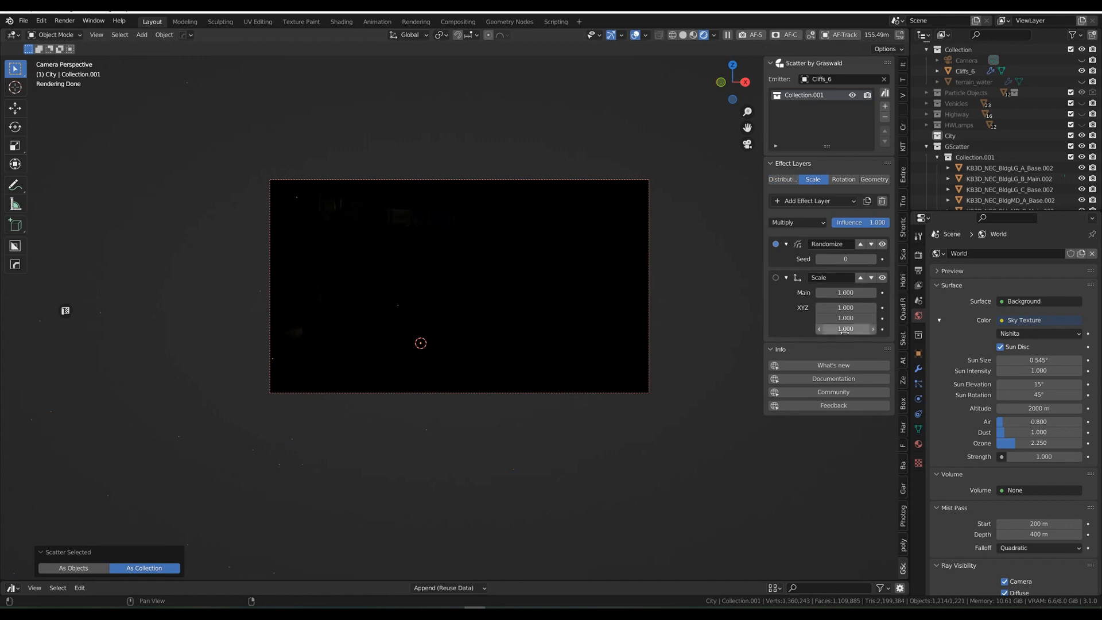
pyautogui.click(845, 293)
pyautogui.write('0.1')
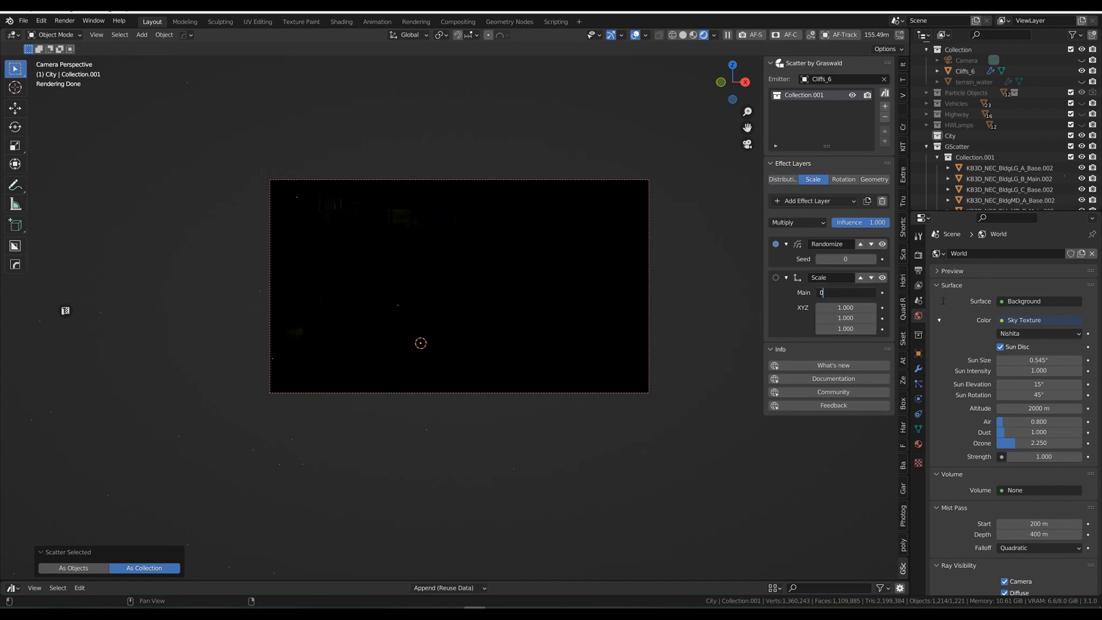
pyautogui.press('Return')
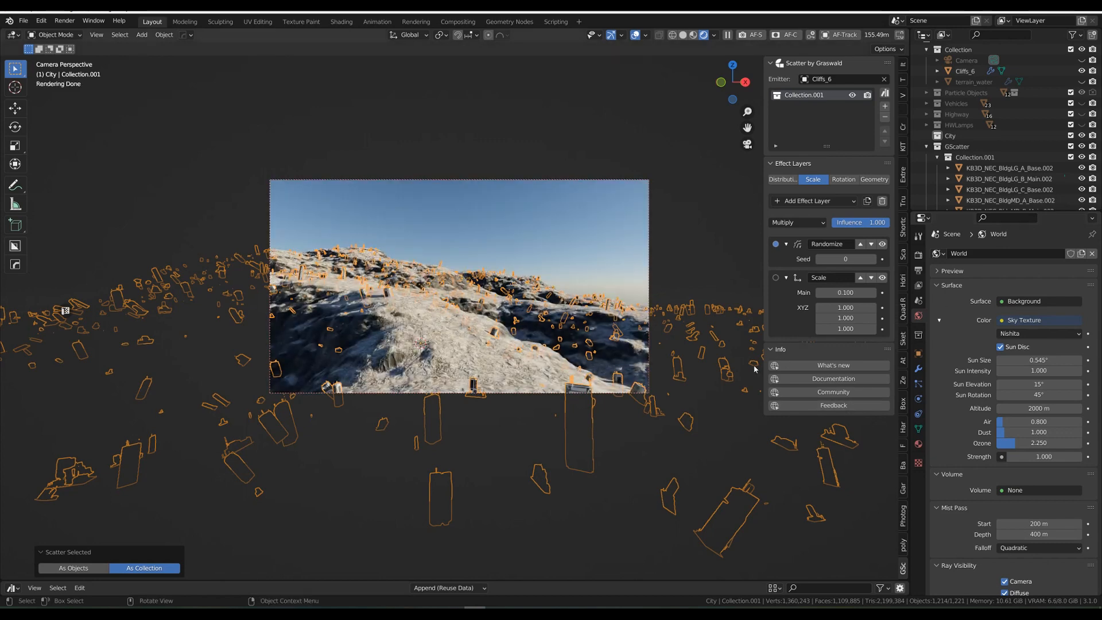
# Step: Set the scattered buildings' main scale to 0.5 and turn off Use Normal in their Rotate effect
pyautogui.click(839, 293)
pyautogui.write('0.5')
pyautogui.press('Return')
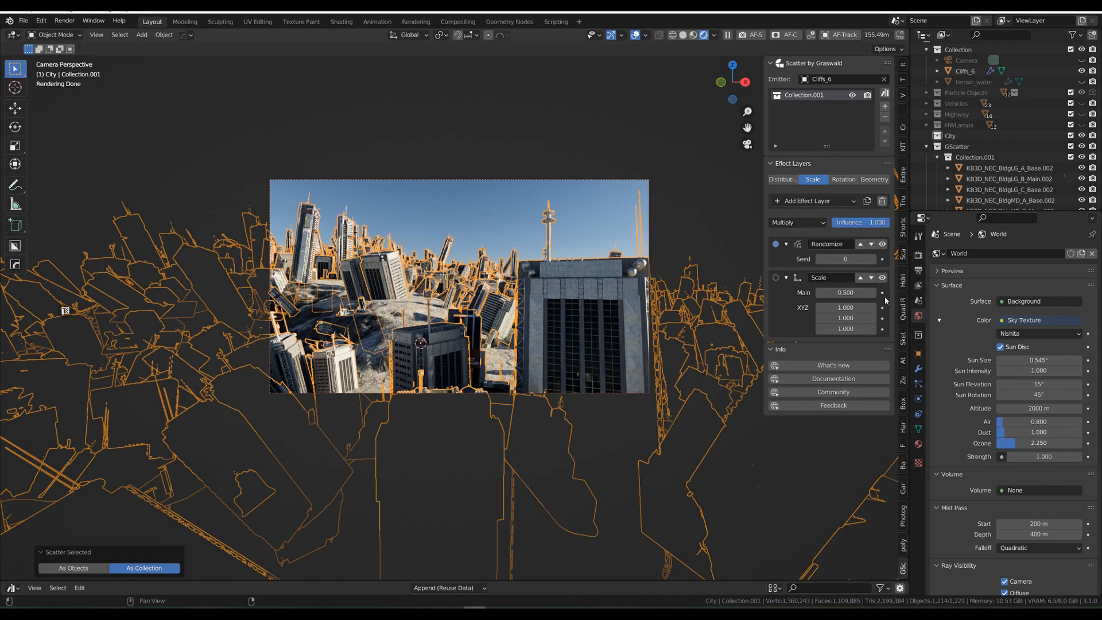
pyautogui.click(843, 181)
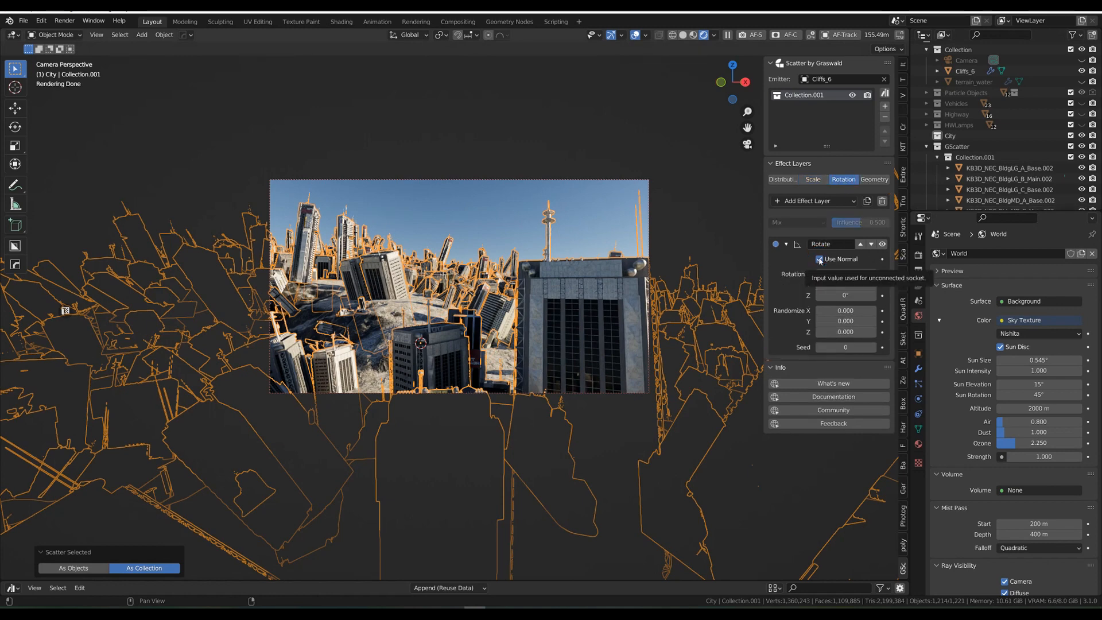
pyautogui.click(819, 259)
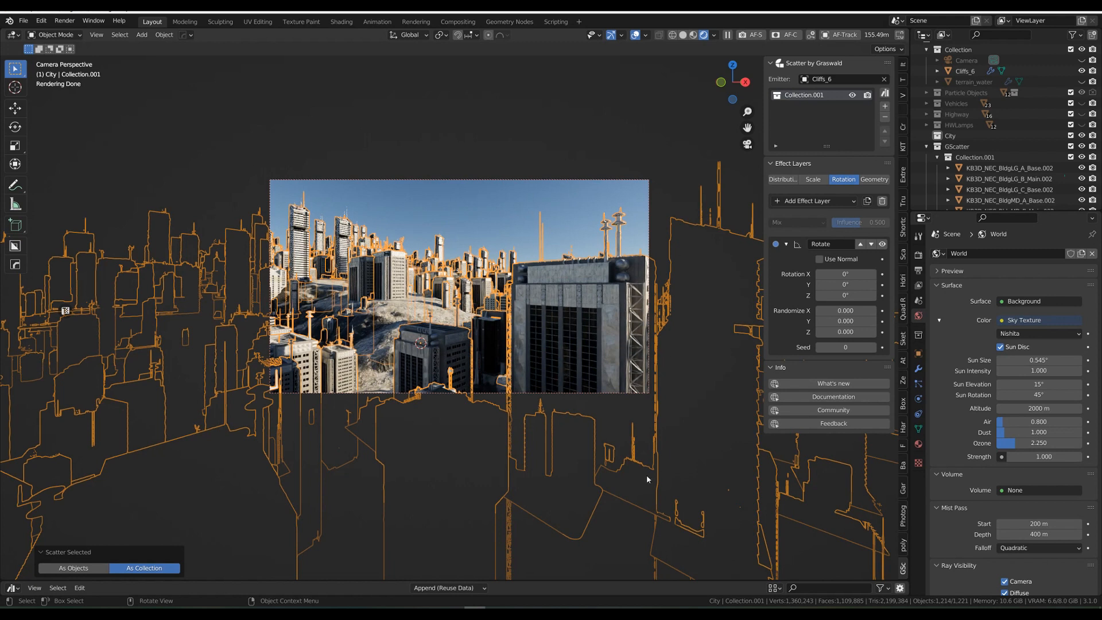
# Step: Add a Camera Culling effect layer to the scatter's distribution and assign the scene's Camera to it
pyautogui.click(782, 179)
pyautogui.click(794, 207)
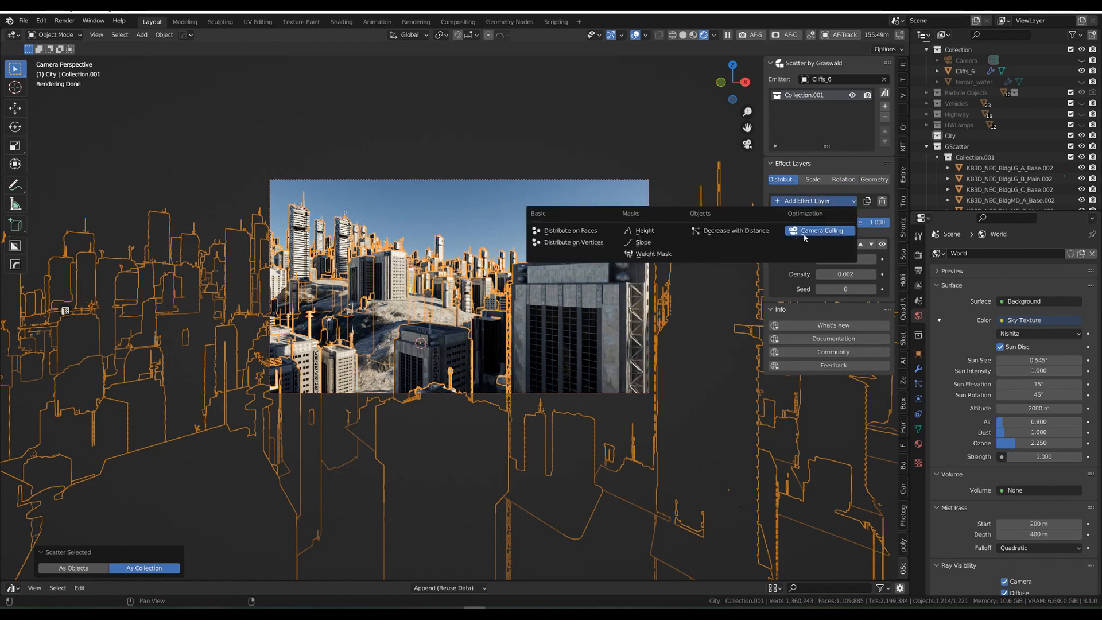
pyautogui.click(813, 233)
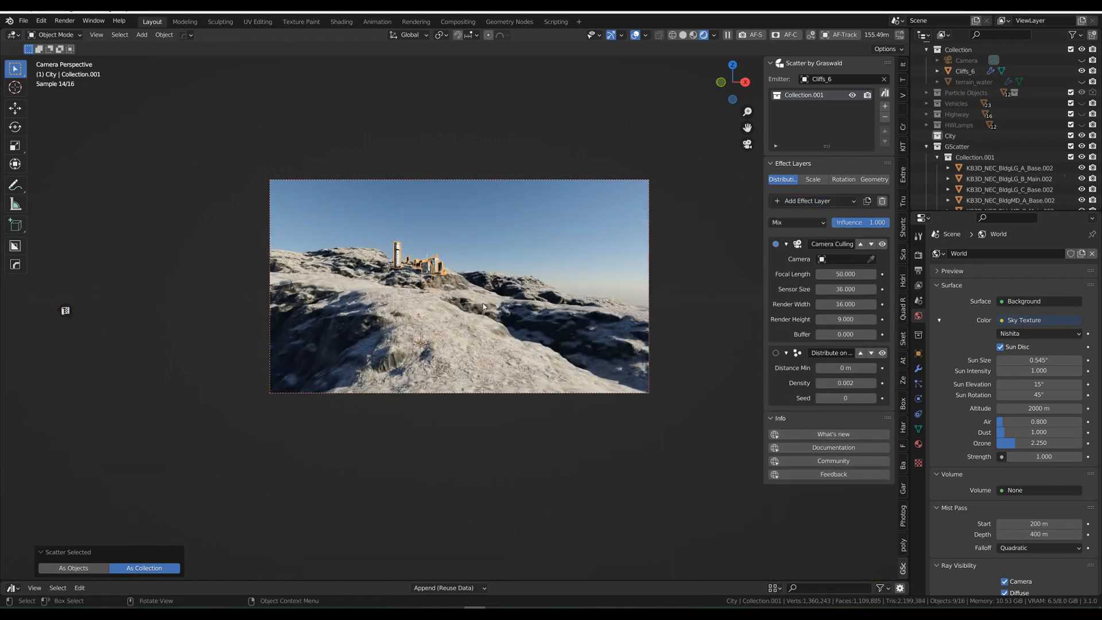
pyautogui.click(843, 259)
pyautogui.click(843, 318)
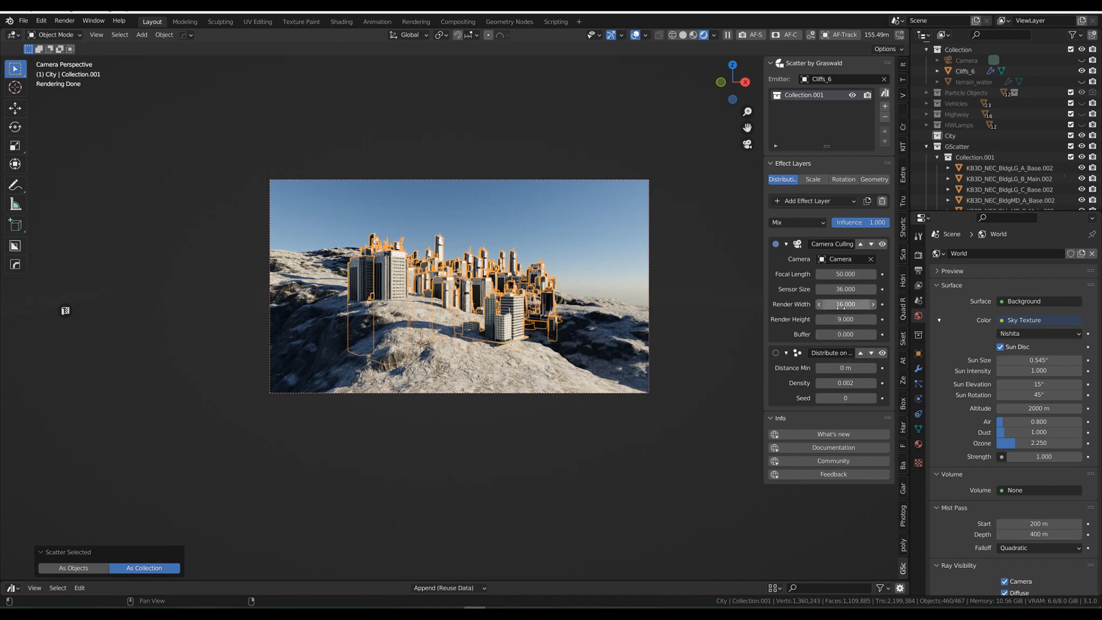
# Step: Set the camera culling's focal length to 26.3, sensor size to 44.1, render width to 20.5 and render height to 12.6, then deselect everything
pyautogui.moveTo(838, 305)
pyautogui.mouseDown()
pyautogui.moveTo(904, 305)
pyautogui.moveTo(769, 304)
pyautogui.moveTo(840, 305)
pyautogui.moveTo(826, 304)
pyautogui.moveTo(873, 320)
pyautogui.moveTo(849, 319)
pyautogui.mouseUp()
pyautogui.moveTo(845, 274); pyautogui.dragTo(795, 274)
pyautogui.moveTo(859, 289); pyautogui.dragTo(872, 288)
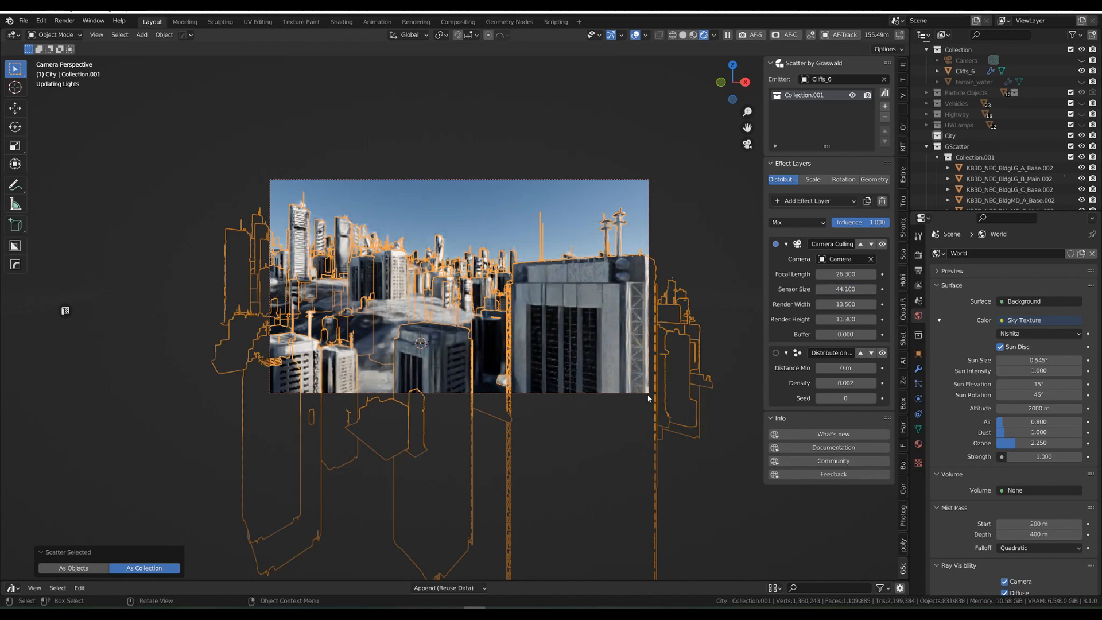
pyautogui.moveTo(861, 304); pyautogui.dragTo(873, 304)
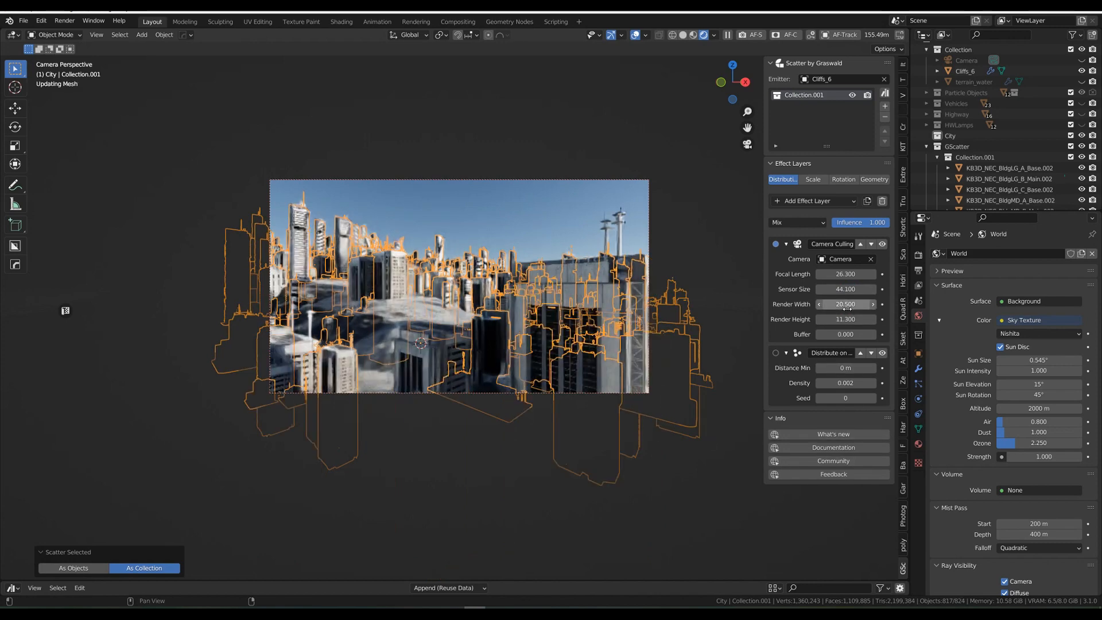
pyautogui.moveTo(845, 319); pyautogui.dragTo(853, 319)
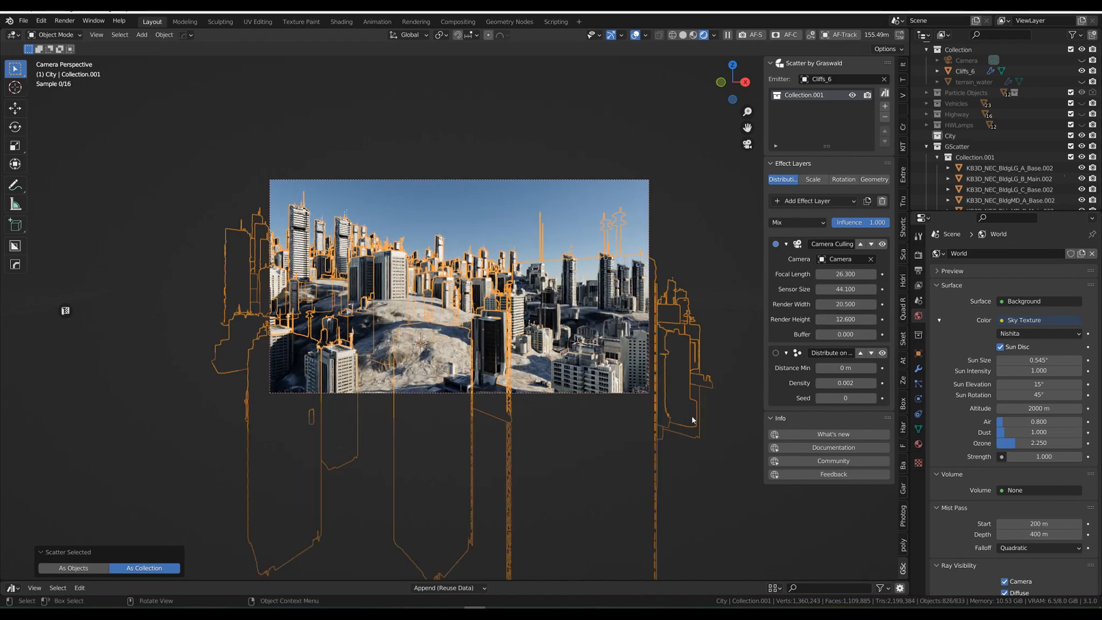
pyautogui.click(540, 144)
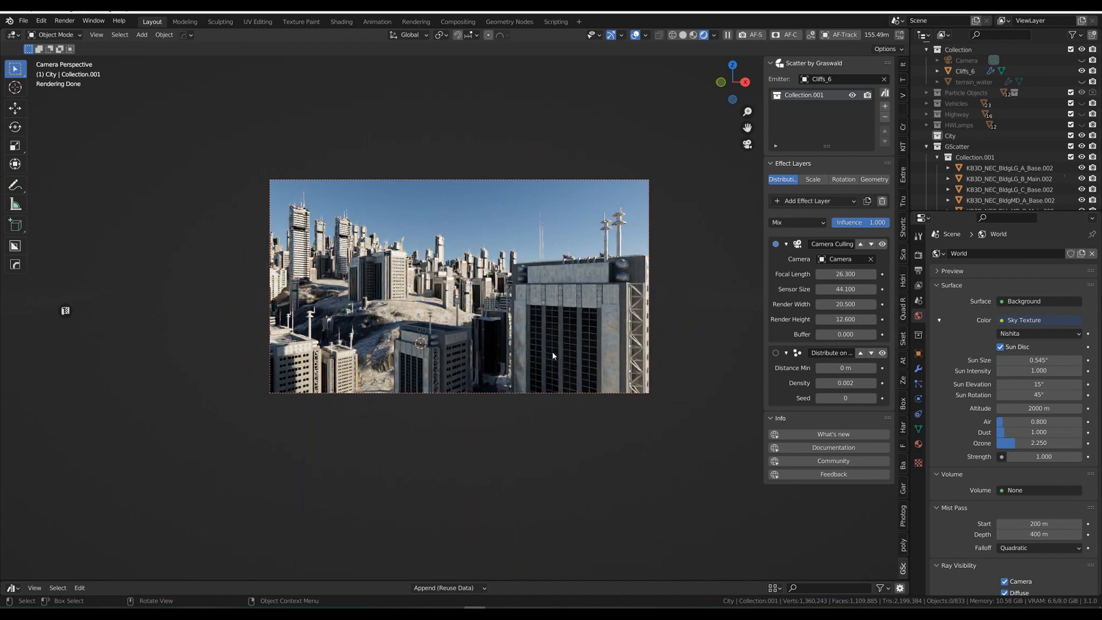
# Step: Switch to solid shading and bring the source buildings below the terrain into a front orthographic view
pyautogui.click(683, 36)
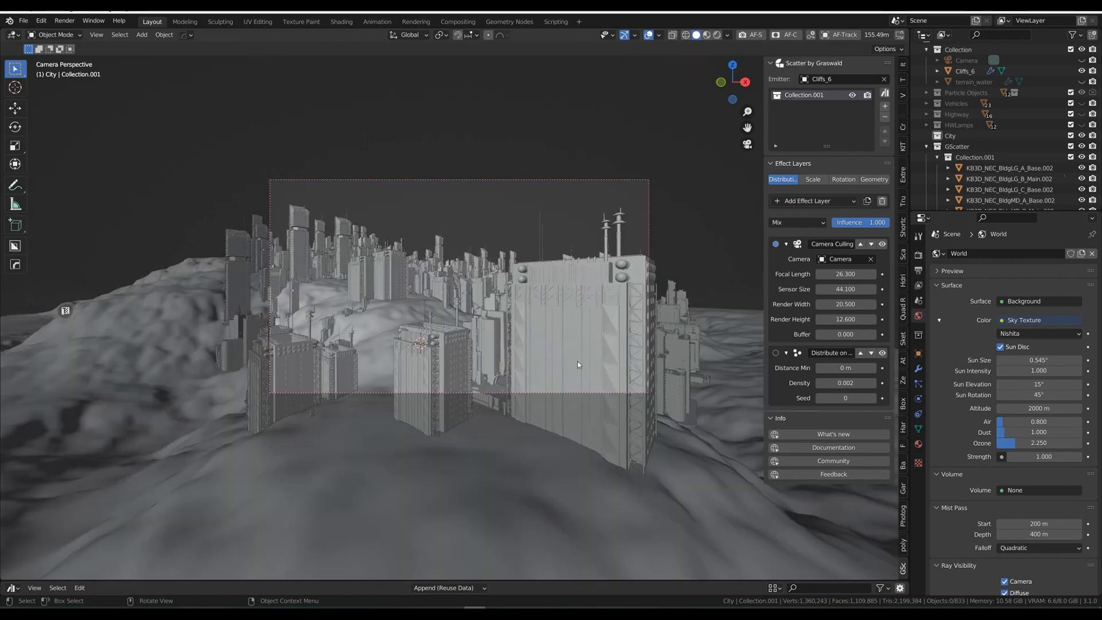
pyautogui.moveTo(568, 364); pyautogui.dragTo(517, 417, button='middle')
pyautogui.moveTo(343, 450); pyautogui.dragTo(533, 384, button='middle')
pyautogui.click(479, 505)
pyautogui.scroll(2, 551, 430)
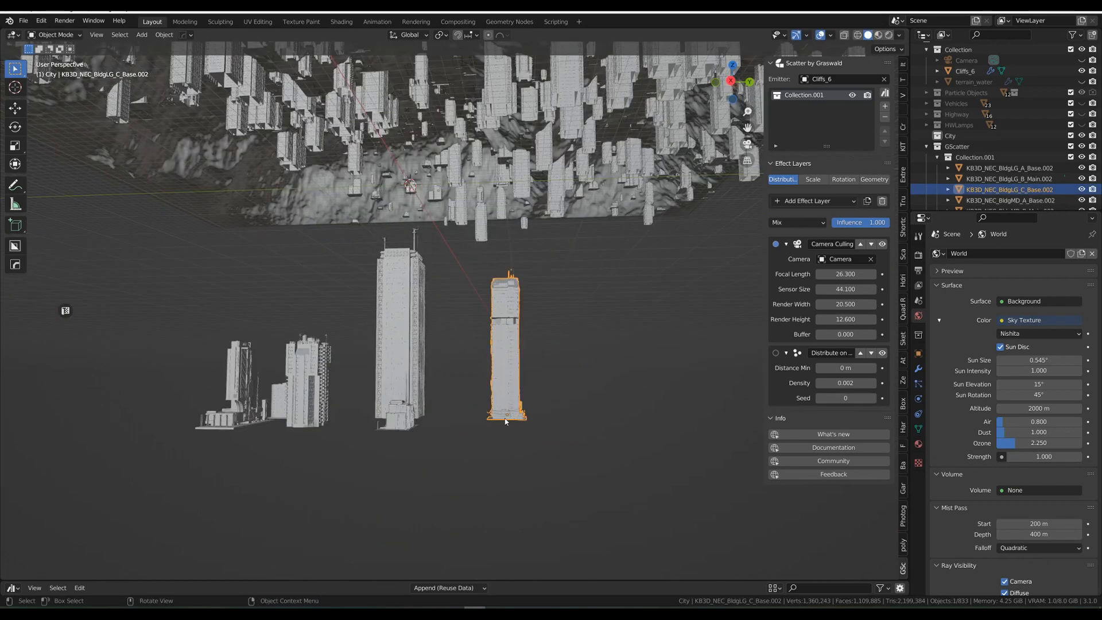
pyautogui.moveTo(539, 454); pyautogui.dragTo(491, 432, button='middle')
pyautogui.click(448, 421)
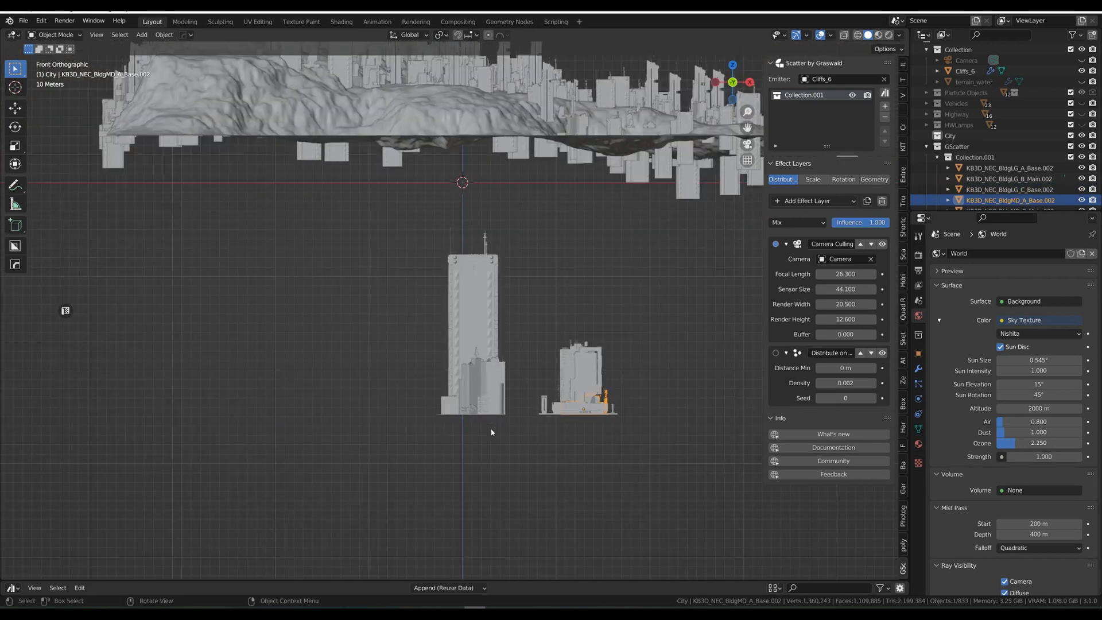
# Step: Move BldgLG_A_Base clear of the tall tower along negative X and BldgMD_C_Base about 442 m along negative X
pyautogui.click(486, 386)
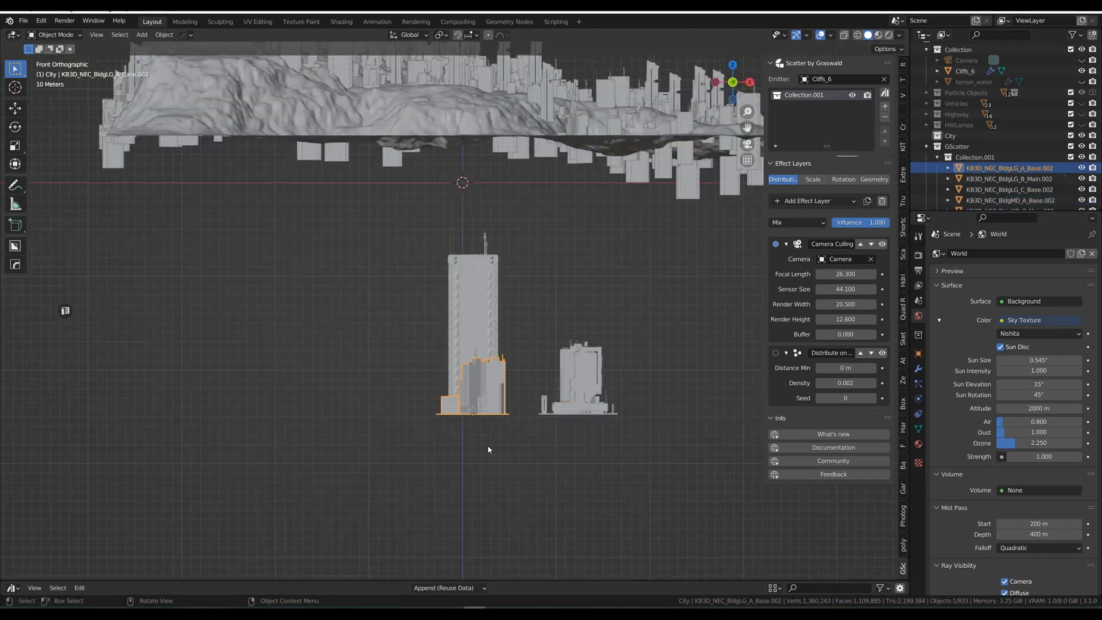
pyautogui.press('g')
pyautogui.press('x')
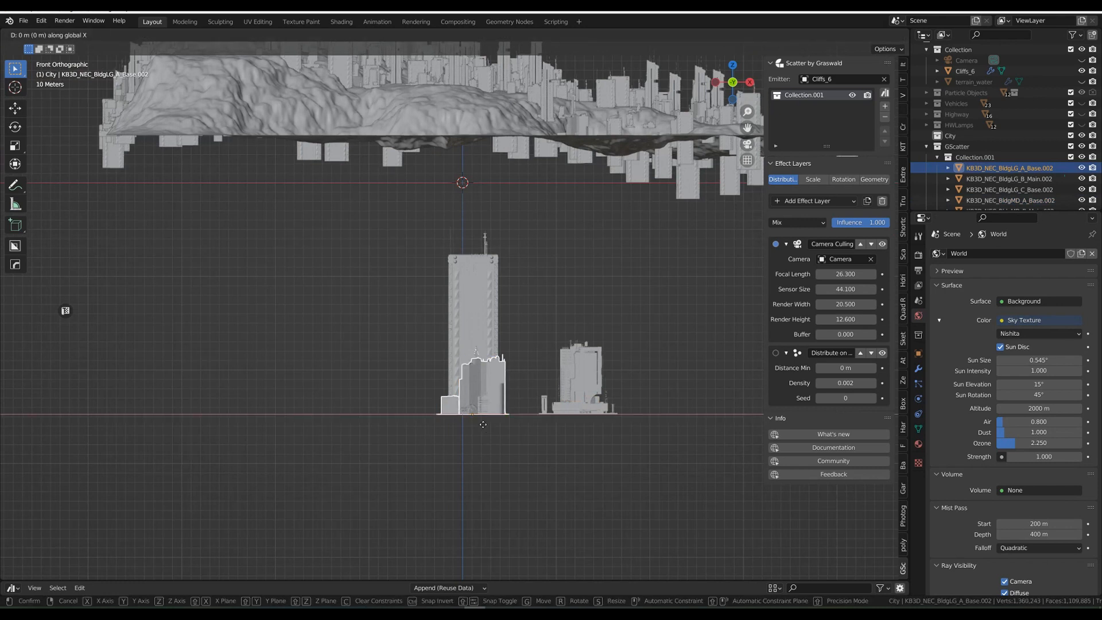
pyautogui.click(392, 431)
pyautogui.click(581, 384)
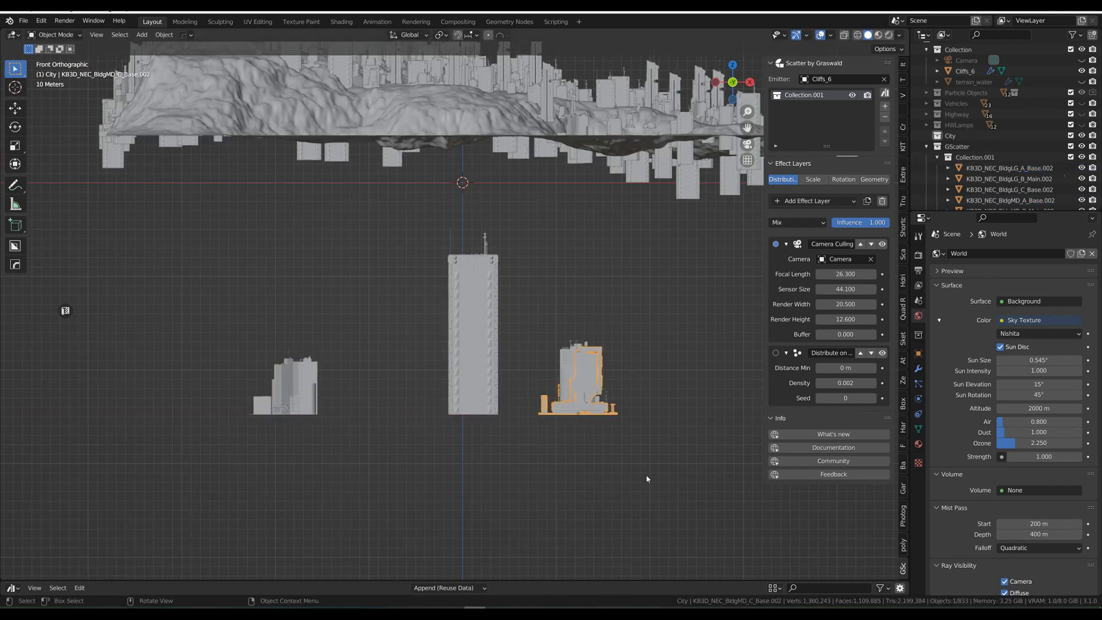
pyautogui.press('g')
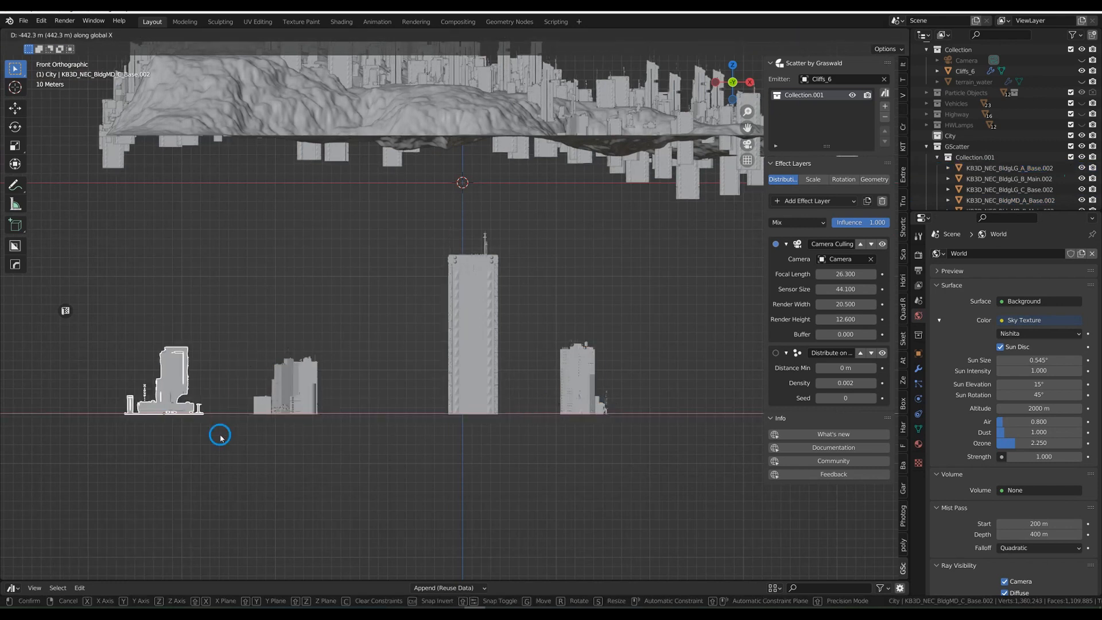
pyautogui.click(219, 434)
# Step: Move the BldgMD_B_Main building about 191 m along negative X, into the gap beside the tall tower
pyautogui.click(580, 398)
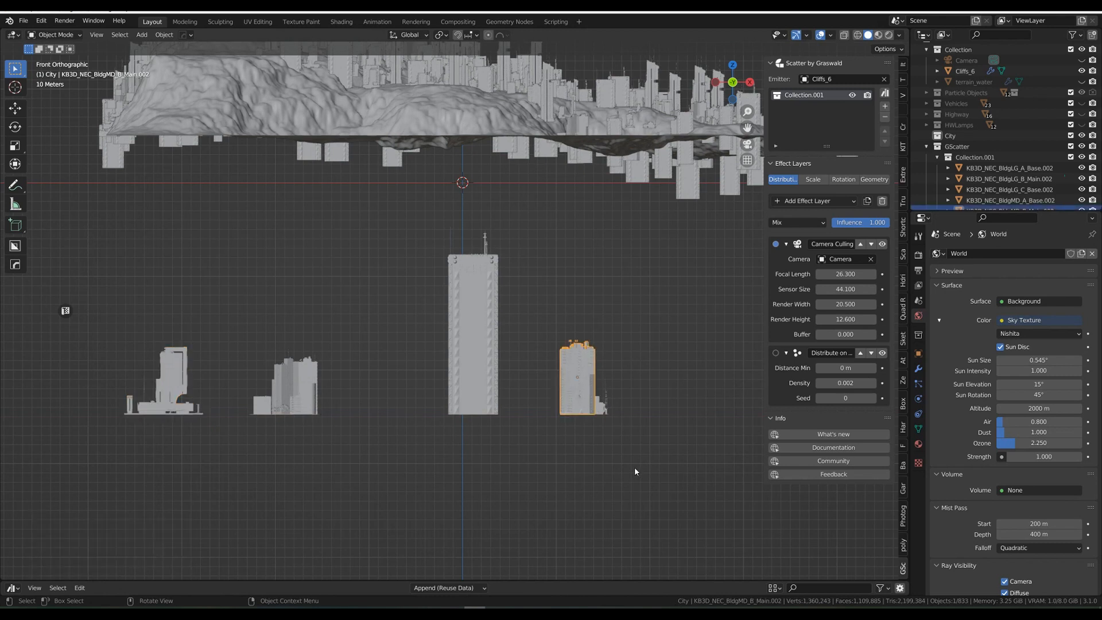
pyautogui.press('g')
pyautogui.press('x')
pyautogui.click(456, 447)
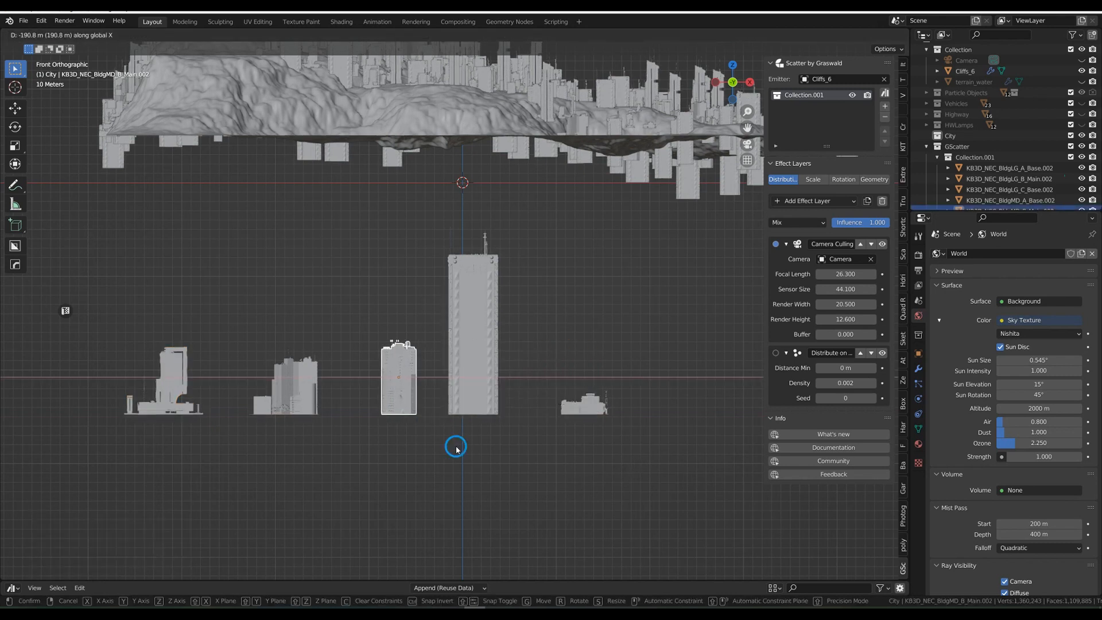
# Step: Raise all of BldgLG_B_Main's geometry 102.08 m along Z in Edit Mode so its base meets the origin, then return to Object Mode
pyautogui.click(584, 406)
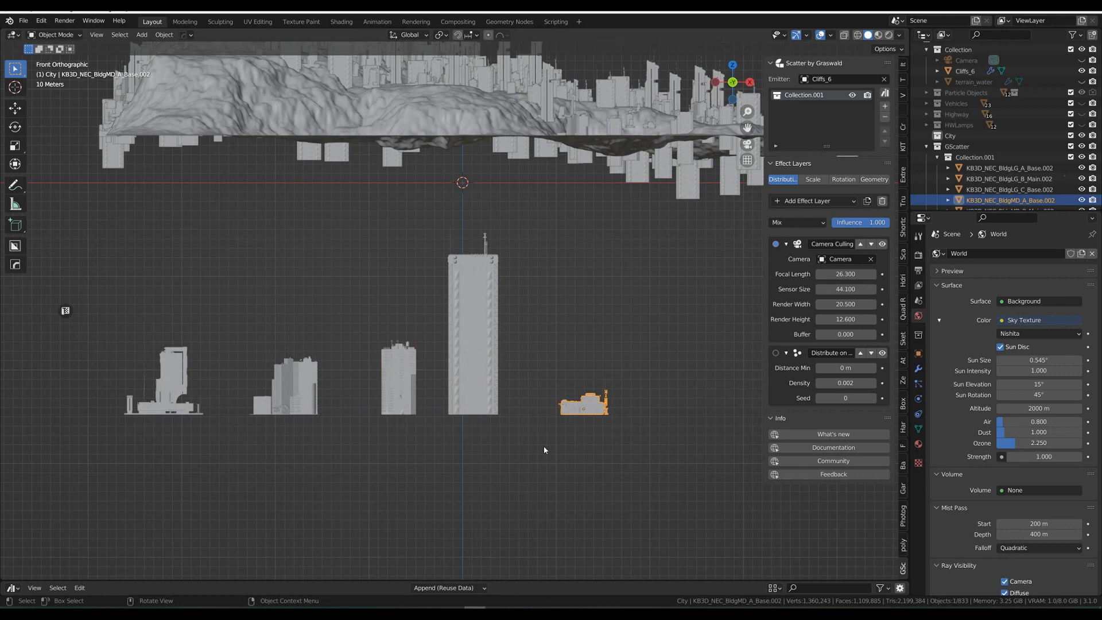
pyautogui.click(490, 361)
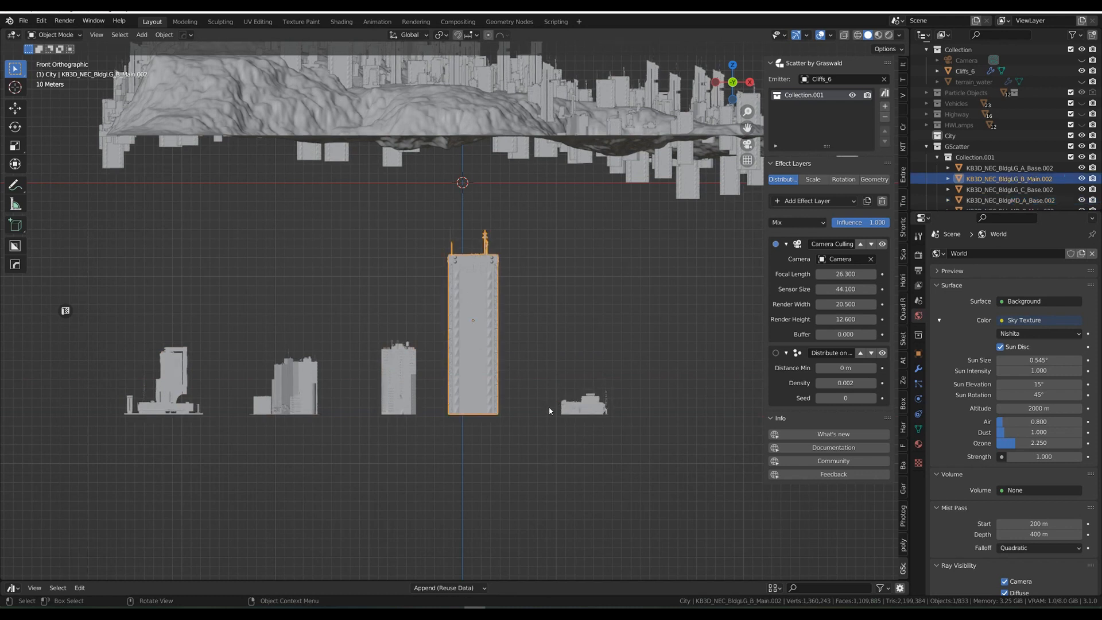
pyautogui.hotkey('ctrl', 'Tab')
pyautogui.click(713, 478)
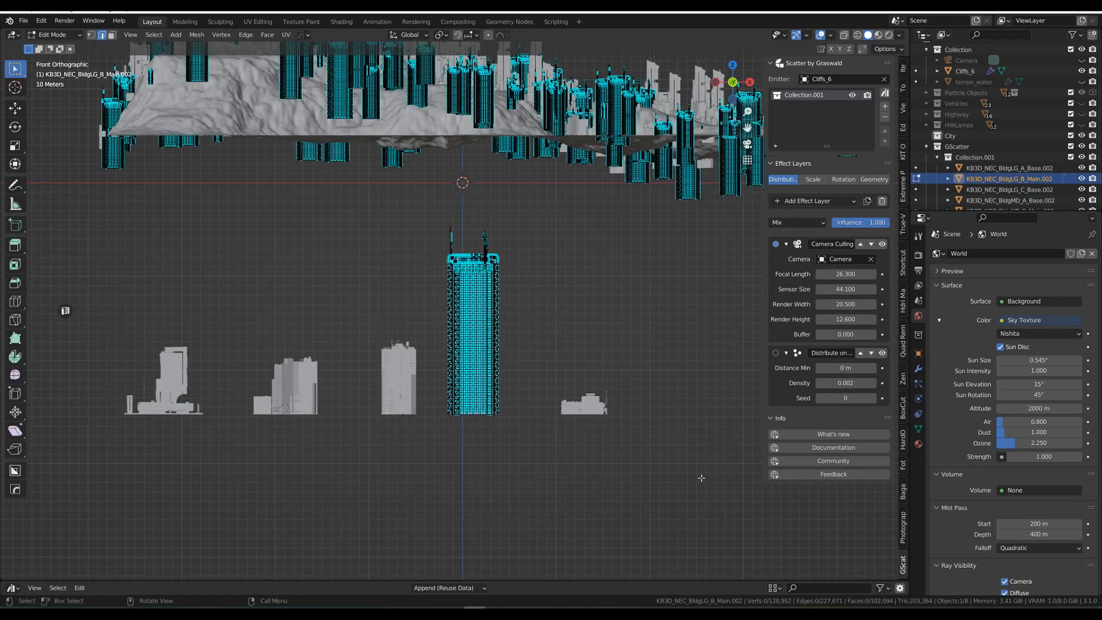
pyautogui.press('a')
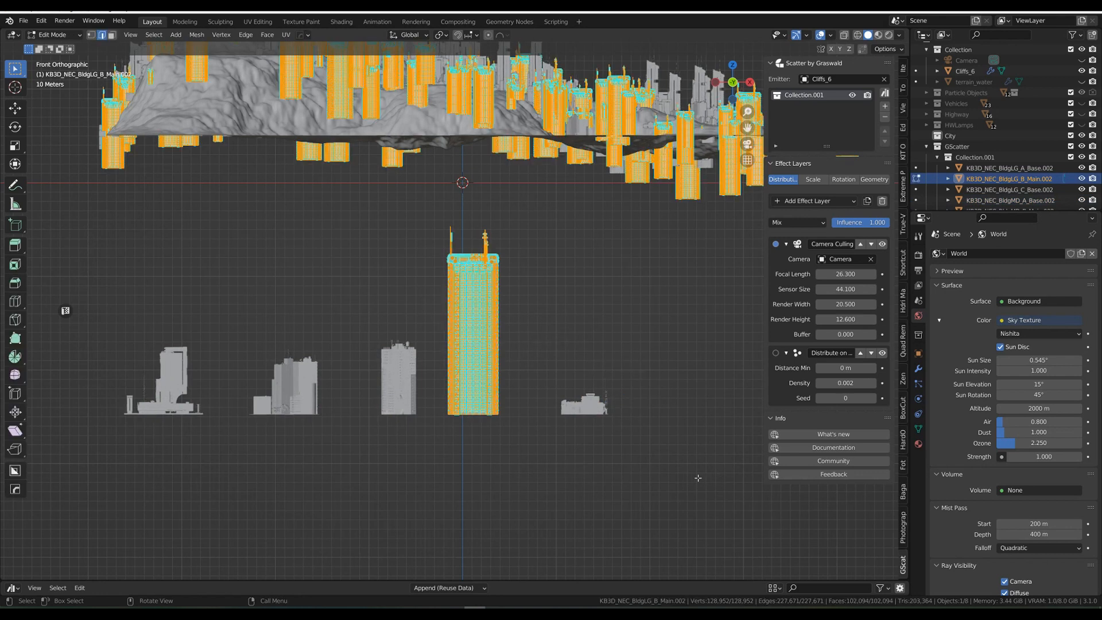
pyautogui.press('g')
pyautogui.press('z')
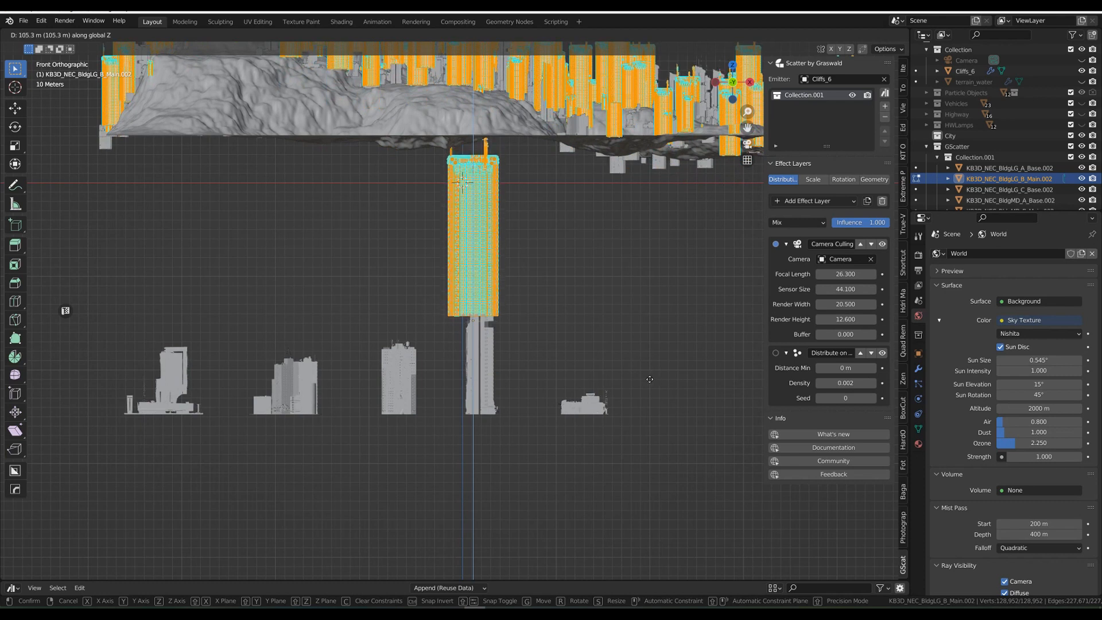
pyautogui.click(648, 382)
pyautogui.hotkey('ctrl', 'Tab')
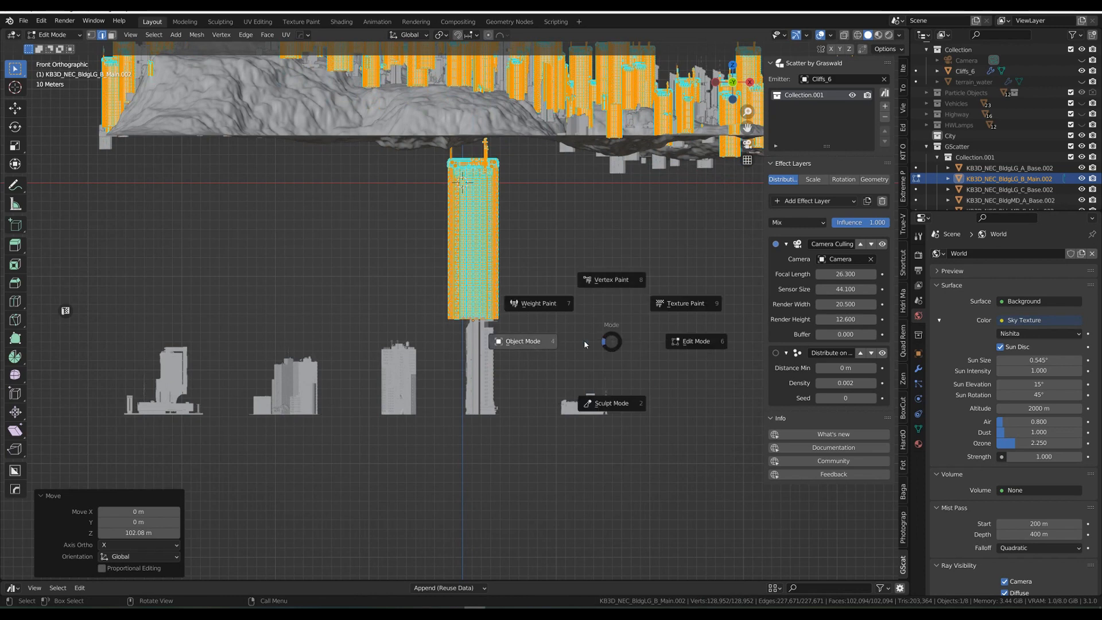
pyautogui.click(522, 339)
# Step: Raise all of BldgMD_A_Base's geometry a few metres along Z in Edit Mode to its origin, then return to Object Mode
pyautogui.click(477, 364)
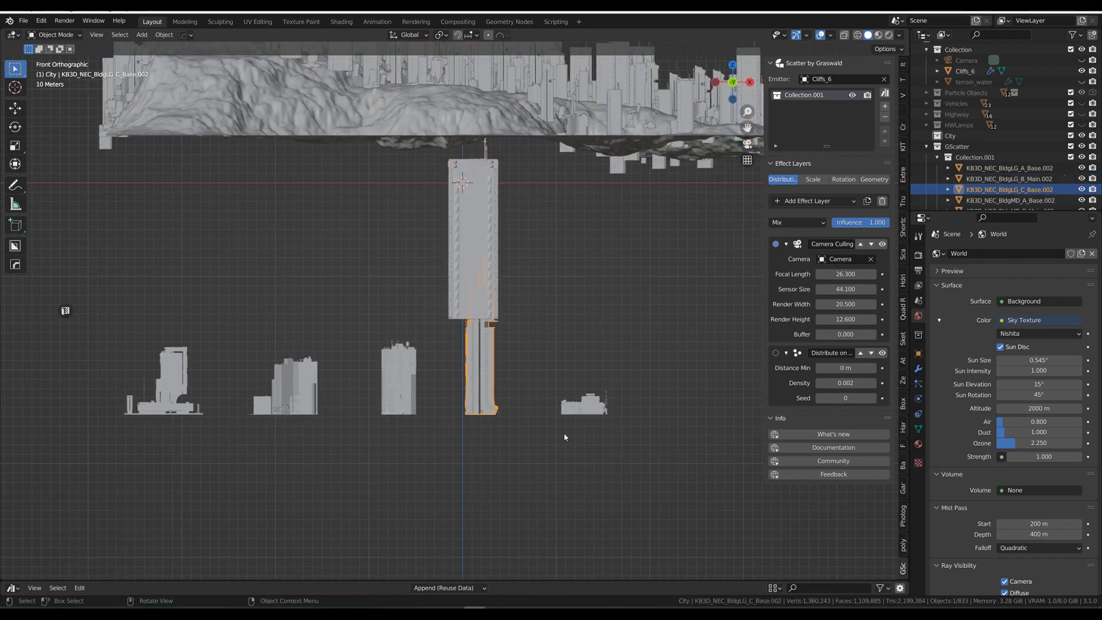
pyautogui.click(583, 413)
pyautogui.hotkey('ctrl', 'Tab')
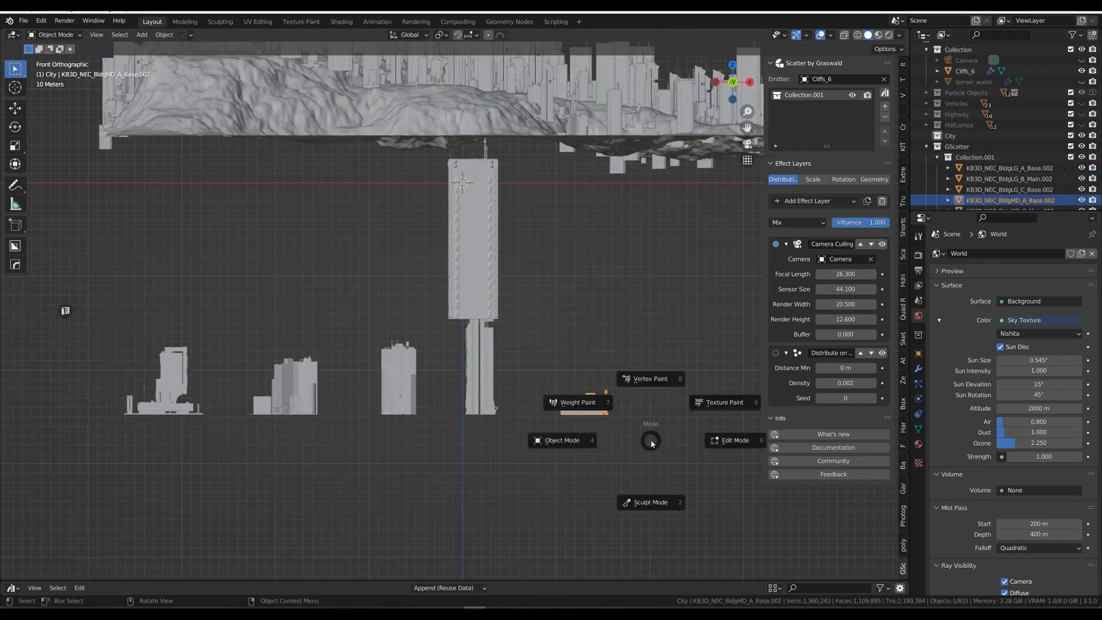
pyautogui.click(738, 447)
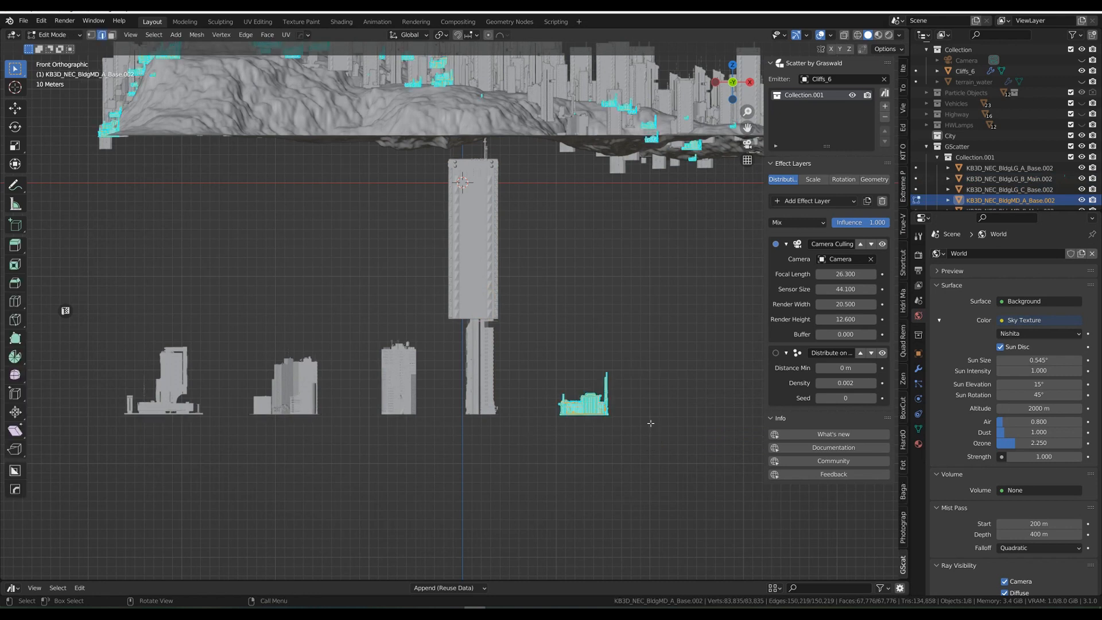
pyautogui.press('g')
pyautogui.press('z')
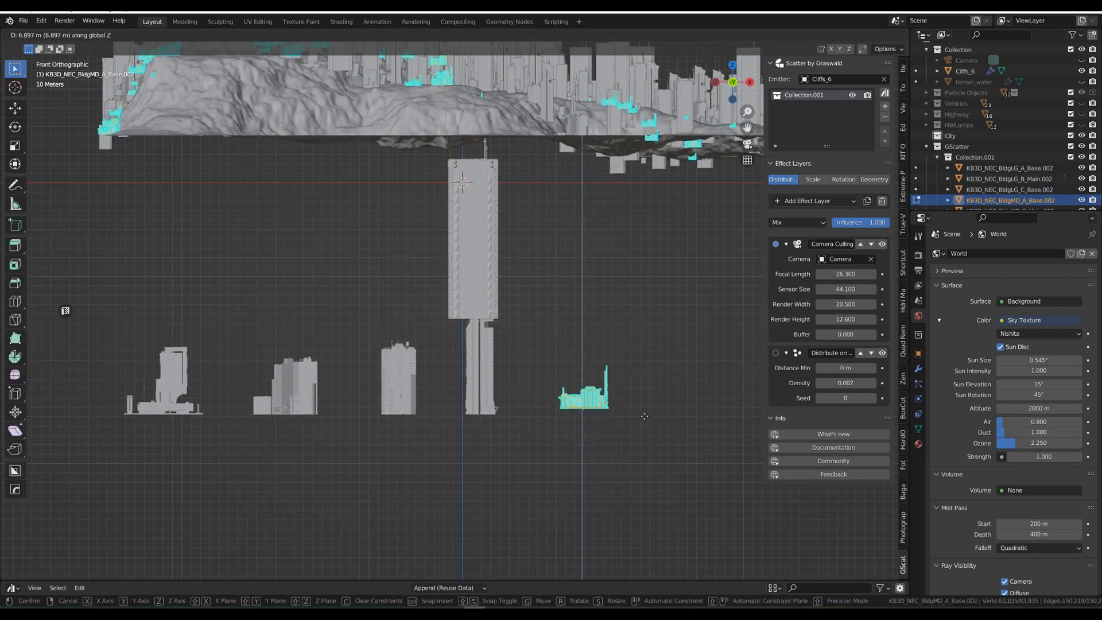
pyautogui.click(652, 419)
pyautogui.hotkey('ctrl', 'Tab')
pyautogui.click(534, 448)
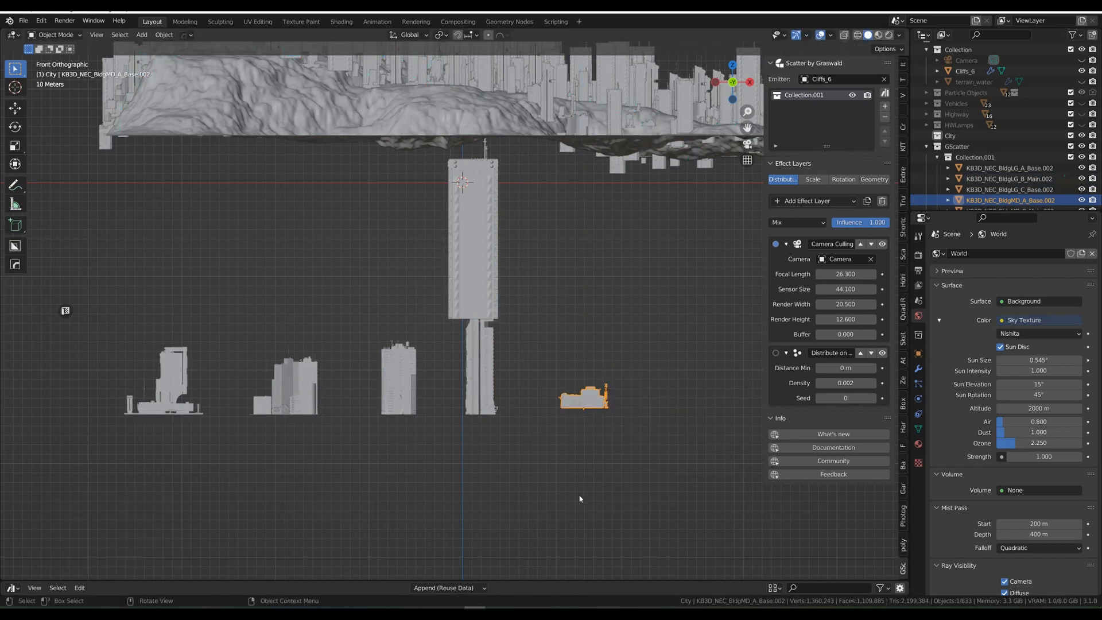
# Step: Raise BldgMD_B_Main's geometry along Z in Edit Mode until its base sits at the origin, then return to Object Mode
pyautogui.click(410, 393)
pyautogui.hotkey('ctrl', 'Tab')
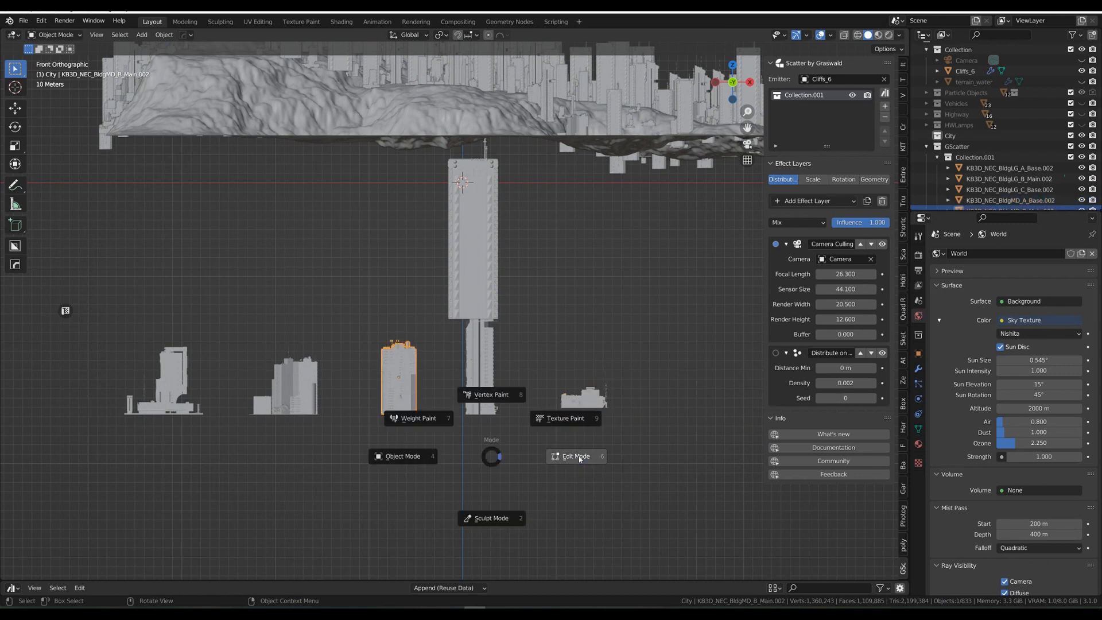
pyautogui.click(507, 442)
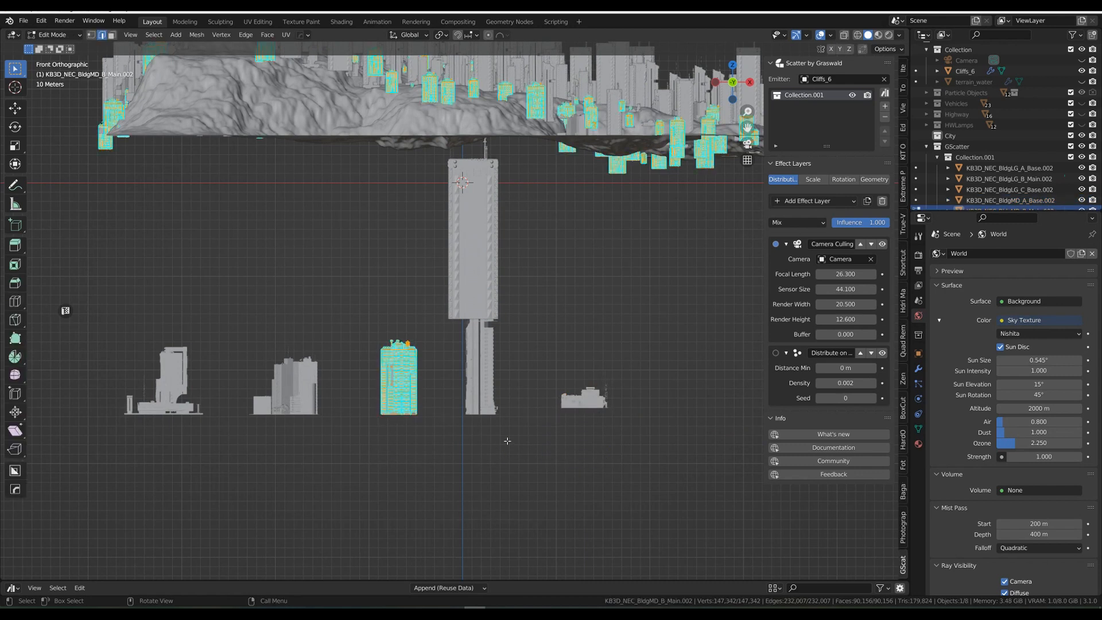
pyautogui.press('g')
pyautogui.press('z')
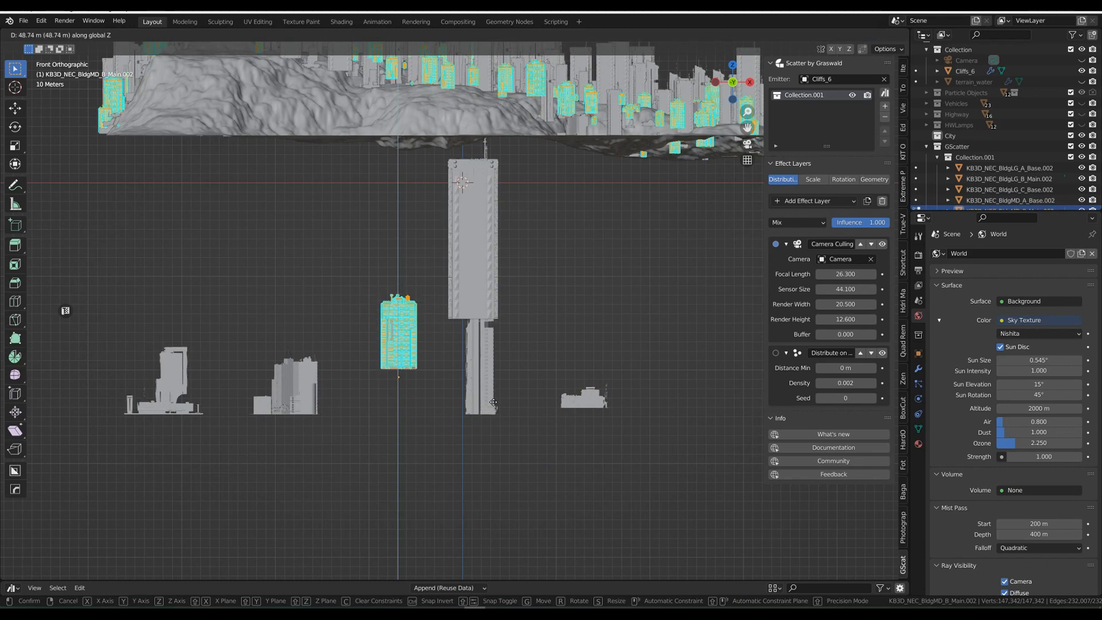
pyautogui.click(517, 414)
pyautogui.hotkey('ctrl', 'Tab')
pyautogui.click(524, 492)
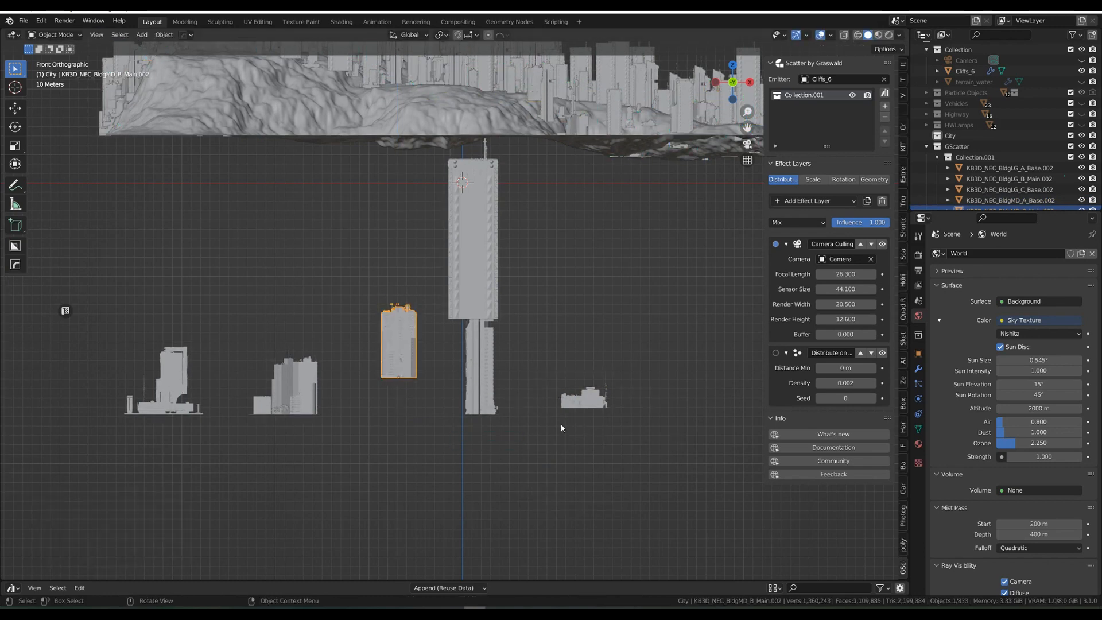
# Step: Check how the scattered buildings sit on the terrain, both through the camera and from a raised perspective
pyautogui.press('KP_0')
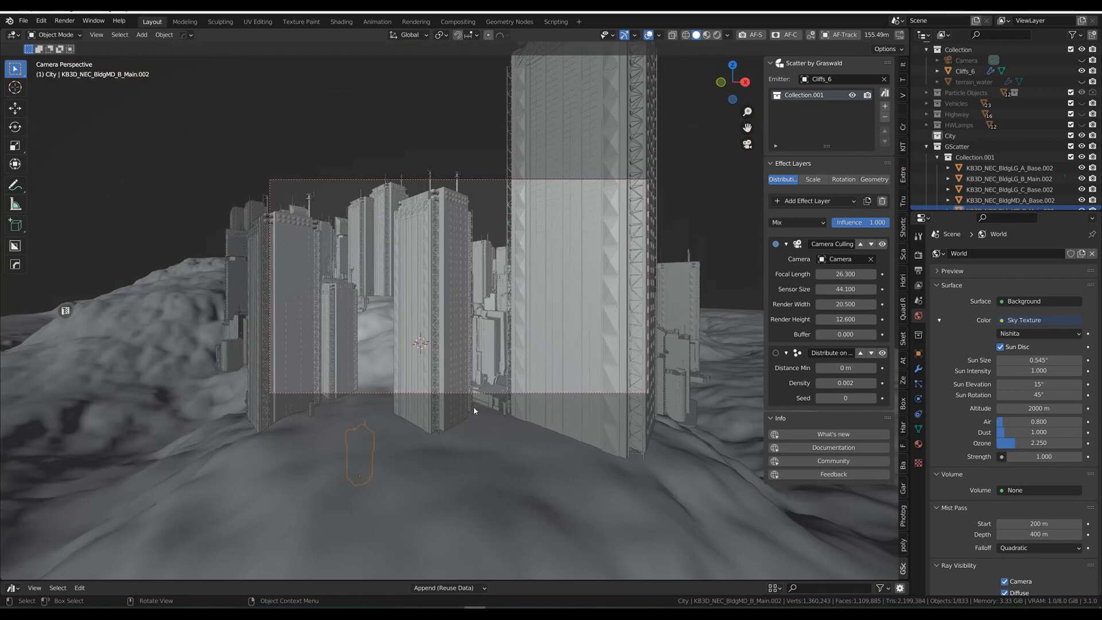
pyautogui.moveTo(585, 379)
pyautogui.mouseDown(button='middle')
pyautogui.moveTo(484, 386)
pyautogui.moveTo(489, 429)
pyautogui.mouseUp(button='middle')
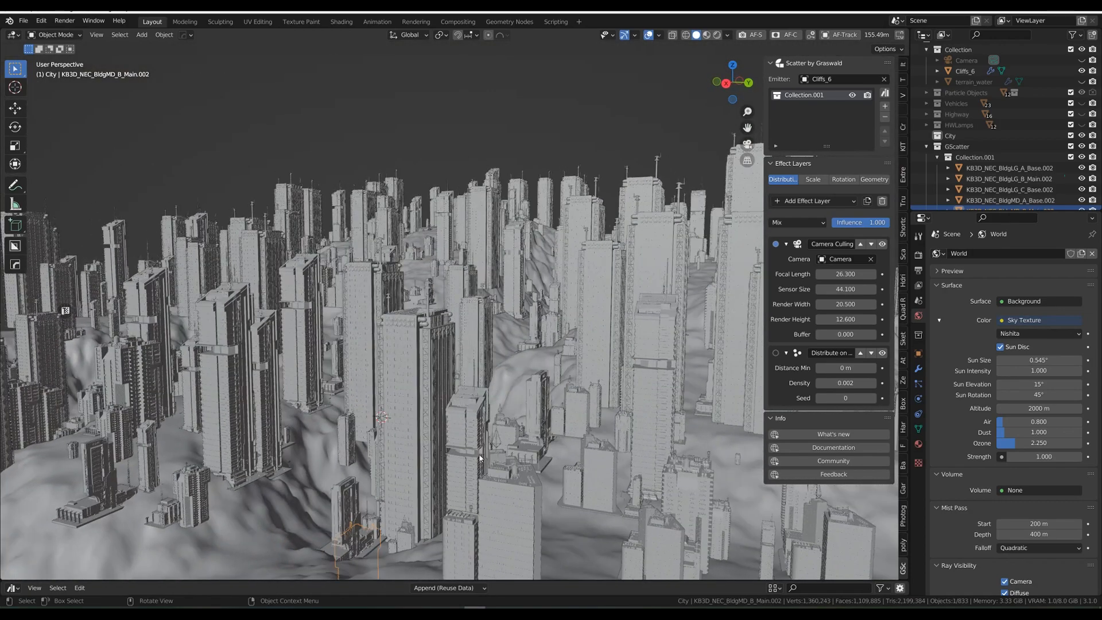
pyautogui.moveTo(551, 447)
pyautogui.mouseDown(button='middle')
pyautogui.moveTo(628, 515)
pyautogui.moveTo(635, 467)
pyautogui.moveTo(644, 472)
pyautogui.moveTo(664, 516)
pyautogui.moveTo(604, 463)
pyautogui.mouseUp(button='middle')
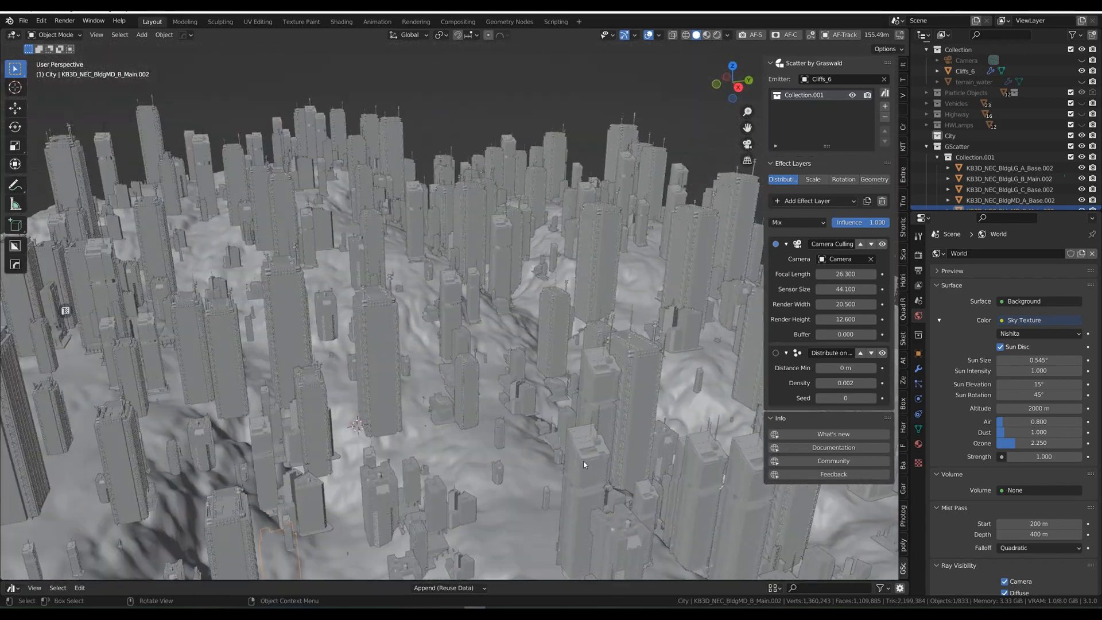
pyautogui.press('n')
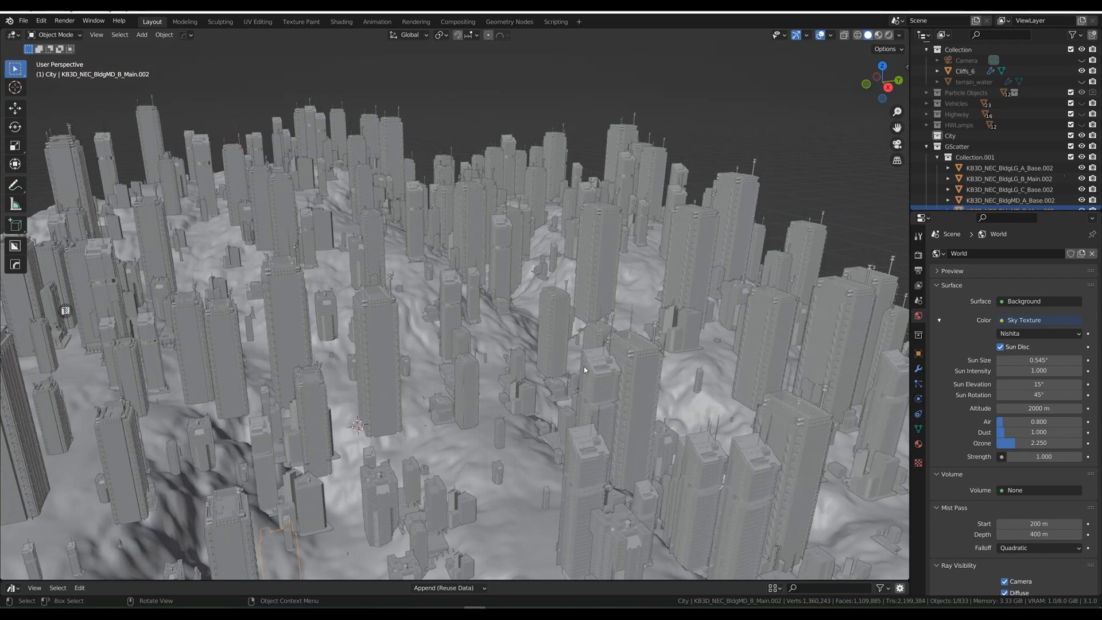
pyautogui.press('KP_0')
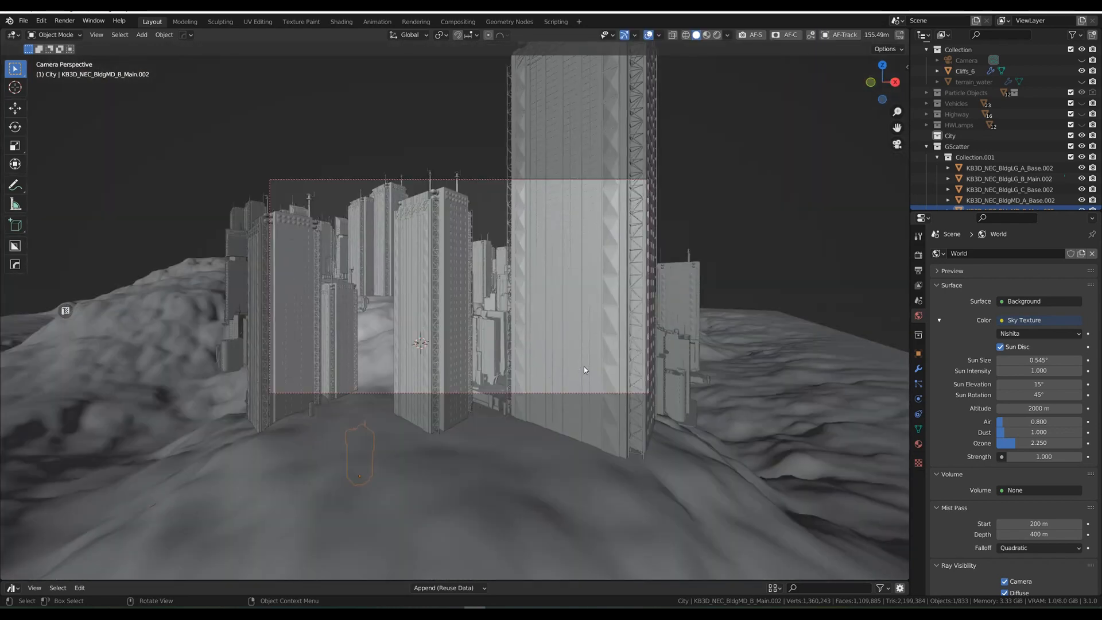
# Step: Add a Weight Mask effect layer to the scatter's distribution and start painting its weight map on Cliffs_6
pyautogui.press('n')
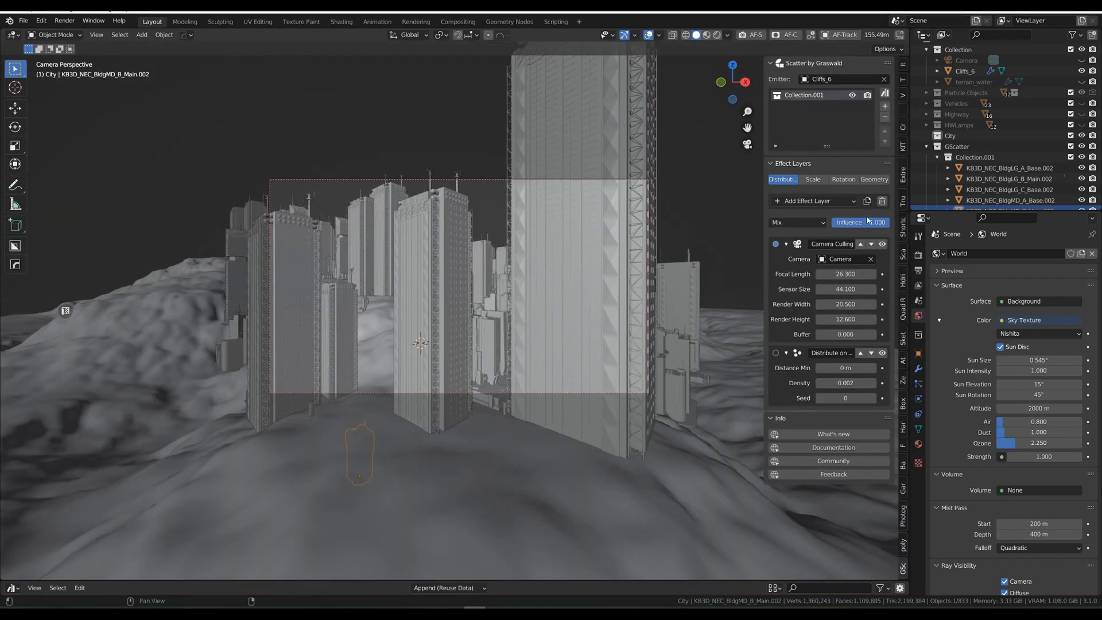
pyautogui.click(783, 202)
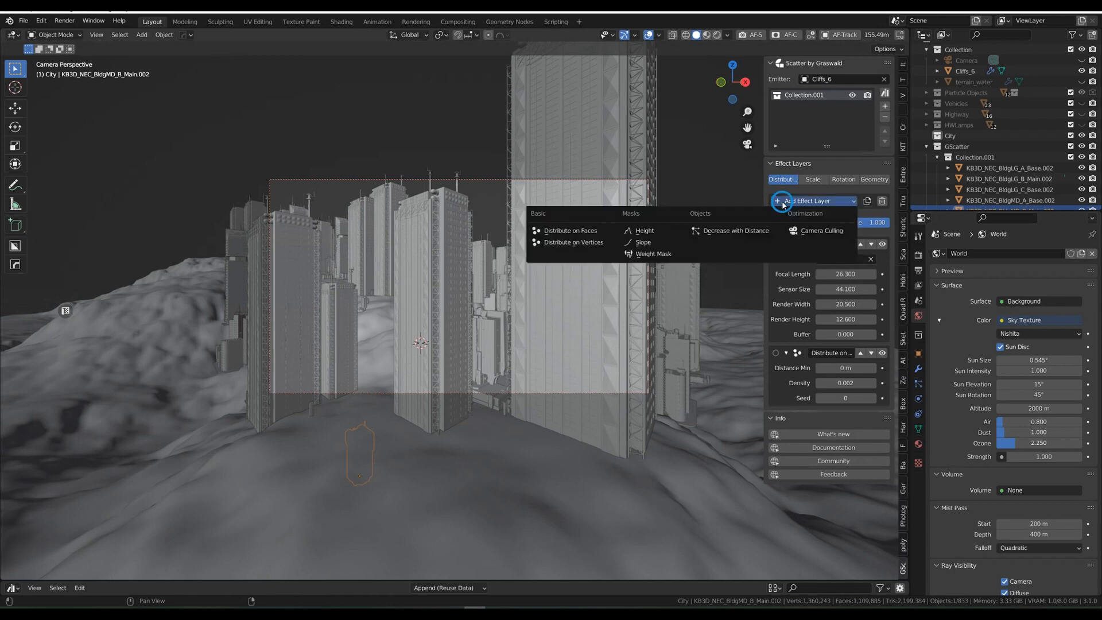
pyautogui.click(663, 255)
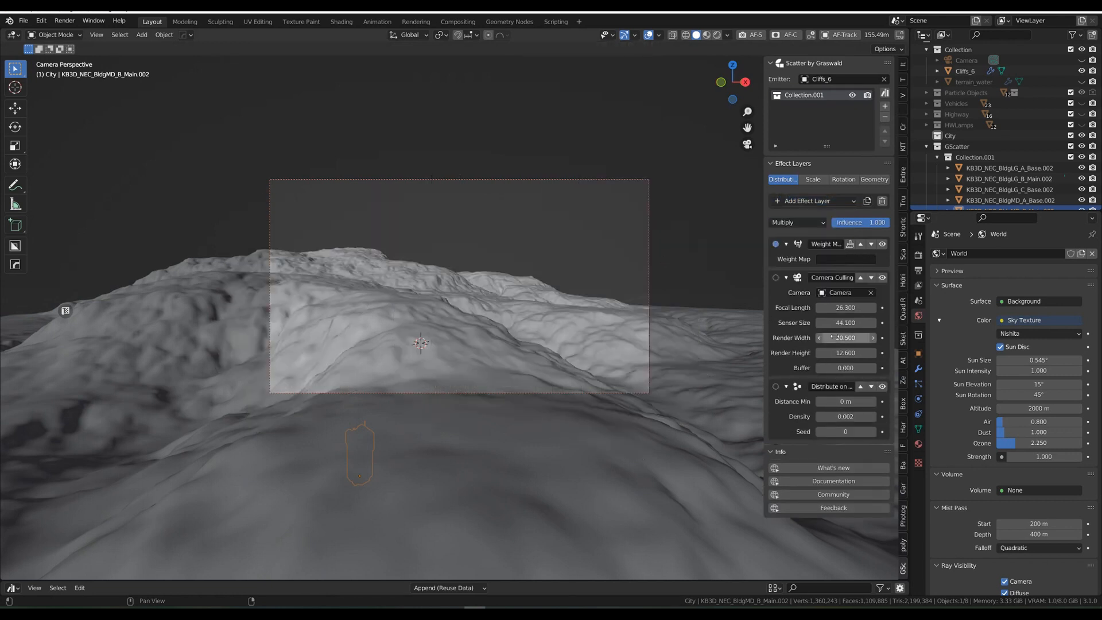
pyautogui.click(848, 245)
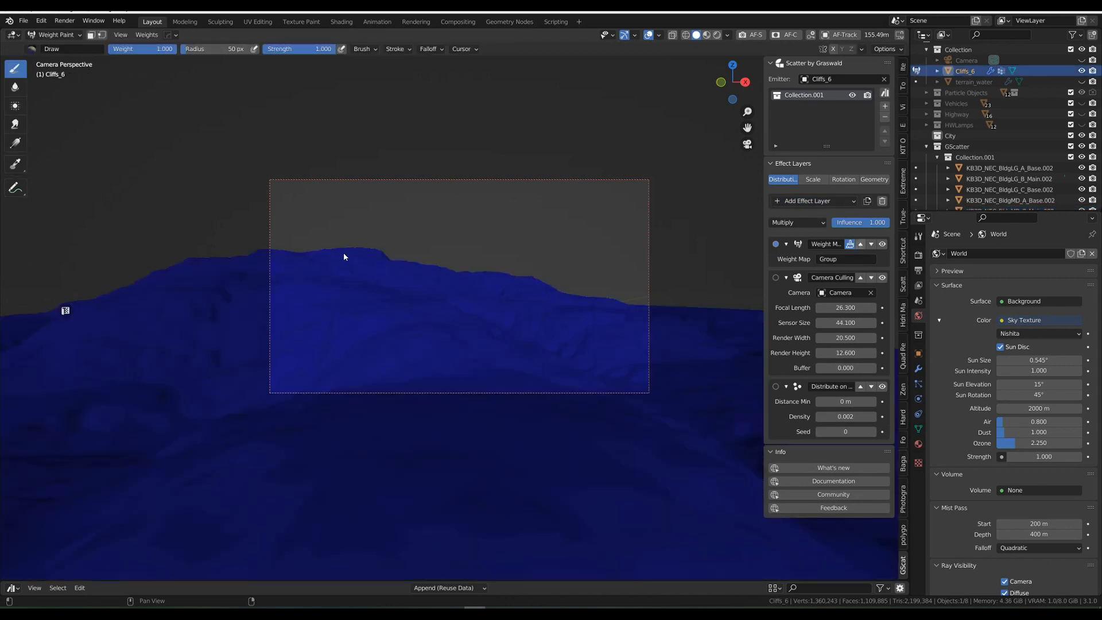
# Step: Paint full weight across the distant ridge within the camera frame to place buildings there, then leave weight painting
pyautogui.moveTo(270, 256)
pyautogui.mouseDown()
pyautogui.moveTo(362, 249)
pyautogui.moveTo(550, 281)
pyautogui.moveTo(413, 281)
pyautogui.moveTo(369, 295)
pyautogui.moveTo(383, 302)
pyautogui.moveTo(609, 298)
pyautogui.moveTo(498, 269)
pyautogui.moveTo(314, 265)
pyautogui.moveTo(277, 244)
pyautogui.moveTo(270, 282)
pyautogui.moveTo(321, 295)
pyautogui.moveTo(344, 284)
pyautogui.moveTo(280, 275)
pyautogui.moveTo(356, 310)
pyautogui.moveTo(454, 314)
pyautogui.moveTo(436, 312)
pyautogui.mouseUp()
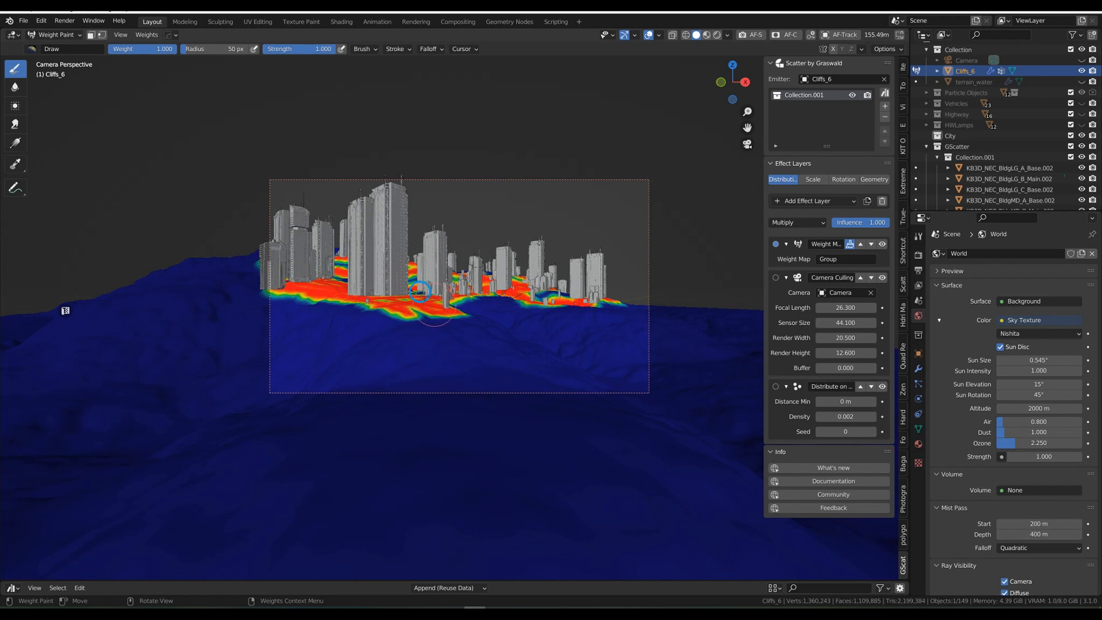
pyautogui.moveTo(389, 268)
pyautogui.mouseDown()
pyautogui.moveTo(333, 283)
pyautogui.moveTo(364, 258)
pyautogui.moveTo(605, 296)
pyautogui.moveTo(545, 297)
pyautogui.moveTo(525, 274)
pyautogui.moveTo(437, 274)
pyautogui.mouseUp()
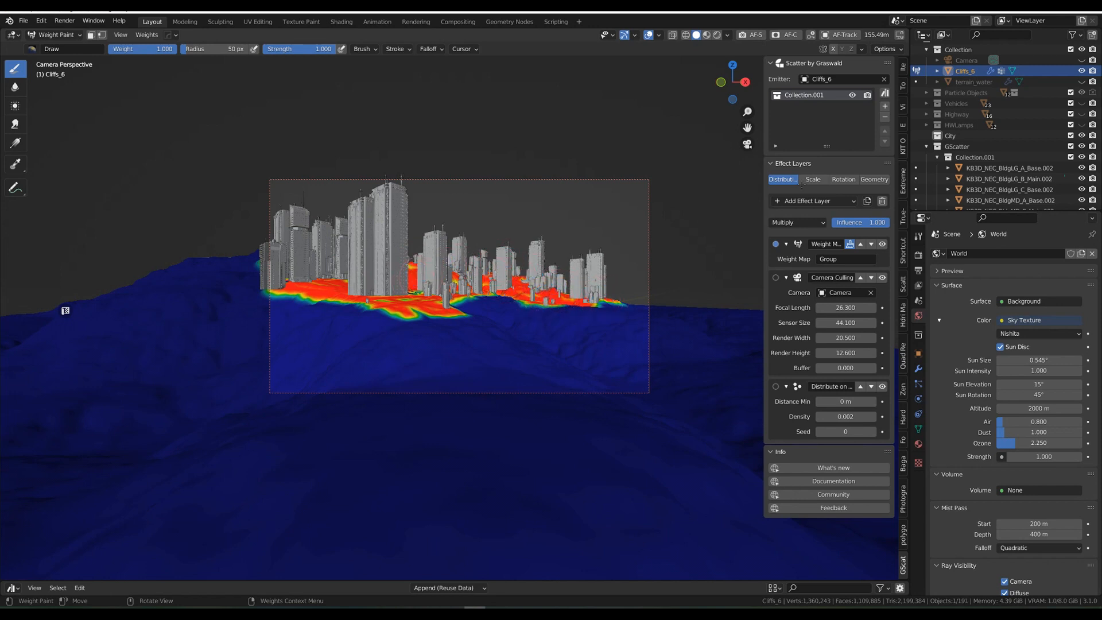
pyautogui.click(849, 244)
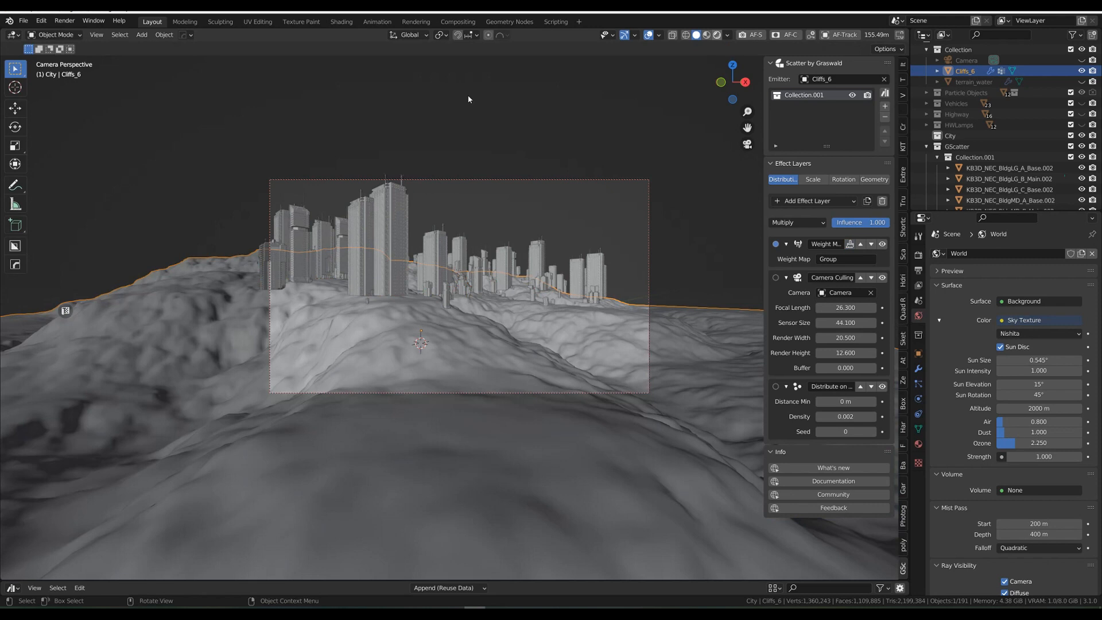
# Step: Show the camera view in rendered shading and set the distribution layer's seed to 5
pyautogui.hotkey('shift', 'z')
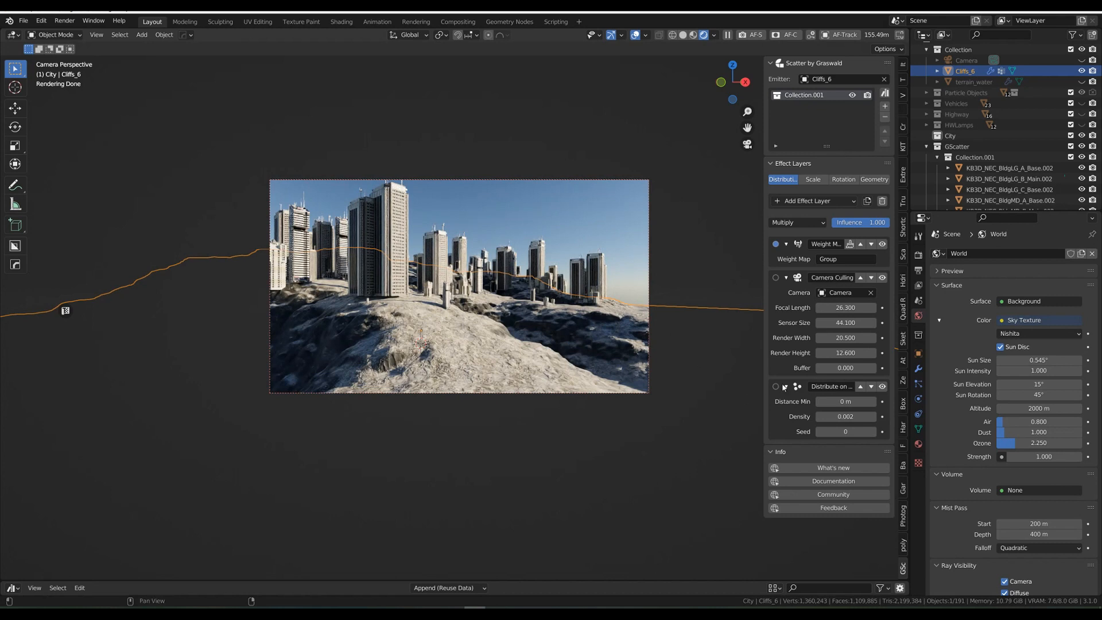
pyautogui.click(873, 432)
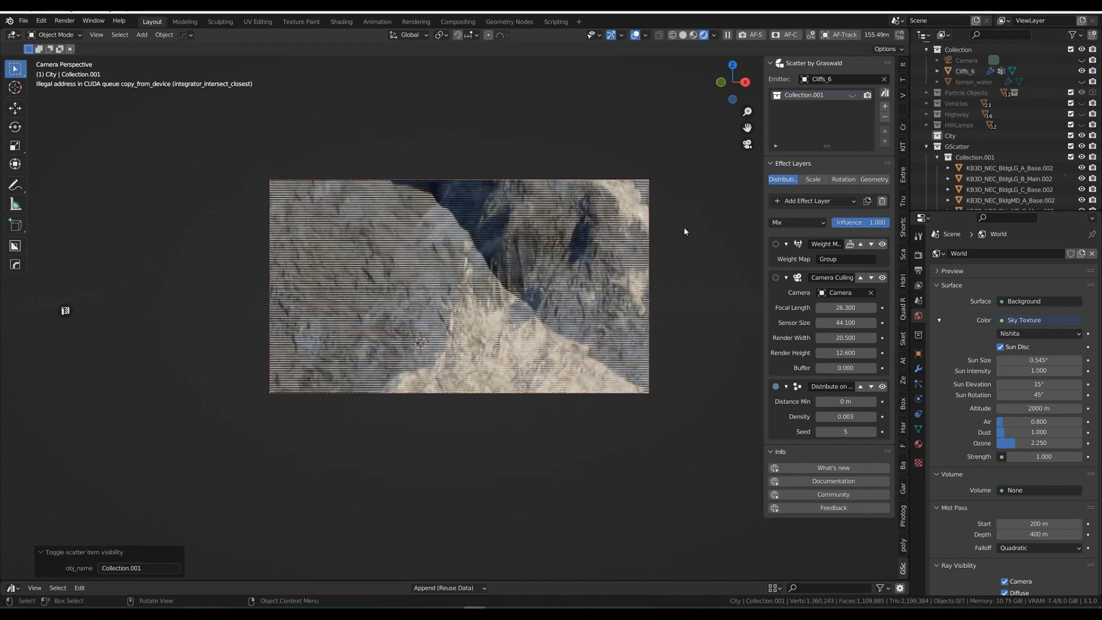
# Step: Switch the viewport from rendered to solid shading and return to the camera view
pyautogui.moveTo(683, 229); pyautogui.dragTo(439, 141, button='middle')
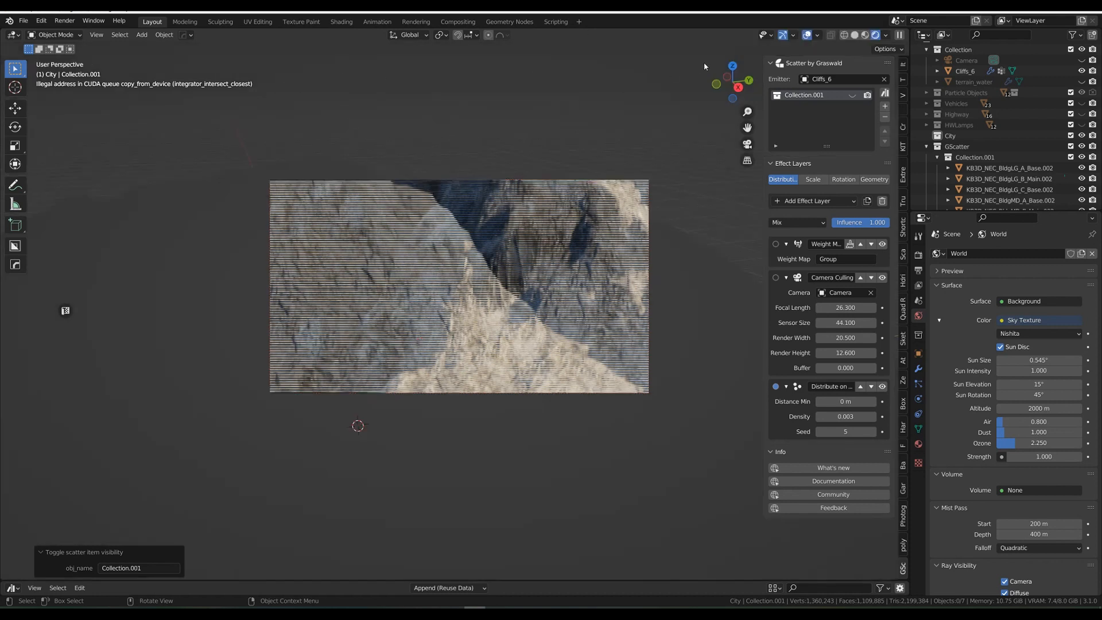
pyautogui.click(855, 35)
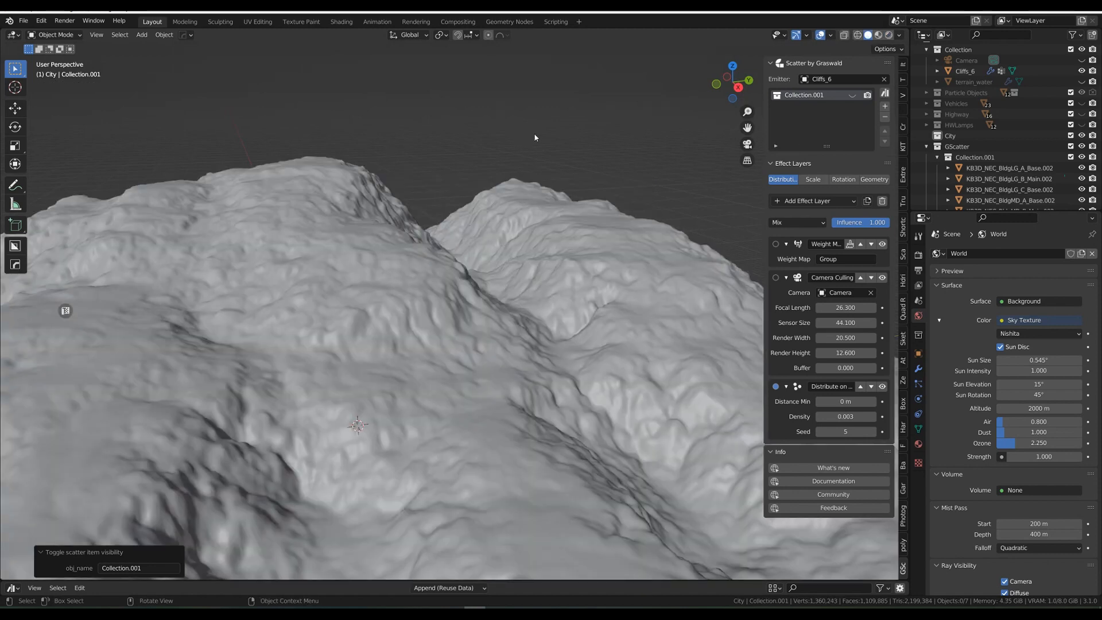
pyautogui.press('KP_0')
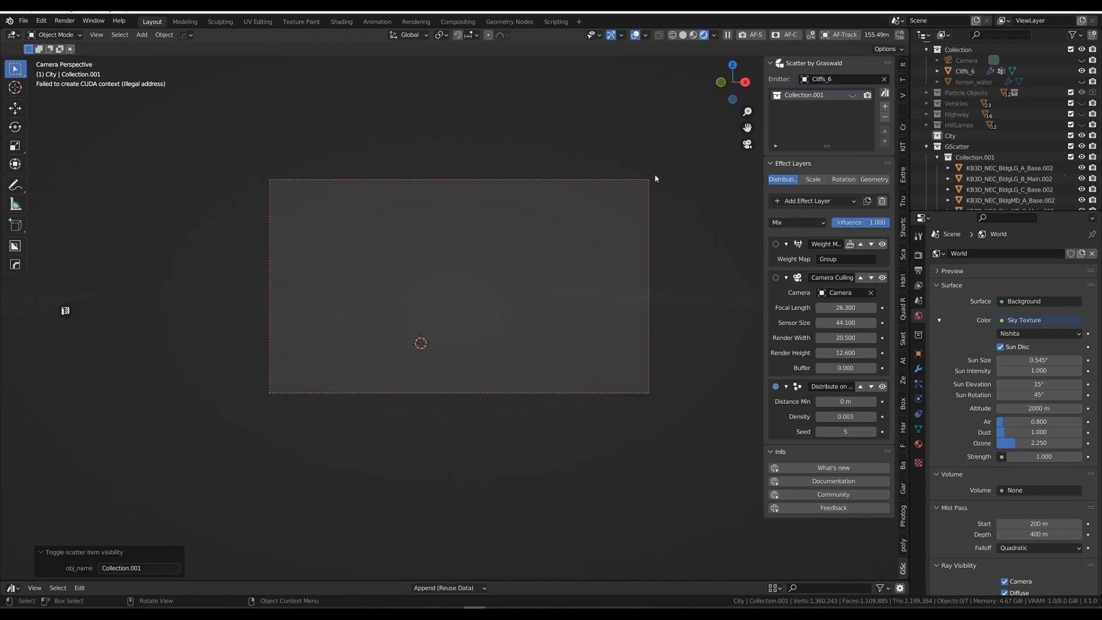
pyautogui.click(682, 35)
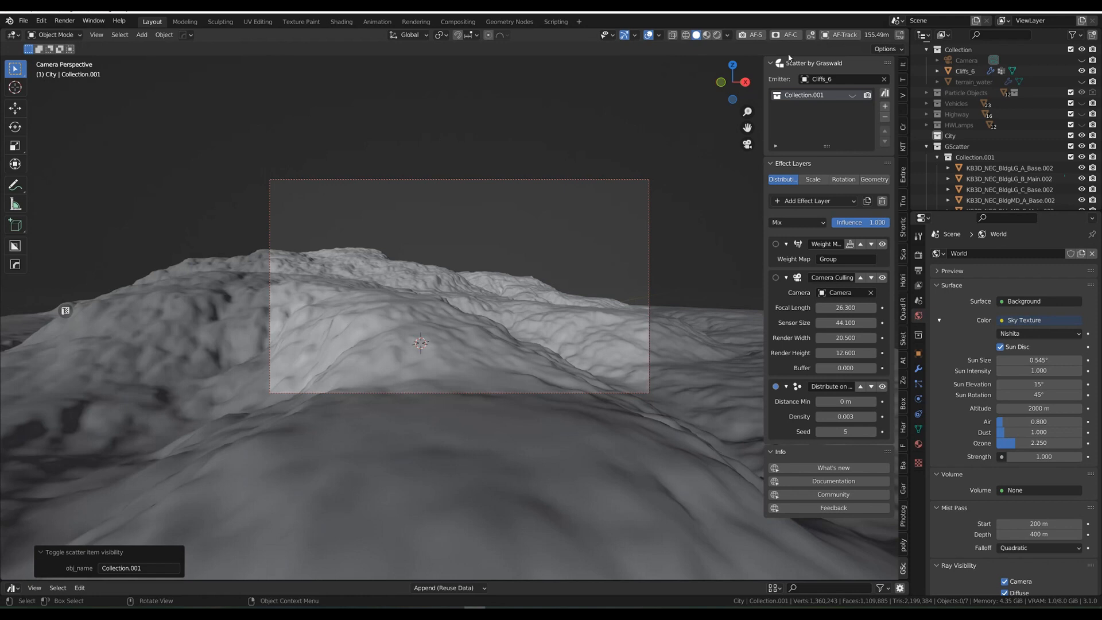
pyautogui.hotkey('ctrl', 'Tab')
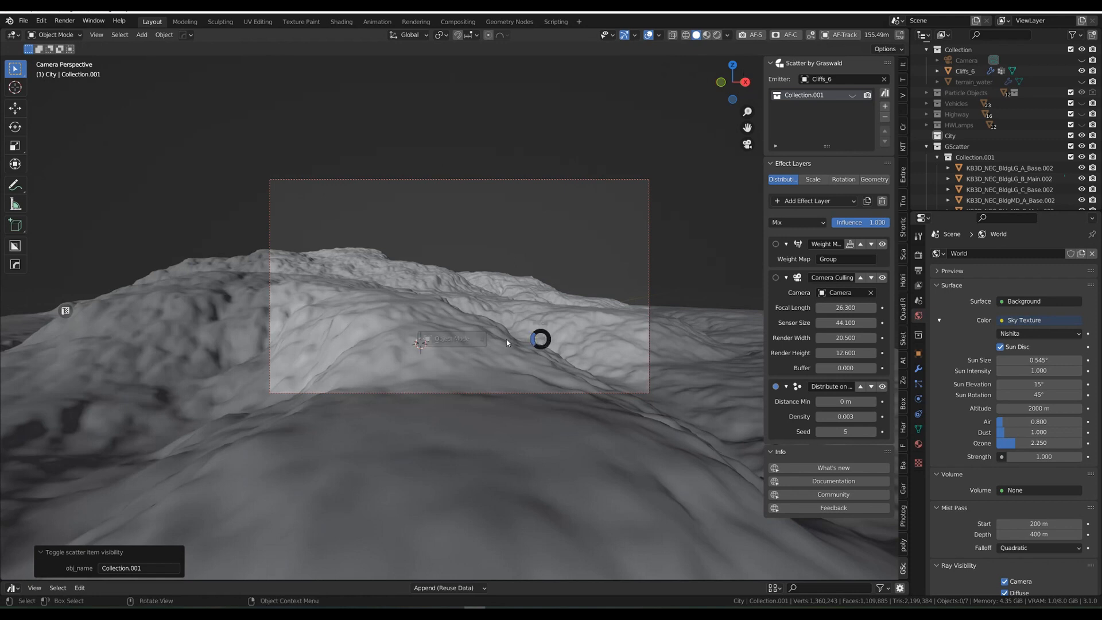
pyautogui.click(520, 314)
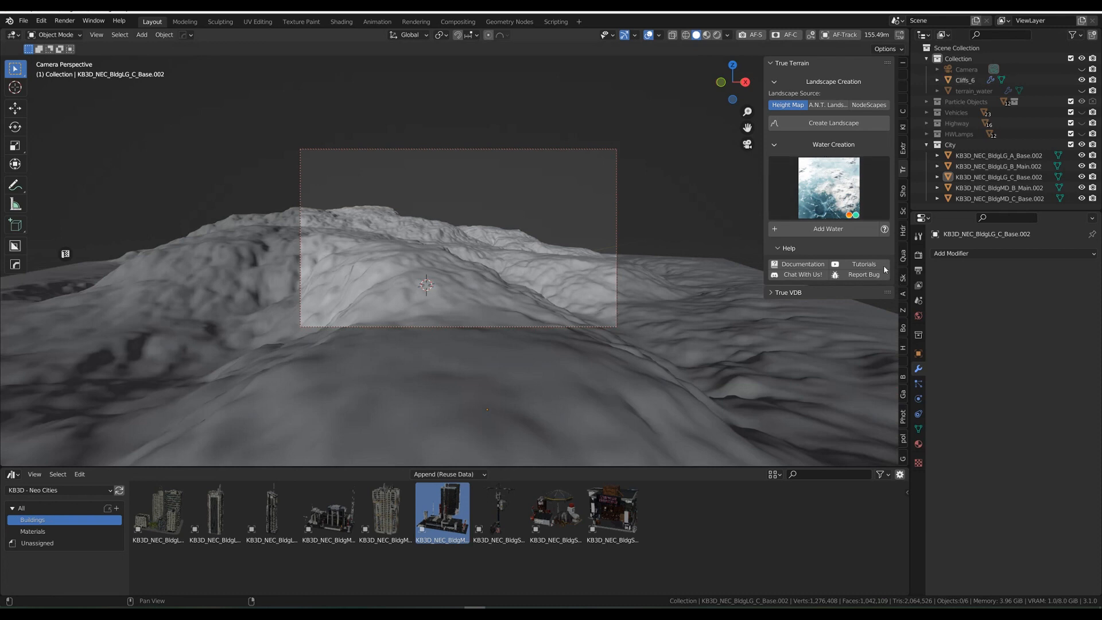
# Step: Bring up the Scatter by Graswald settings, collapse the asset browser and show the camera view in rendered shading
pyautogui.click(903, 459)
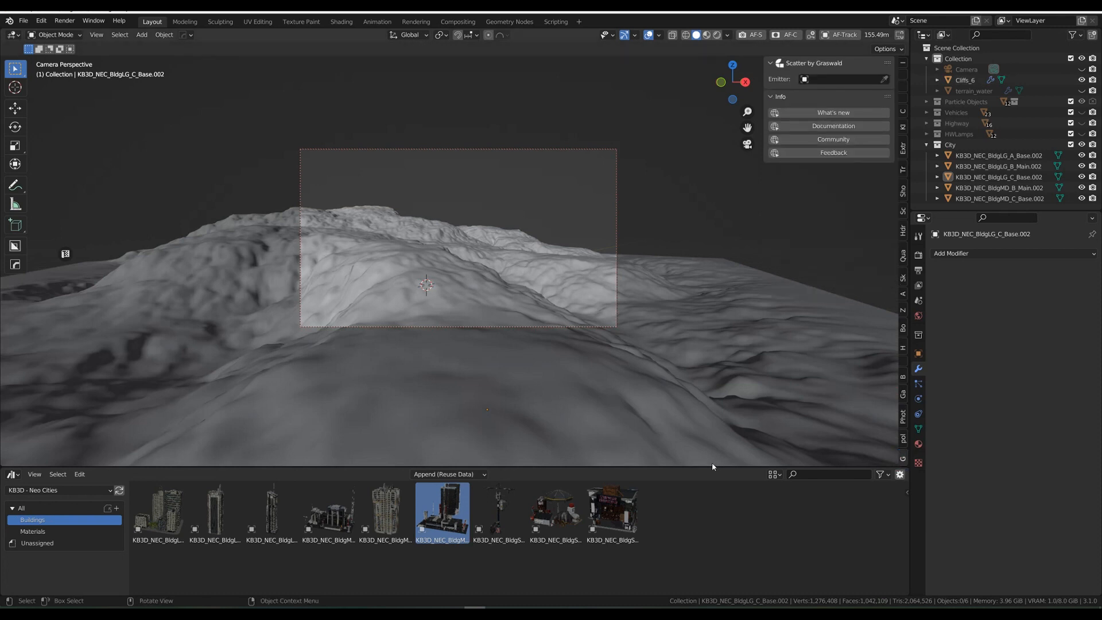
pyautogui.moveTo(711, 468); pyautogui.dragTo(728, 580)
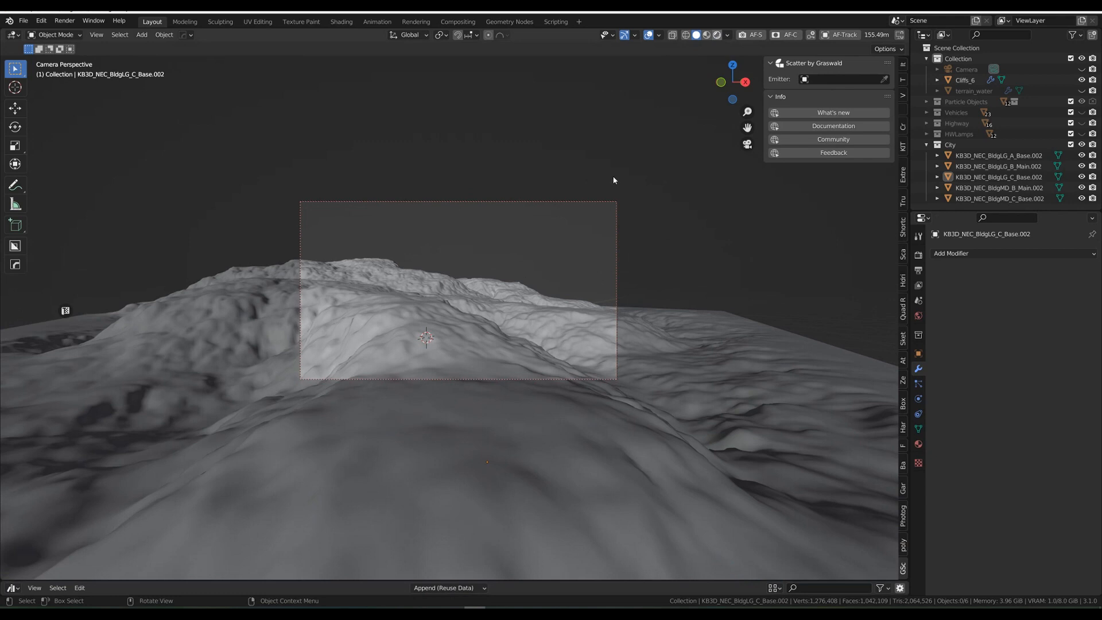
pyautogui.press('z')
pyautogui.press('8')
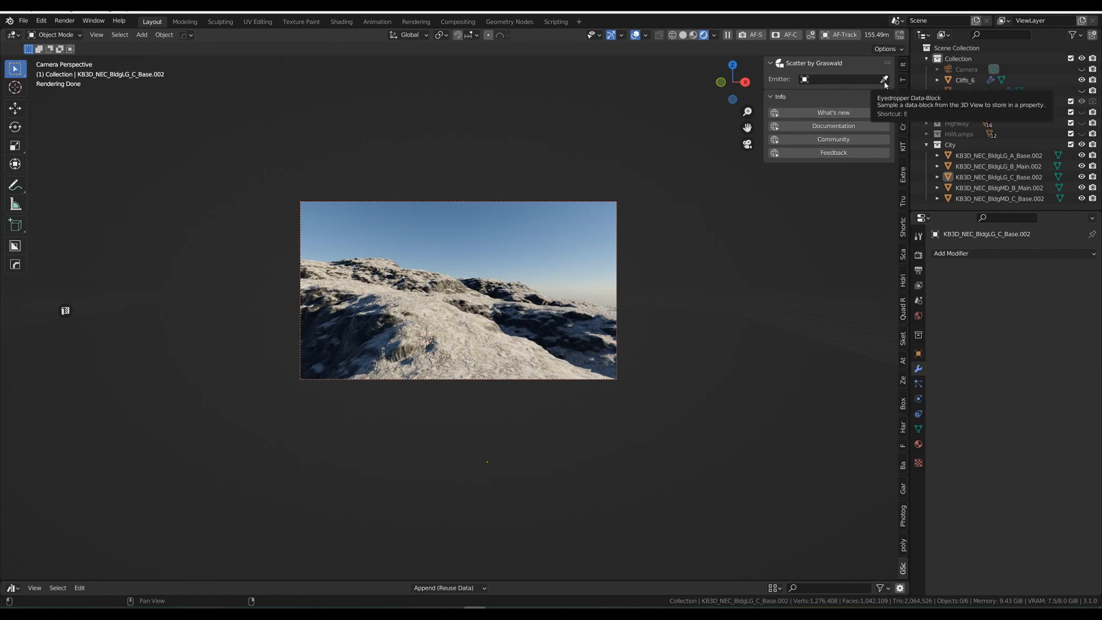
# Step: Pick Cliffs_6 as the scatter emitter and scatter the five KB3D buildings from the City collection onto it as a collection
pyautogui.click(886, 78)
pyautogui.click(506, 317)
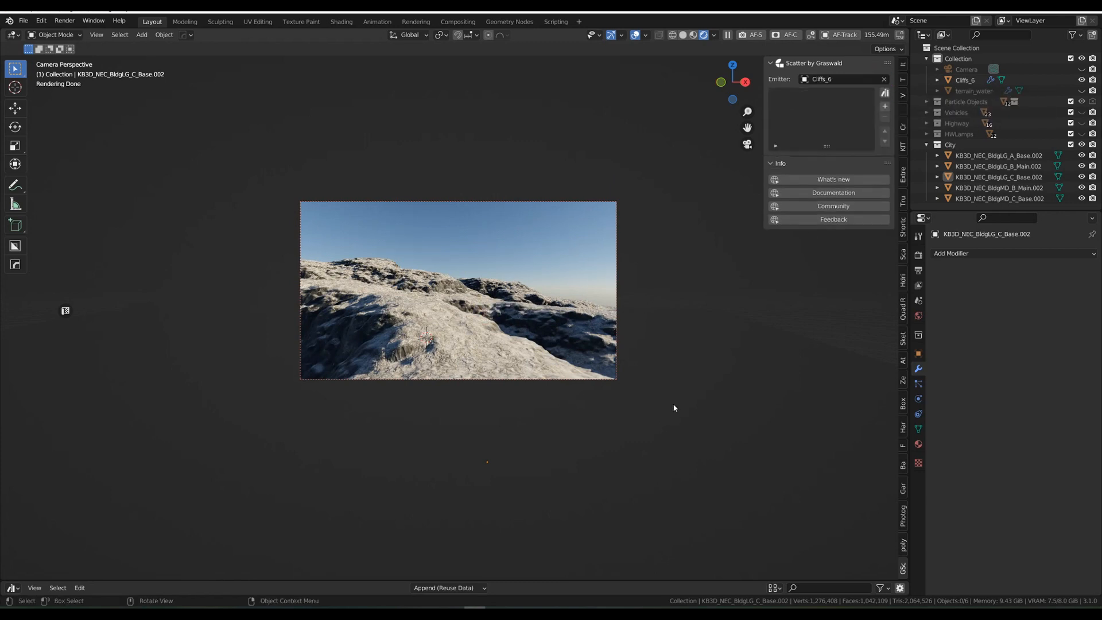
pyautogui.click(1004, 156)
pyautogui.keyDown('shift'); pyautogui.click(986, 198); pyautogui.keyUp('shift')
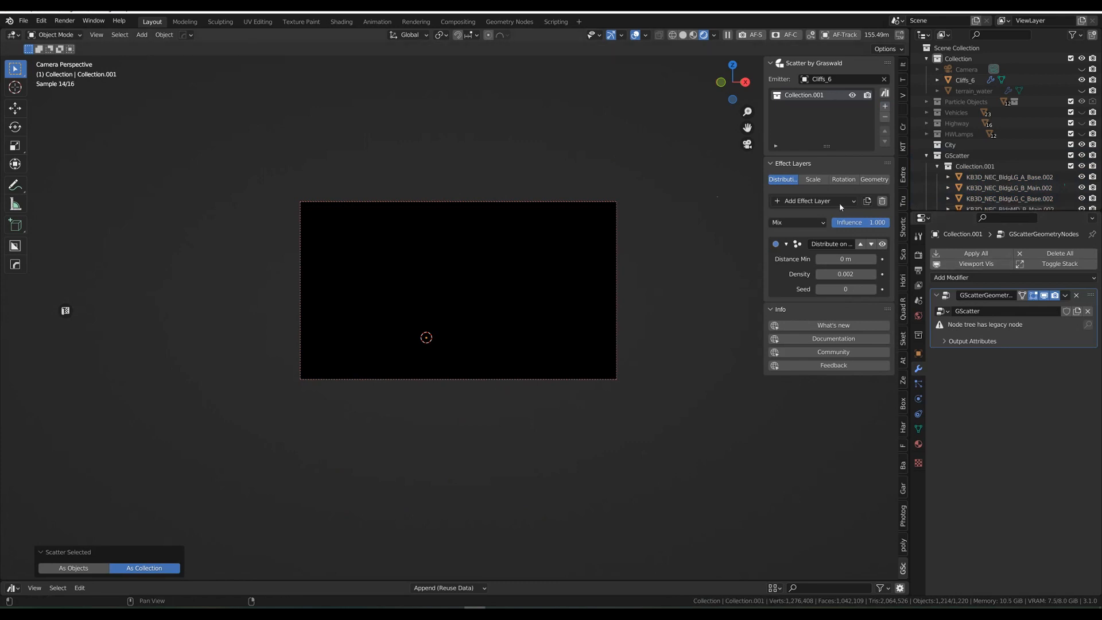
# Step: Set the scattered buildings' main scale to 0.5 and turn off Use Normal in their rotation
pyautogui.click(812, 179)
pyautogui.click(845, 292)
pyautogui.write('0.5')
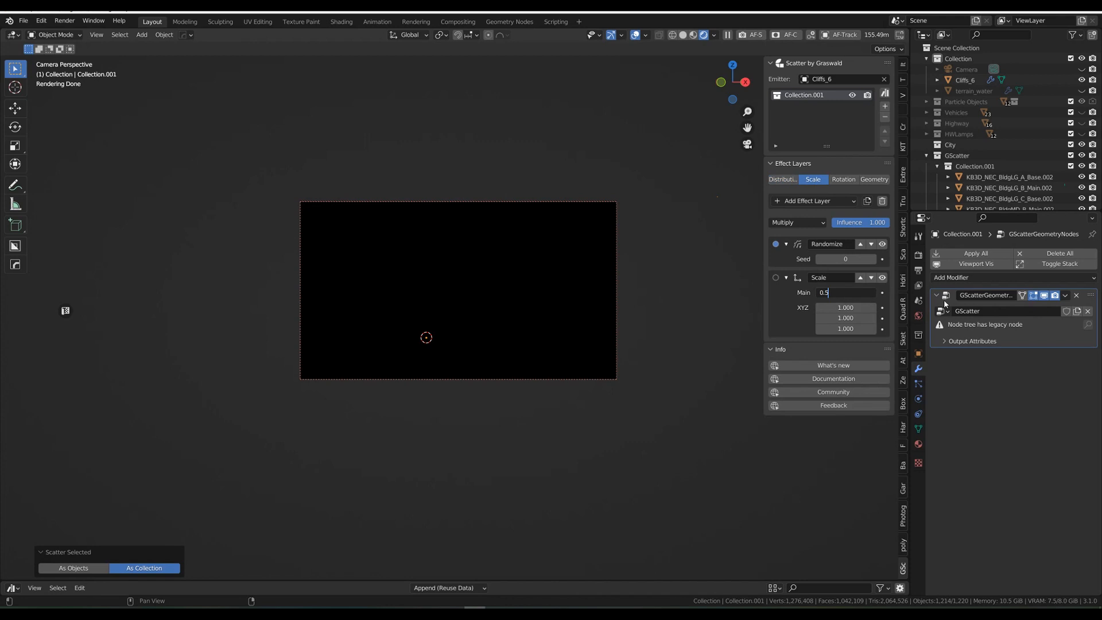
pyautogui.press('Return')
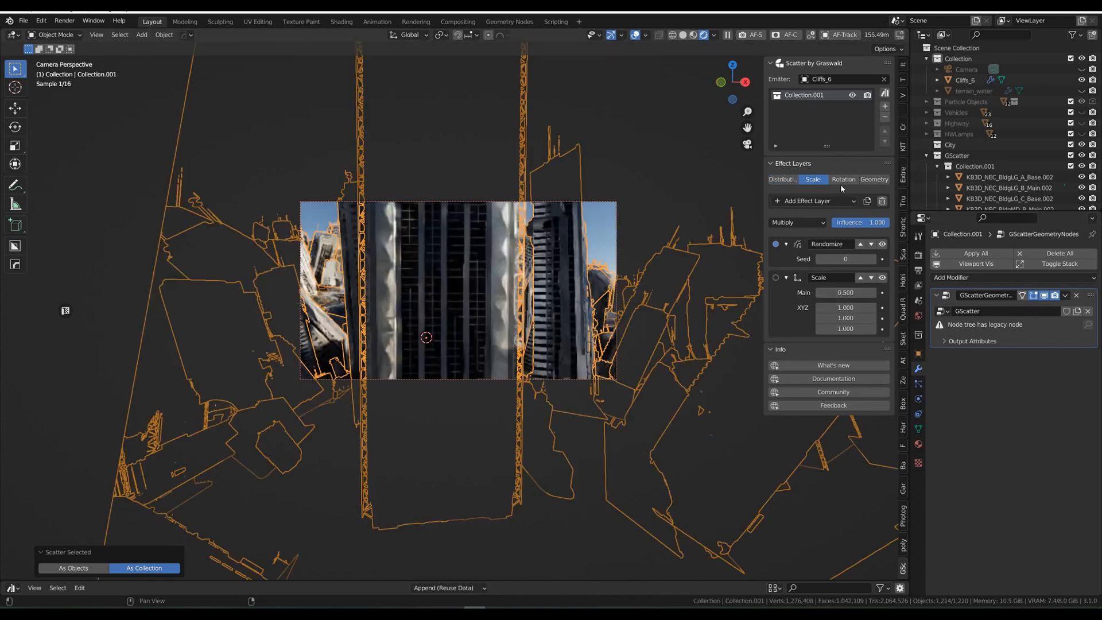
pyautogui.click(843, 180)
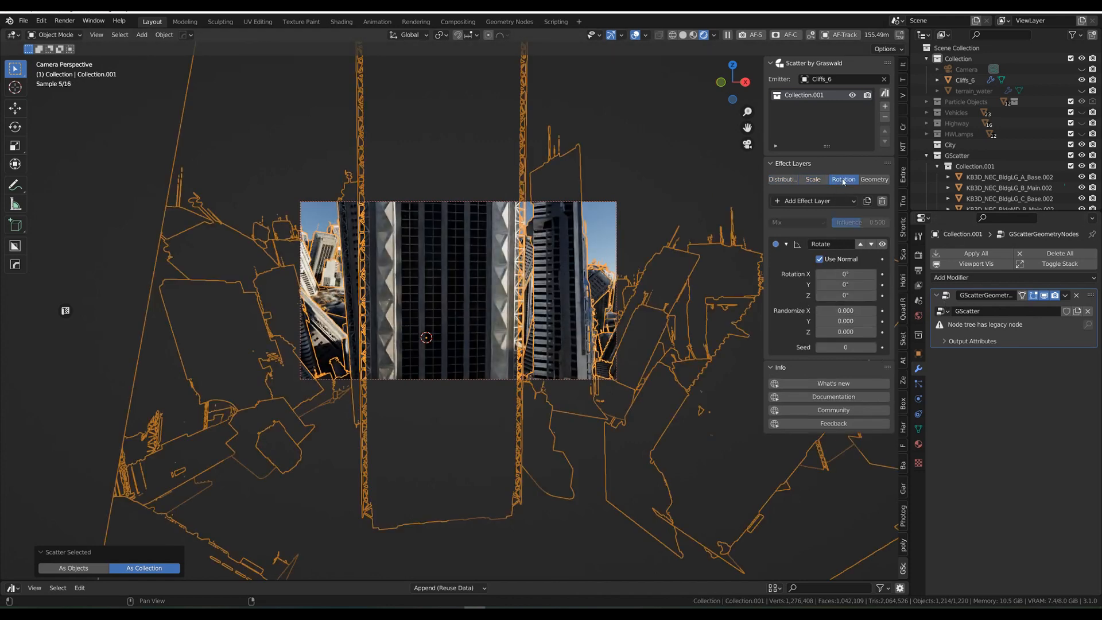
pyautogui.click(822, 258)
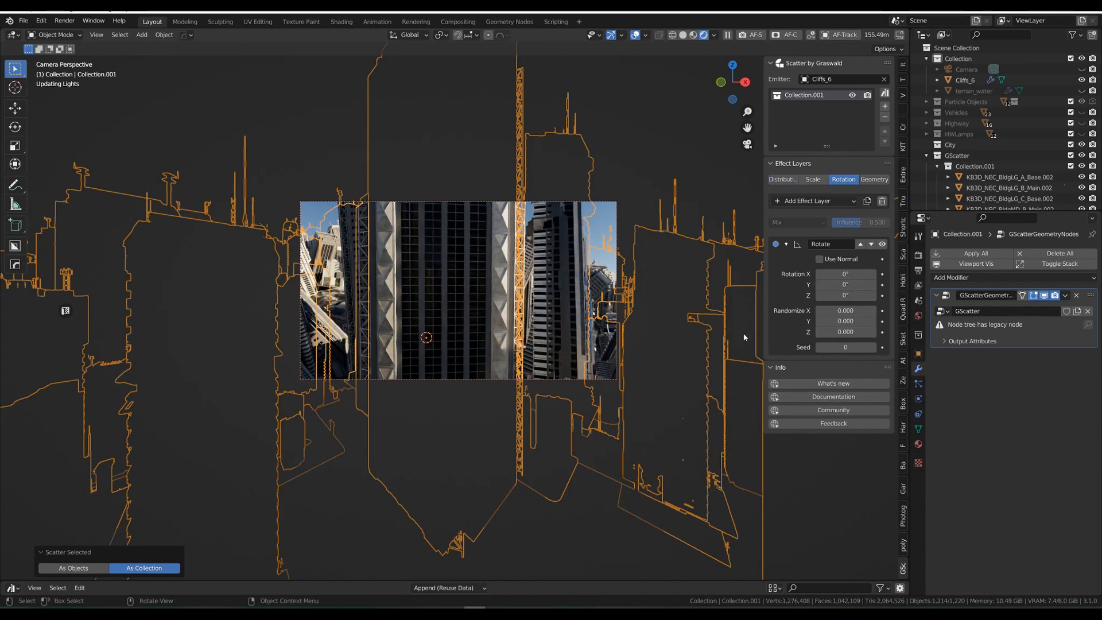
# Step: Set the density of the scatter's distribution layer to 0.000563
pyautogui.click(781, 180)
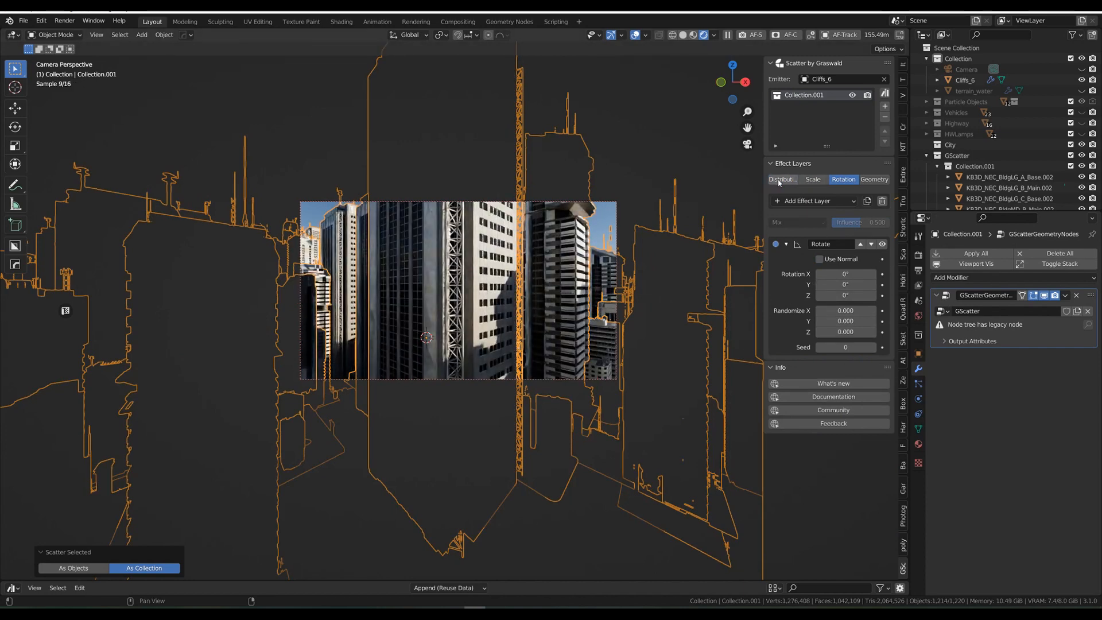
pyautogui.click(840, 274)
pyautogui.press('End')
pyautogui.press('Left')
pyautogui.press('Left')
pyautogui.press('Left')
pyautogui.press('BackSpace')
pyautogui.write('0')
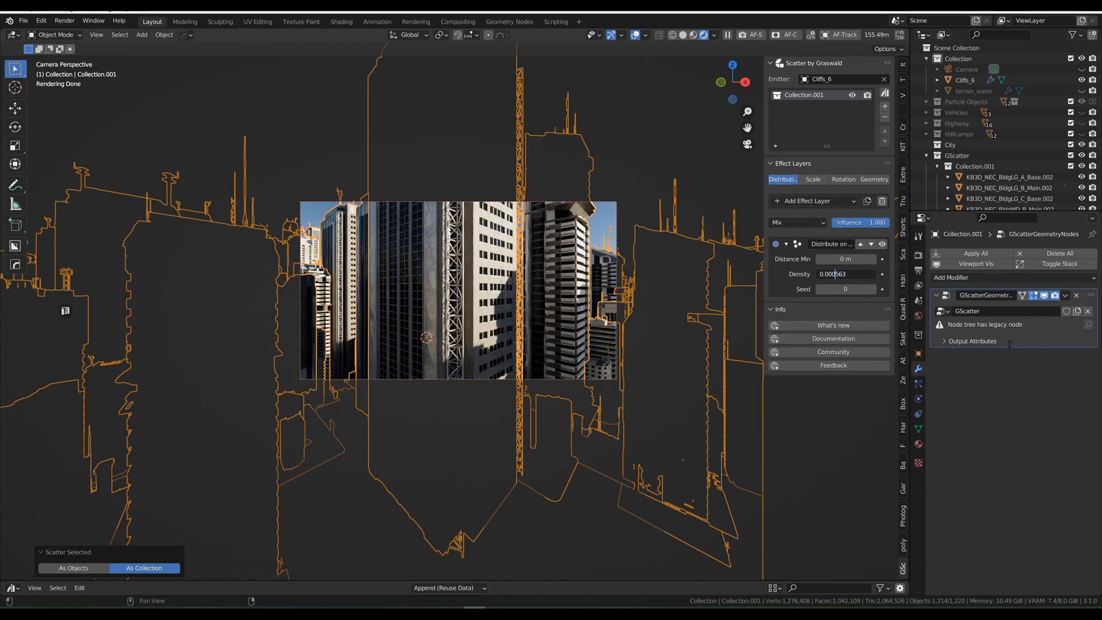
pyautogui.press('Return')
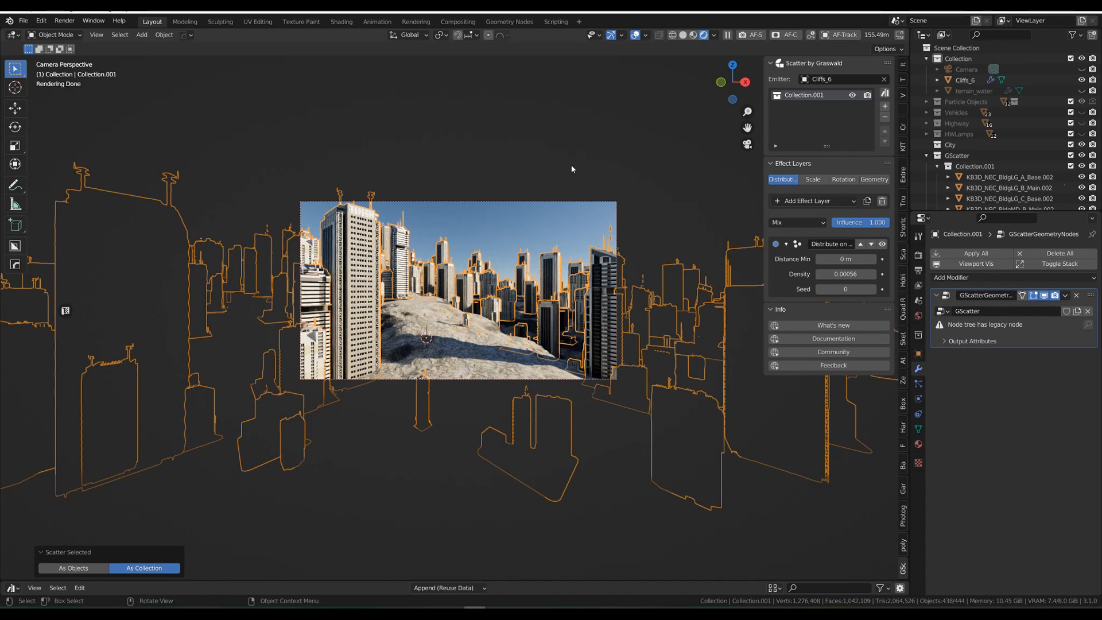
# Step: Set the seed of the scatter's distribution layer to 4
pyautogui.click(873, 289)
pyautogui.click(873, 289)
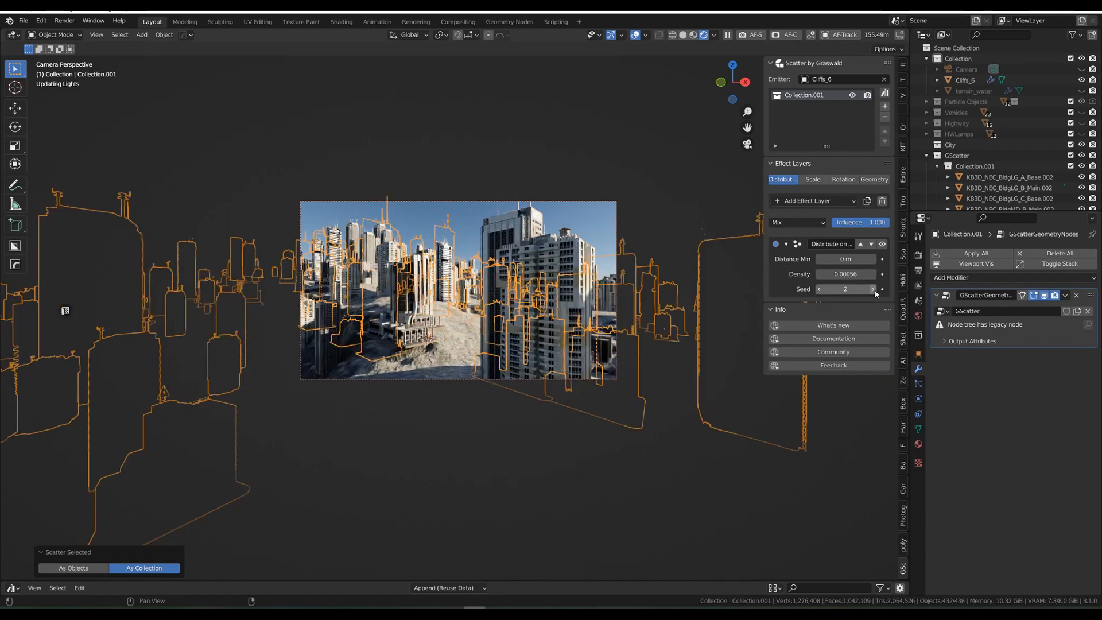
pyautogui.click(873, 289)
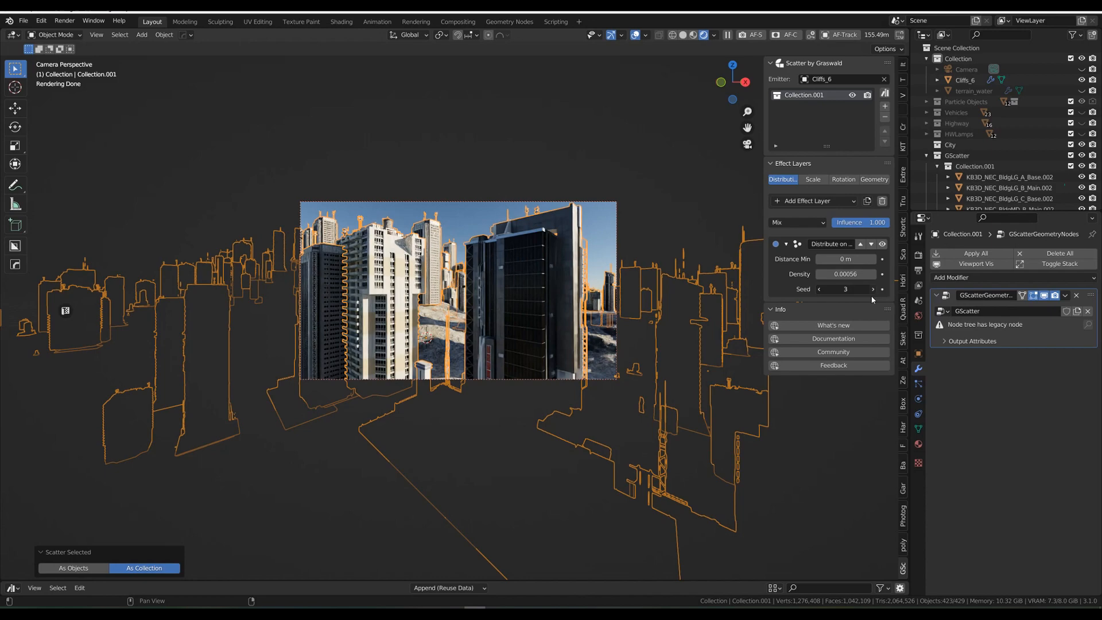
pyautogui.click(873, 289)
# Step: Examine how the scattered buildings spread over the whole terrain from raised perspectives, ending in the camera view
pyautogui.moveTo(624, 302); pyautogui.dragTo(570, 294, button='middle')
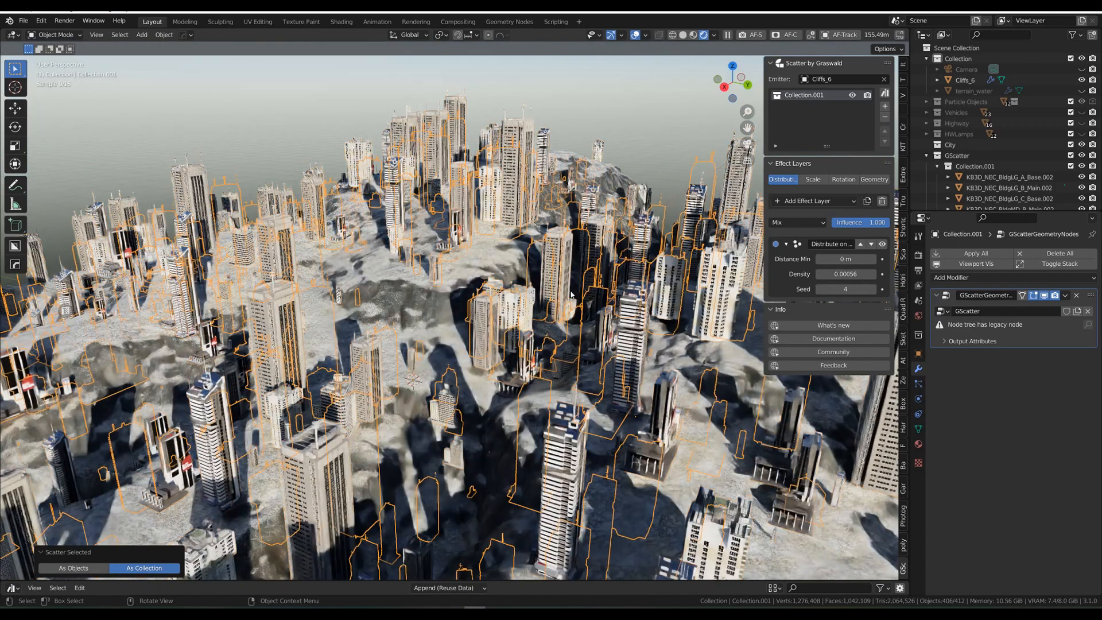
pyautogui.scroll(-5, 568, 304)
pyautogui.scroll(-5, 561, 324)
pyautogui.moveTo(563, 343); pyautogui.dragTo(599, 325, button='middle')
pyautogui.scroll(4, 603, 324)
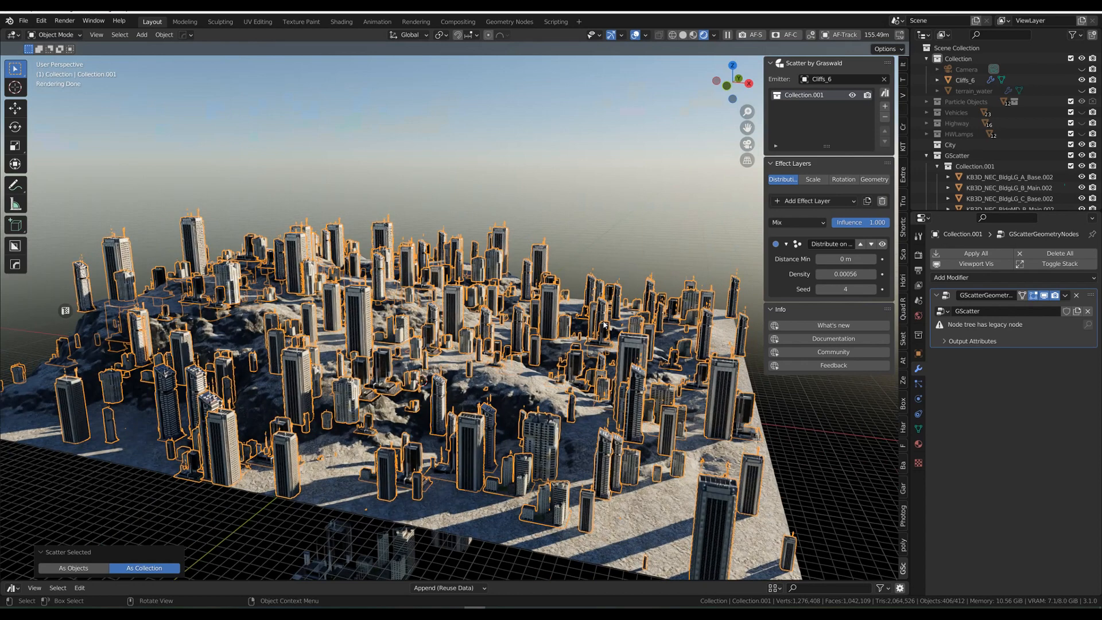
pyautogui.press('KP_0')
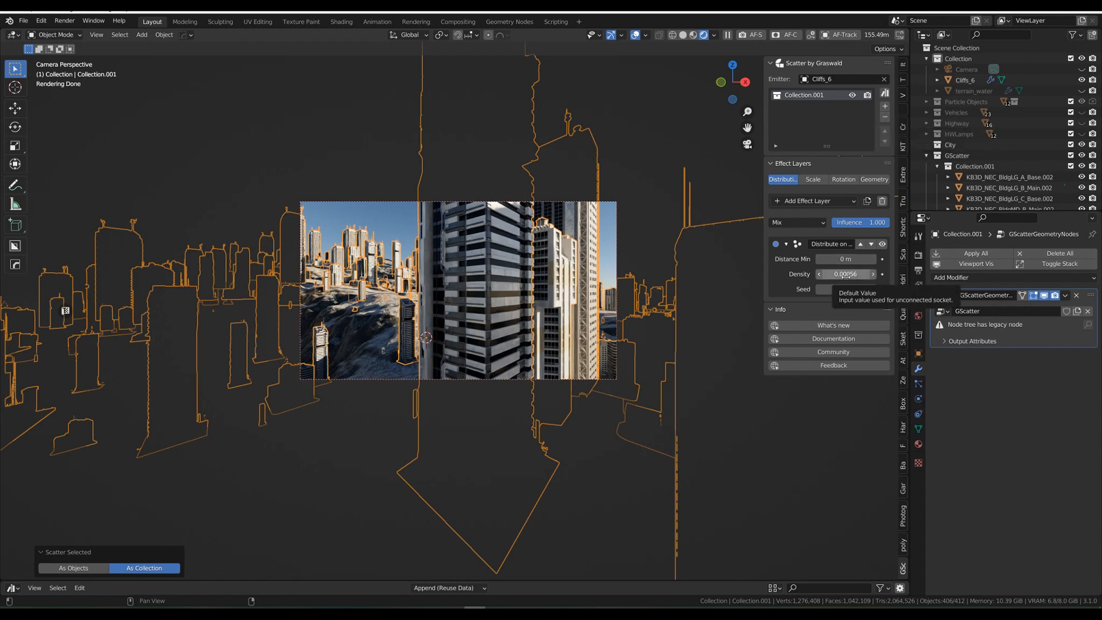
# Step: Hide the scattered buildings in the viewport and unhide the Vehicles, Highway and HWLamps collections together with terrain_water
pyautogui.click(852, 94)
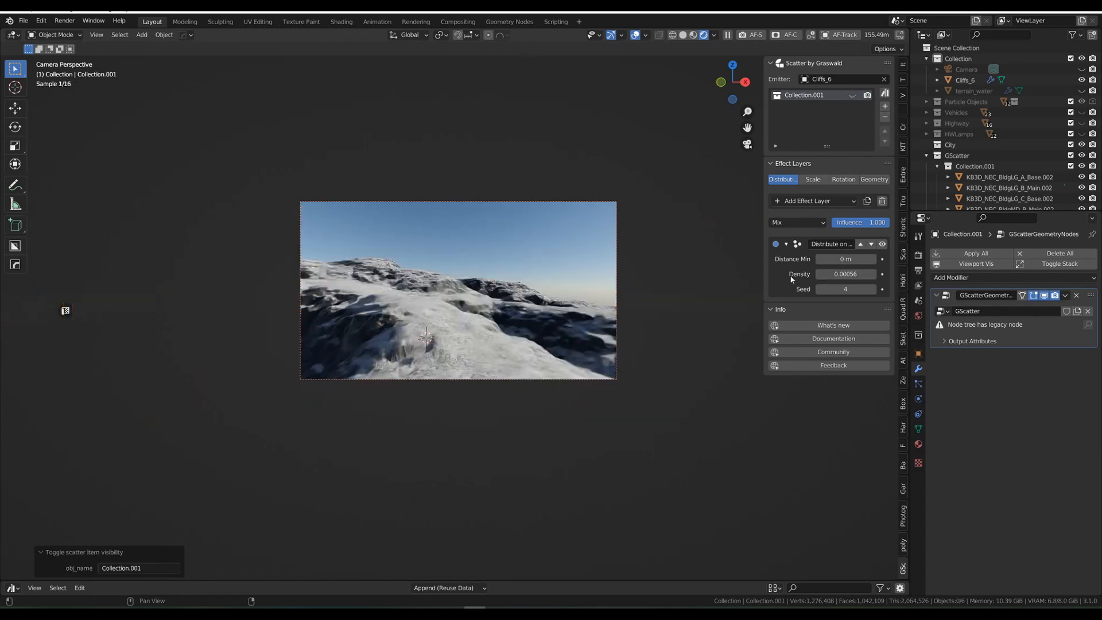
pyautogui.click(452, 356)
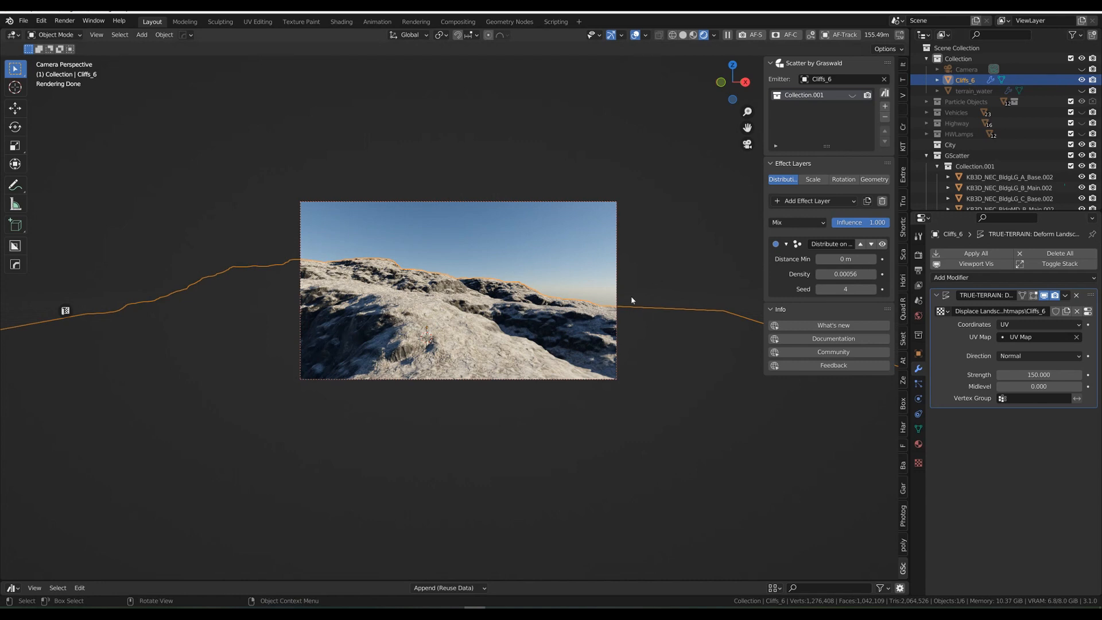
pyautogui.click(1081, 122)
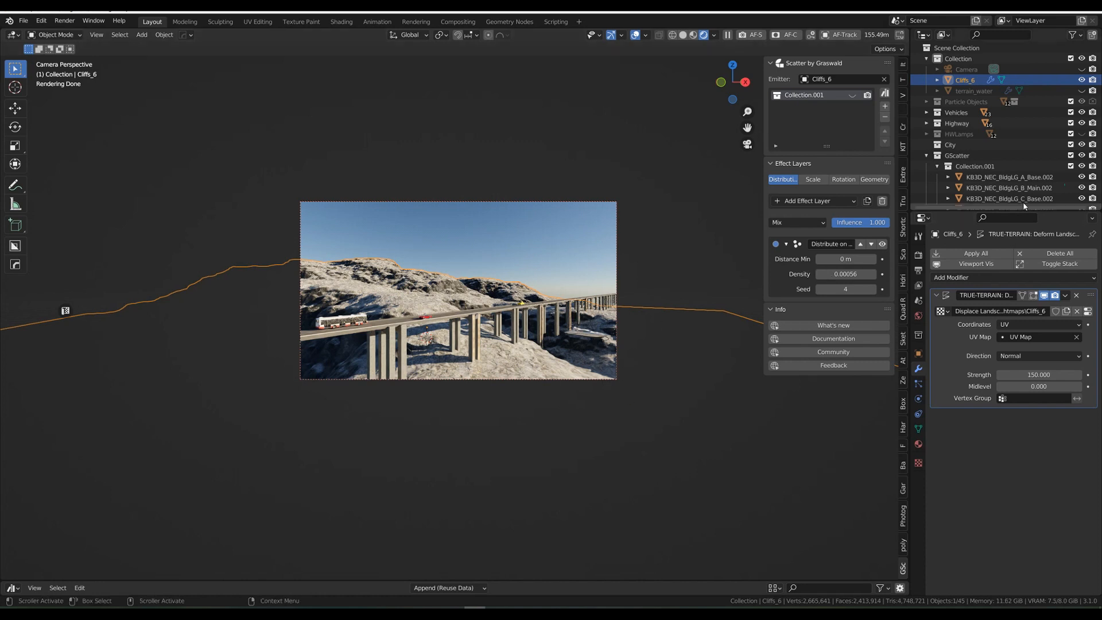
pyautogui.click(1081, 91)
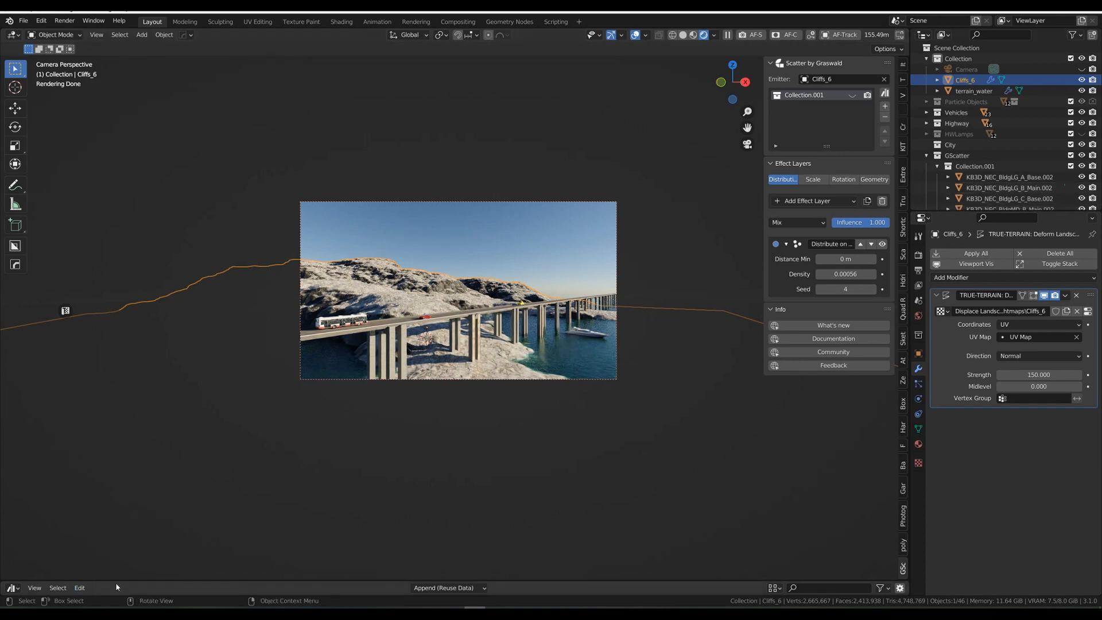
pyautogui.moveTo(121, 581); pyautogui.dragTo(167, 442)
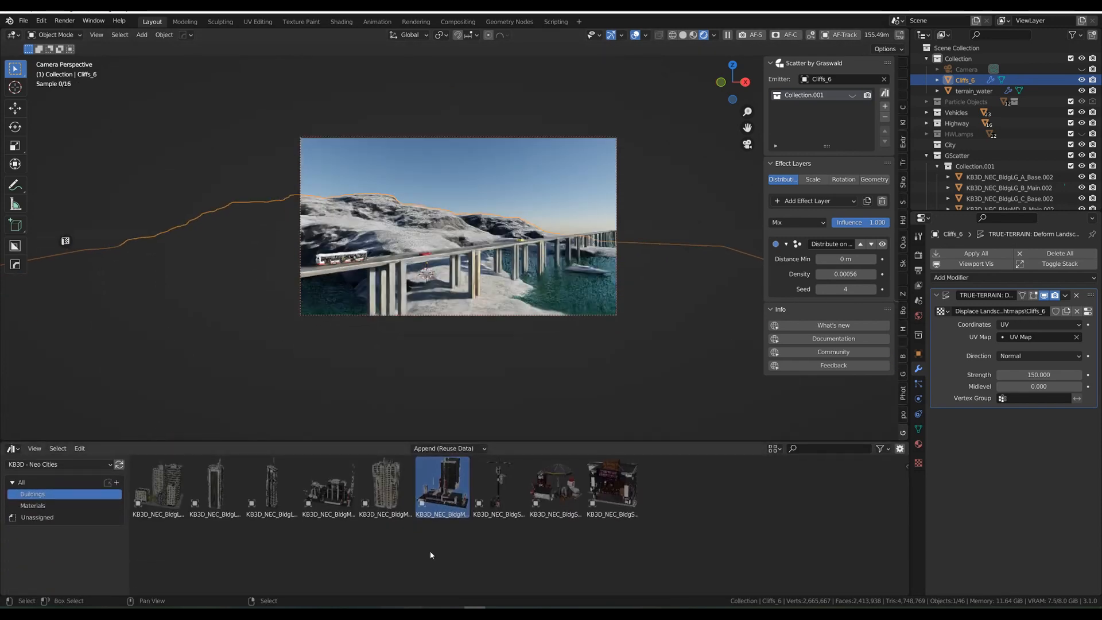
pyautogui.moveTo(583, 440); pyautogui.dragTo(583, 580)
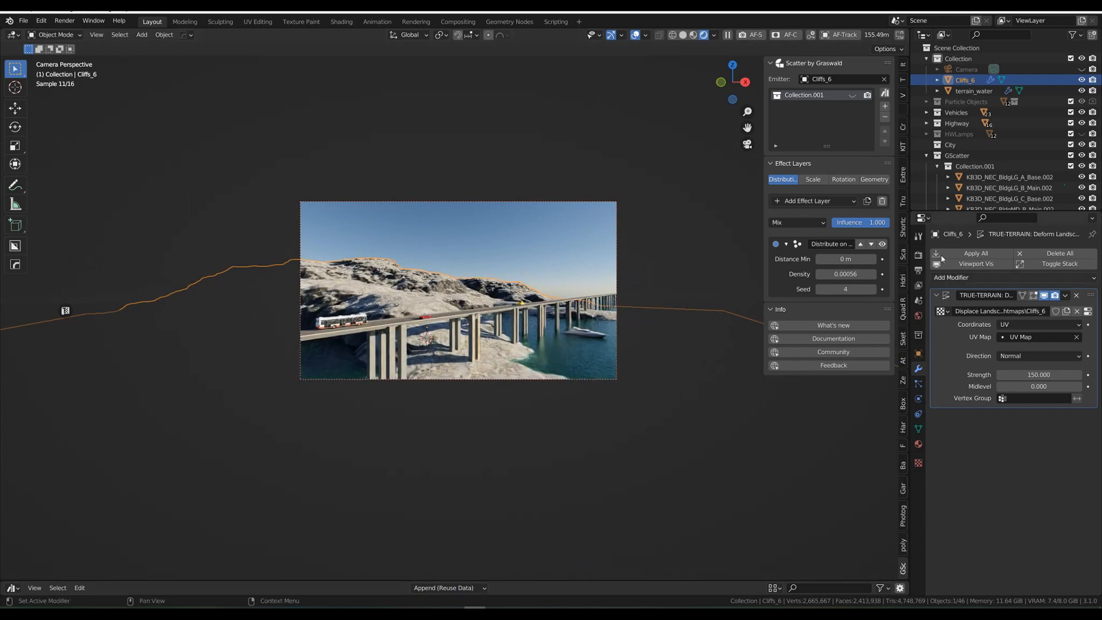
pyautogui.click(1080, 135)
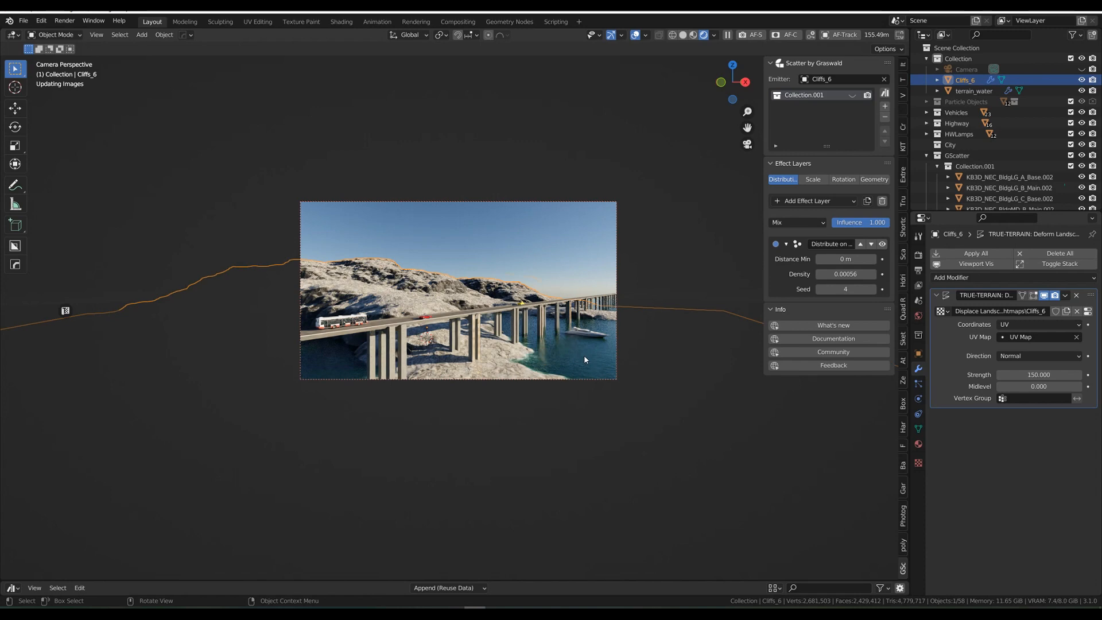
# Step: Hide the Vehicles and HWLamps collections in the viewport, leaving the Highway and the water shown
pyautogui.scroll(5, 583, 356)
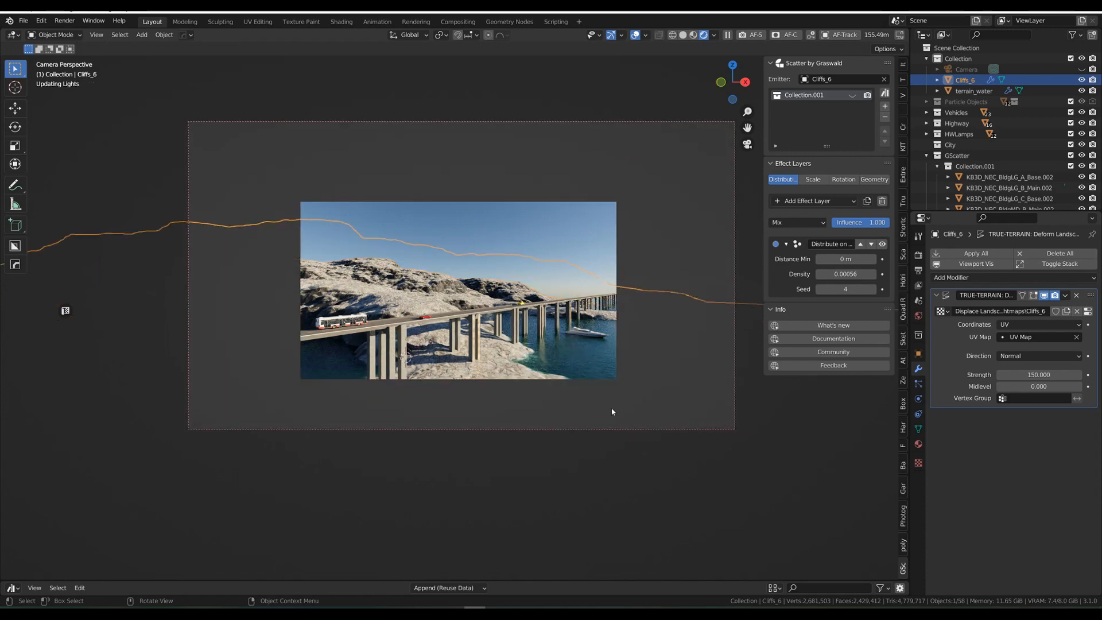
pyautogui.scroll(2, 614, 410)
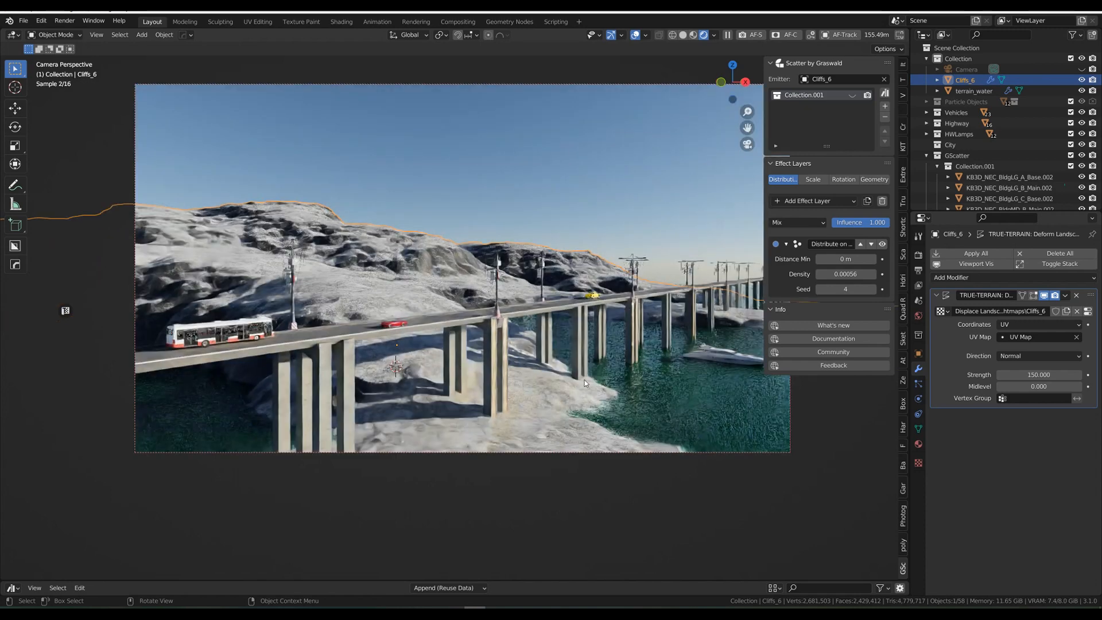
pyautogui.keyDown('shift'); pyautogui.moveTo(604, 335); pyautogui.dragTo(546, 364, button='middle'); pyautogui.keyUp('shift')
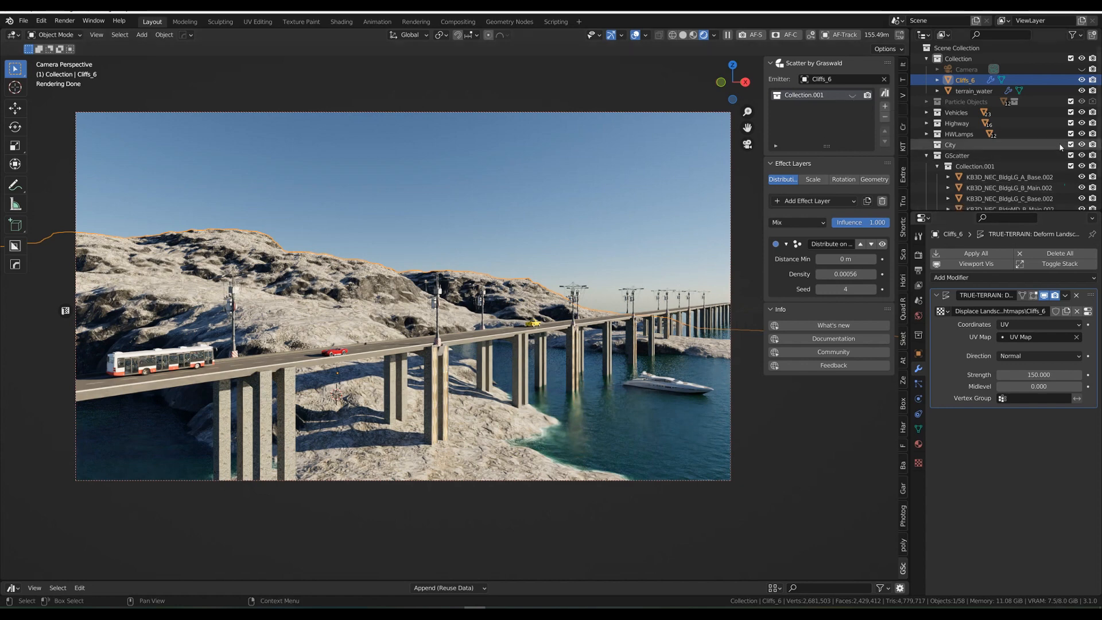
pyautogui.click(1081, 112)
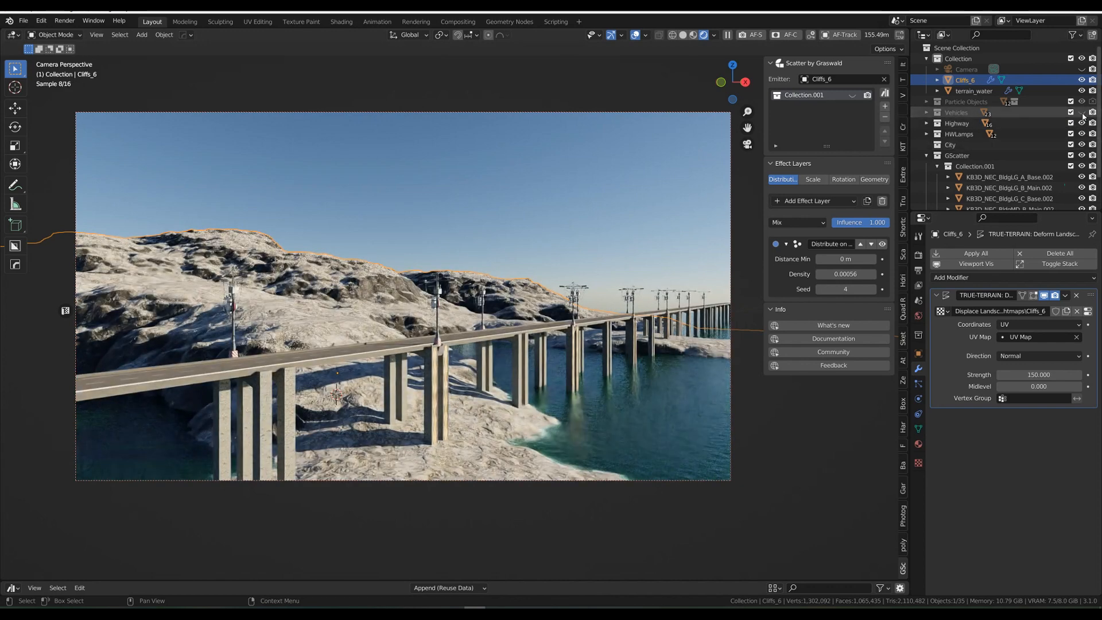
pyautogui.click(1082, 134)
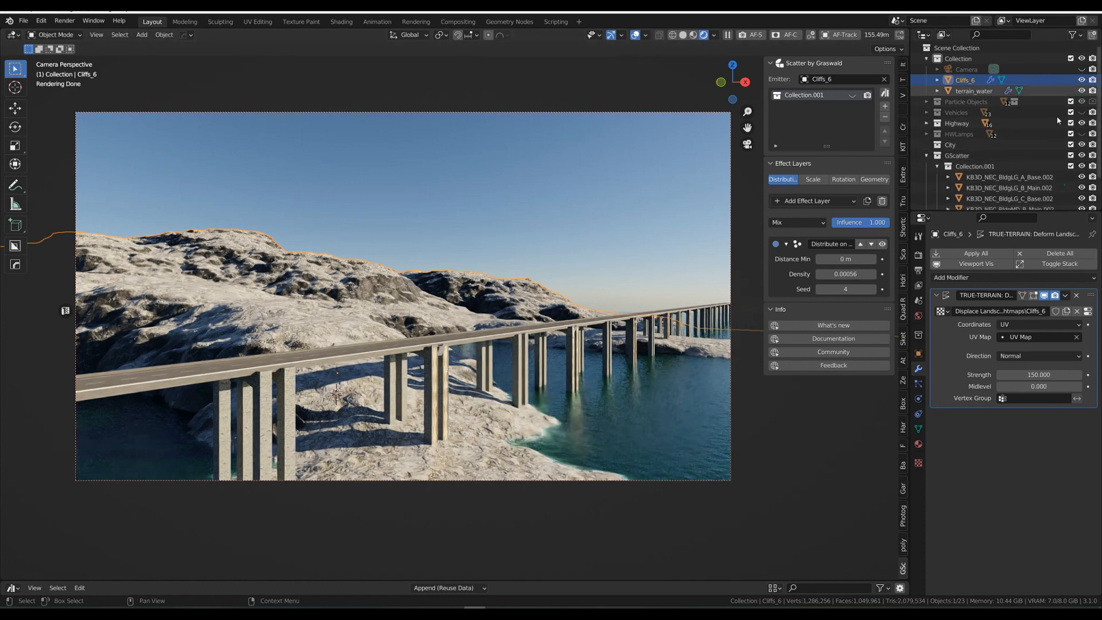
# Step: Hide terrain_water in the viewport and show the scattered buildings of Collection.001 again
pyautogui.click(1081, 91)
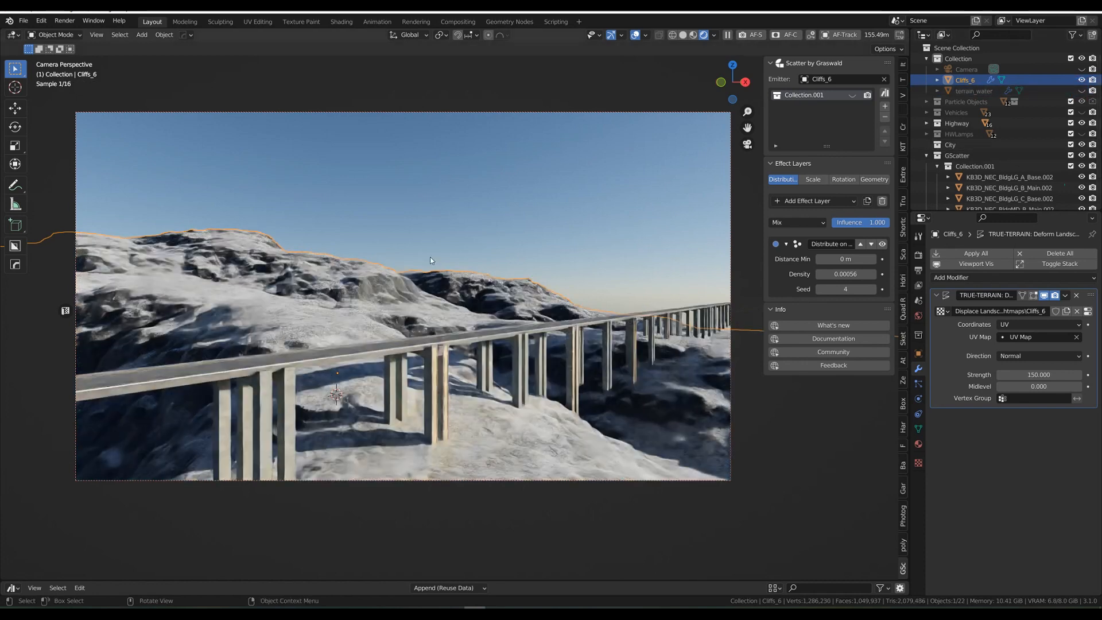
pyautogui.click(852, 95)
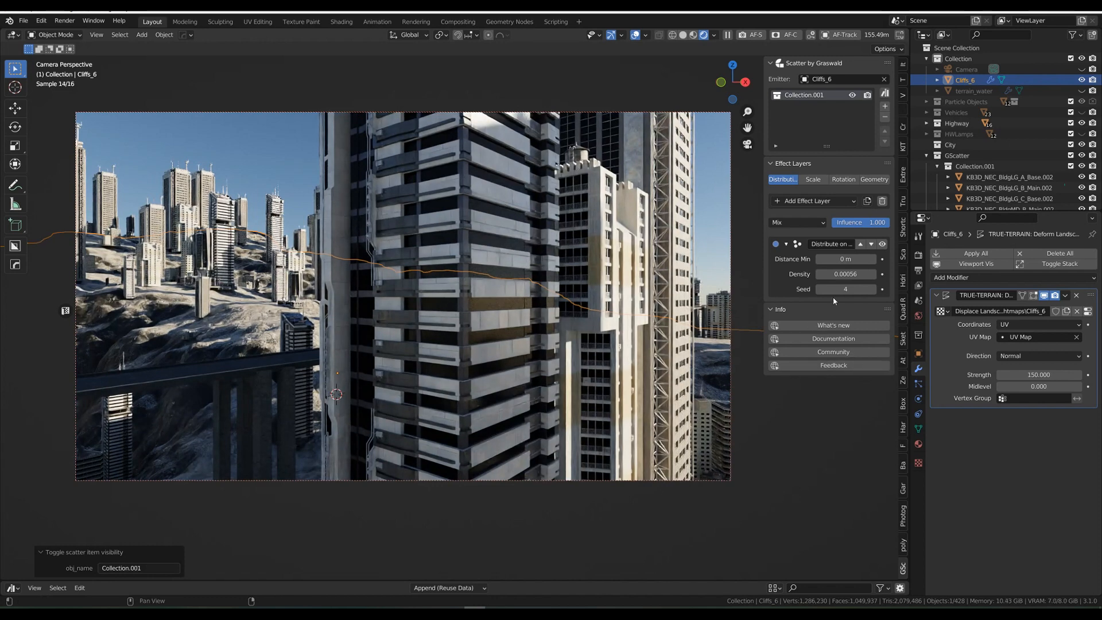
# Step: Try a Height mask layer on the building distribution with percent values up to 100, and delete the layer
pyautogui.click(778, 202)
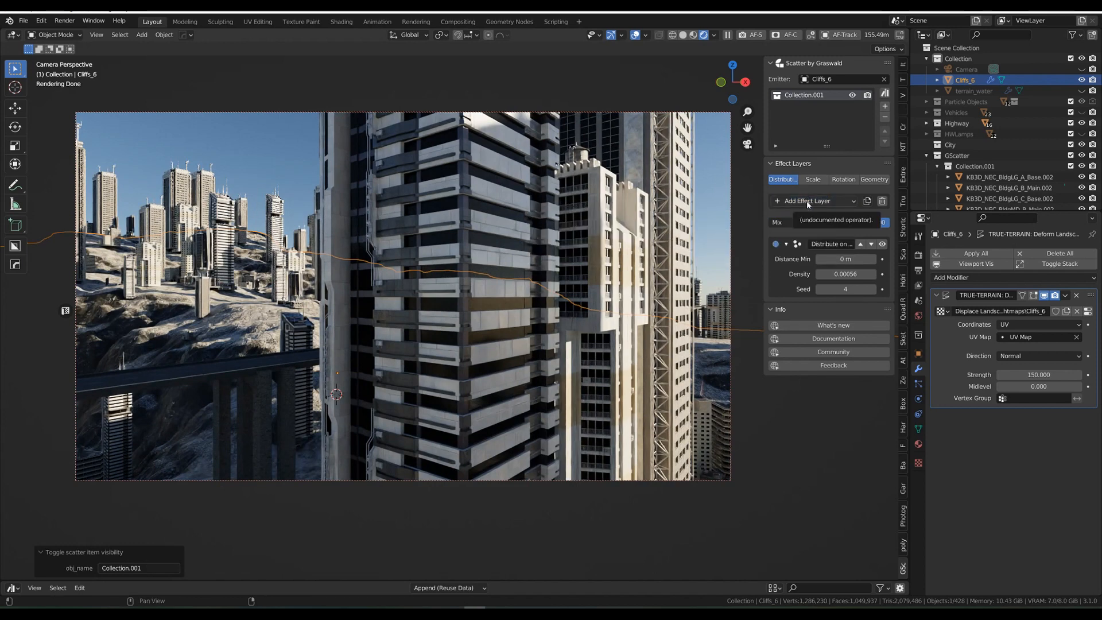
pyautogui.click(801, 202)
pyautogui.click(654, 231)
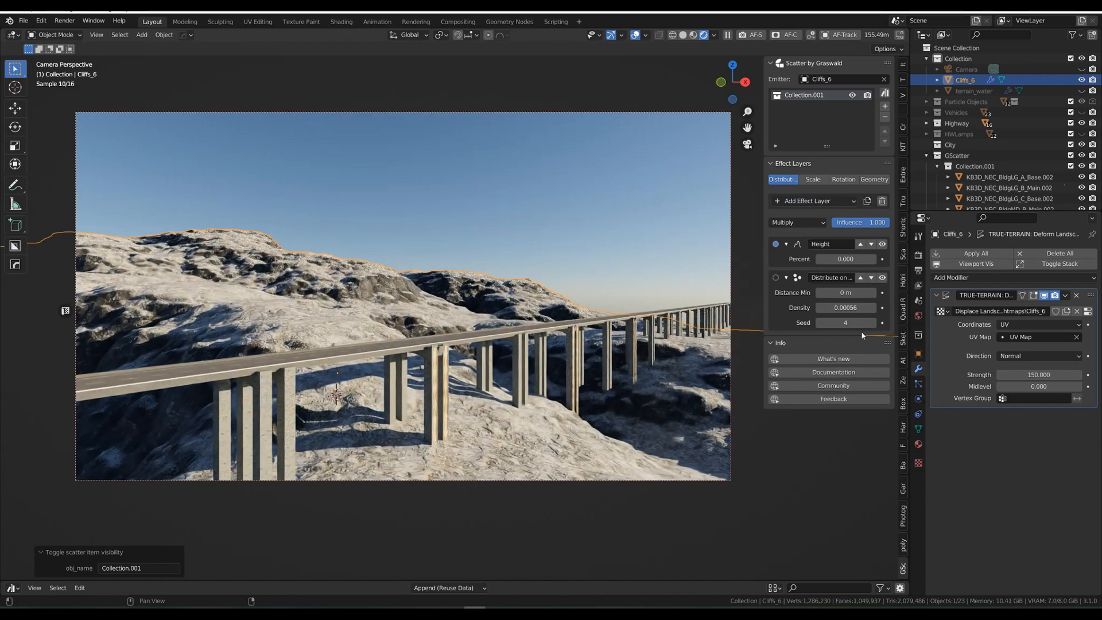
pyautogui.moveTo(839, 259); pyautogui.dragTo(918, 259)
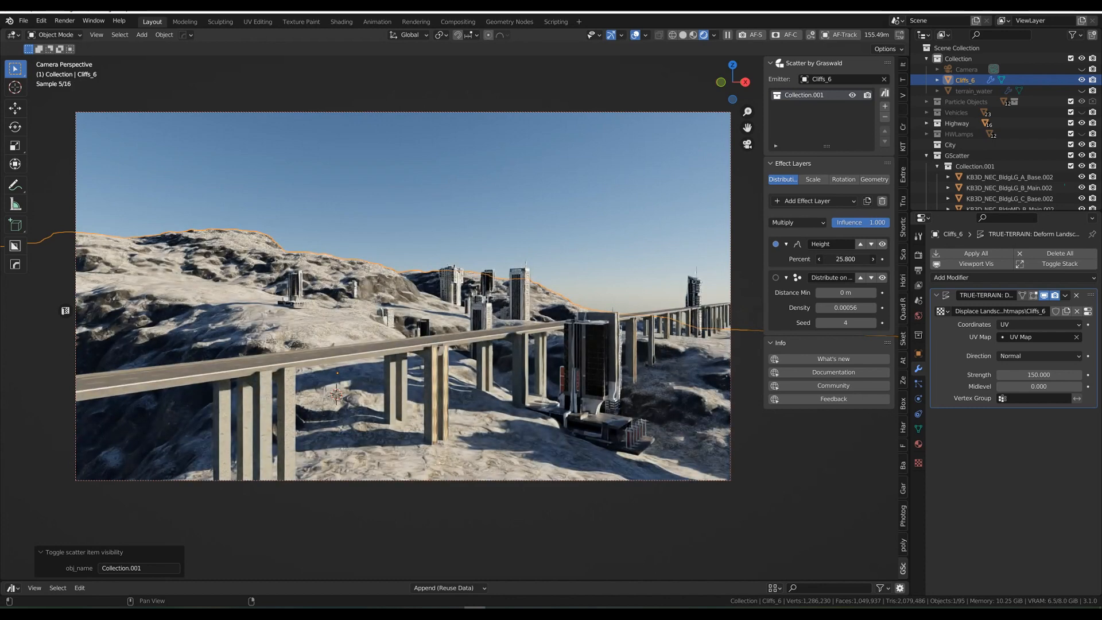
pyautogui.moveTo(861, 259); pyautogui.dragTo(859, 260)
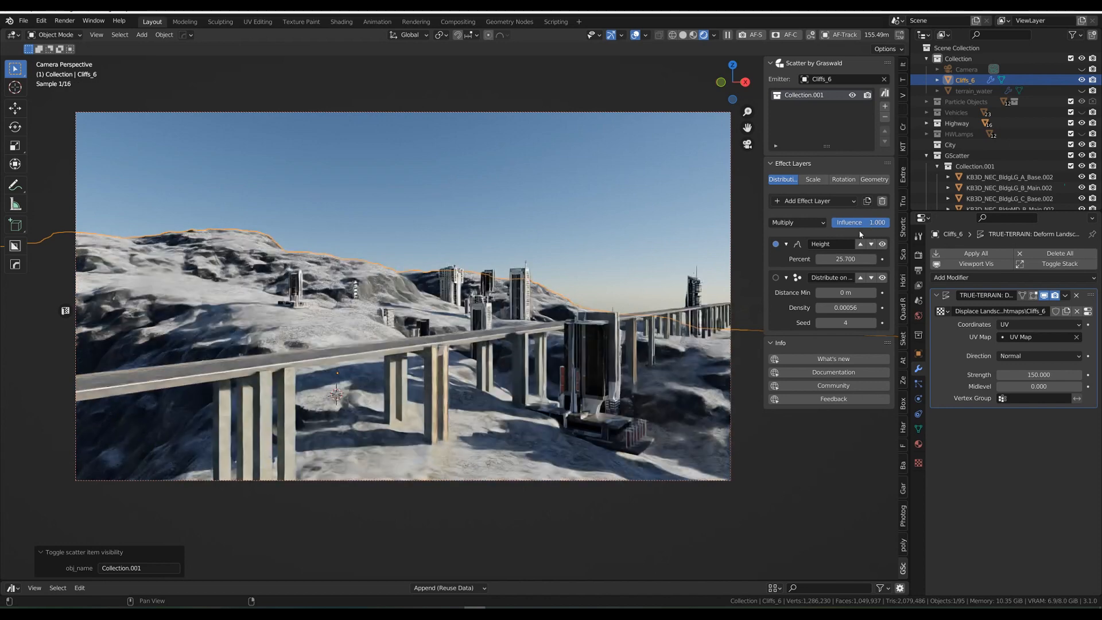
pyautogui.moveTo(840, 259)
pyautogui.mouseDown()
pyautogui.moveTo(820, 259)
pyautogui.moveTo(860, 259)
pyautogui.mouseUp()
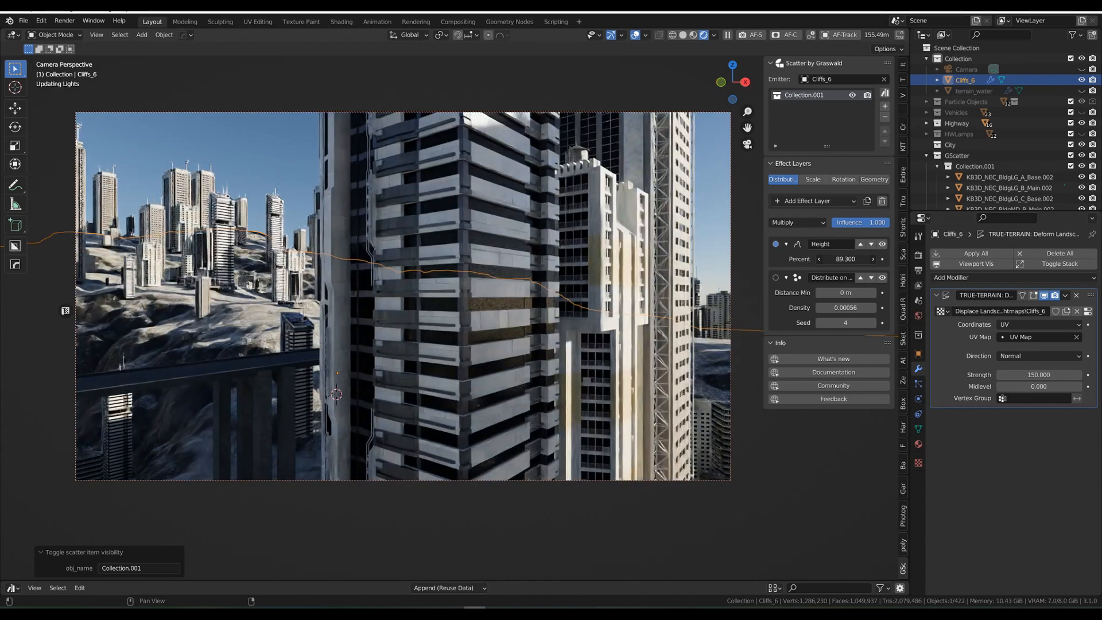
pyautogui.moveTo(846, 259); pyautogui.dragTo(829, 259)
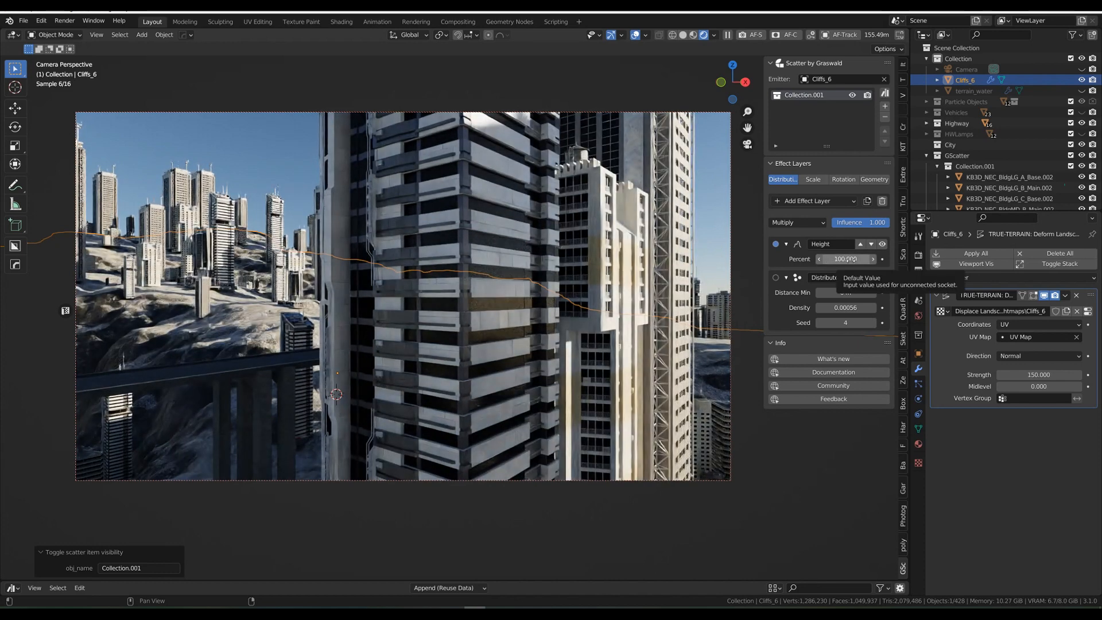
pyautogui.click(882, 201)
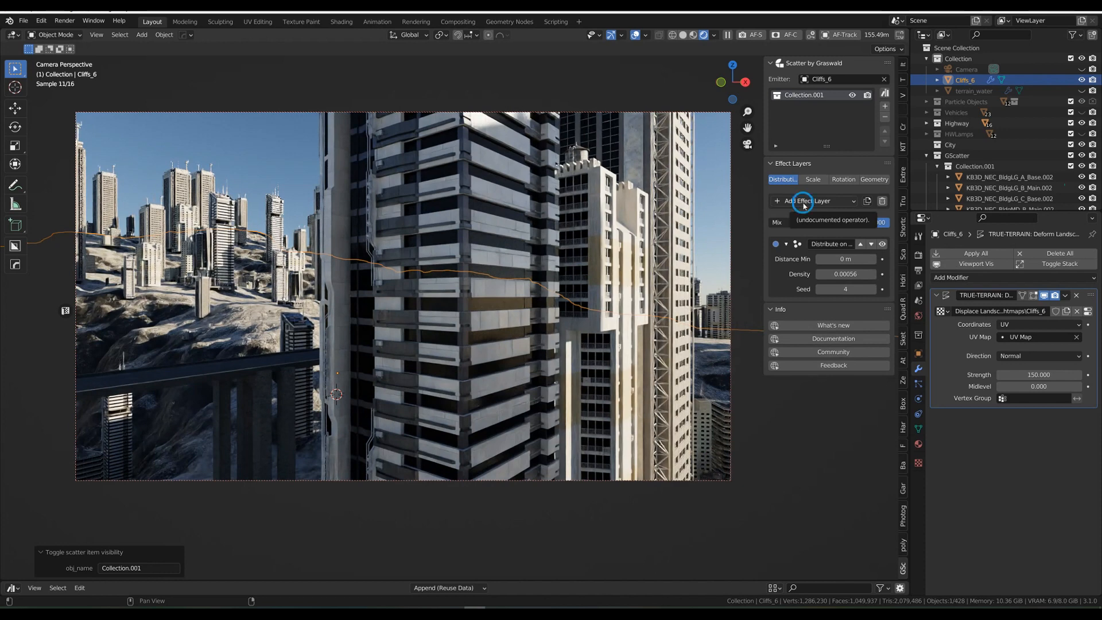
# Step: Try a Slope mask layer on the building distribution with its strength raised to 8.1, and delete the layer
pyautogui.click(804, 201)
pyautogui.click(654, 243)
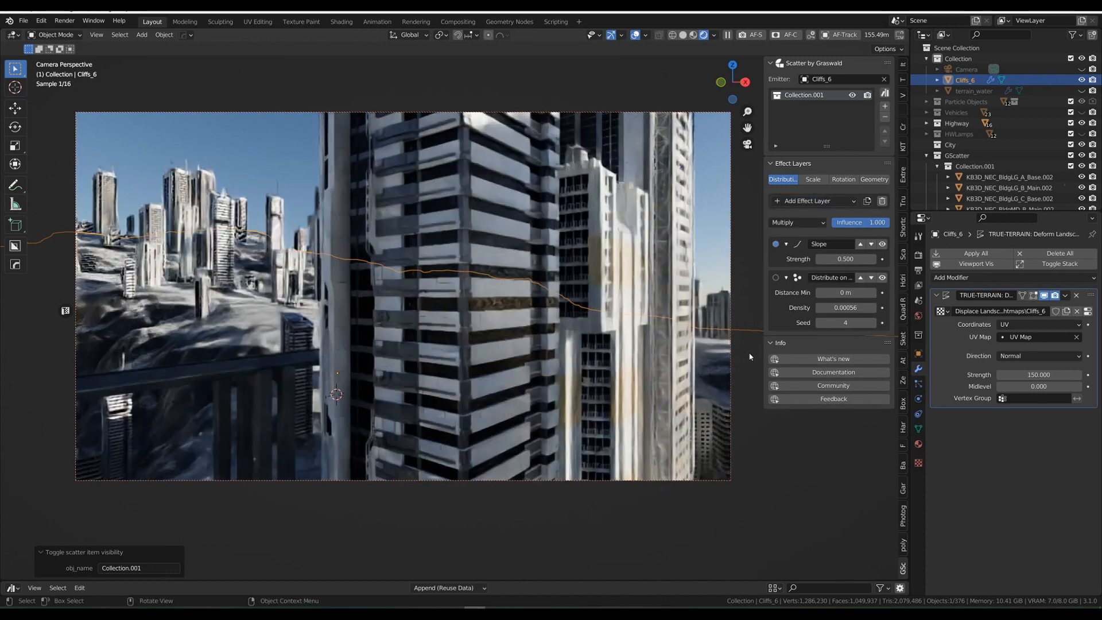
pyautogui.click(845, 259)
pyautogui.write('4')
pyautogui.press('Return')
pyautogui.moveTo(845, 259); pyautogui.dragTo(868, 259)
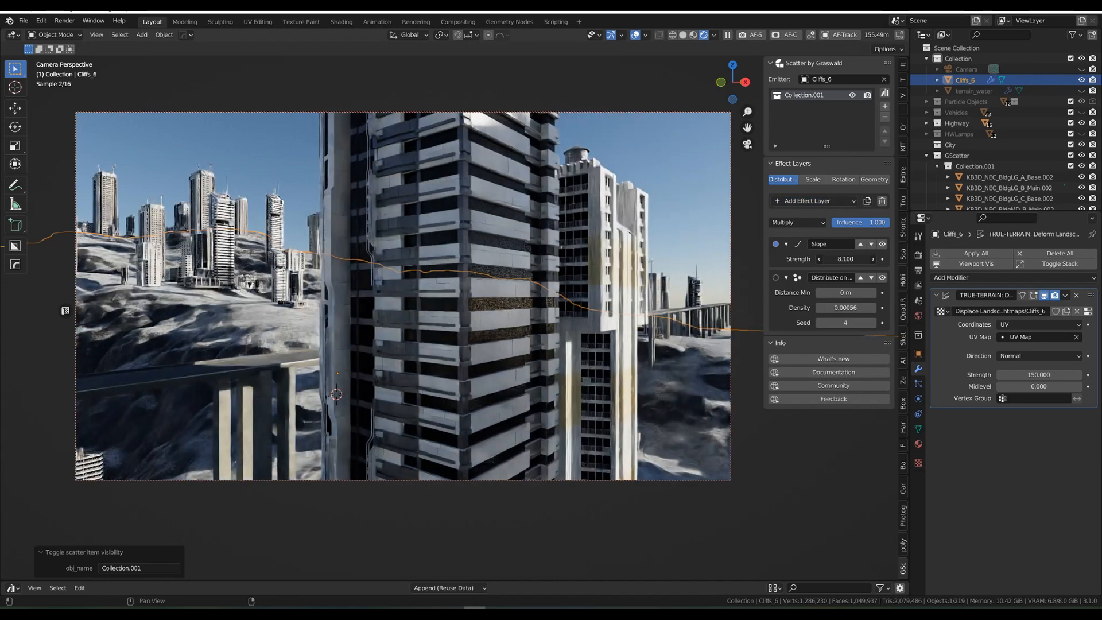
pyautogui.moveTo(869, 259)
pyautogui.mouseDown()
pyautogui.moveTo(820, 258)
pyautogui.moveTo(884, 259)
pyautogui.moveTo(819, 258)
pyautogui.moveTo(865, 259)
pyautogui.mouseUp()
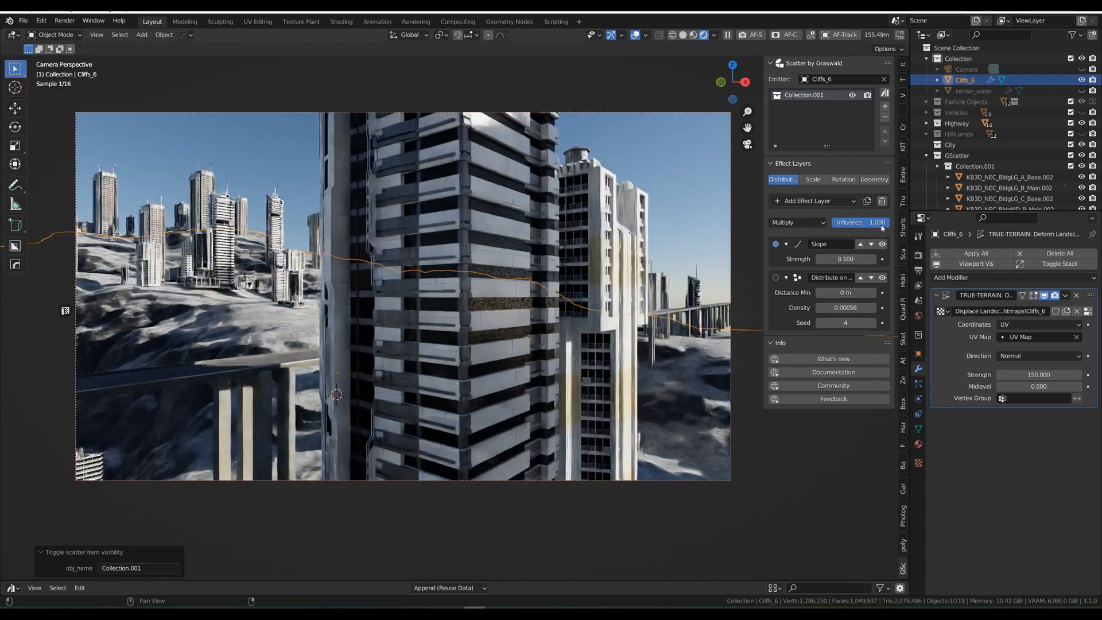
pyautogui.click(882, 201)
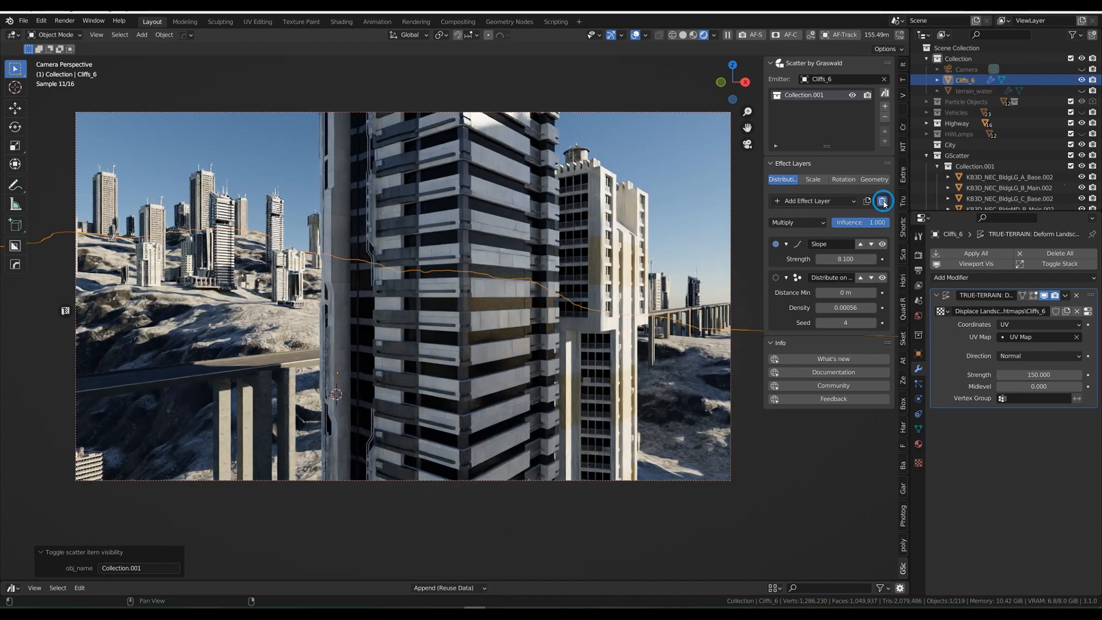
# Step: Add a Weight Mask layer to the building distribution and start painting its weight map on Cliffs_6
pyautogui.click(793, 202)
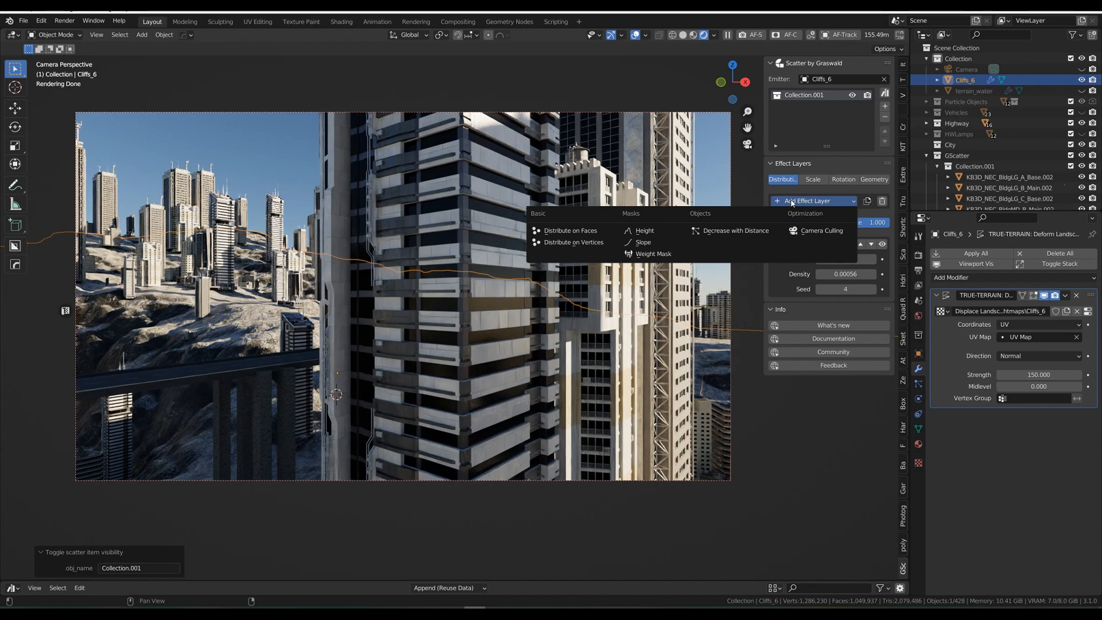
pyautogui.click(654, 254)
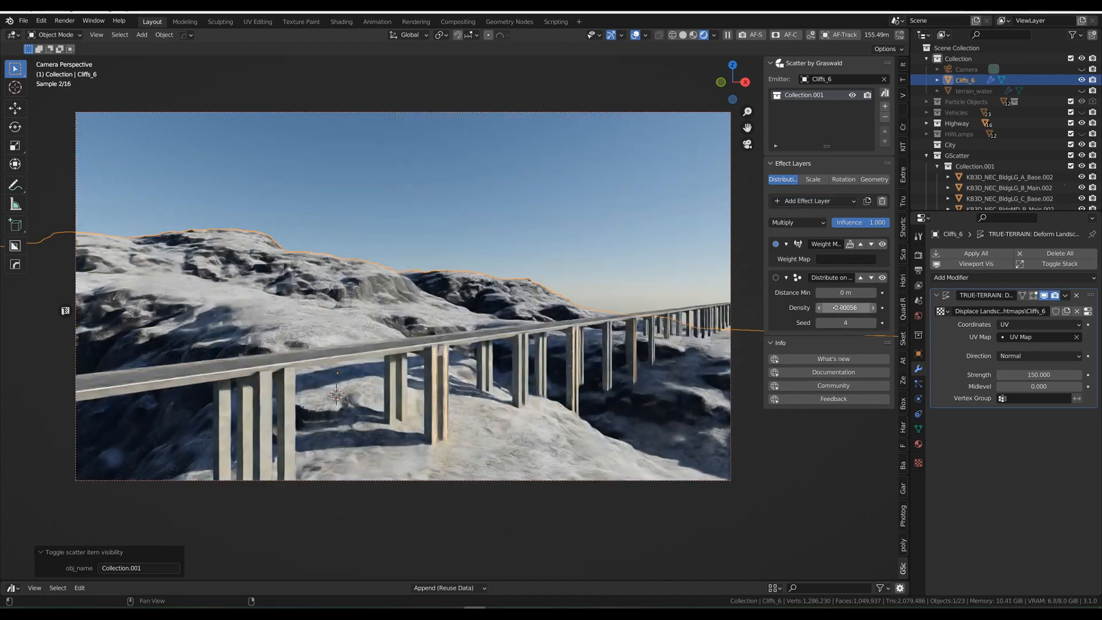
pyautogui.click(850, 244)
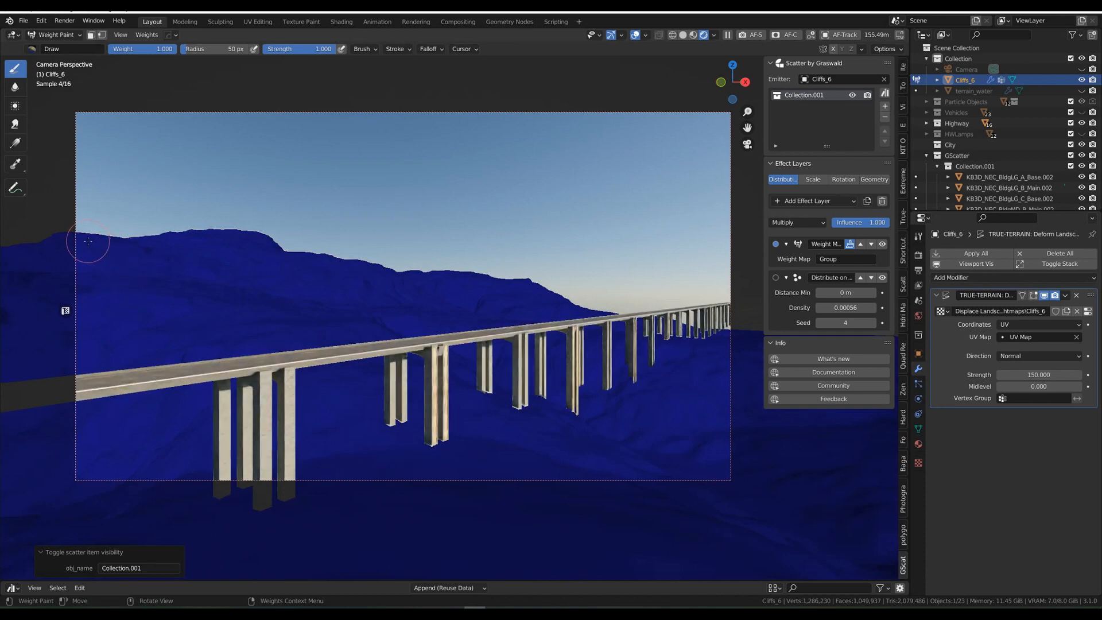
# Step: Paint full weight in the camera view along the hillside behind the highway
pyautogui.click(92, 269)
pyautogui.moveTo(174, 281)
pyautogui.mouseDown()
pyautogui.moveTo(340, 309)
pyautogui.moveTo(412, 299)
pyautogui.moveTo(534, 319)
pyautogui.mouseUp()
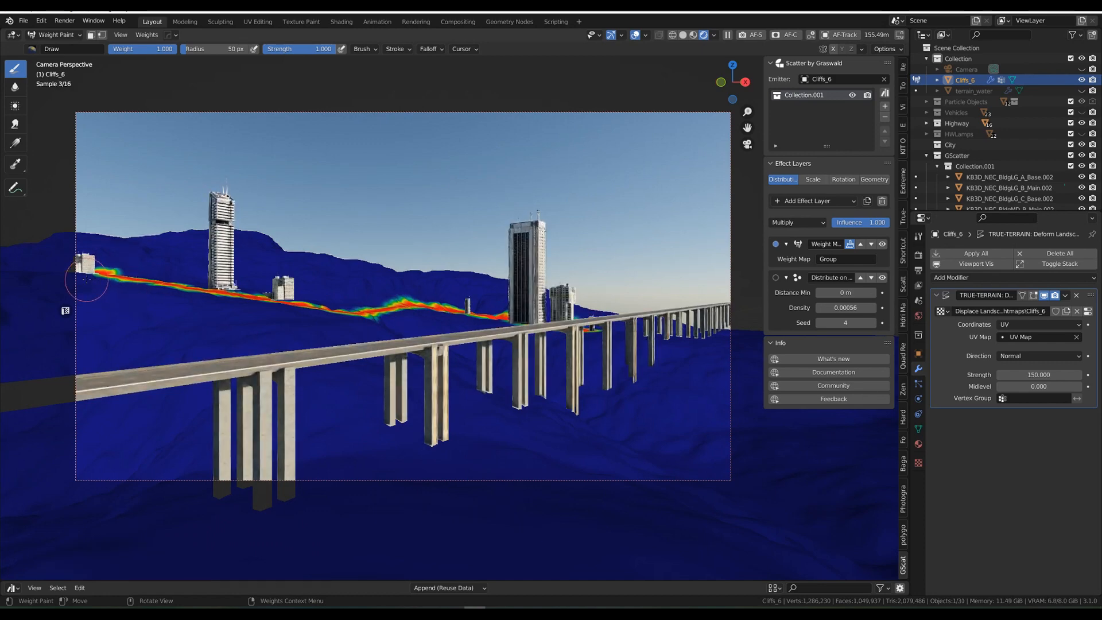
pyautogui.moveTo(64, 284); pyautogui.dragTo(96, 287)
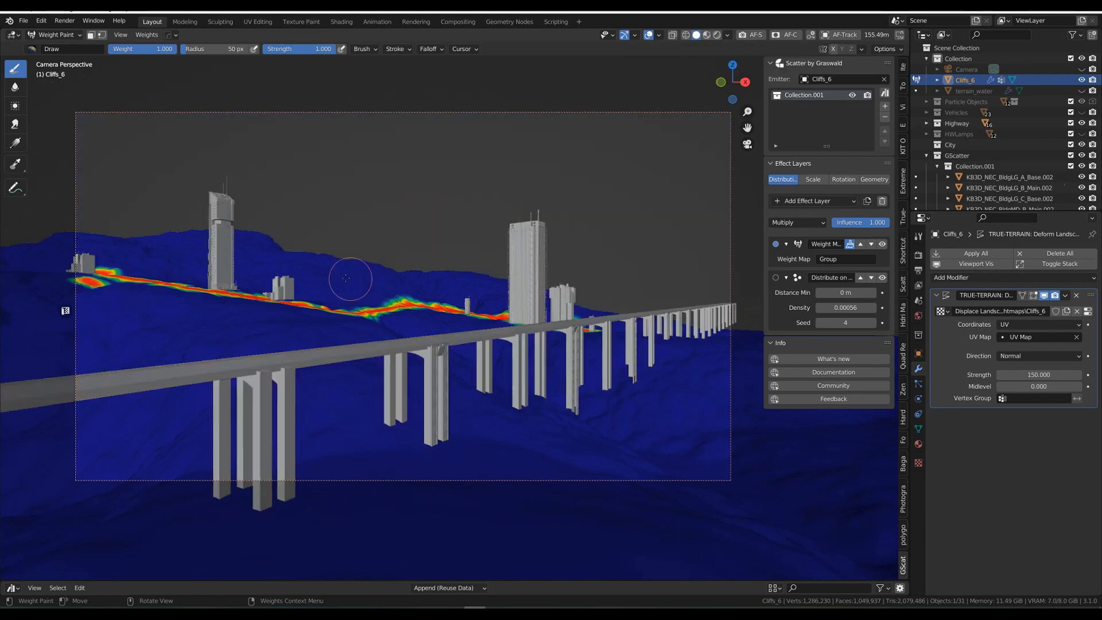
# Step: Paint full weight from a raised perspective over the far peaks, the ridge and the patches on the near slopes
pyautogui.moveTo(336, 222); pyautogui.dragTo(334, 251, button='middle')
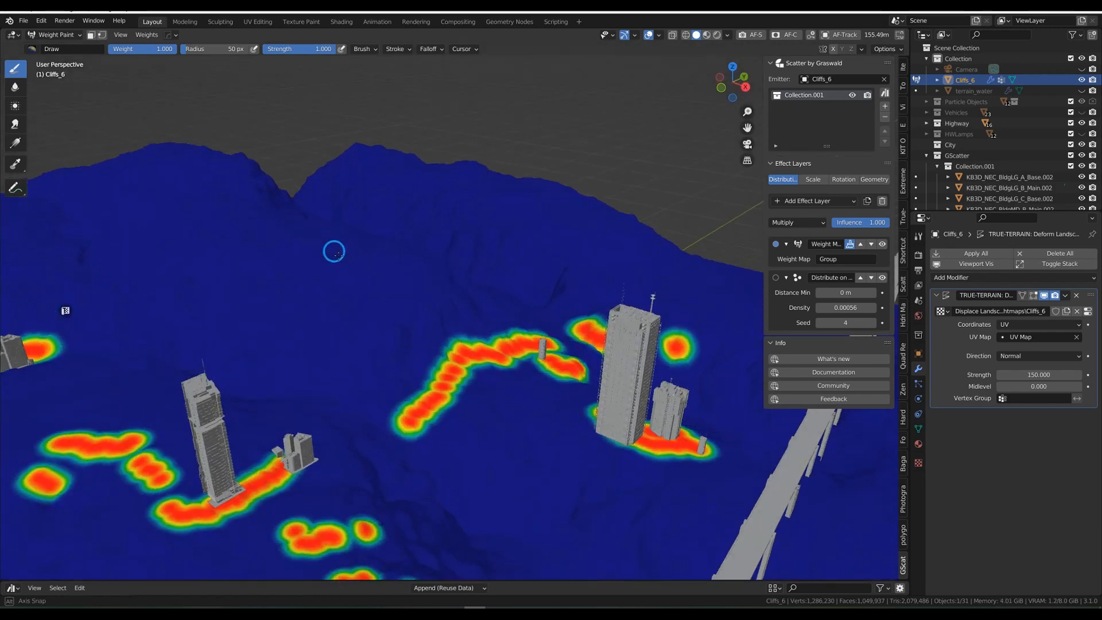
pyautogui.moveTo(590, 407)
pyautogui.mouseDown()
pyautogui.moveTo(504, 381)
pyautogui.moveTo(444, 406)
pyautogui.moveTo(599, 367)
pyautogui.moveTo(517, 359)
pyautogui.moveTo(456, 371)
pyautogui.mouseUp()
pyautogui.moveTo(395, 252)
pyautogui.mouseDown()
pyautogui.moveTo(115, 219)
pyautogui.moveTo(94, 167)
pyautogui.moveTo(177, 143)
pyautogui.moveTo(212, 192)
pyautogui.moveTo(164, 211)
pyautogui.moveTo(125, 202)
pyautogui.moveTo(155, 163)
pyautogui.moveTo(184, 160)
pyautogui.moveTo(198, 213)
pyautogui.moveTo(413, 265)
pyautogui.moveTo(390, 304)
pyautogui.moveTo(343, 253)
pyautogui.moveTo(401, 280)
pyautogui.moveTo(381, 282)
pyautogui.mouseUp()
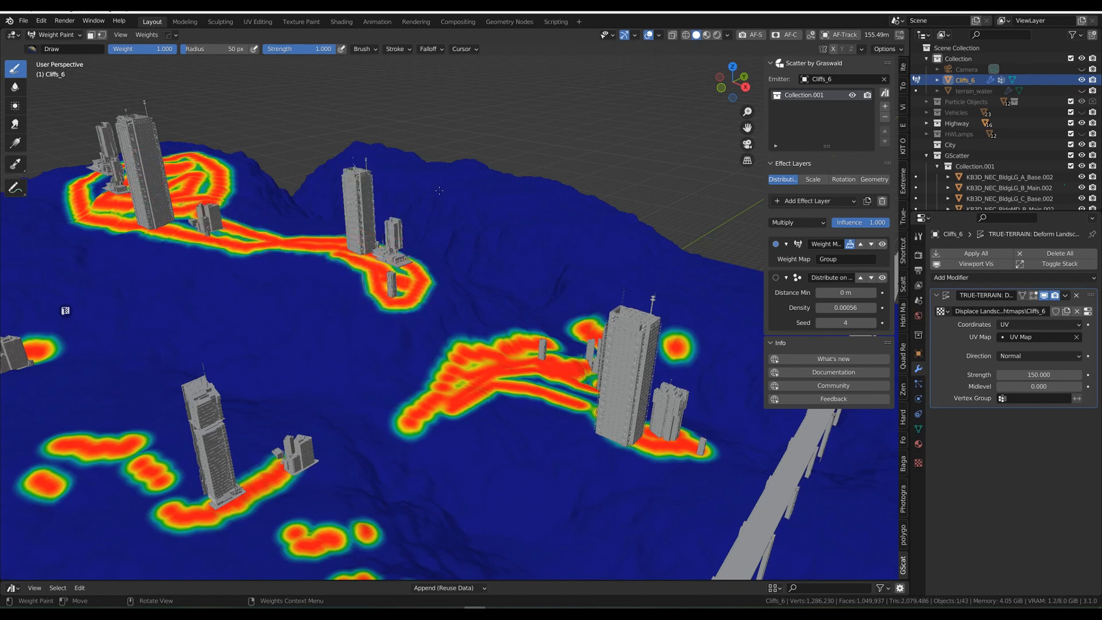
pyautogui.moveTo(367, 152)
pyautogui.mouseDown()
pyautogui.moveTo(440, 174)
pyautogui.moveTo(556, 180)
pyautogui.moveTo(620, 230)
pyautogui.moveTo(528, 214)
pyautogui.moveTo(526, 193)
pyautogui.moveTo(586, 214)
pyautogui.mouseUp()
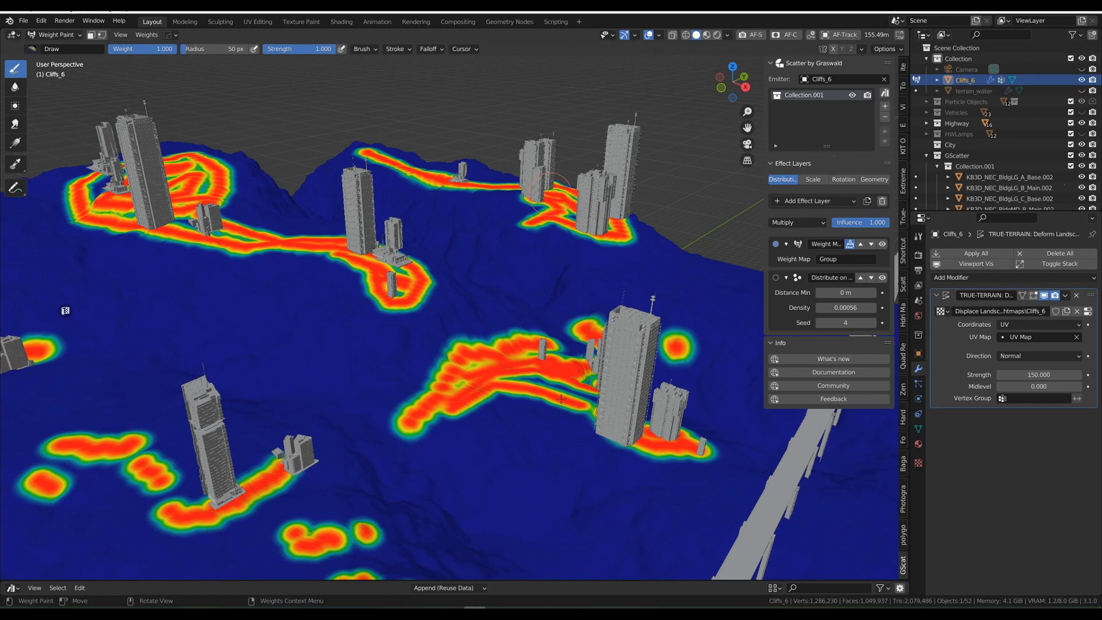
pyautogui.moveTo(283, 406)
pyautogui.mouseDown()
pyautogui.moveTo(146, 439)
pyautogui.moveTo(157, 464)
pyautogui.moveTo(207, 474)
pyautogui.moveTo(281, 459)
pyautogui.moveTo(308, 515)
pyautogui.moveTo(270, 518)
pyautogui.moveTo(336, 457)
pyautogui.mouseUp()
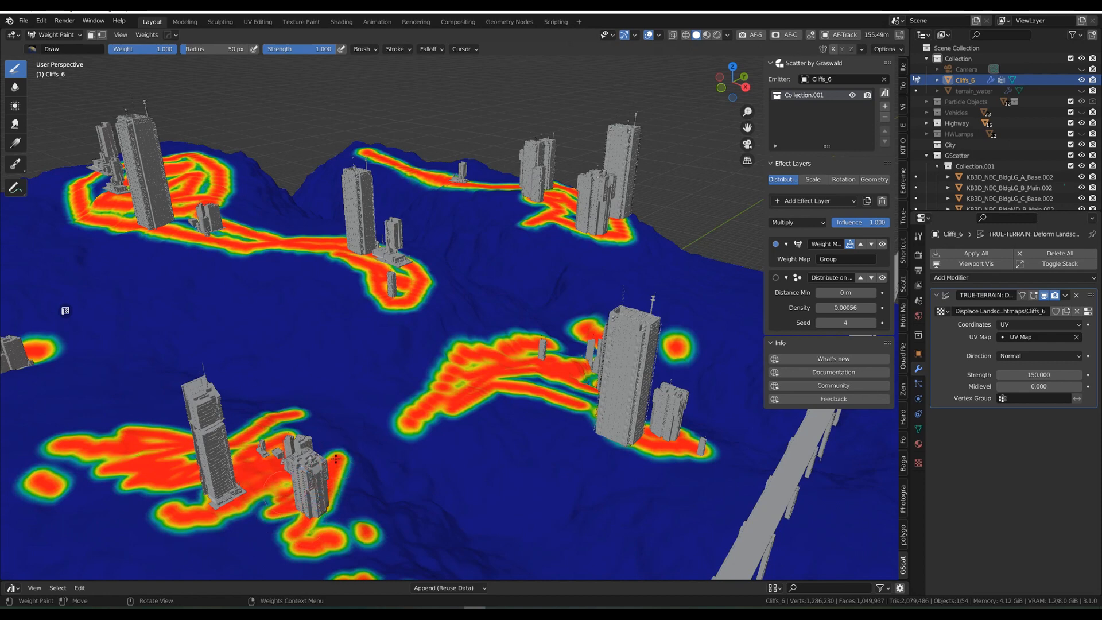
# Step: Fill and extend the painted weight patch on the near slope into one long band running toward the highway
pyautogui.scroll(-3, 366, 529)
pyautogui.moveTo(433, 449)
pyautogui.mouseDown()
pyautogui.moveTo(427, 466)
pyautogui.moveTo(448, 475)
pyautogui.moveTo(222, 353)
pyautogui.moveTo(336, 375)
pyautogui.mouseUp()
pyautogui.moveTo(241, 352)
pyautogui.mouseDown()
pyautogui.moveTo(322, 396)
pyautogui.moveTo(379, 410)
pyautogui.moveTo(415, 442)
pyautogui.moveTo(350, 412)
pyautogui.moveTo(362, 399)
pyautogui.moveTo(345, 385)
pyautogui.mouseUp()
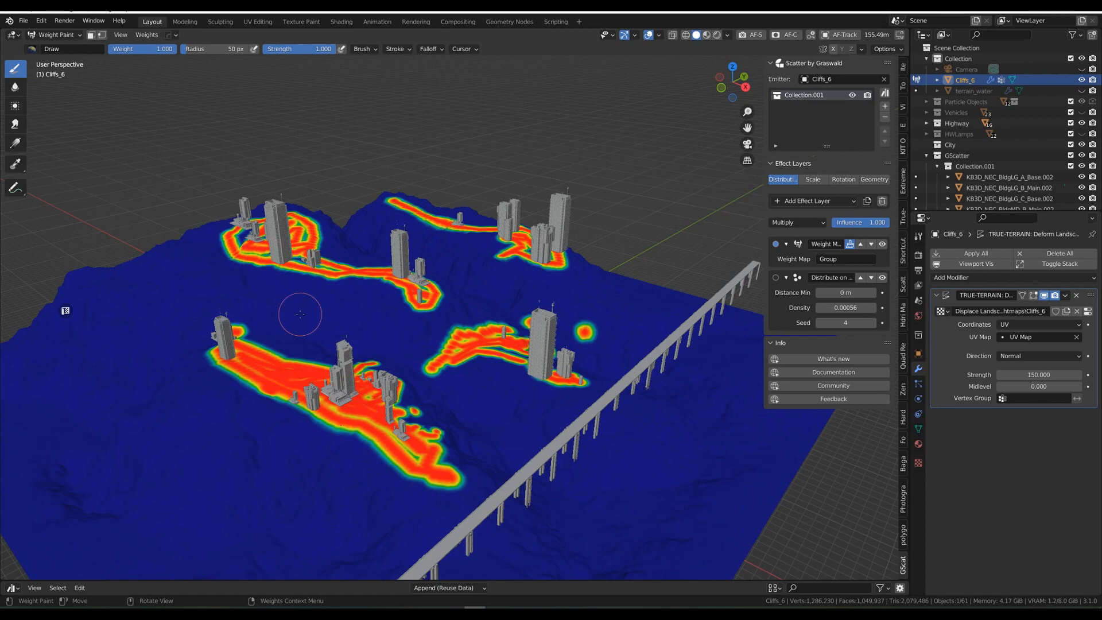
# Step: Set the brush weight to 0 and erase the end of the painted band next to the highway in the camera view
pyautogui.press('KP_0')
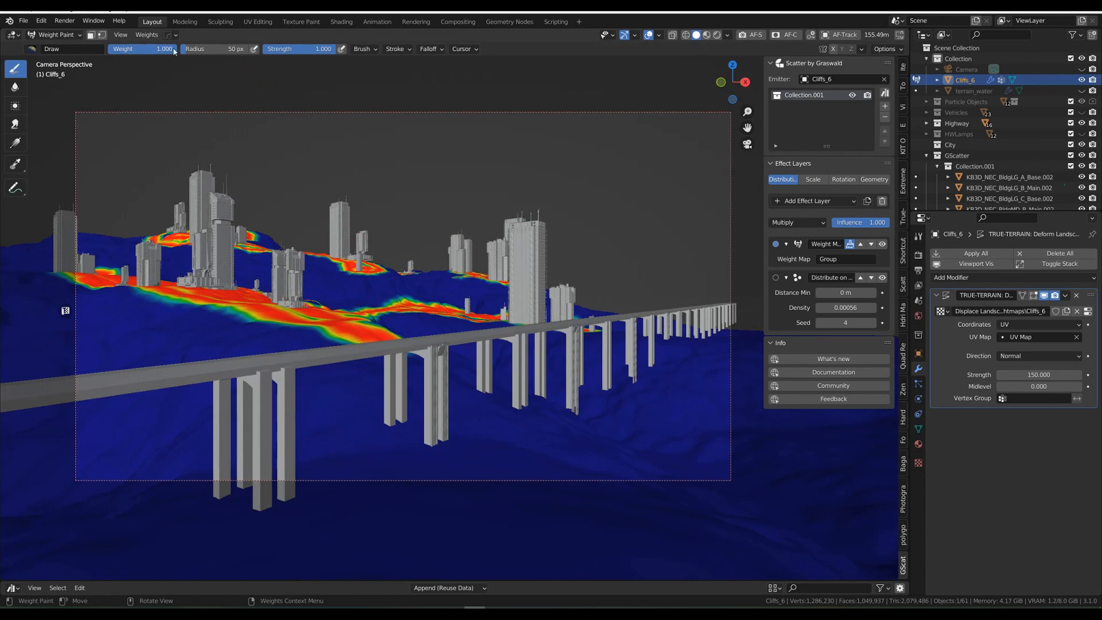
pyautogui.moveTo(170, 50); pyautogui.dragTo(111, 49)
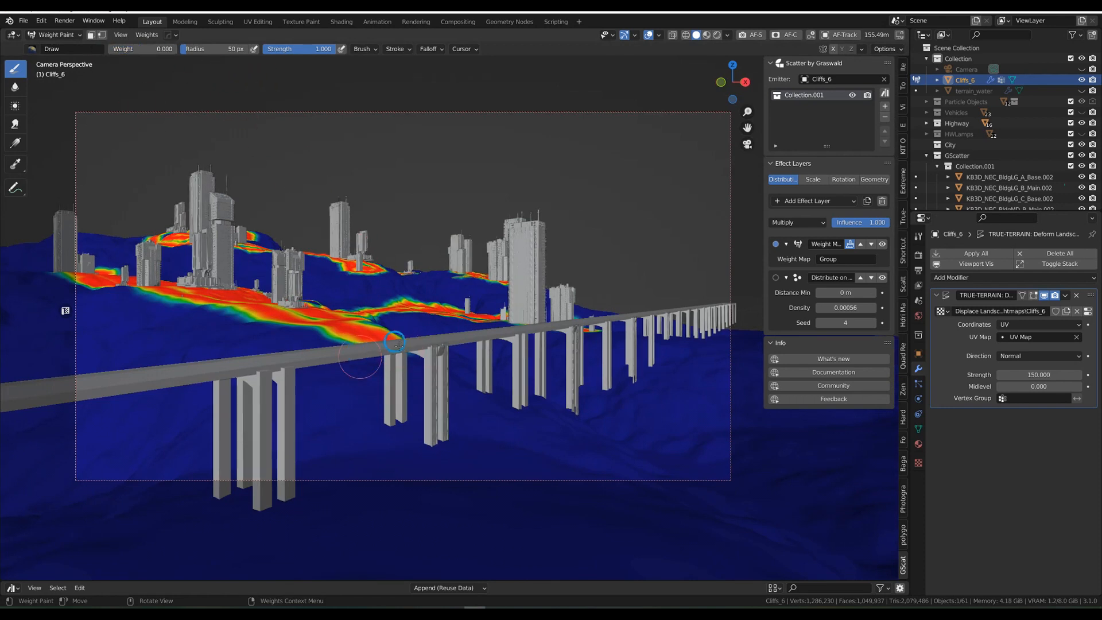
pyautogui.moveTo(375, 344)
pyautogui.mouseDown()
pyautogui.moveTo(395, 334)
pyautogui.moveTo(360, 357)
pyautogui.moveTo(379, 343)
pyautogui.moveTo(335, 336)
pyautogui.moveTo(347, 331)
pyautogui.mouseUp()
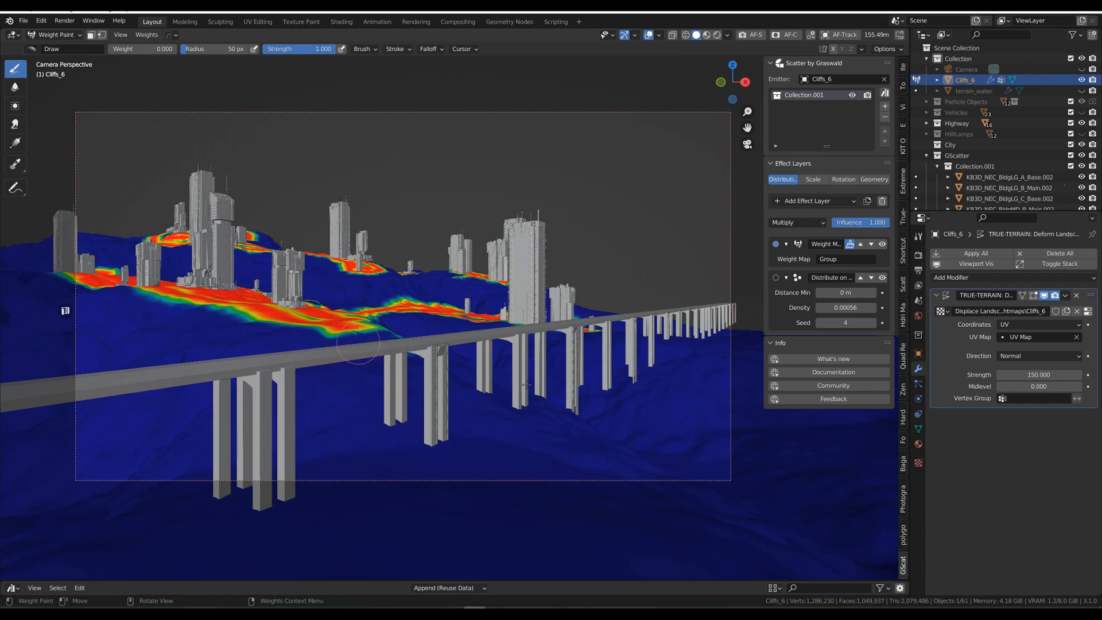
# Step: Set the brush weight back to 1, paint more areas along the distant ridges and near hillside, and leave weight painting
pyautogui.moveTo(138, 49); pyautogui.dragTo(175, 49)
pyautogui.moveTo(95, 242)
pyautogui.mouseDown()
pyautogui.moveTo(224, 234)
pyautogui.moveTo(328, 263)
pyautogui.moveTo(251, 249)
pyautogui.mouseUp()
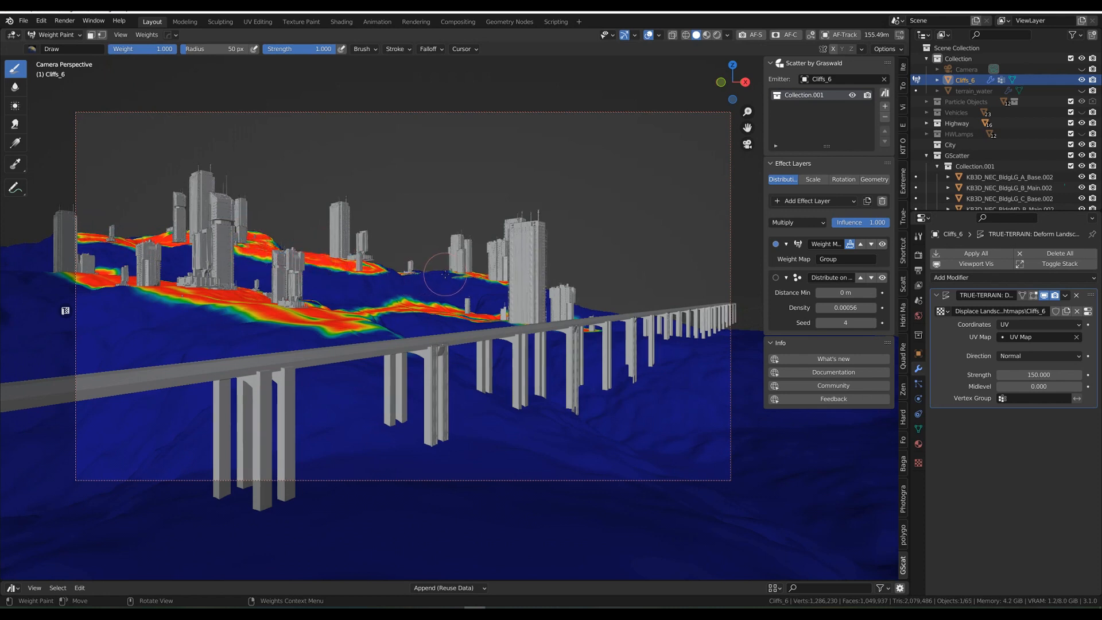
pyautogui.moveTo(449, 273); pyautogui.dragTo(597, 308)
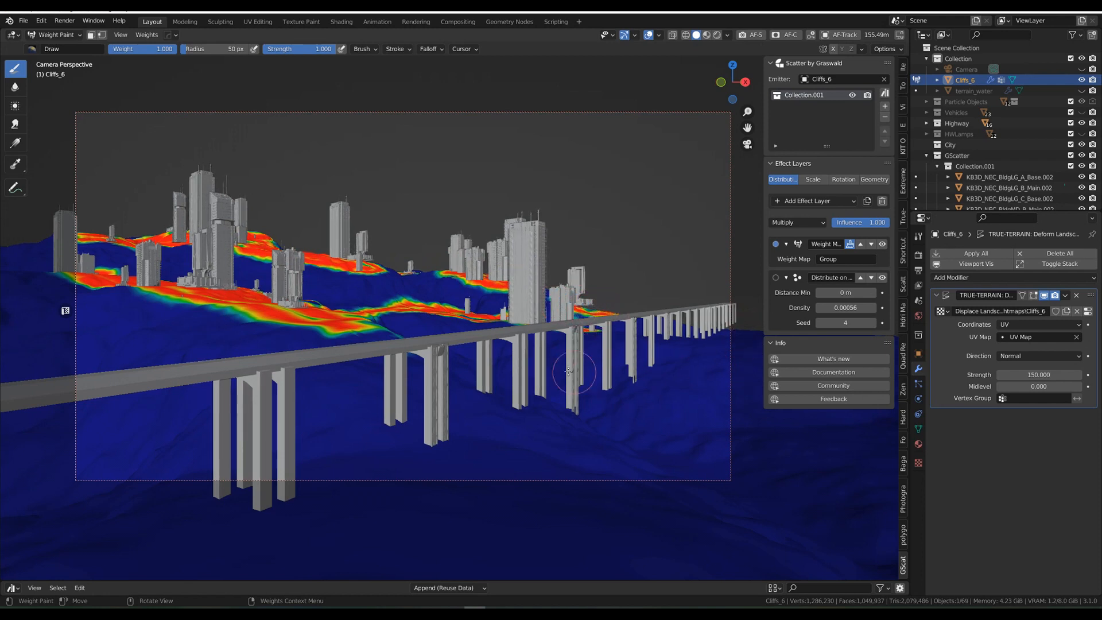
pyautogui.moveTo(253, 311)
pyautogui.mouseDown()
pyautogui.moveTo(232, 304)
pyautogui.moveTo(176, 323)
pyautogui.moveTo(270, 321)
pyautogui.moveTo(241, 304)
pyautogui.moveTo(217, 314)
pyautogui.mouseUp()
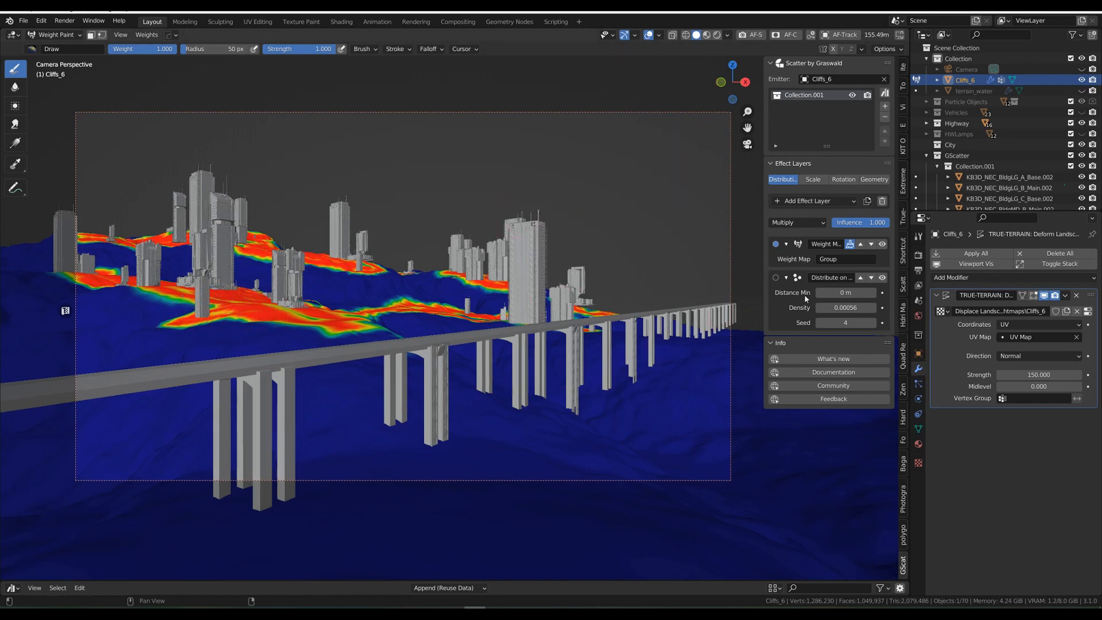
pyautogui.click(850, 244)
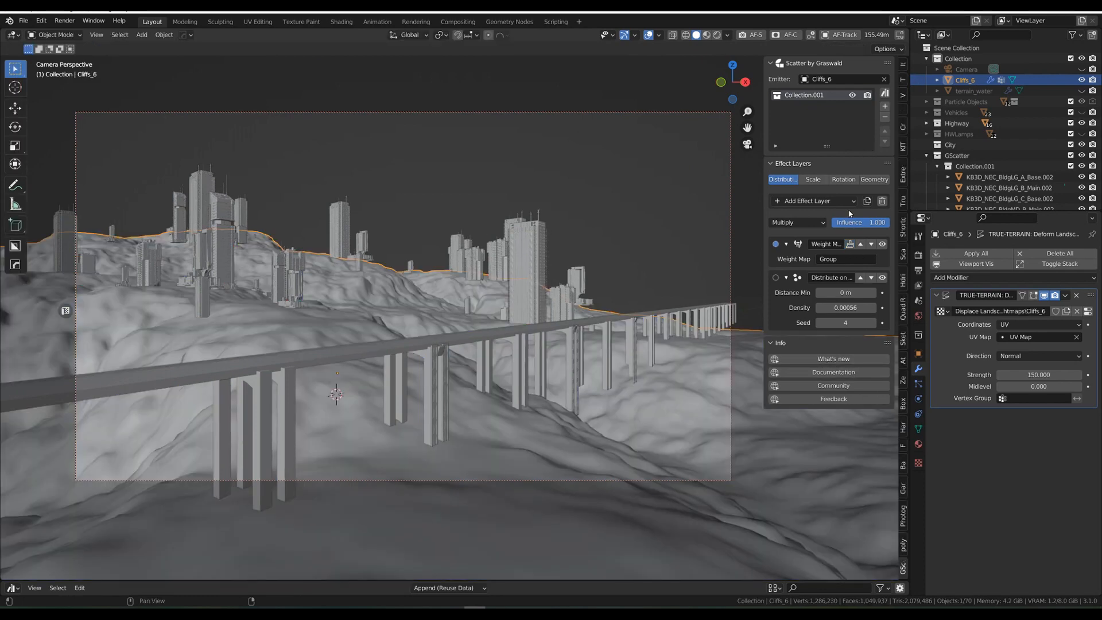
# Step: Set the distribution's density to 0.002563
pyautogui.click(838, 308)
pyautogui.click(841, 307)
pyautogui.hotkey('shift', 'Right')
pyautogui.write('2')
pyautogui.press('Return')
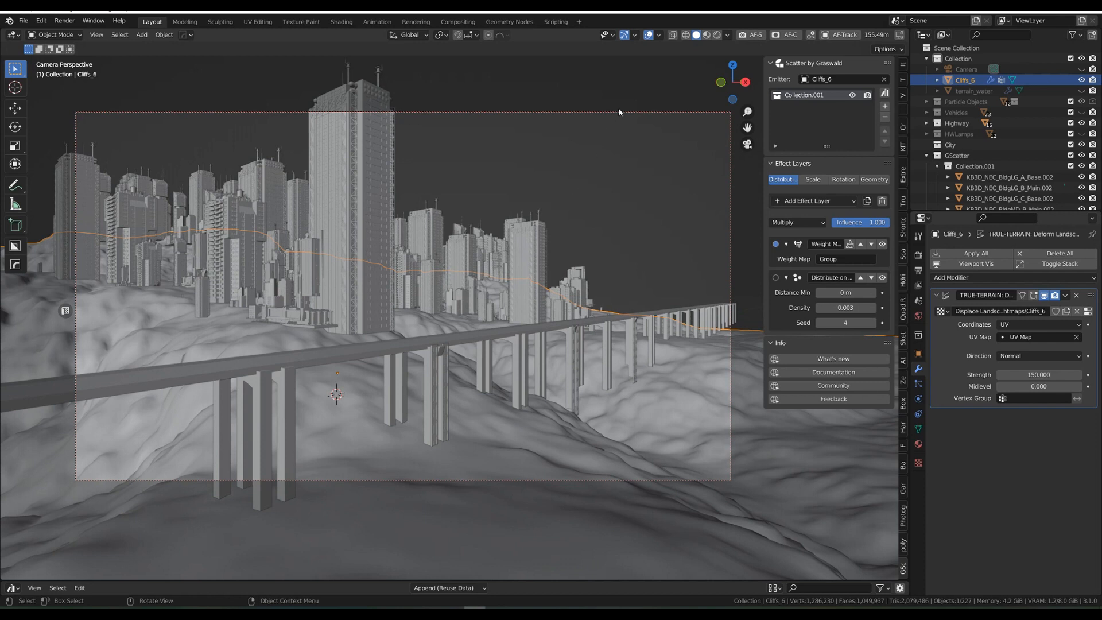
# Step: Deselect the terrain, switch the viewport to the rendered preview and show terrain_water again
pyautogui.click(632, 155)
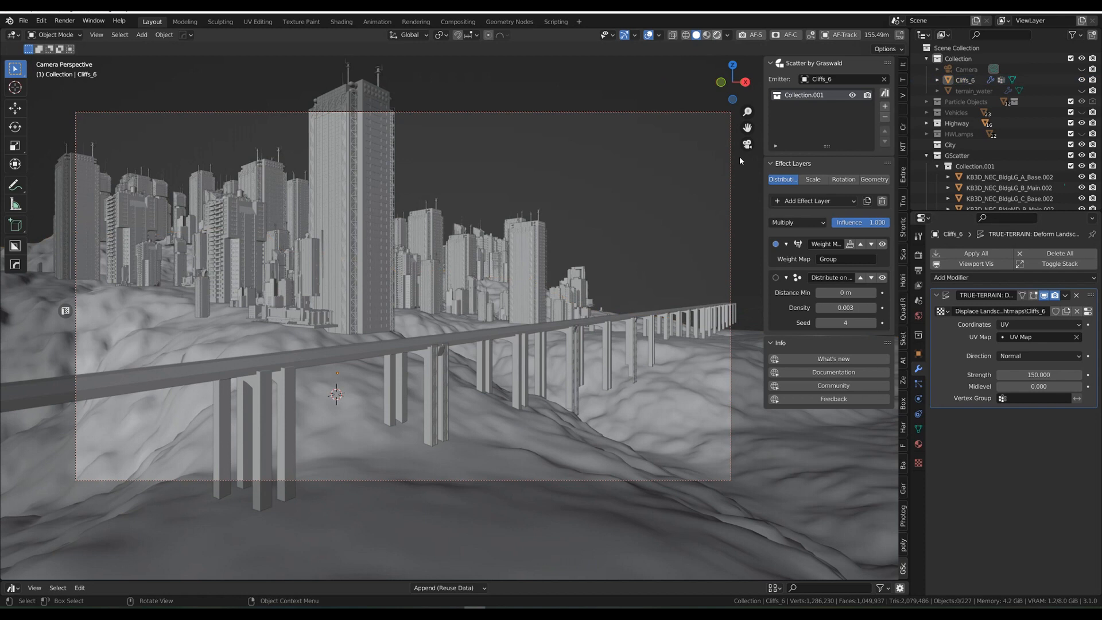
pyautogui.hotkey('shift', 'z')
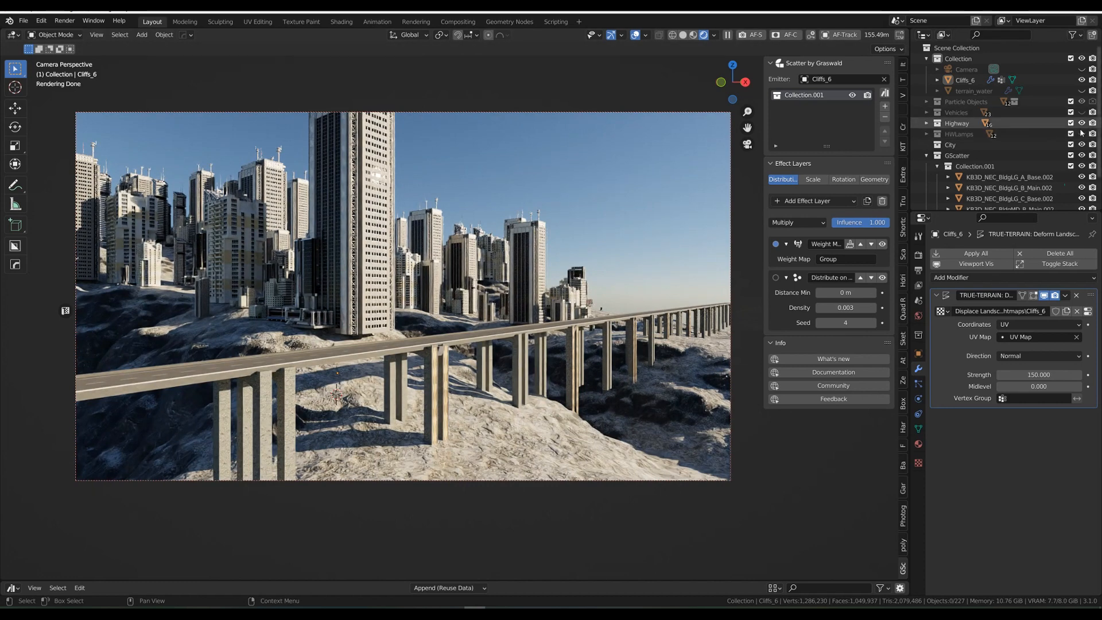
pyautogui.click(1081, 91)
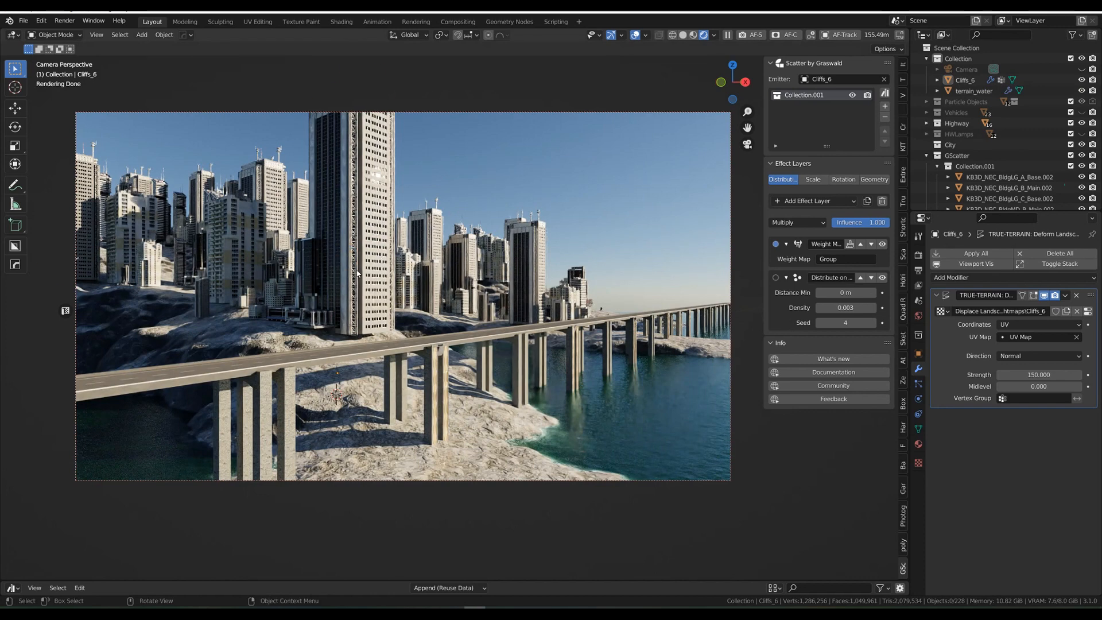
# Step: Select the scattered buildings and raise the distribution's density to 0.003563
pyautogui.click(666, 336)
pyautogui.click(848, 308)
pyautogui.press('Right')
pyautogui.press('Left')
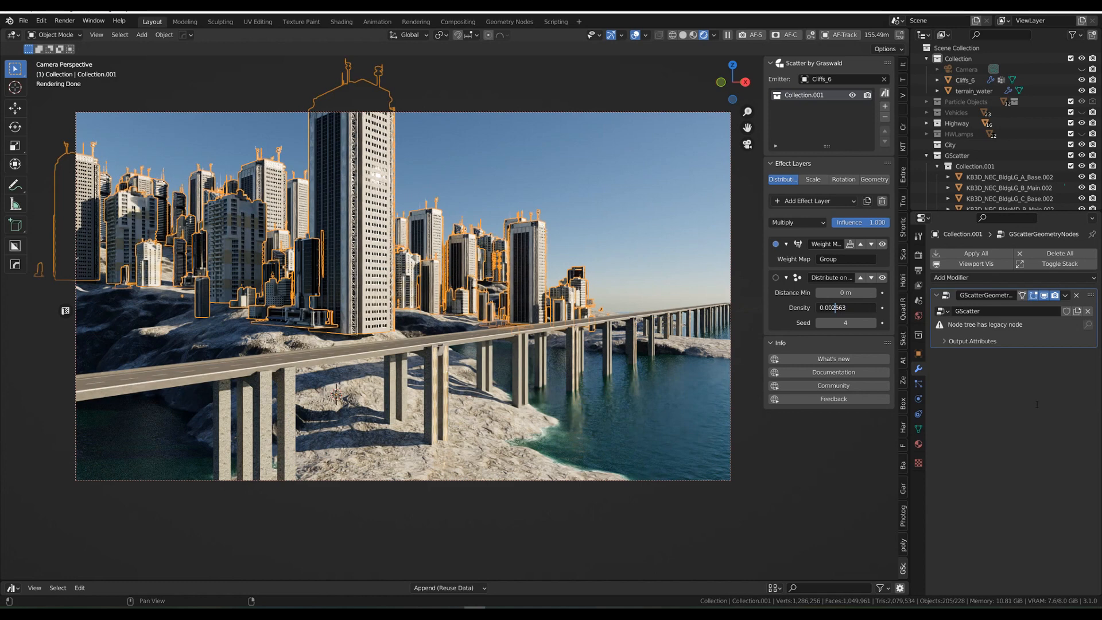
pyautogui.press('Delete')
pyautogui.write('3')
pyautogui.press('Return')
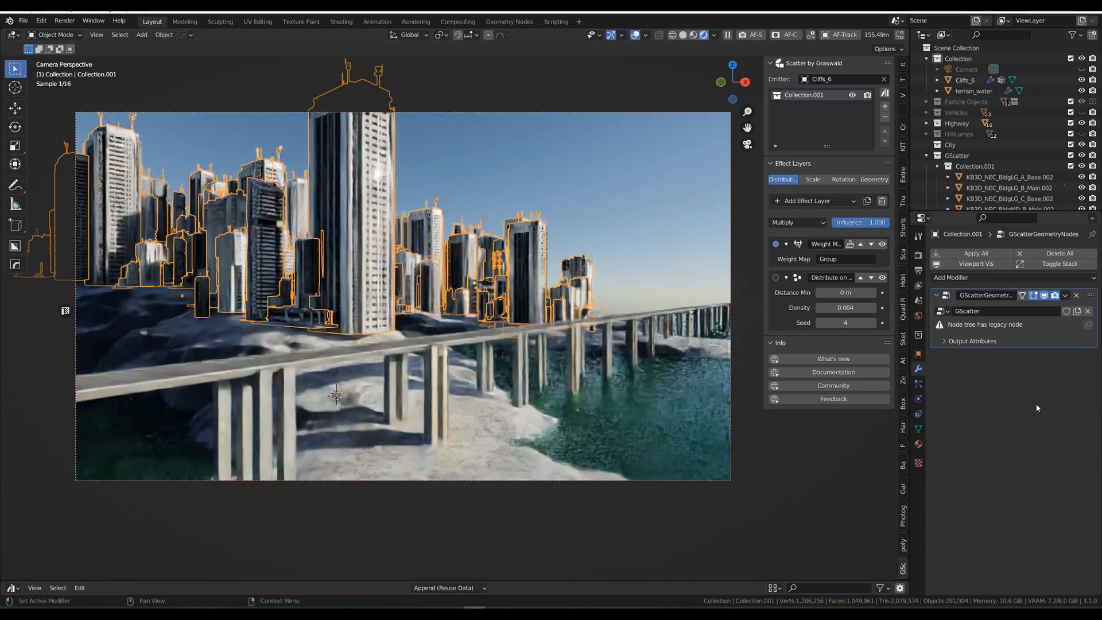
# Step: Set the distribution's seed to 7 and deselect the scattered buildings to view the layout
pyautogui.click(874, 323)
pyautogui.click(873, 323)
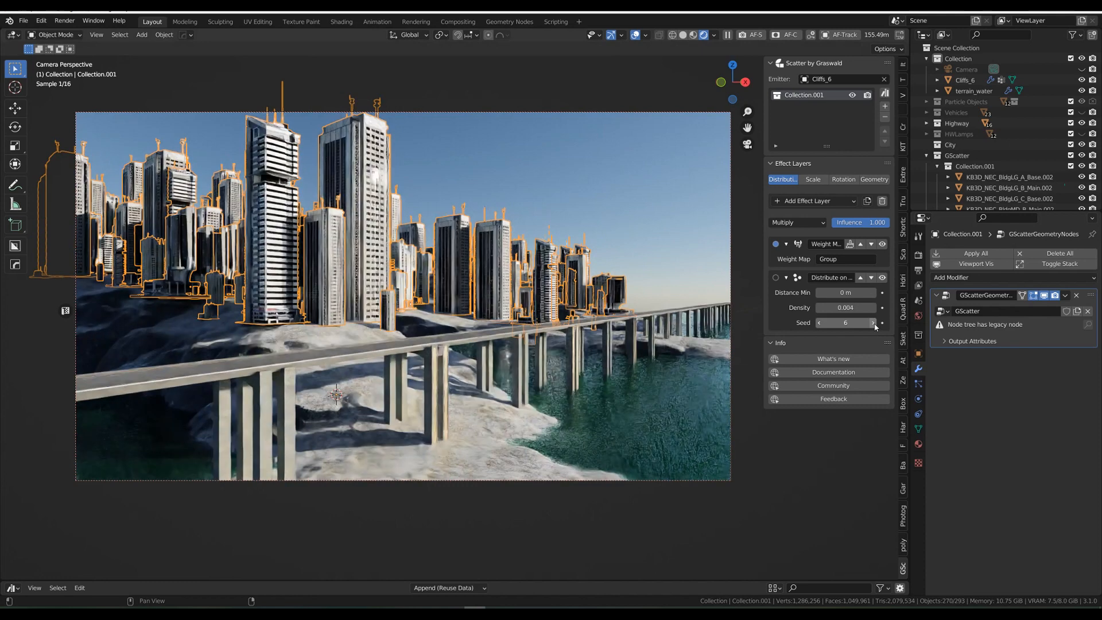
pyautogui.click(873, 323)
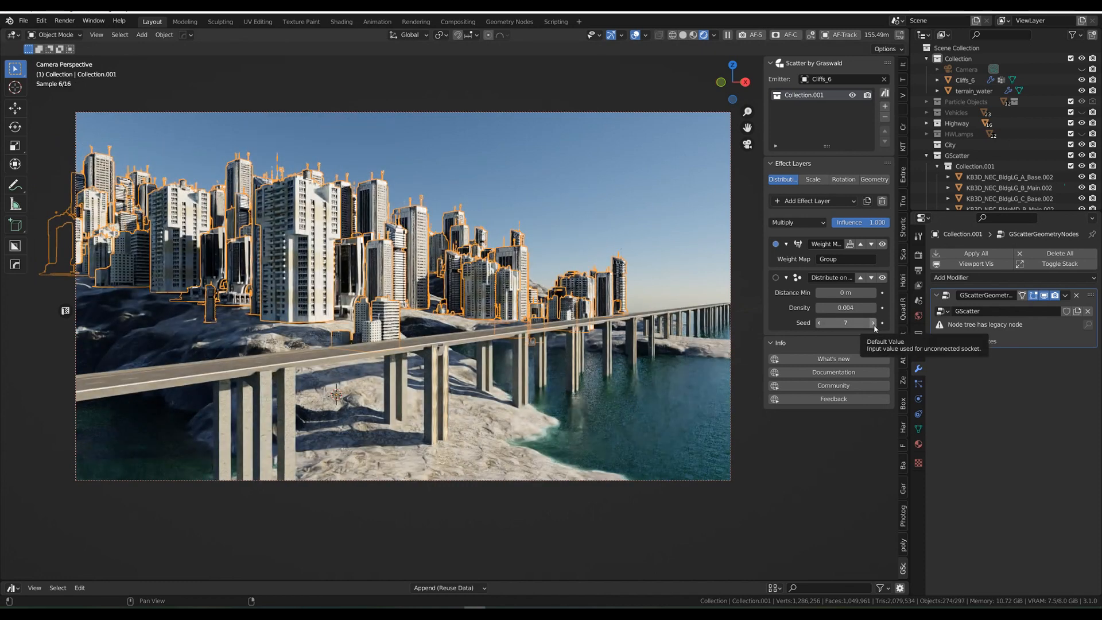
pyautogui.click(597, 193)
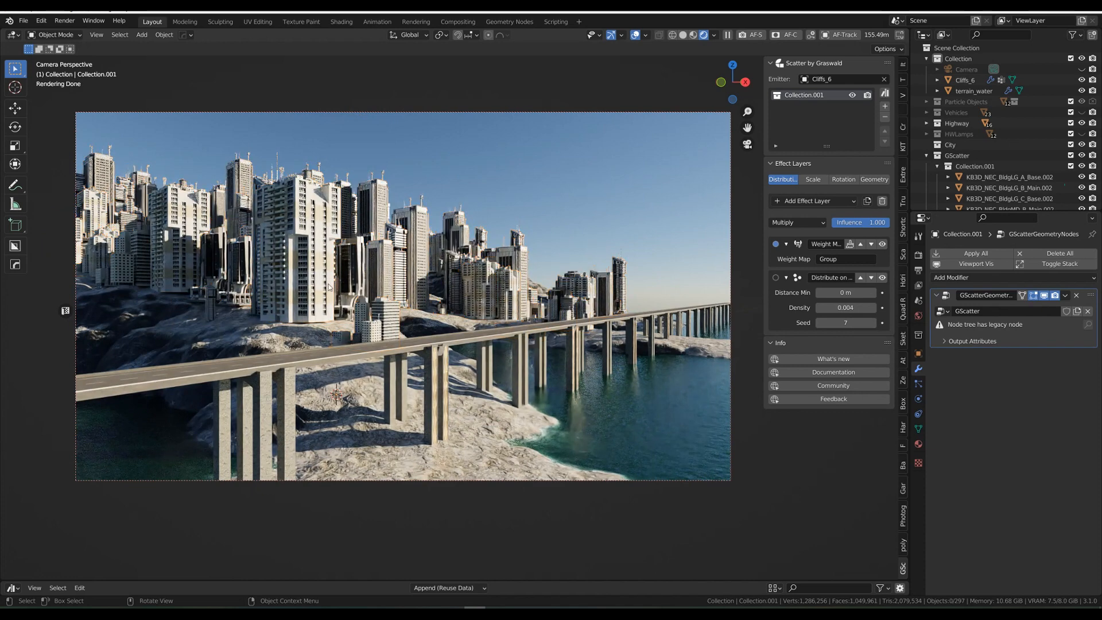
# Step: Reselect the scattered buildings and set their rotation randomization on Z to 90
pyautogui.click(492, 267)
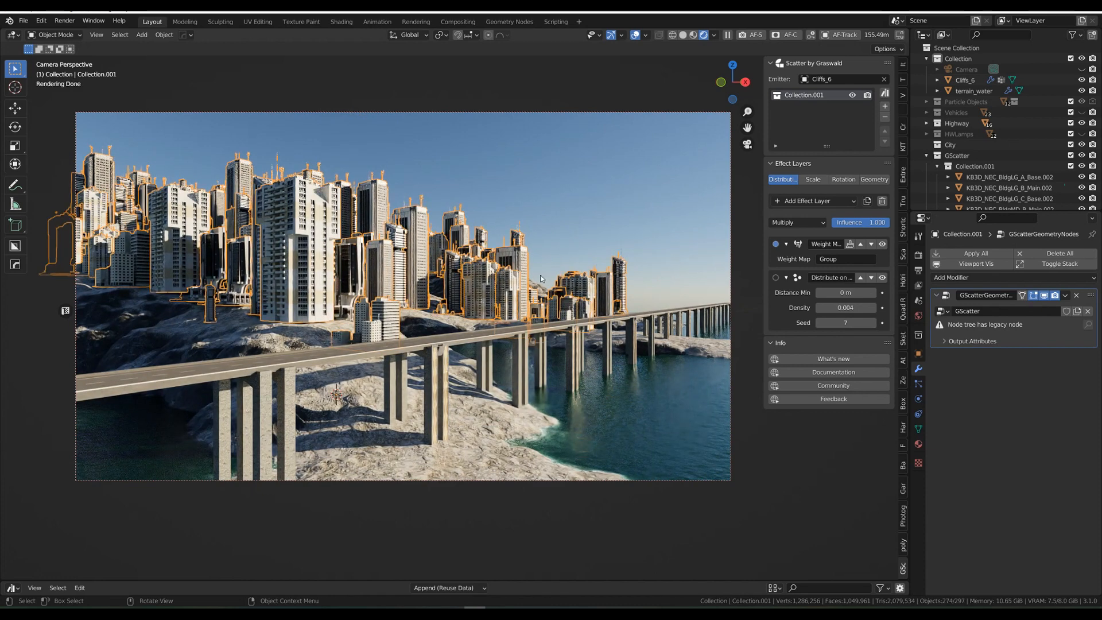
pyautogui.click(842, 179)
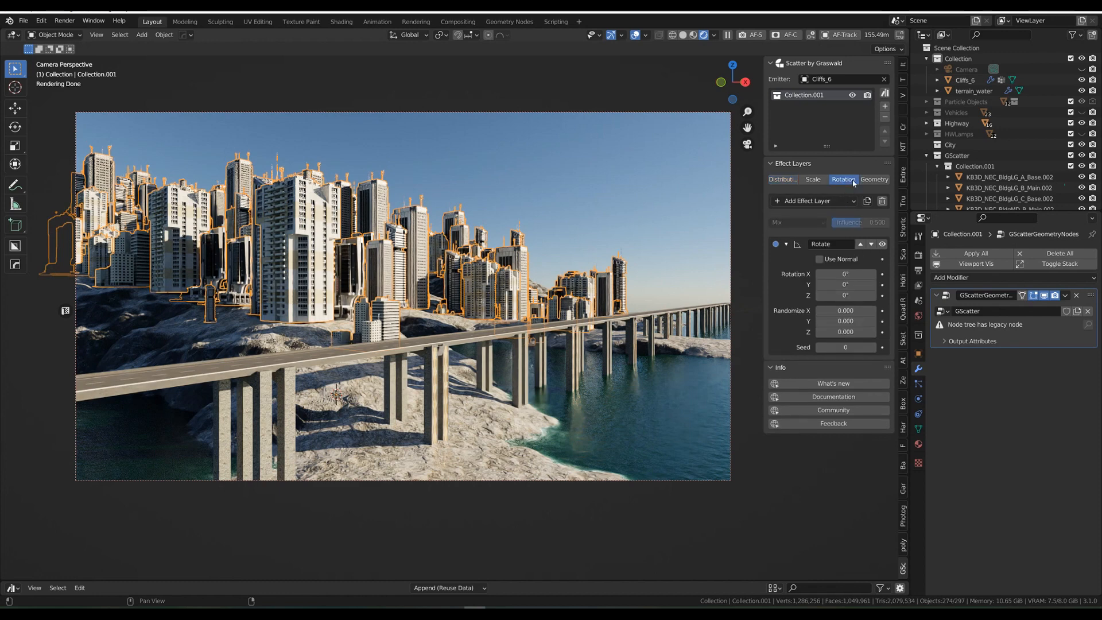
pyautogui.click(845, 331)
pyautogui.write('90')
pyautogui.press('Return')
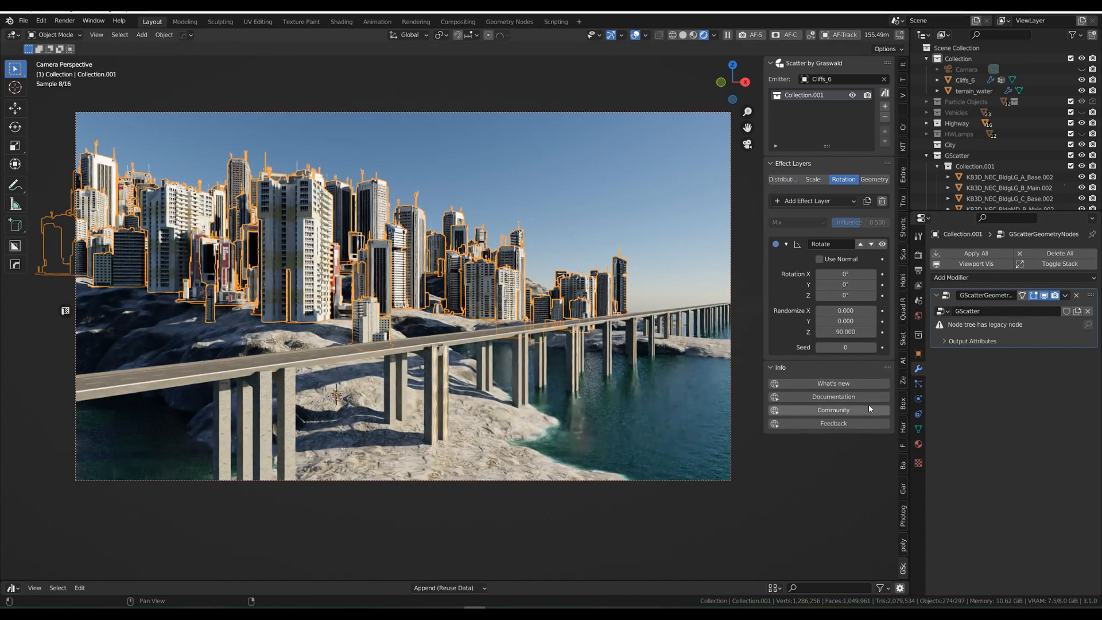
# Step: Set the seed of the Rotate effect layer to 4
pyautogui.click(872, 347)
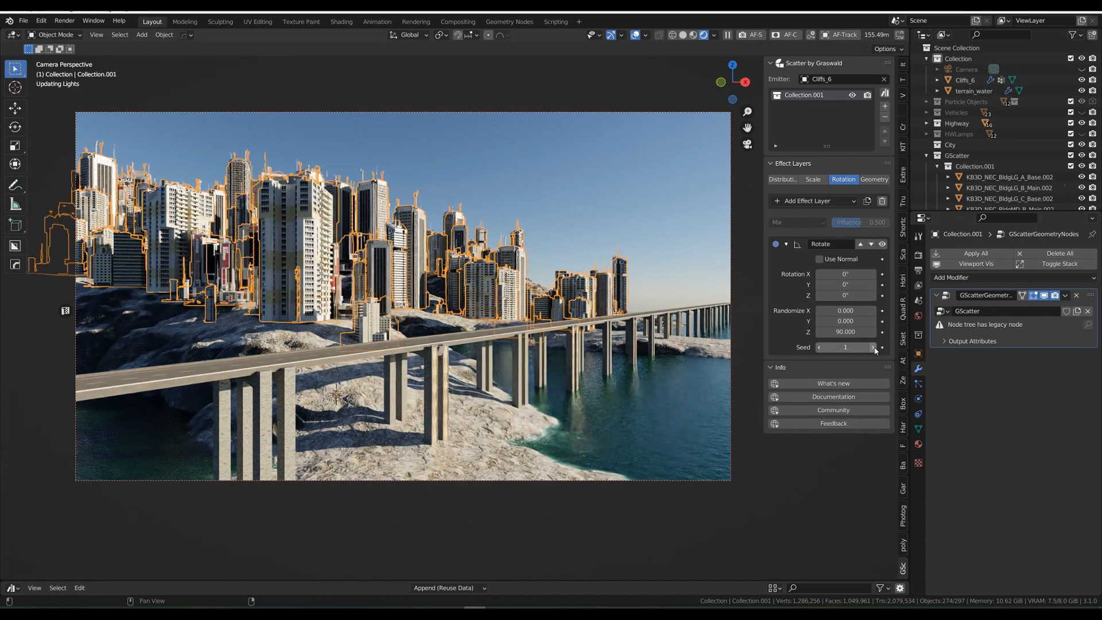
pyautogui.click(872, 347)
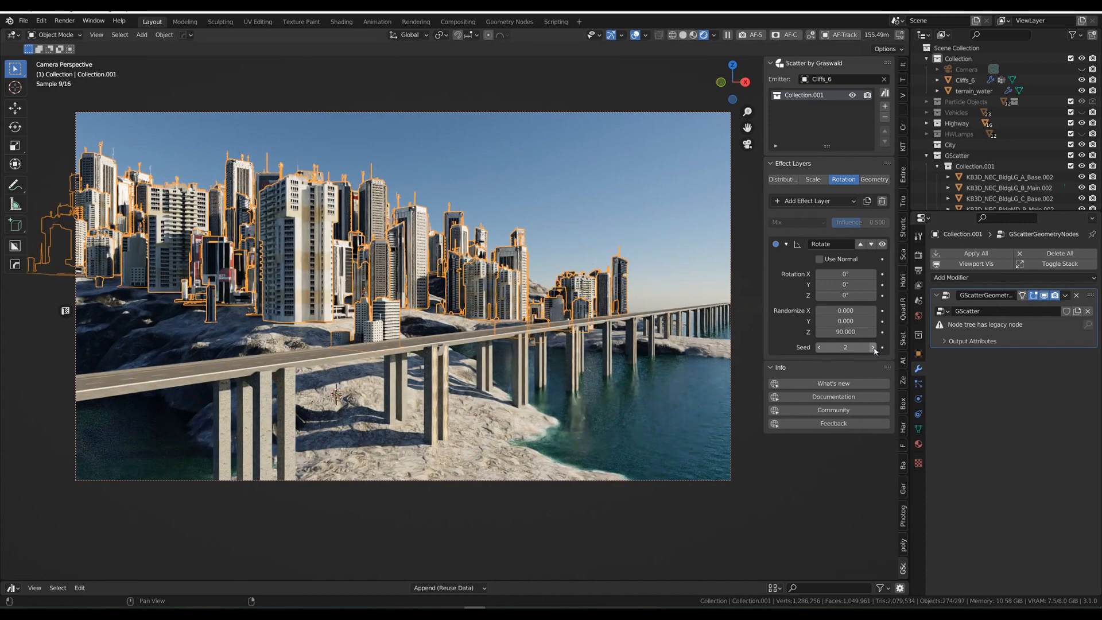
pyautogui.click(873, 347)
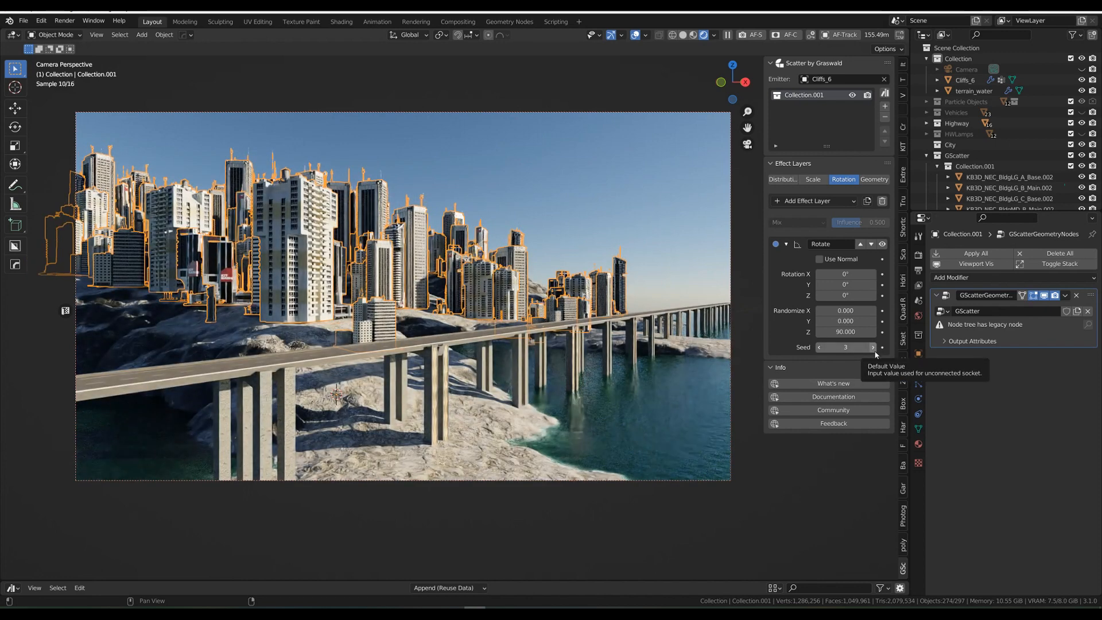
pyautogui.click(873, 348)
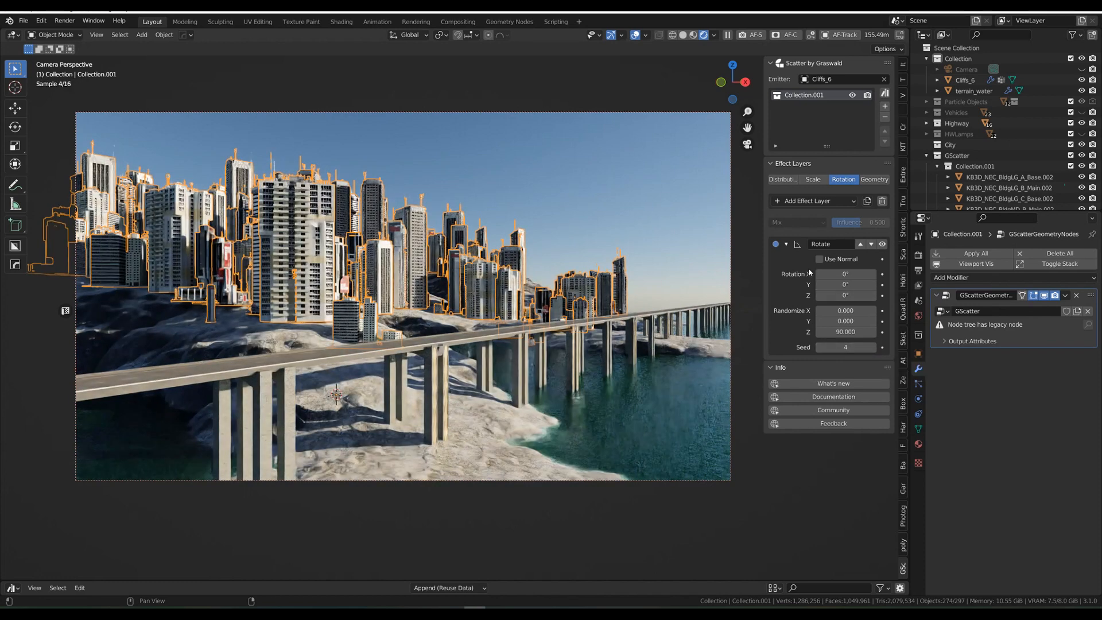
# Step: Try higher distribution seeds up to 11 and deselect the scattered buildings to view the layout
pyautogui.click(784, 182)
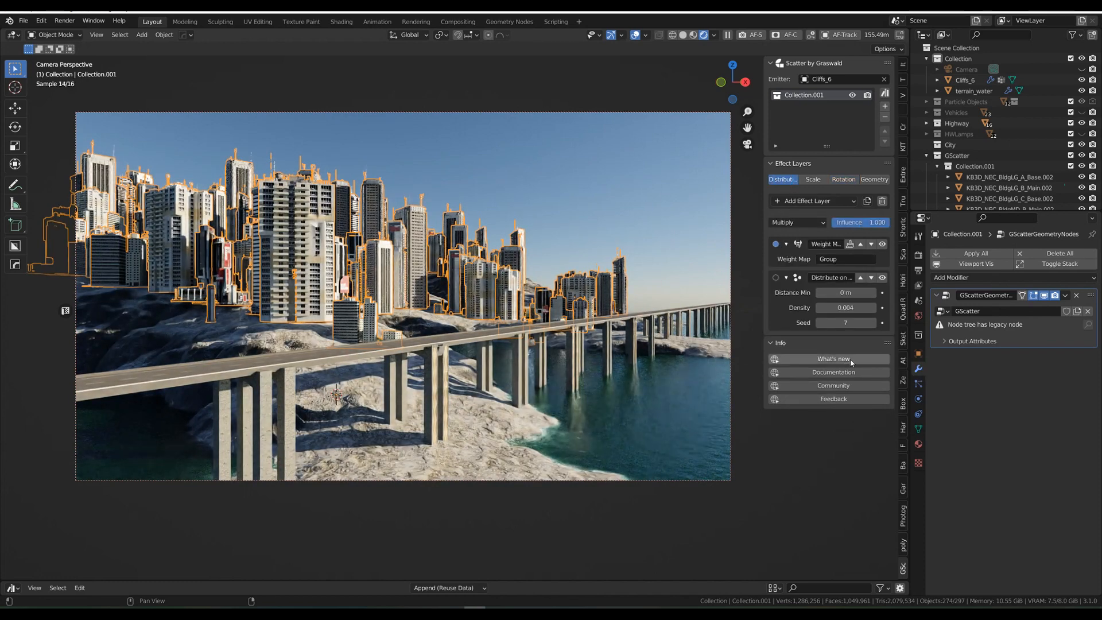
pyautogui.click(873, 323)
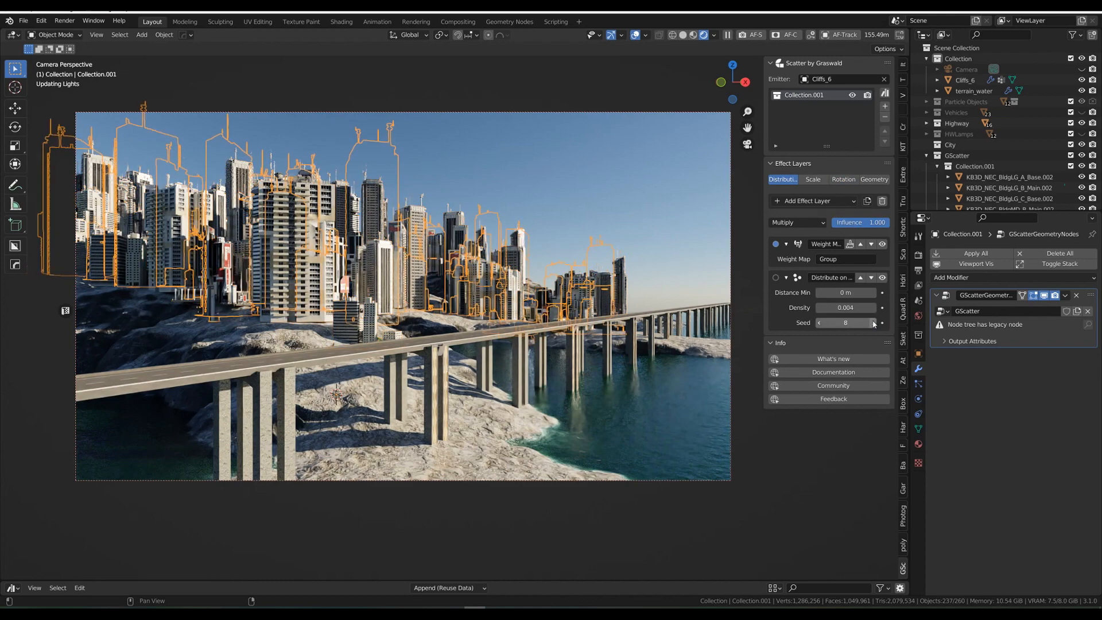
pyautogui.click(873, 323)
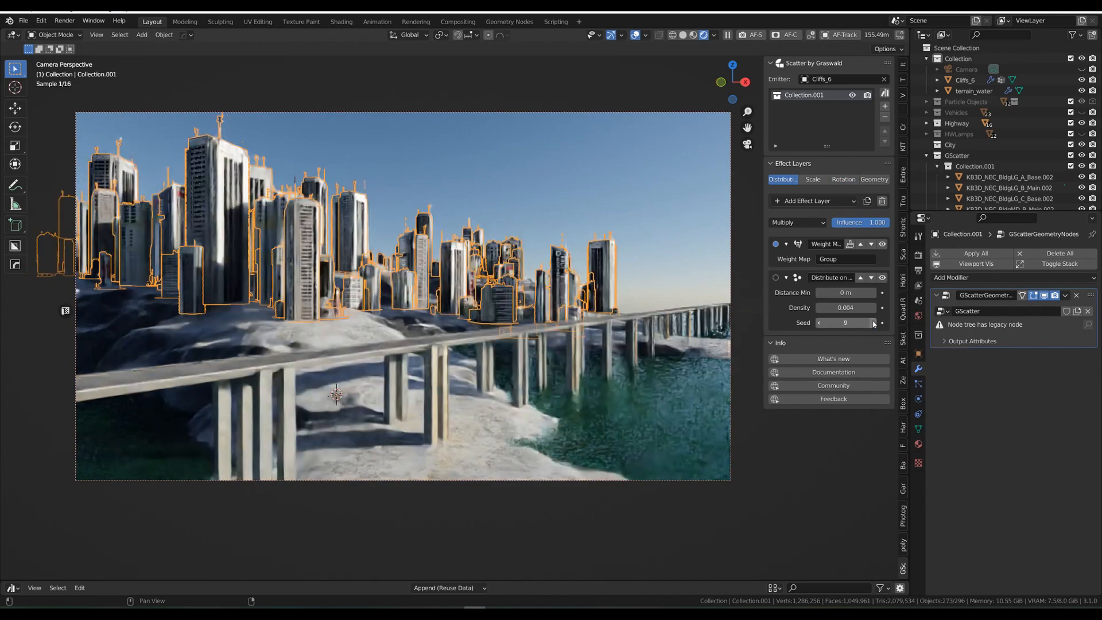
pyautogui.click(873, 323)
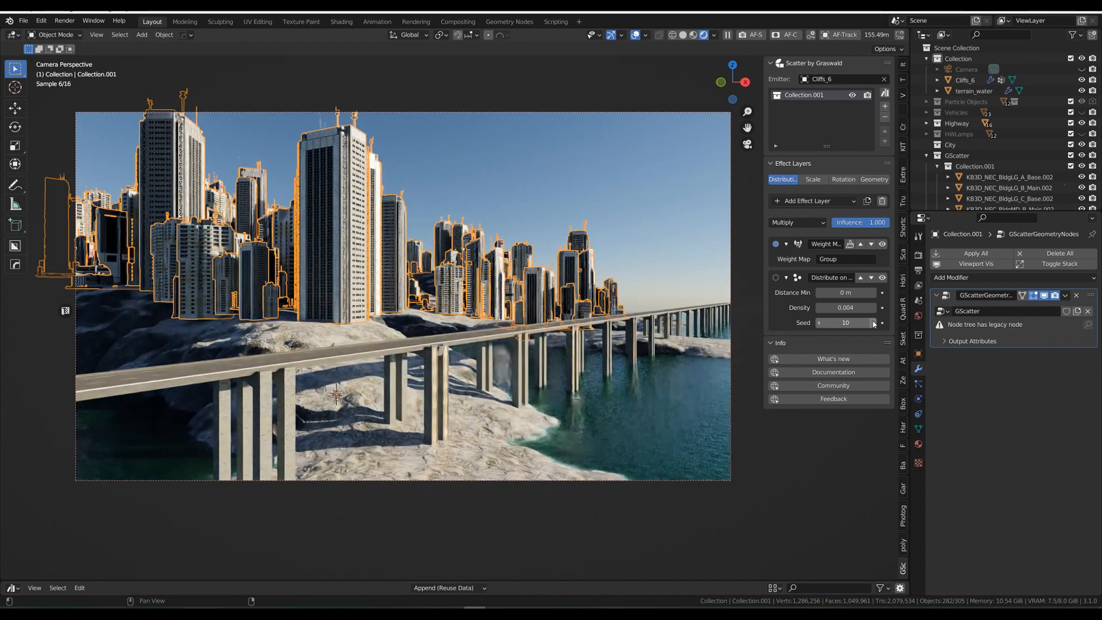
pyautogui.click(873, 323)
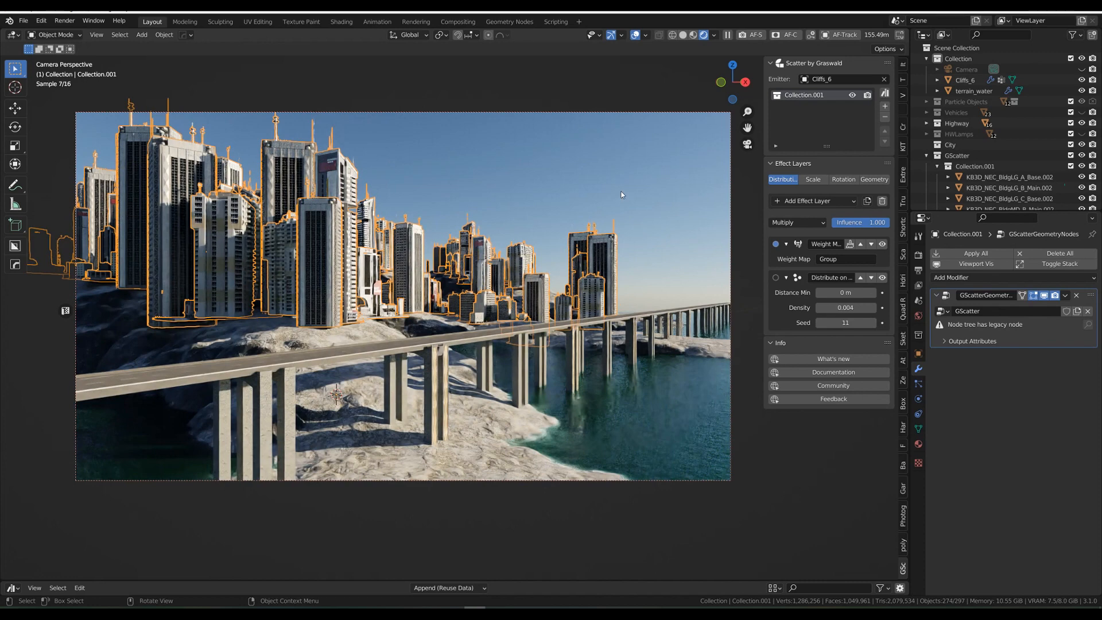
pyautogui.click(620, 192)
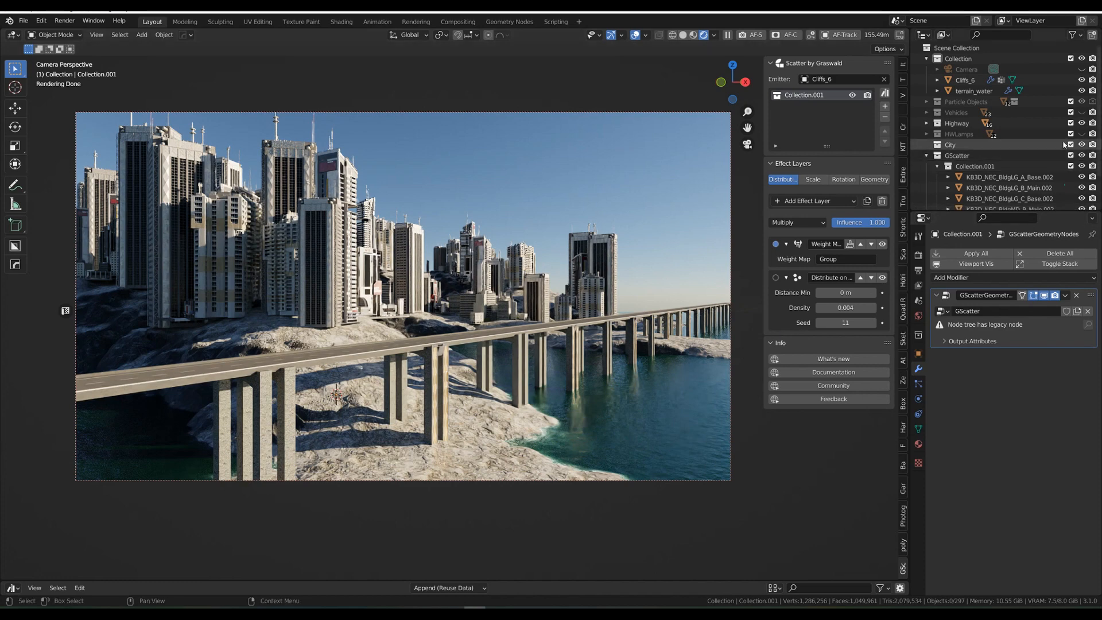
# Step: Show the HWLamps and Vehicles collections in the rendered view, and hide both again
pyautogui.click(1081, 134)
pyautogui.click(1081, 112)
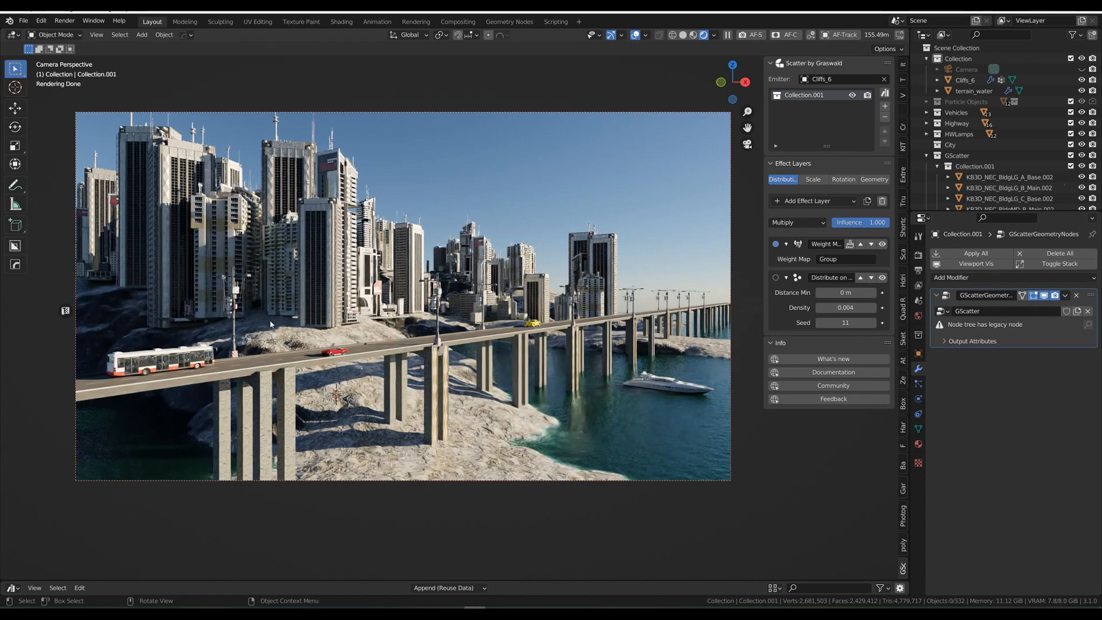
pyautogui.click(902, 201)
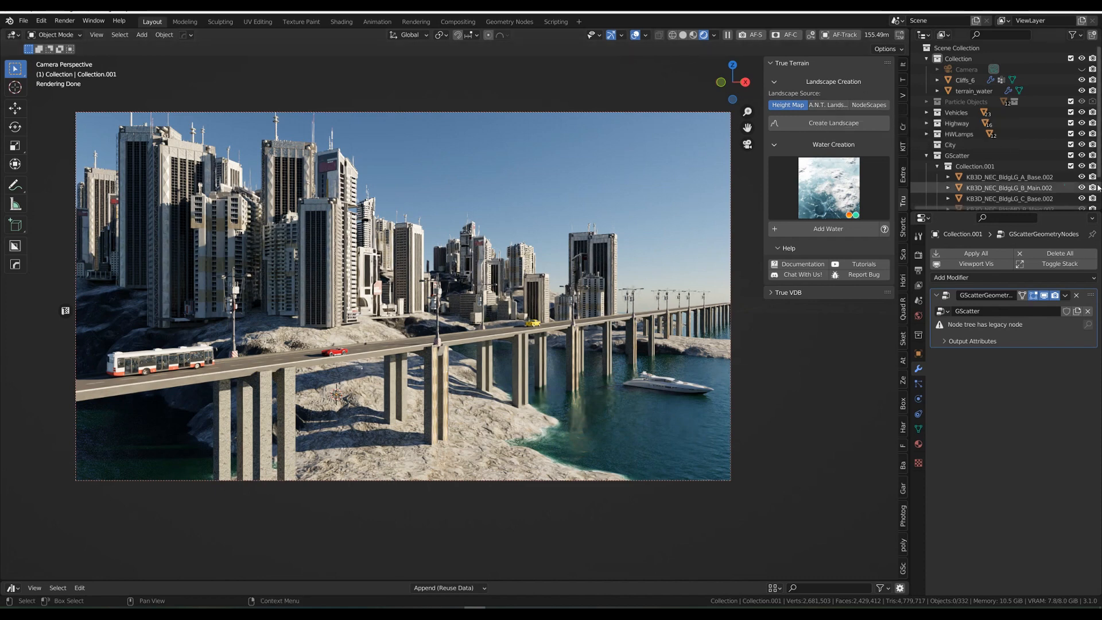
pyautogui.click(1081, 112)
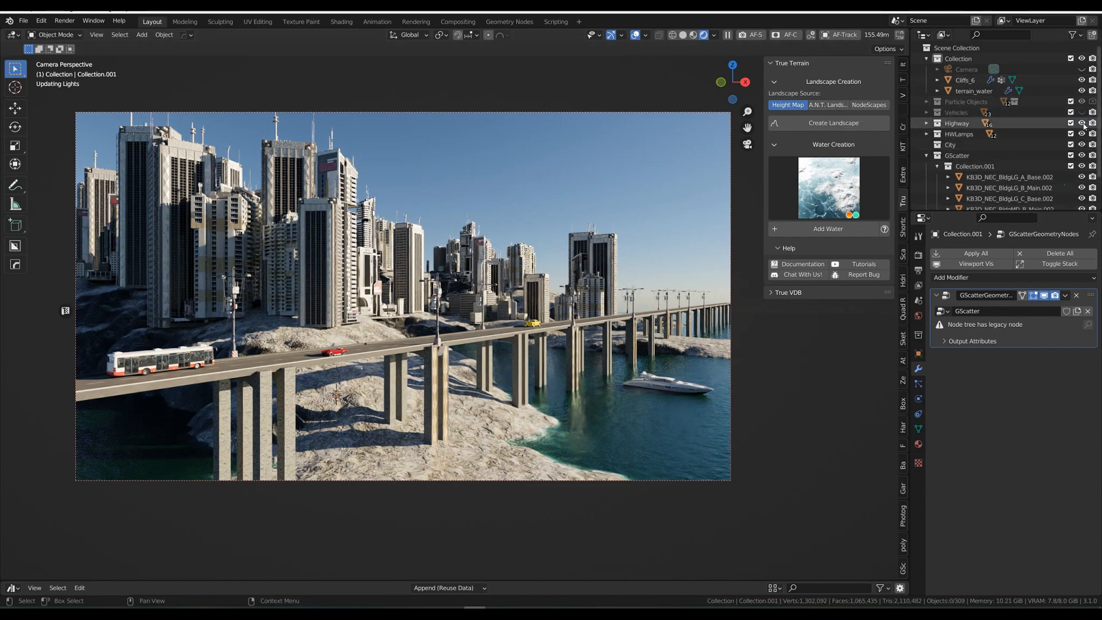
pyautogui.click(1080, 134)
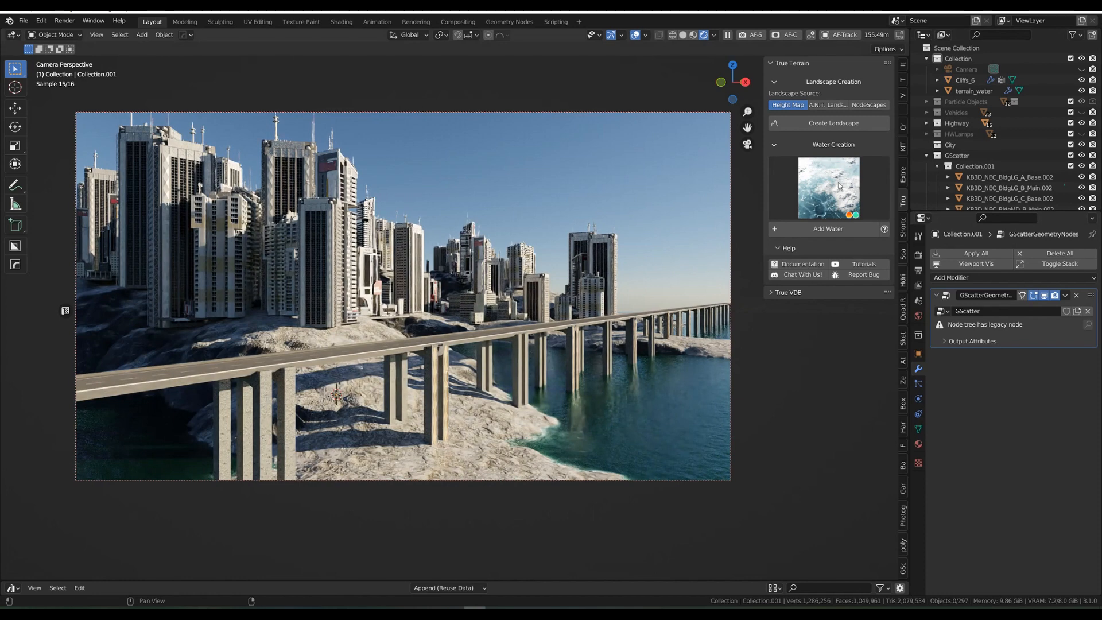
# Step: Select the Cliffs_6 terrain and add the Berg_PalmMix1 particle assets to it with True Terrain
pyautogui.click(467, 423)
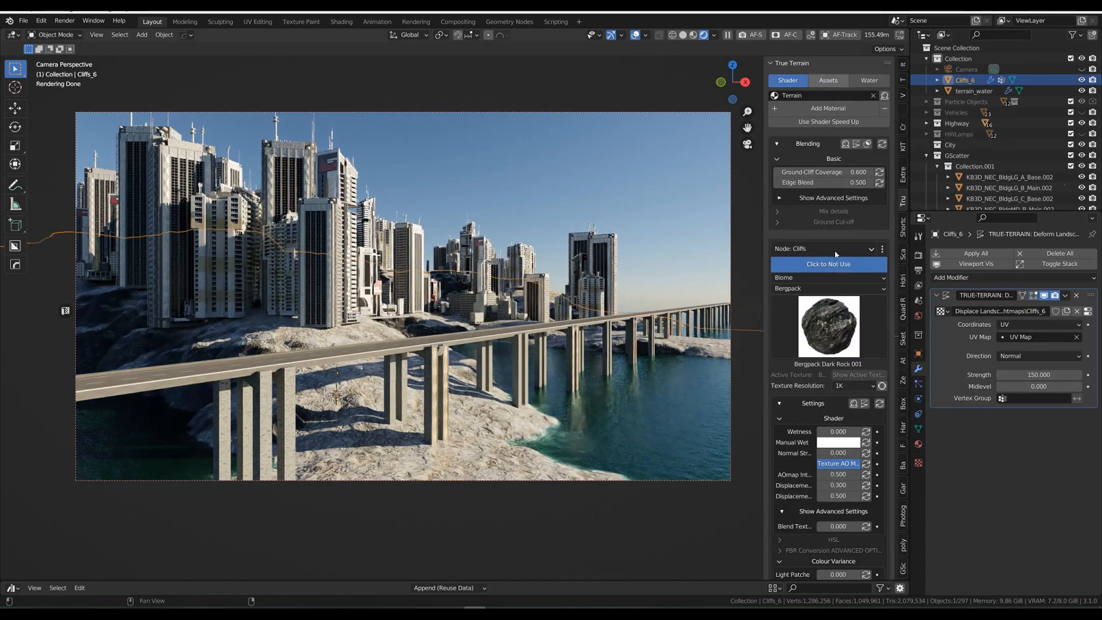
pyautogui.click(835, 80)
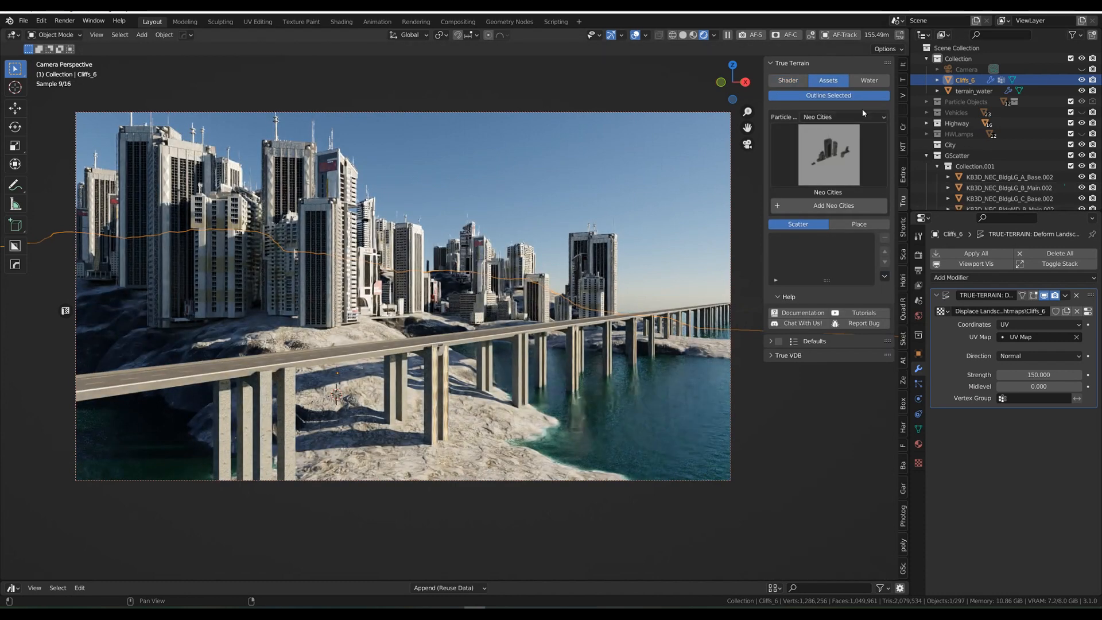
pyautogui.click(829, 118)
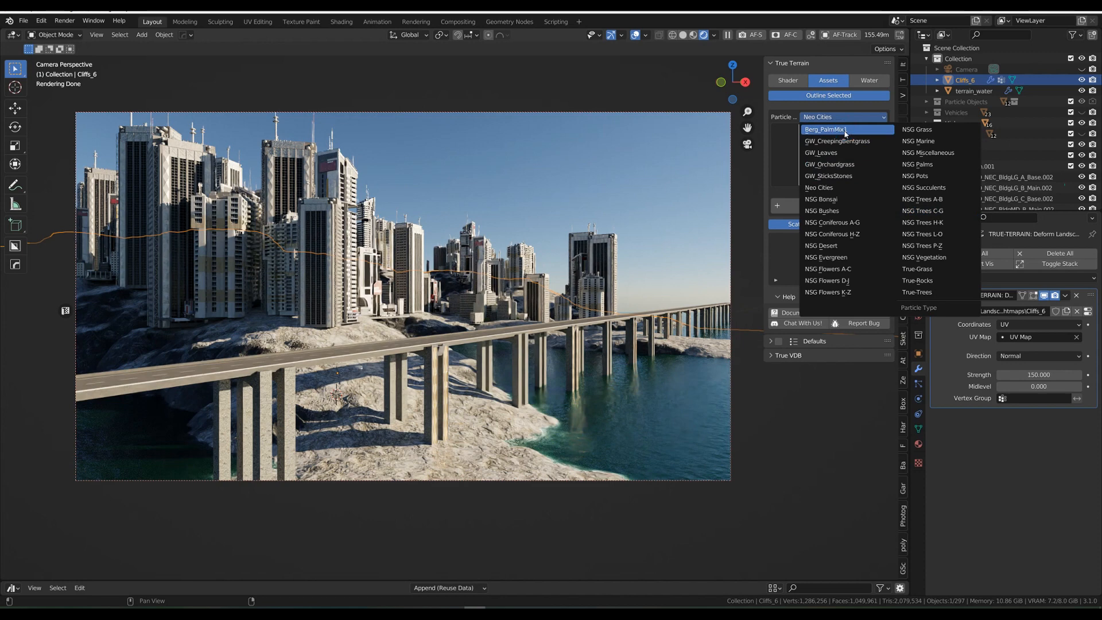
pyautogui.press('Return')
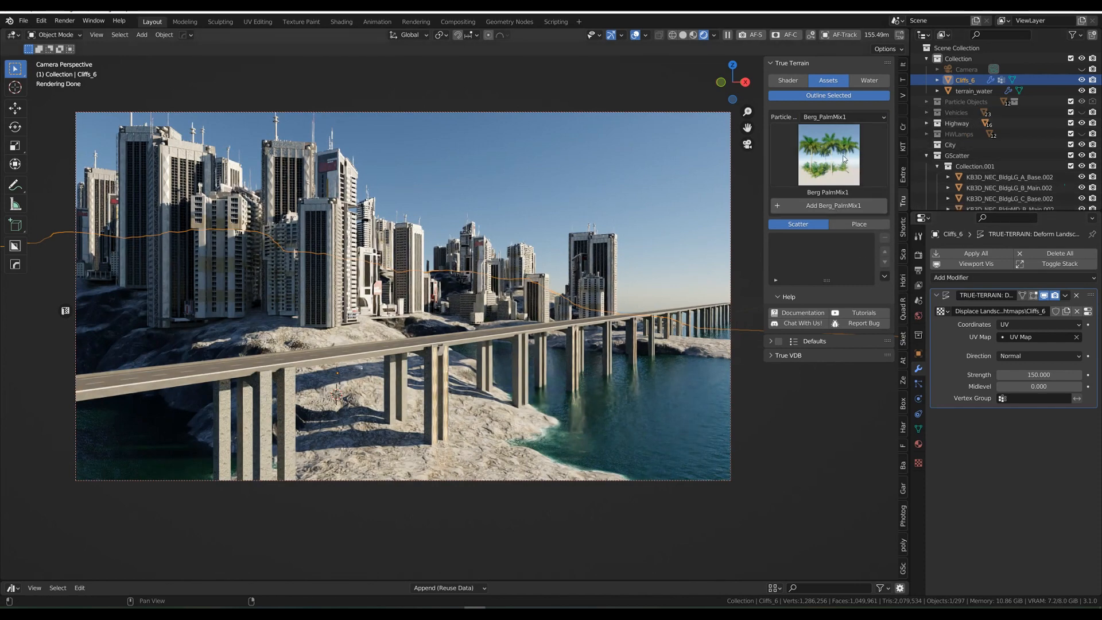
pyautogui.click(819, 207)
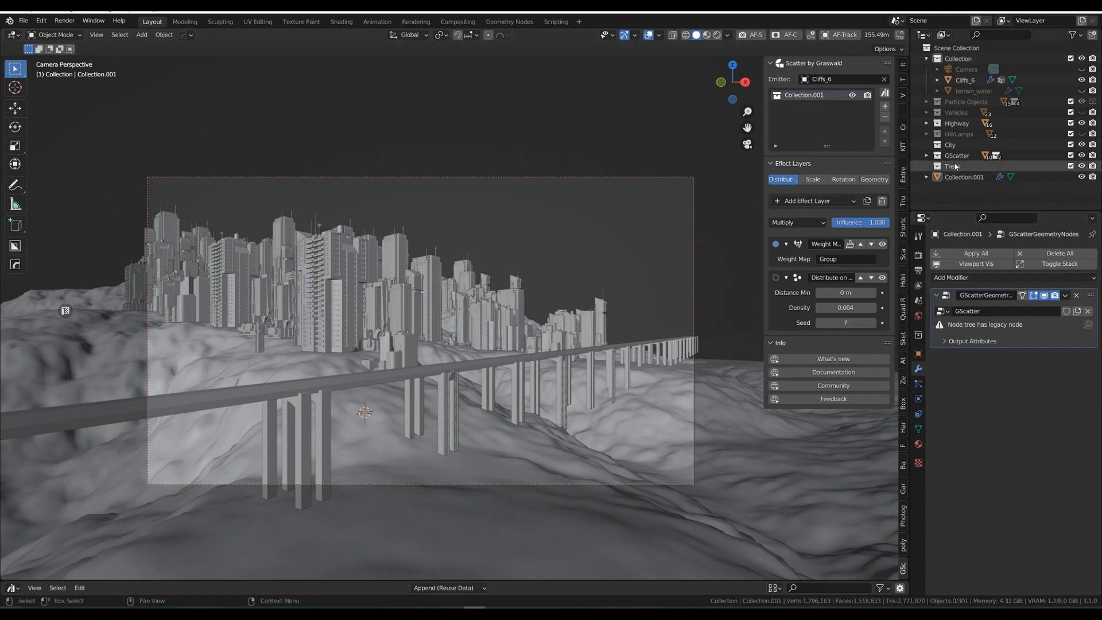
# Step: Place a Chilean wine palm 2 from NSG Palms on Cliffs_6, on the hillside in front of the large tower, and select it
pyautogui.scroll(-2, 524, 453)
pyautogui.scroll(4, 519, 443)
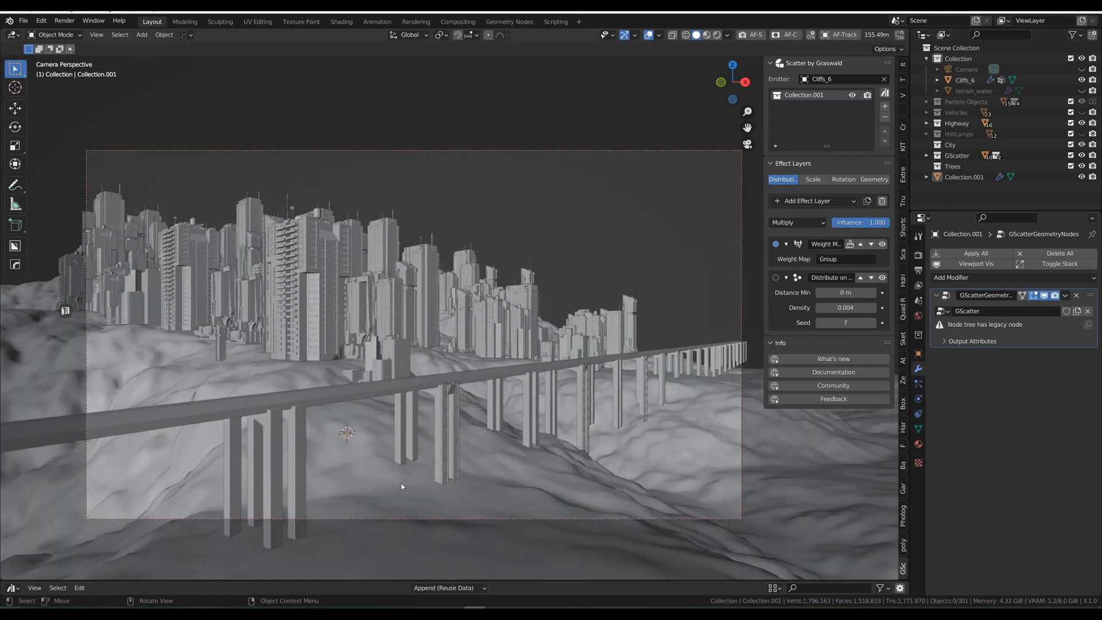
pyautogui.click(401, 487)
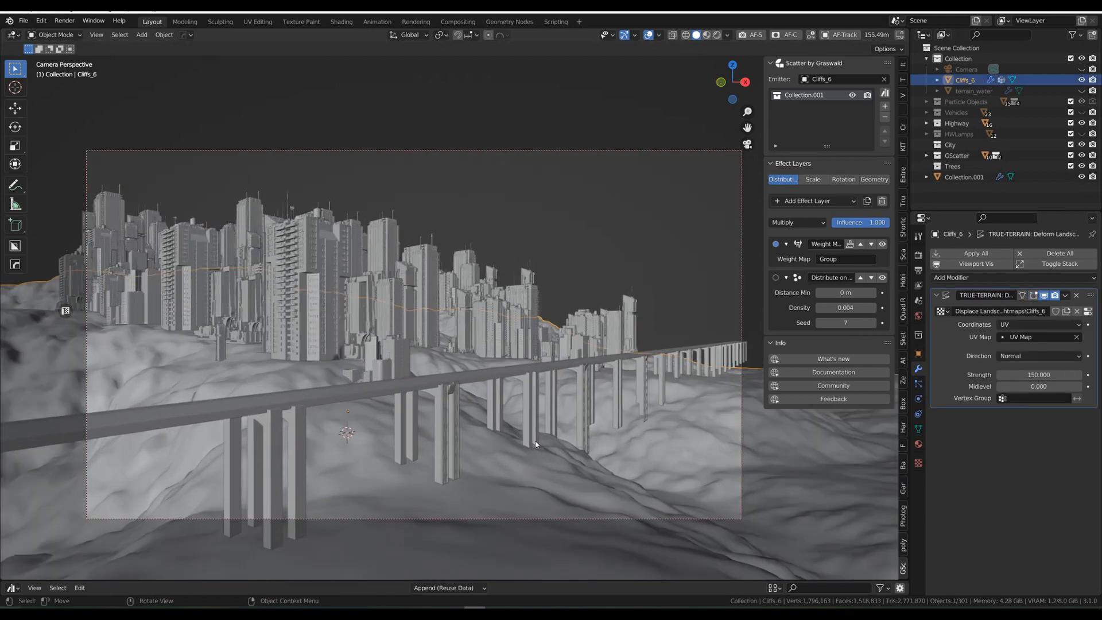
pyautogui.click(903, 202)
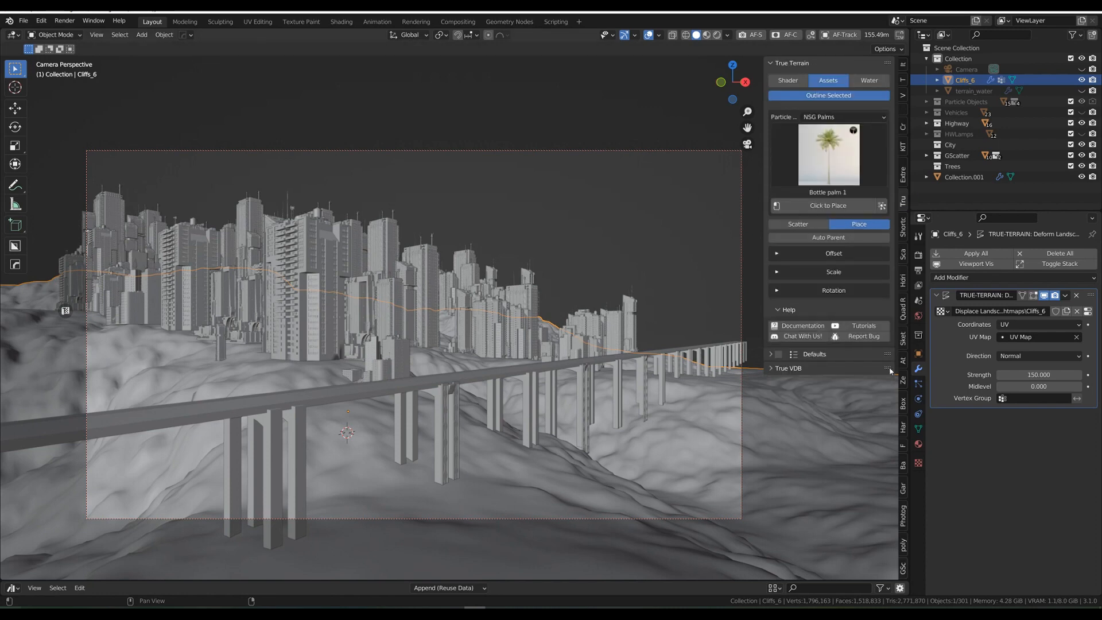
pyautogui.click(847, 161)
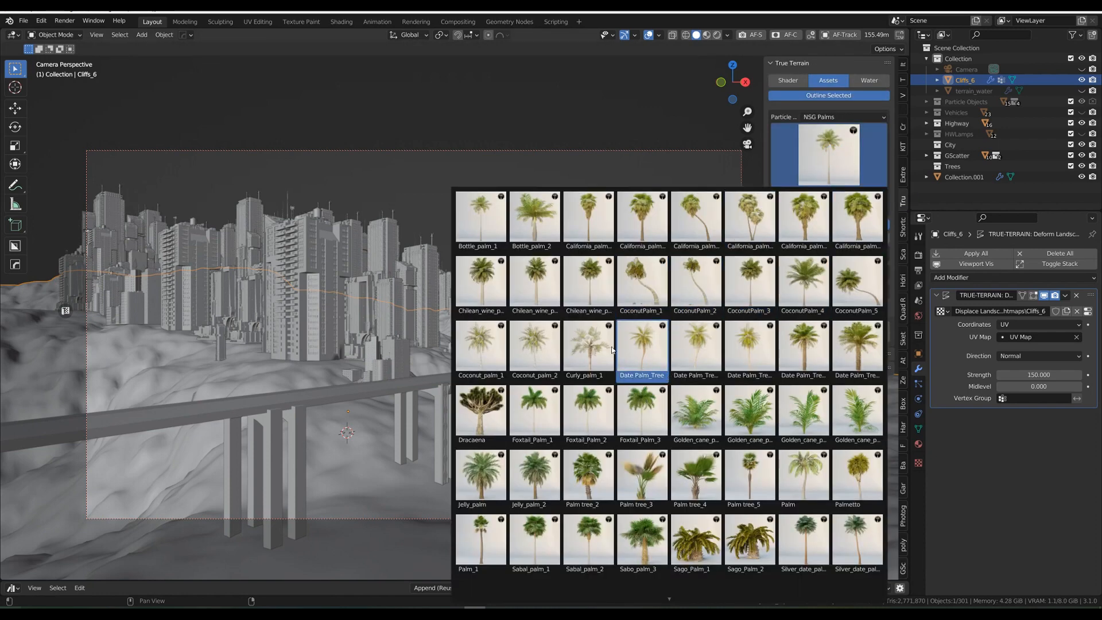
pyautogui.click(538, 283)
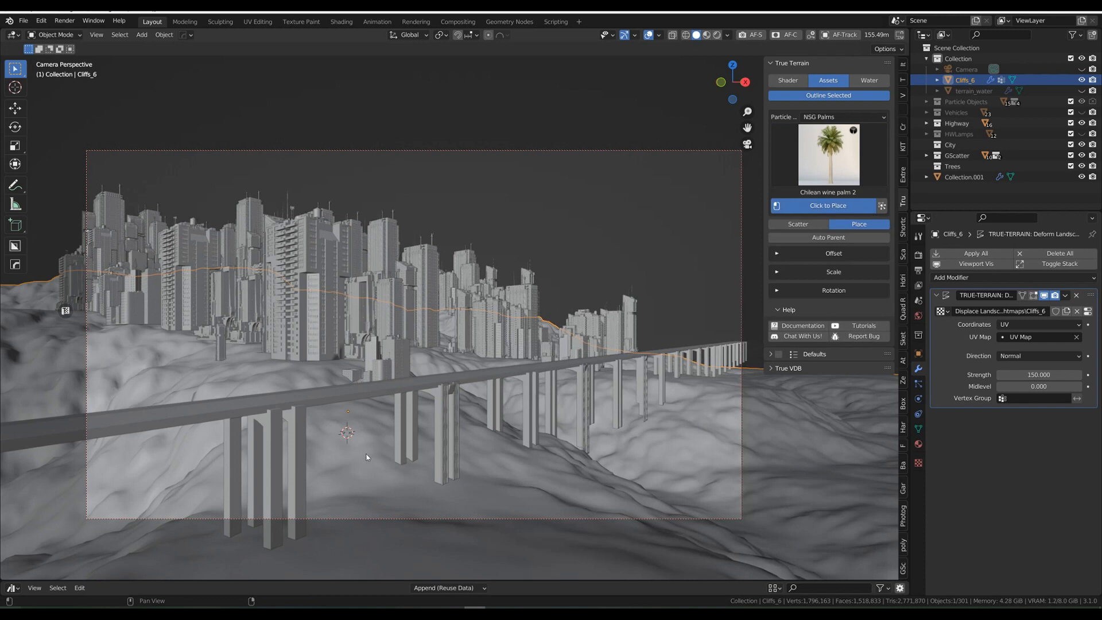
pyautogui.click(301, 372)
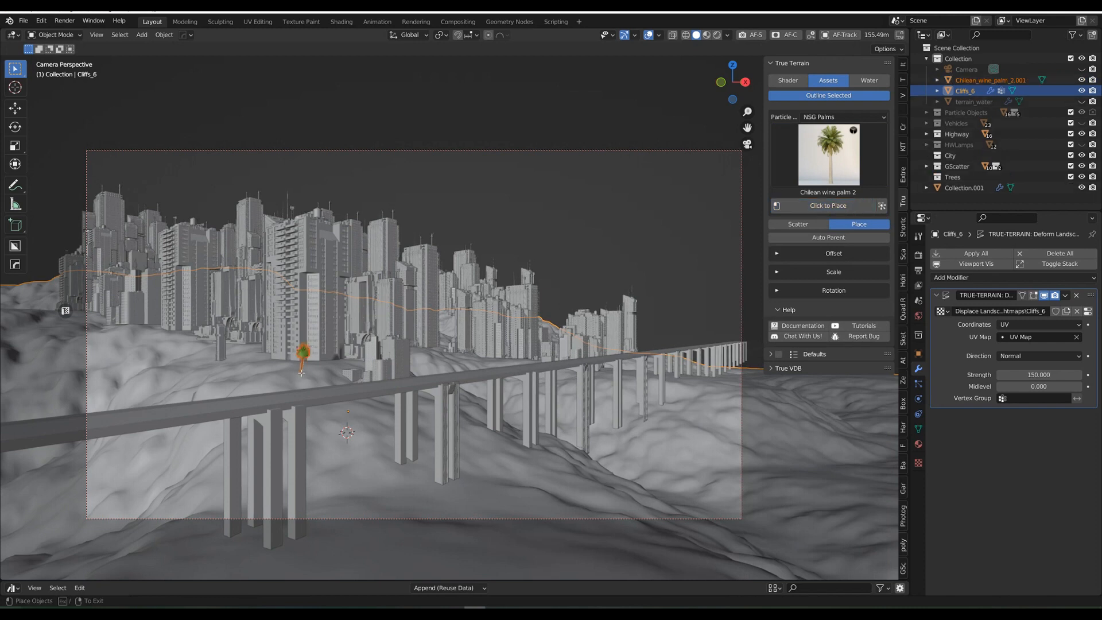
pyautogui.press('Escape')
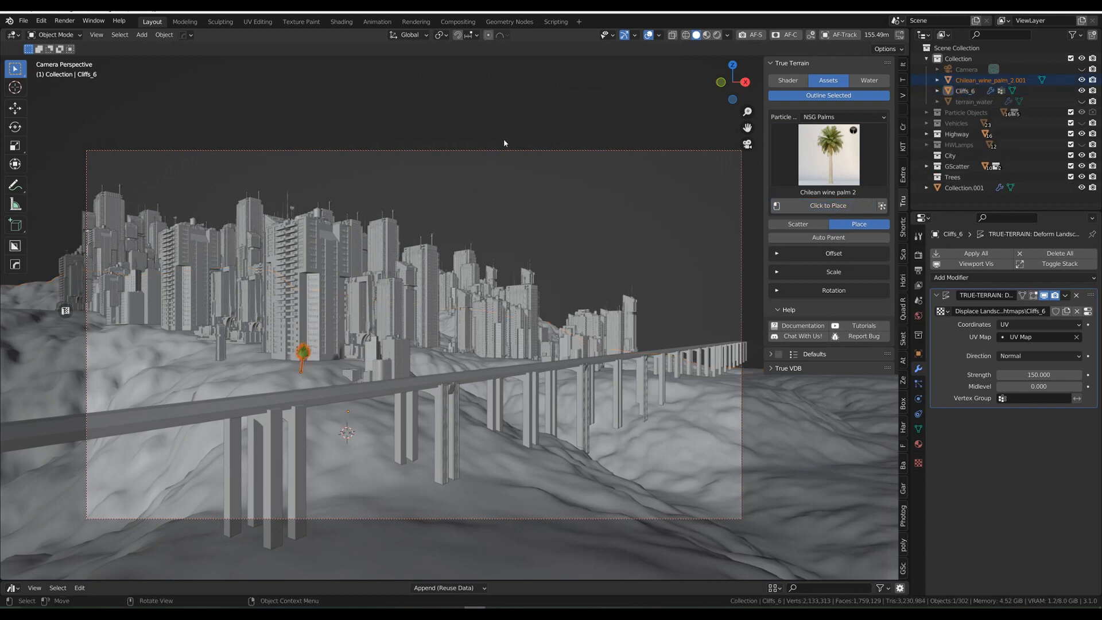
pyautogui.click(312, 353)
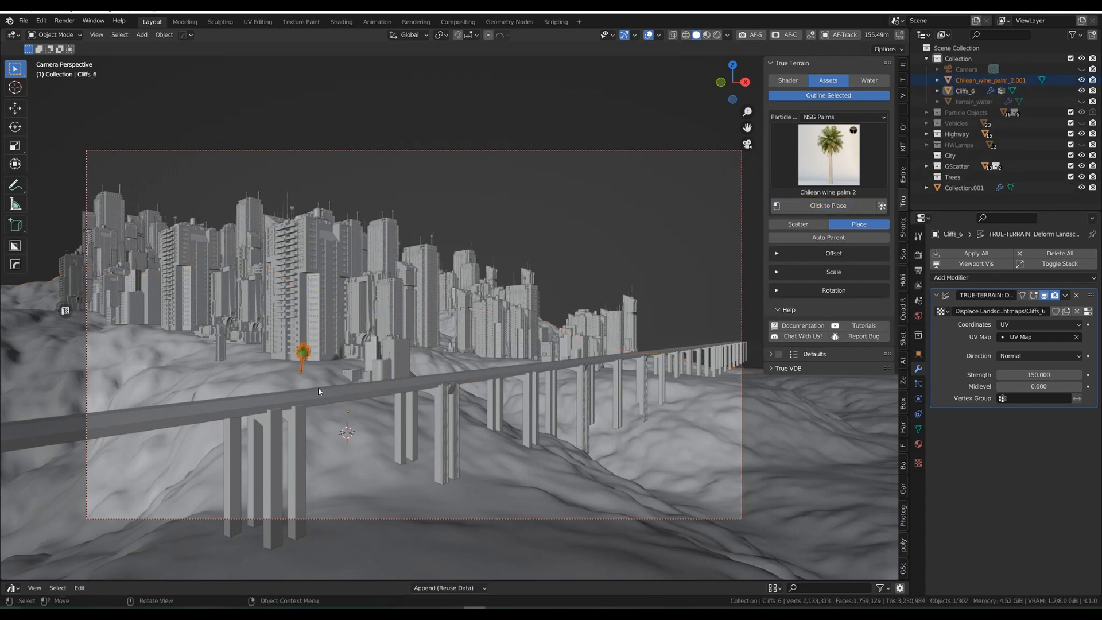
# Step: Scatter the selected Chilean wine palm as objects over the Cliffs_6 terrain with Scatter by Graswald
pyautogui.click(902, 566)
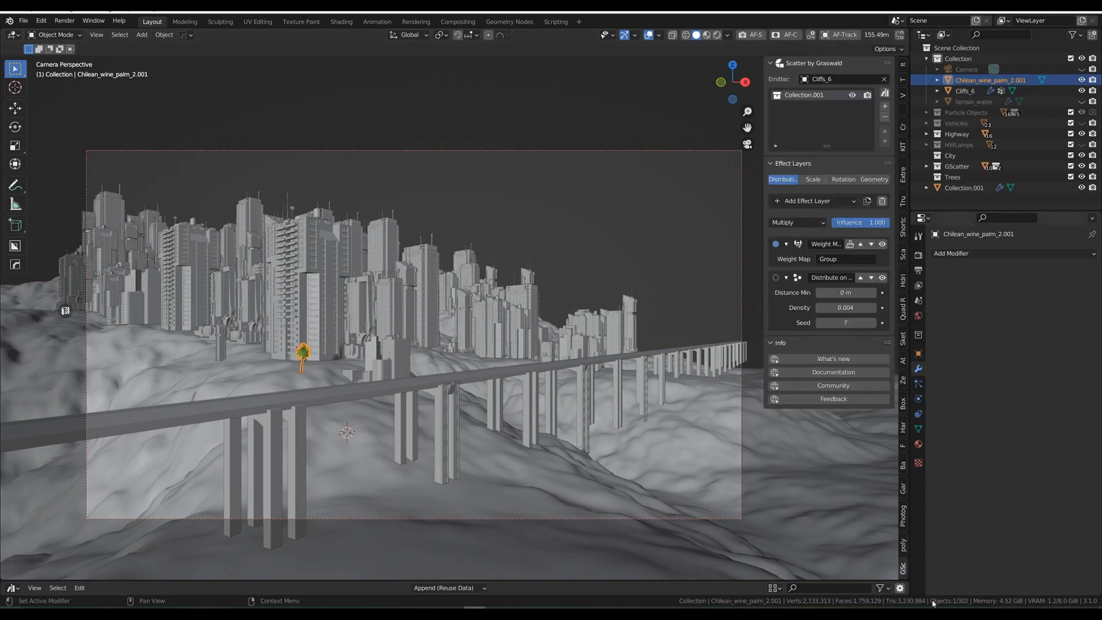
pyautogui.click(885, 107)
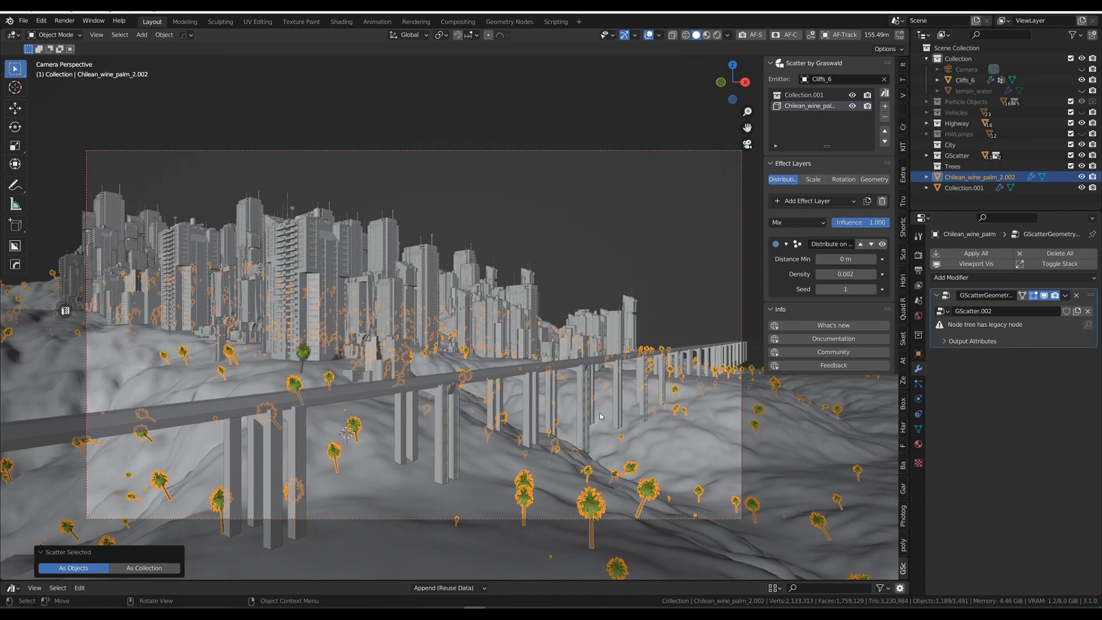
# Step: Try a Slope mask with strength 70.7 on the Chilean wine palm distribution, and delete the mask layer again
pyautogui.click(779, 202)
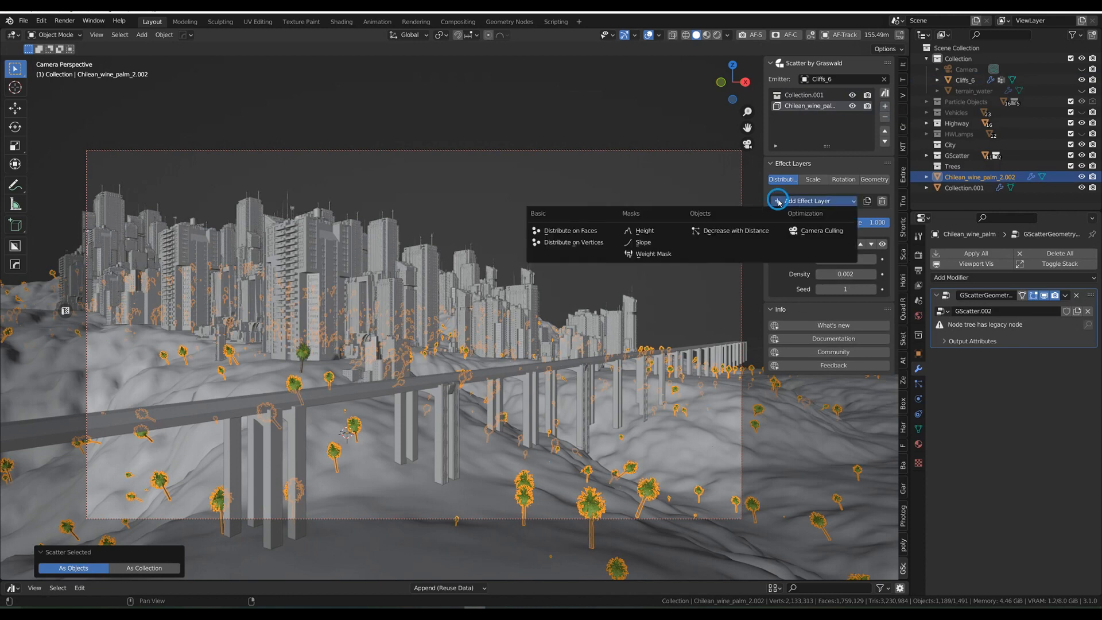
pyautogui.click(657, 244)
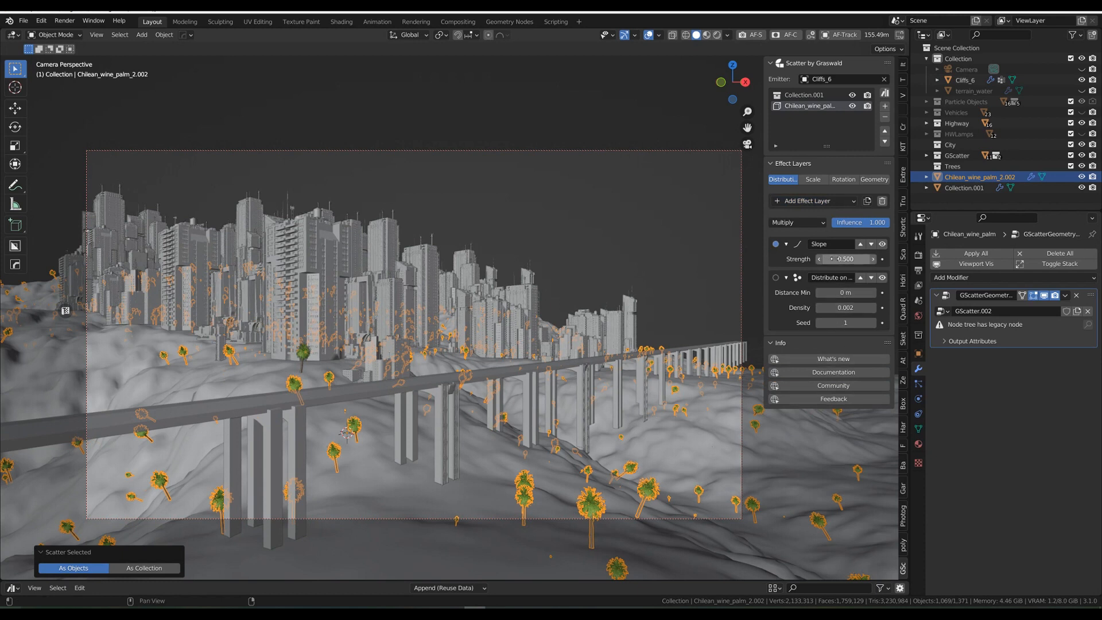
pyautogui.moveTo(845, 259); pyautogui.dragTo(887, 258)
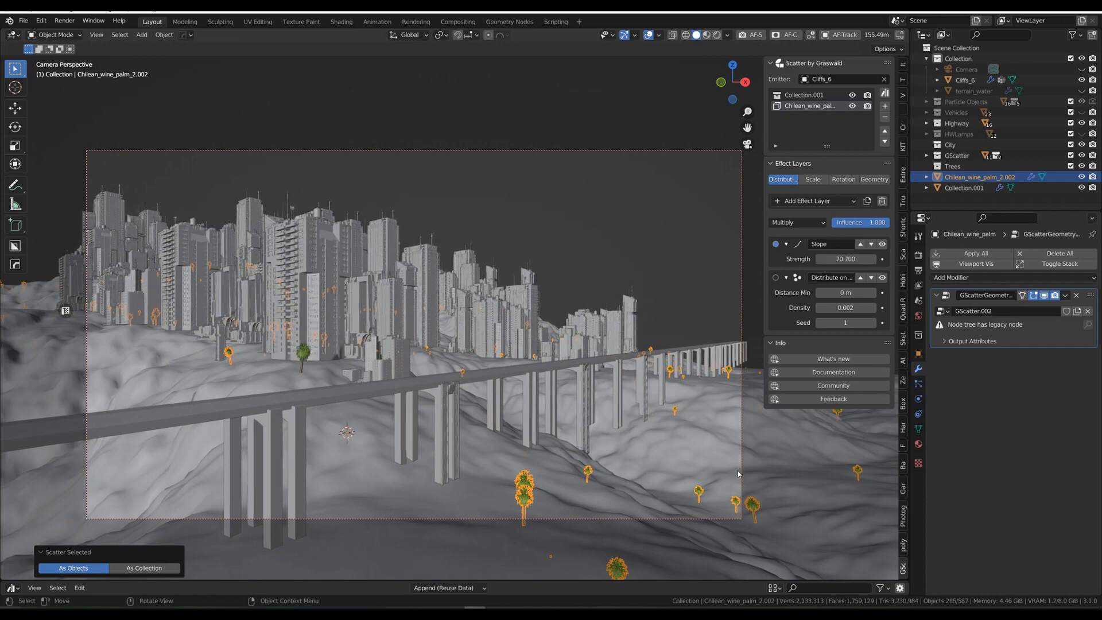
pyautogui.click(881, 201)
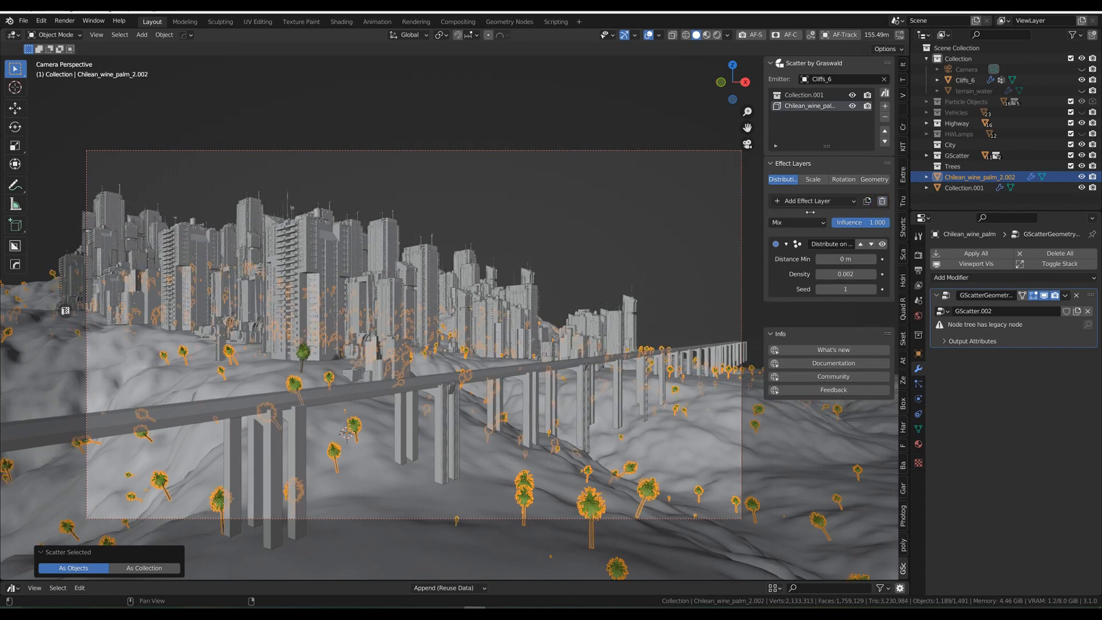
# Step: Add a Weight Mask to the Chilean wine palm distribution and paint it from the hillside below the towers down beneath the highway
pyautogui.click(780, 201)
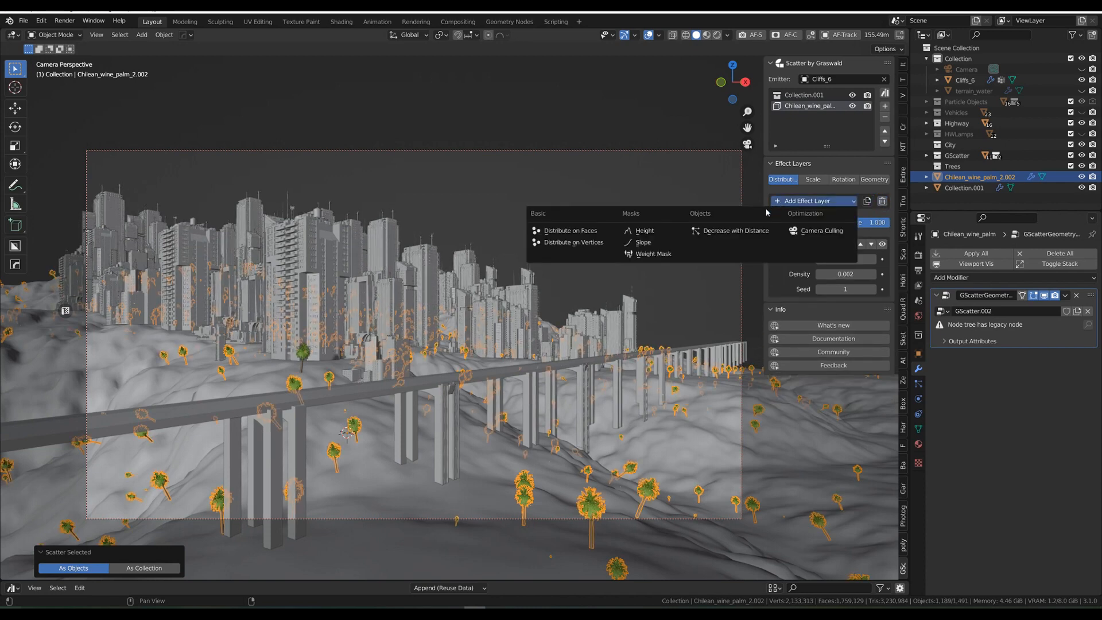
pyautogui.click(660, 256)
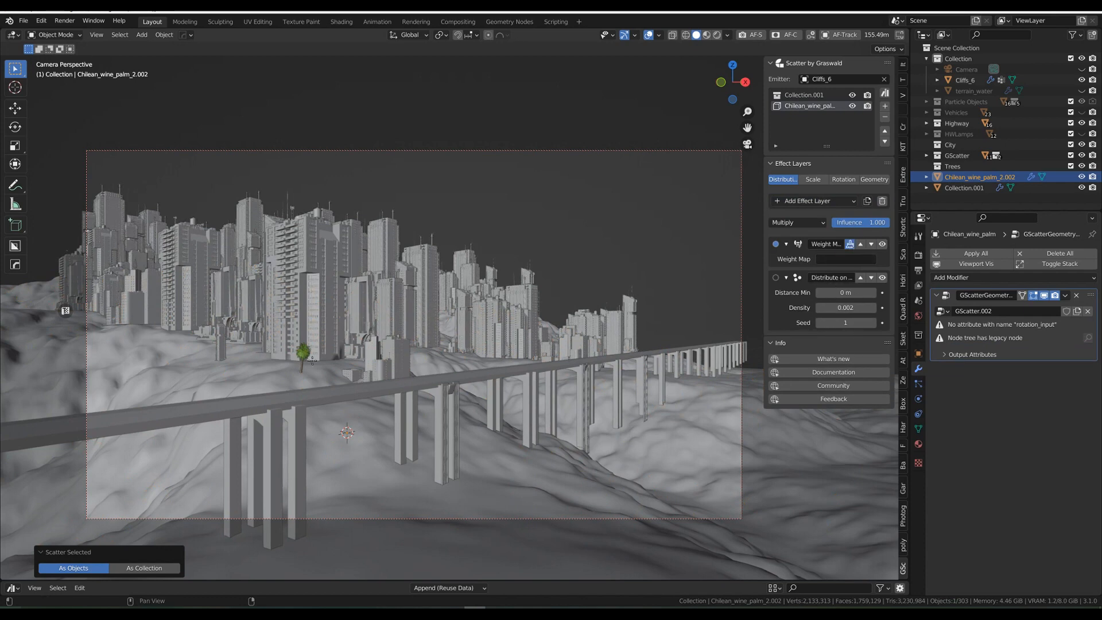
pyautogui.moveTo(220, 354)
pyautogui.mouseDown()
pyautogui.moveTo(307, 371)
pyautogui.moveTo(427, 353)
pyautogui.moveTo(444, 339)
pyautogui.moveTo(439, 321)
pyautogui.moveTo(528, 317)
pyautogui.moveTo(631, 358)
pyautogui.moveTo(668, 354)
pyautogui.moveTo(422, 351)
pyautogui.moveTo(459, 344)
pyautogui.moveTo(304, 372)
pyautogui.moveTo(321, 372)
pyautogui.moveTo(301, 376)
pyautogui.moveTo(343, 405)
pyautogui.moveTo(361, 441)
pyautogui.moveTo(402, 456)
pyautogui.moveTo(334, 485)
pyautogui.moveTo(390, 493)
pyautogui.moveTo(436, 459)
pyautogui.moveTo(336, 486)
pyautogui.mouseUp()
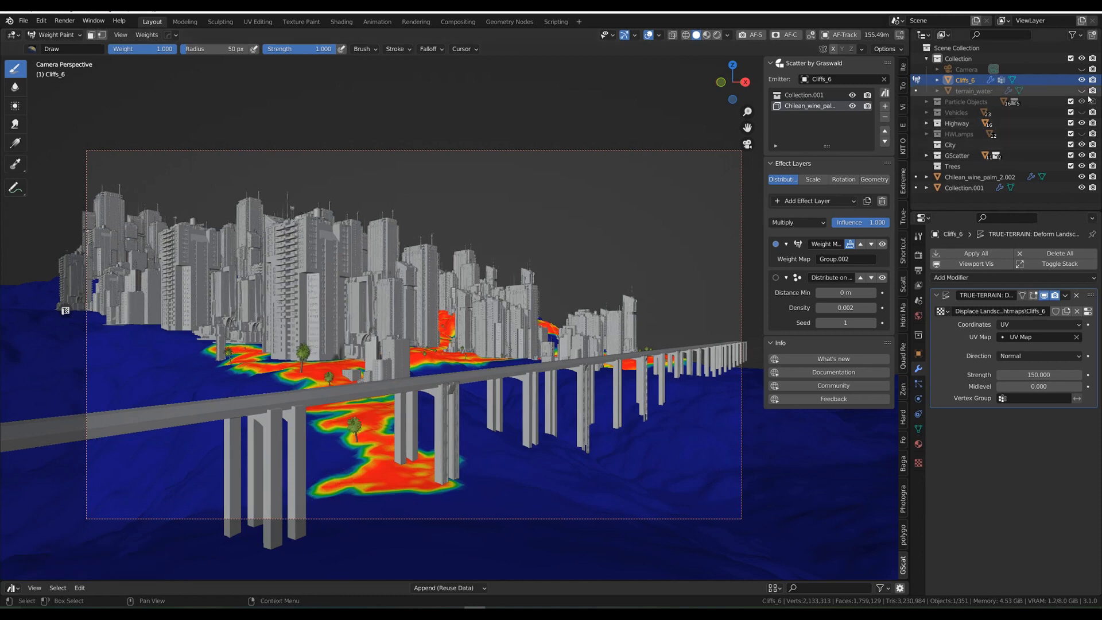
# Step: Show terrain_water, extend the palm weight painting over the headland near the shore and along the far hillside, and finish painting
pyautogui.click(1081, 91)
pyautogui.moveTo(397, 501)
pyautogui.mouseDown()
pyautogui.moveTo(344, 508)
pyautogui.moveTo(316, 549)
pyautogui.mouseUp()
pyautogui.moveTo(408, 479)
pyautogui.mouseDown()
pyautogui.moveTo(464, 499)
pyautogui.moveTo(523, 543)
pyautogui.moveTo(546, 528)
pyautogui.moveTo(465, 471)
pyautogui.moveTo(476, 439)
pyautogui.moveTo(442, 420)
pyautogui.moveTo(416, 429)
pyautogui.moveTo(437, 444)
pyautogui.moveTo(394, 419)
pyautogui.moveTo(469, 423)
pyautogui.moveTo(420, 412)
pyautogui.moveTo(471, 413)
pyautogui.moveTo(462, 396)
pyautogui.moveTo(484, 452)
pyautogui.moveTo(519, 450)
pyautogui.moveTo(517, 464)
pyautogui.mouseUp()
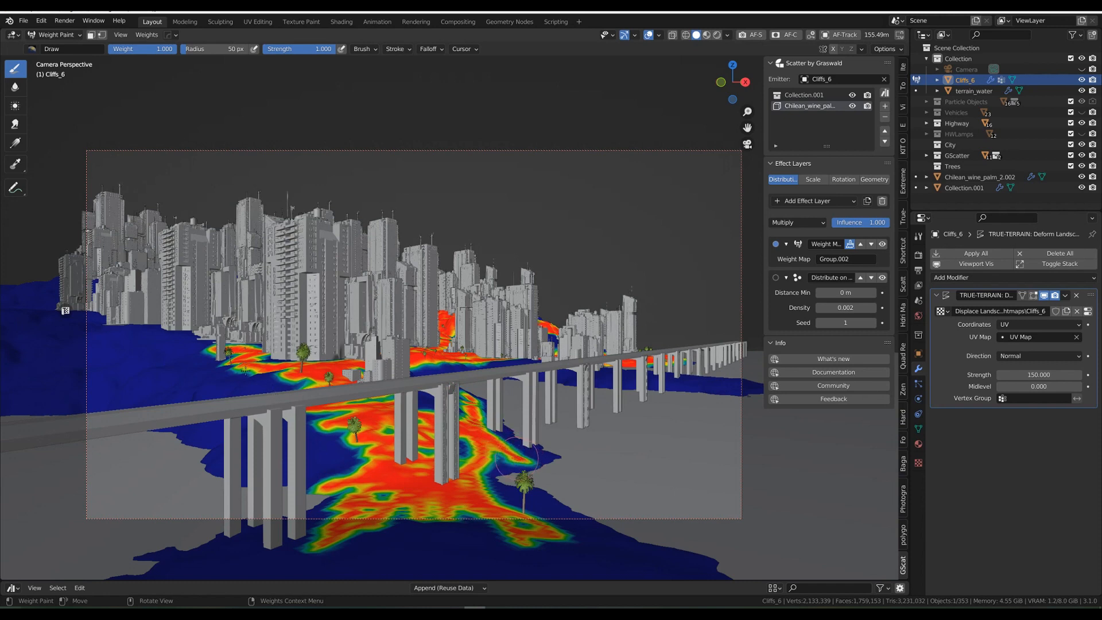
pyautogui.moveTo(235, 362)
pyautogui.mouseDown()
pyautogui.moveTo(206, 341)
pyautogui.moveTo(72, 310)
pyautogui.mouseUp()
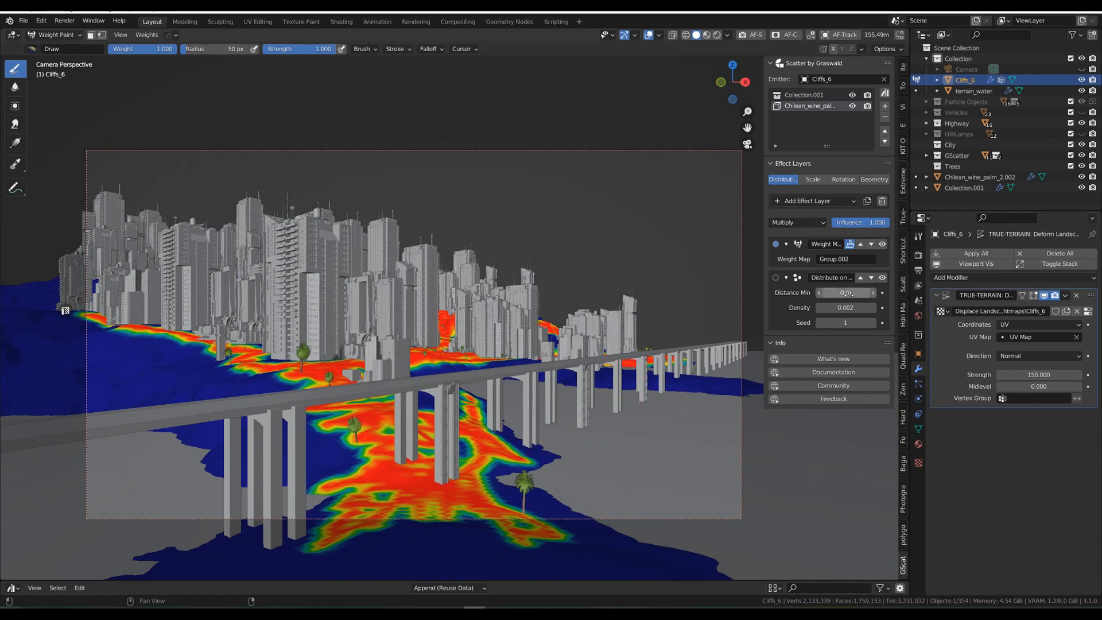
pyautogui.click(849, 244)
# Step: Set the Chilean wine palm distribution's density to about 0.012
pyautogui.click(845, 308)
pyautogui.press('Right')
pyautogui.press('Left')
pyautogui.press('Left')
pyautogui.press('Left')
pyautogui.press('Left')
pyautogui.press('Left')
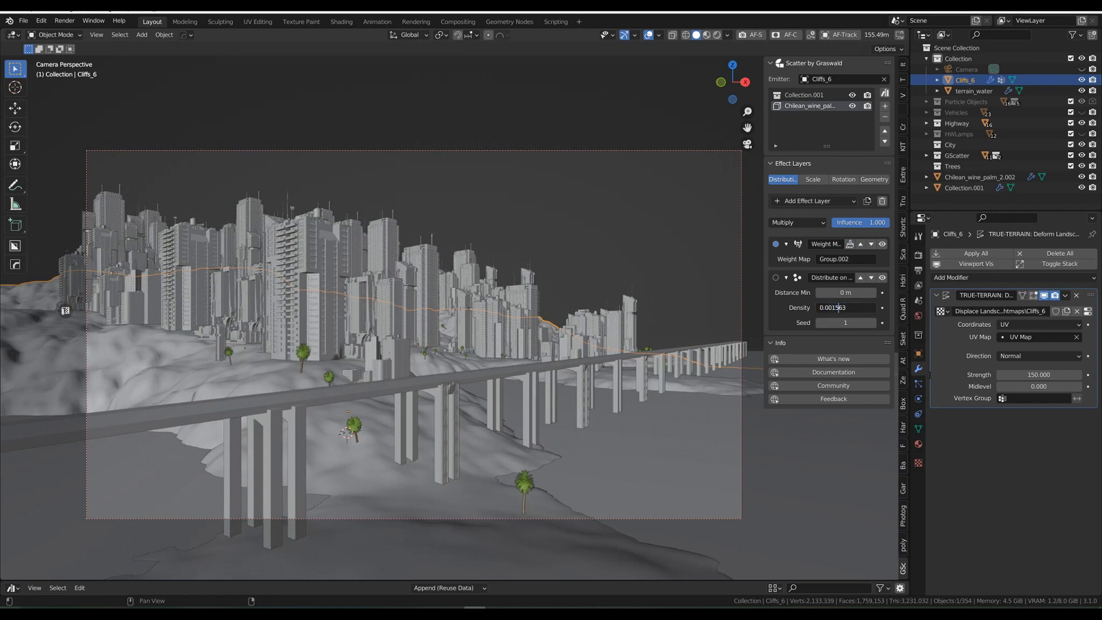
pyautogui.hotkey('shift', 'Right')
pyautogui.write('1')
pyautogui.press('Return')
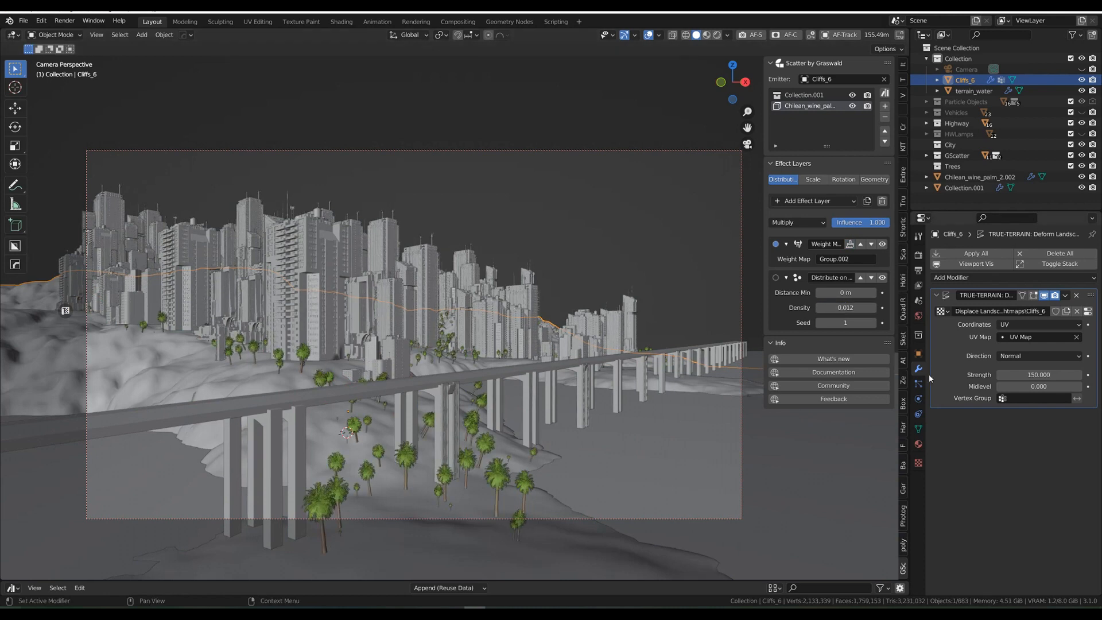
# Step: Try toggling Use Normal in the palm scatter's Rotate layer, leave it enabled, and deselect everything to view the render
pyautogui.click(845, 180)
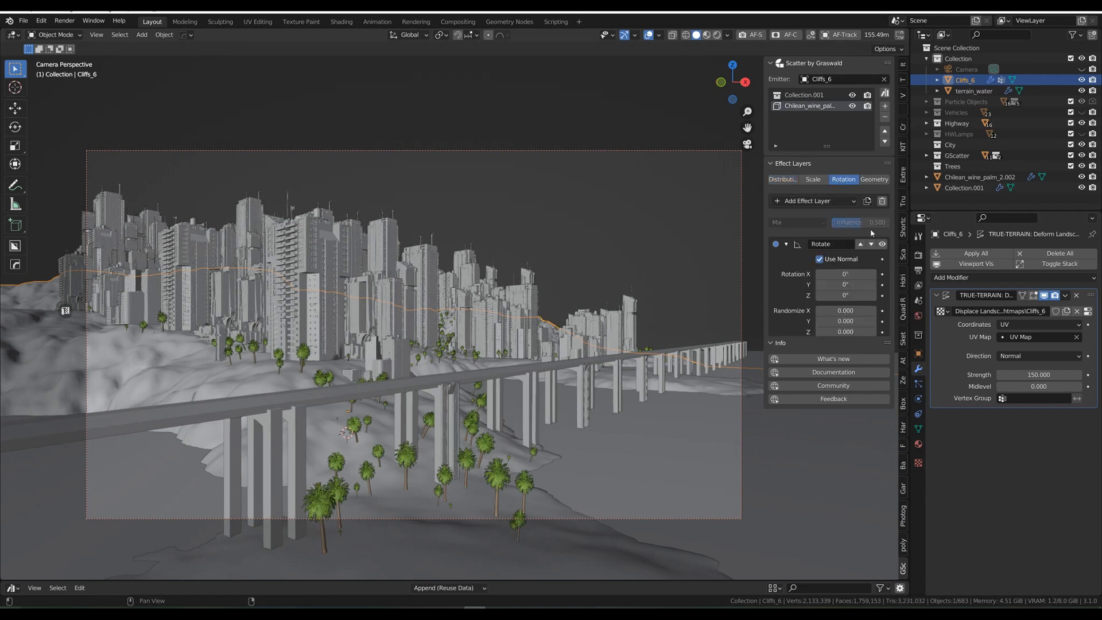
pyautogui.click(819, 258)
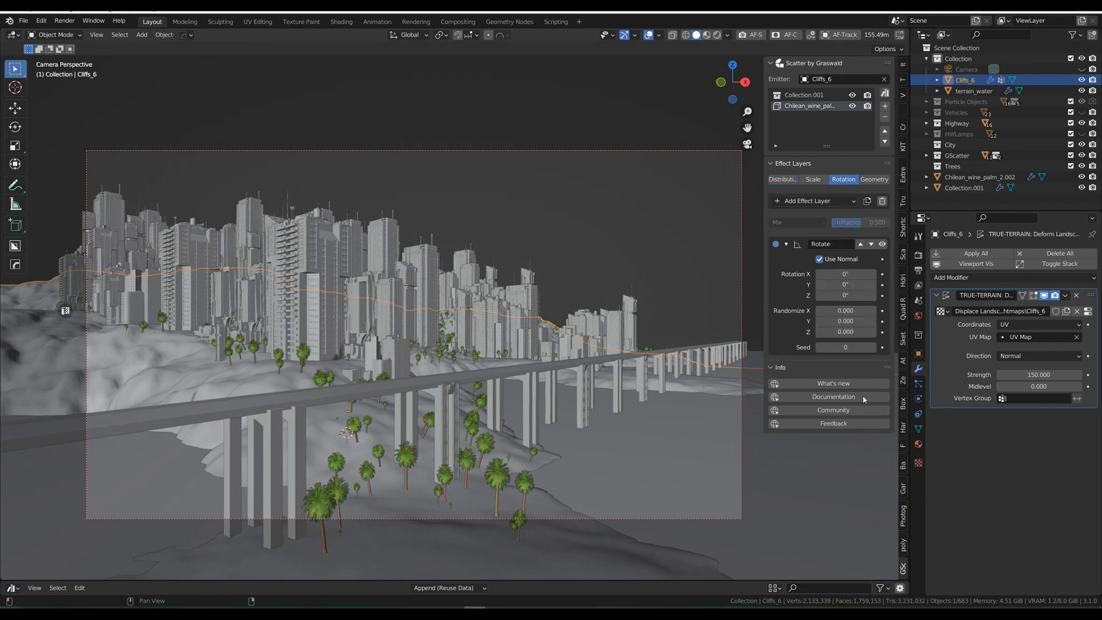
pyautogui.click(820, 259)
pyautogui.click(562, 212)
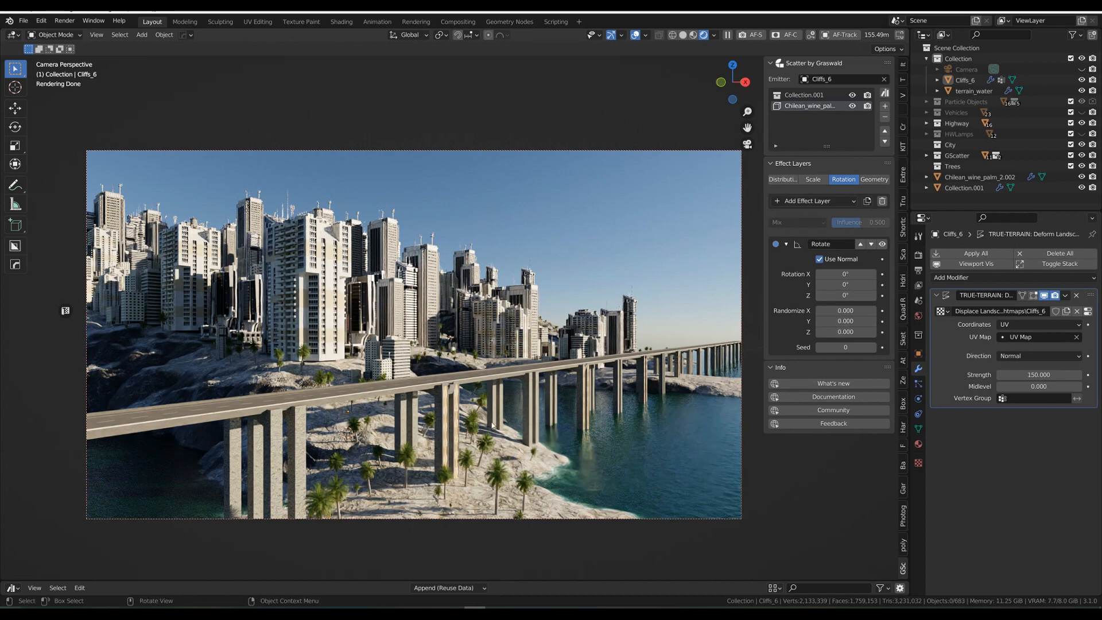
# Step: Place a CoconutPalm 4 from NSG Palms on Cliffs_6, on the hillside beside the large tower, and select it
pyautogui.click(344, 369)
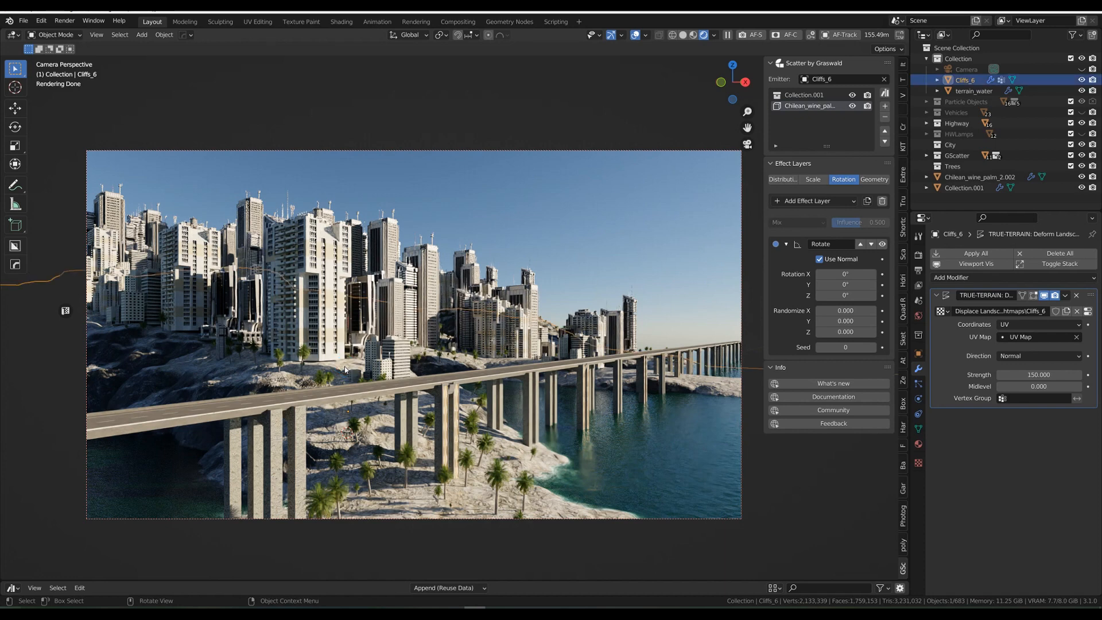
pyautogui.click(902, 201)
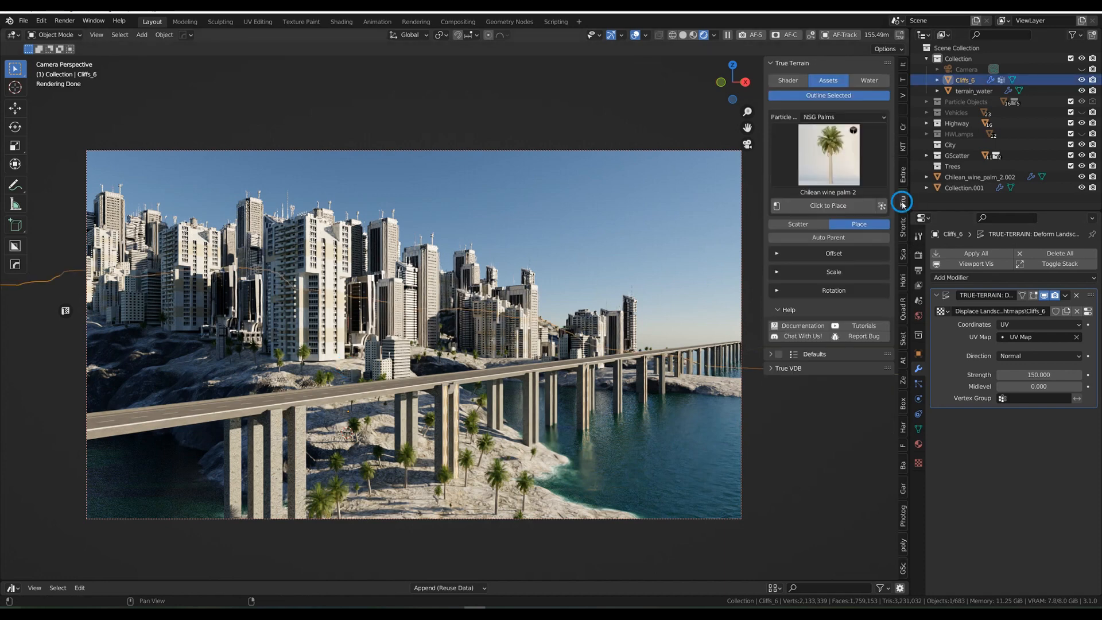
pyautogui.click(835, 165)
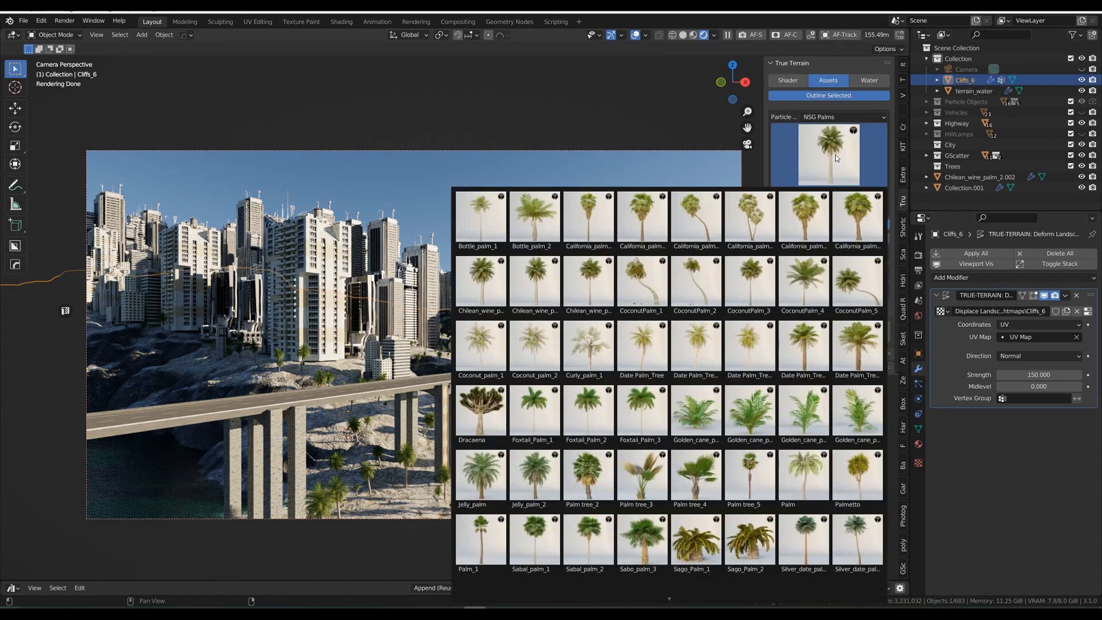
pyautogui.click(809, 287)
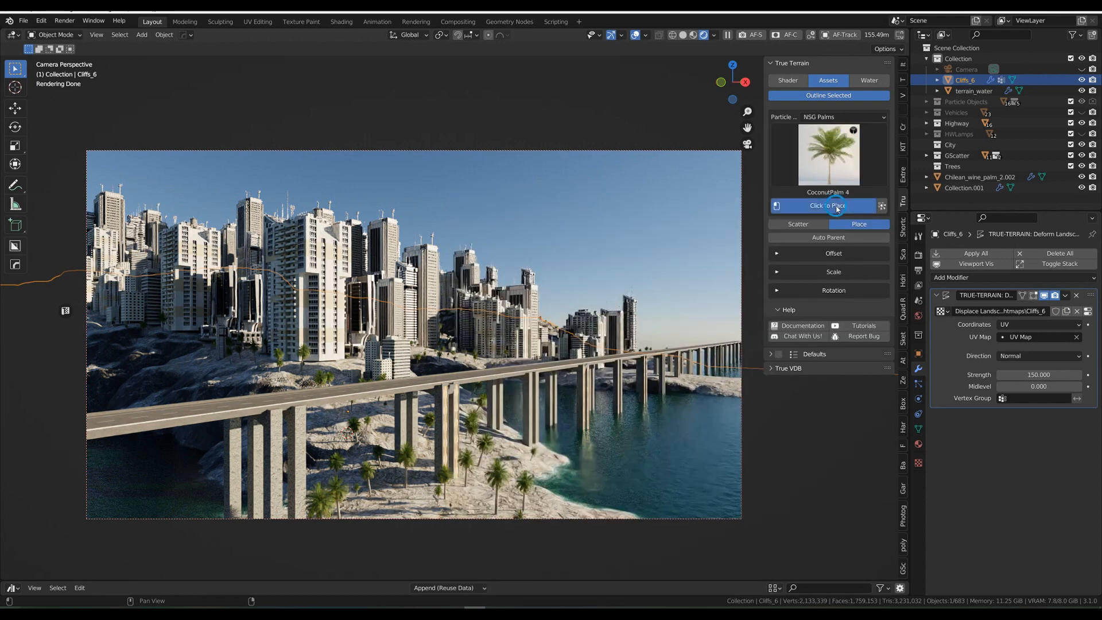
pyautogui.click(347, 361)
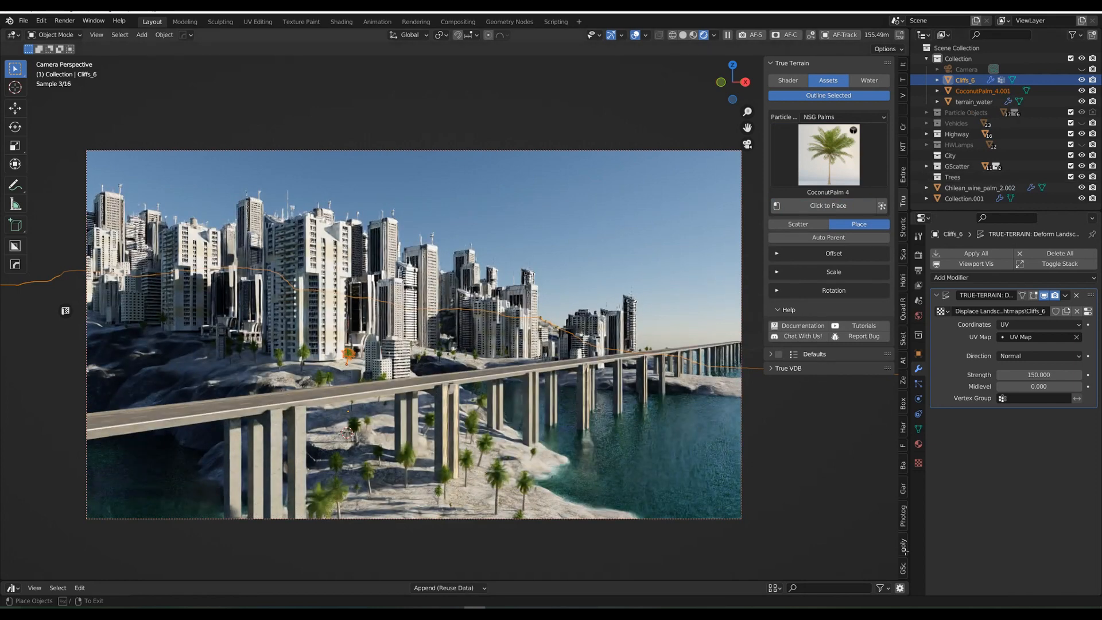
pyautogui.press('Escape')
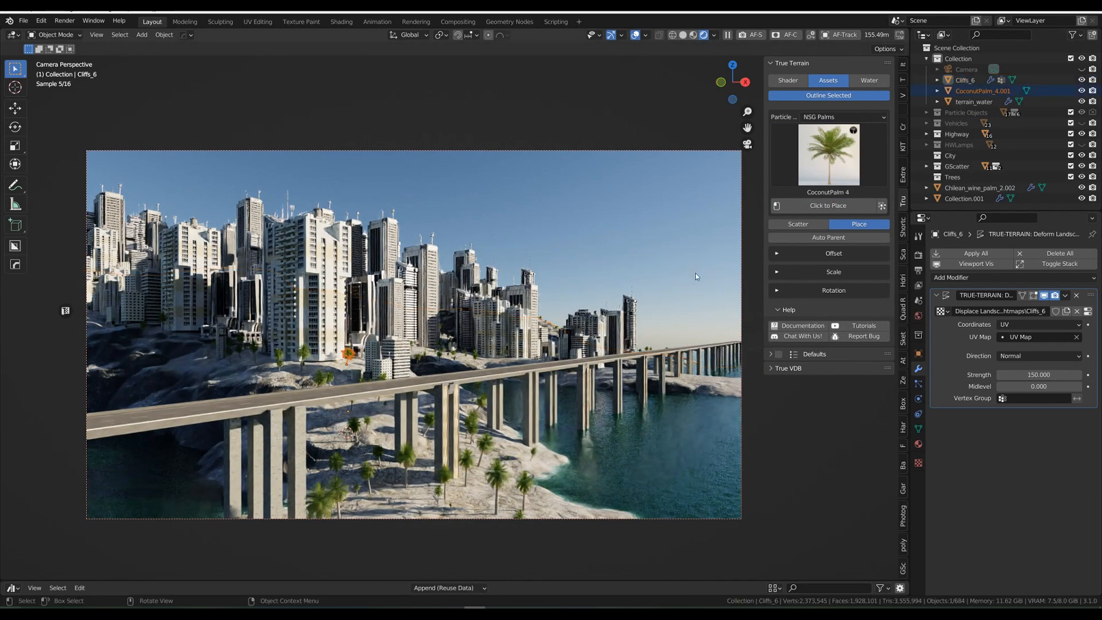
pyautogui.click(348, 356)
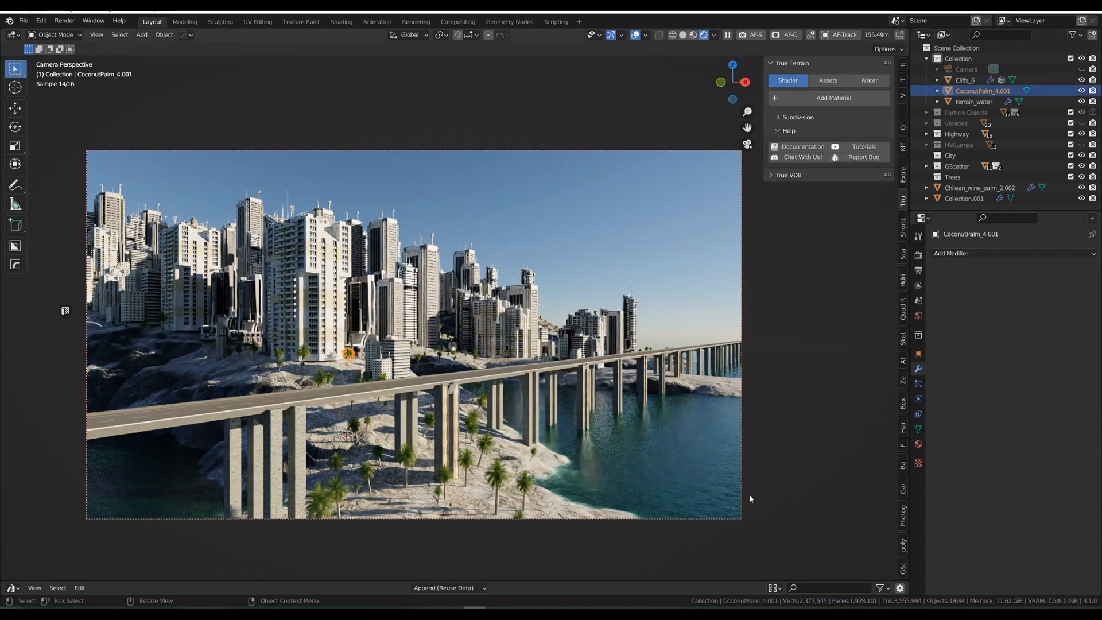
# Step: Scatter the coconut palm as objects over Cliffs_6 and add a Weight Mask layer to its rotation effects
pyautogui.click(903, 568)
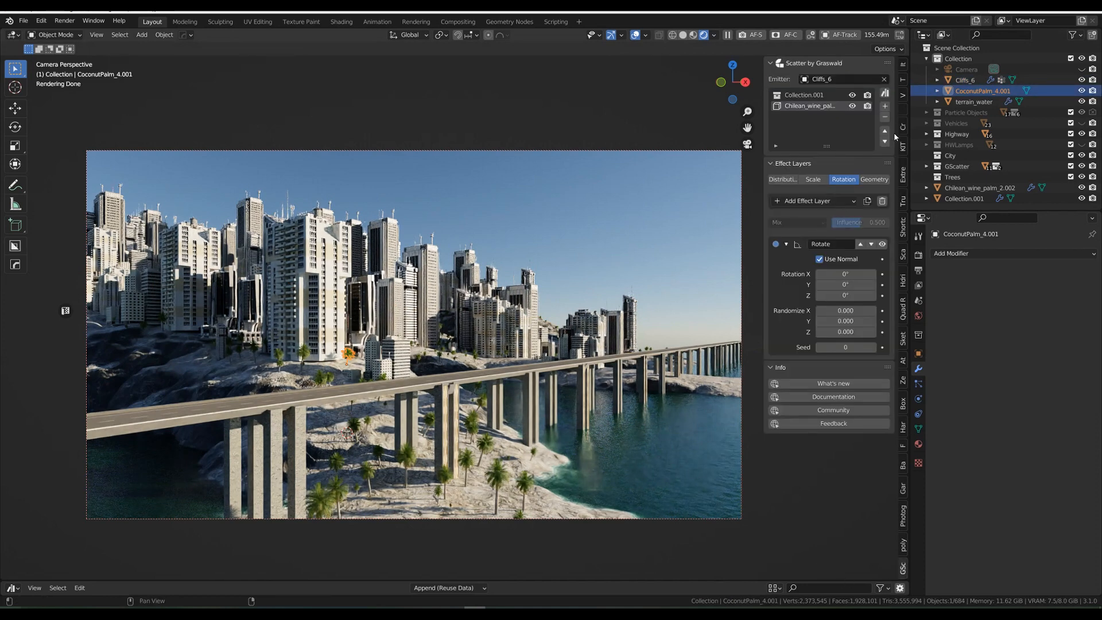
pyautogui.click(884, 106)
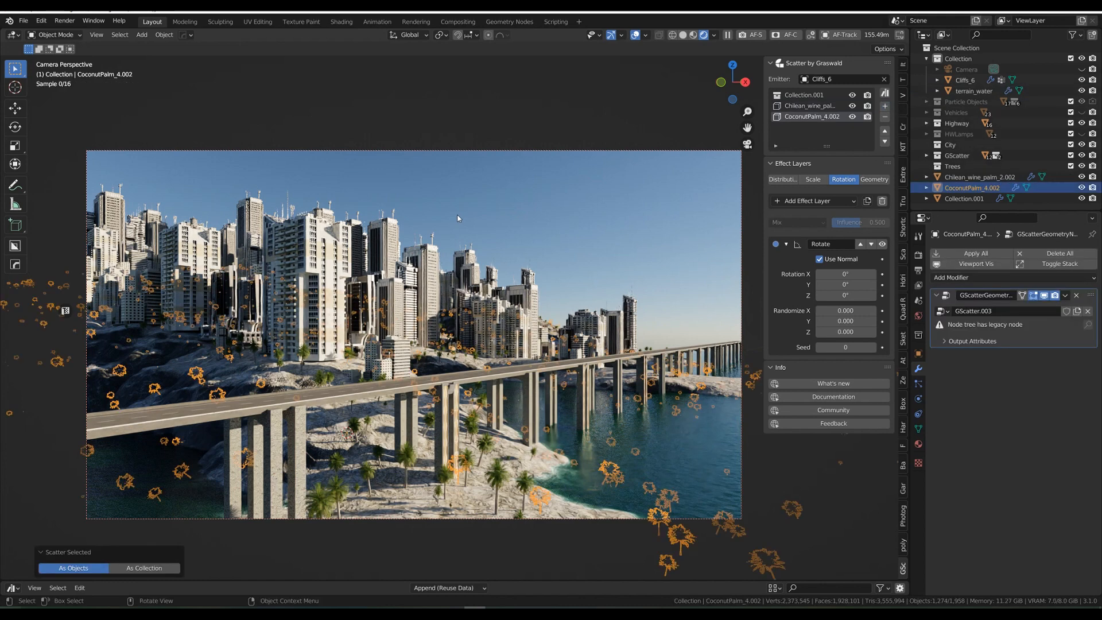
pyautogui.click(778, 201)
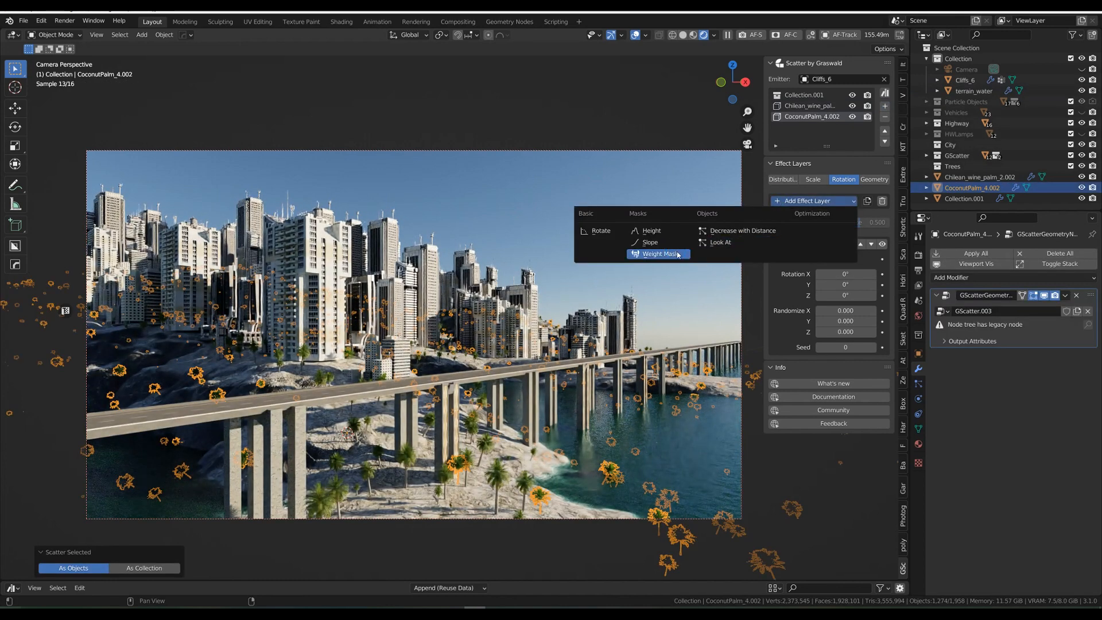
pyautogui.click(659, 254)
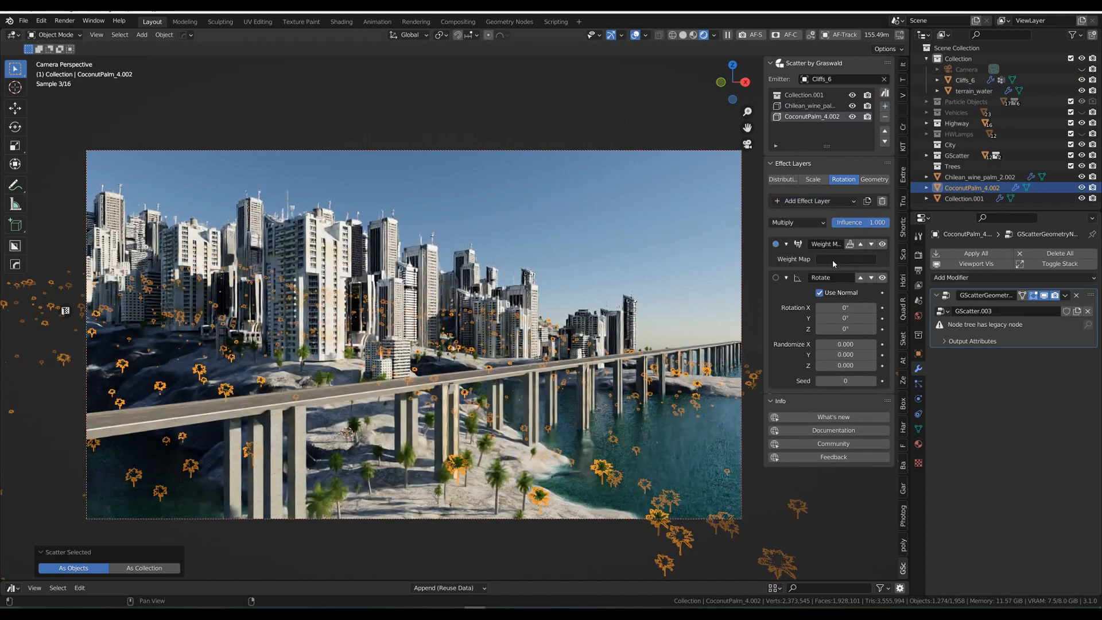
# Step: Try Group as the weight map of the coconut palm's rotation mask, and clear the field again
pyautogui.click(917, 384)
pyautogui.click(918, 429)
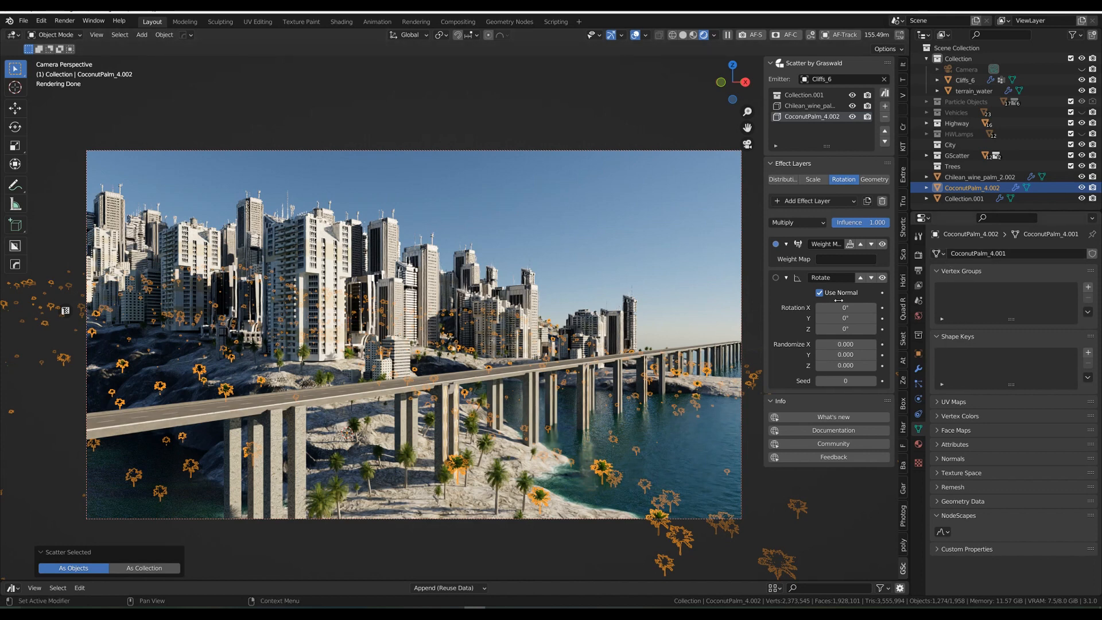
pyautogui.click(830, 261)
pyautogui.write('Group')
pyautogui.press('Return')
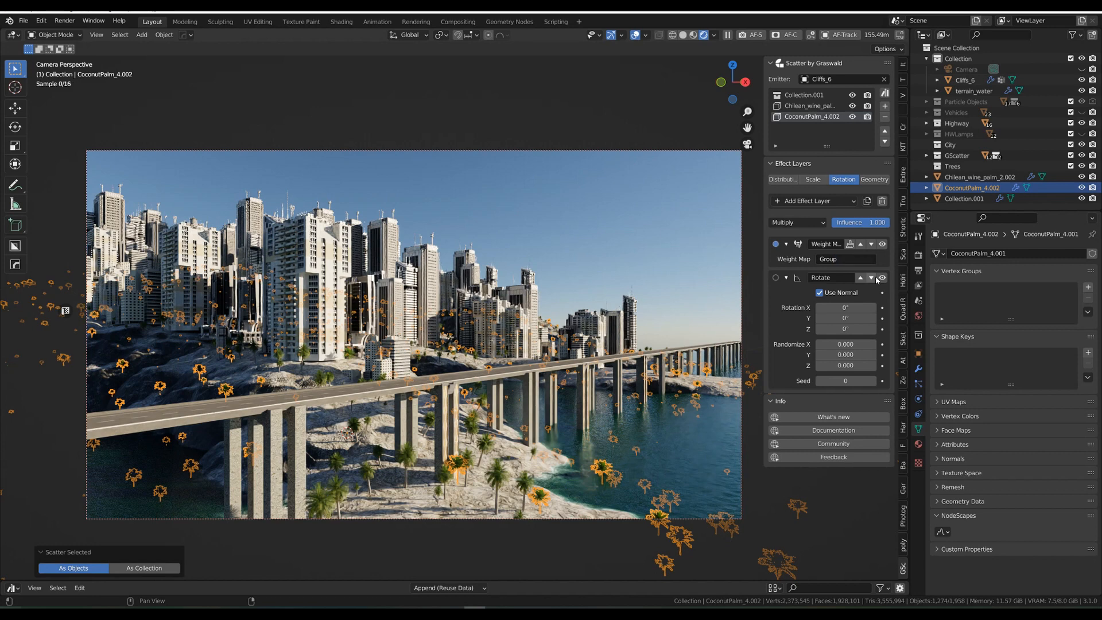
pyautogui.doubleClick(830, 259)
pyautogui.press('BackSpace')
pyautogui.press('Return')
# Step: In solid view, paint the coconut palm's weight mask along the hillside below the towers and down onto the headland, and finish painting
pyautogui.click(682, 35)
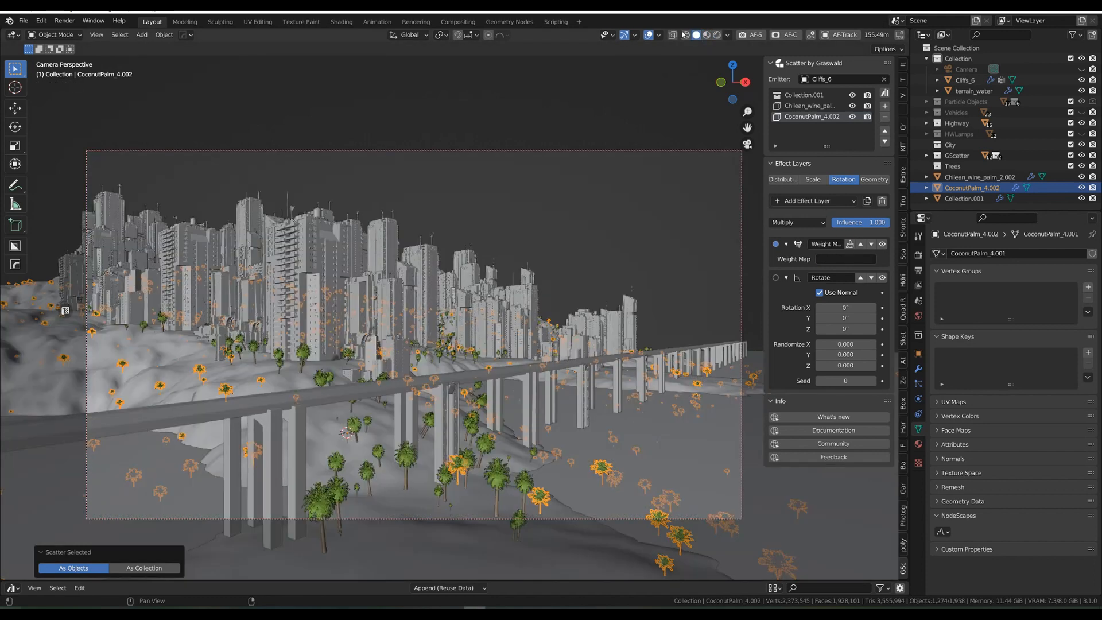
pyautogui.click(849, 244)
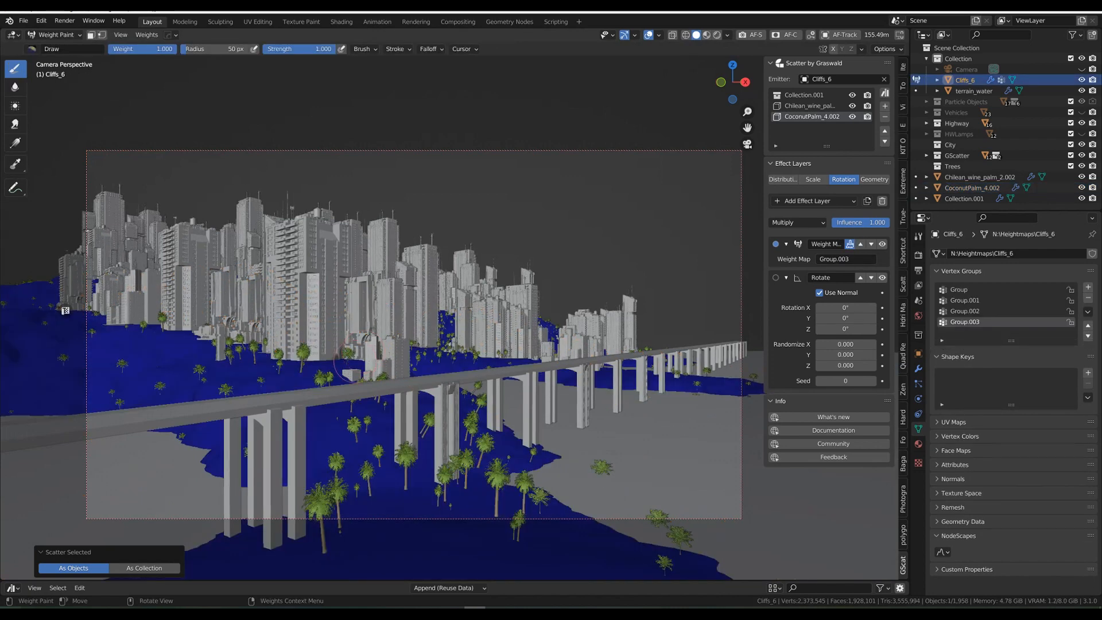
pyautogui.moveTo(160, 333)
pyautogui.mouseDown()
pyautogui.moveTo(351, 371)
pyautogui.moveTo(438, 358)
pyautogui.moveTo(341, 367)
pyautogui.moveTo(373, 387)
pyautogui.moveTo(292, 379)
pyautogui.moveTo(290, 363)
pyautogui.moveTo(347, 428)
pyautogui.moveTo(349, 505)
pyautogui.moveTo(384, 468)
pyautogui.moveTo(404, 465)
pyautogui.moveTo(419, 480)
pyautogui.moveTo(396, 519)
pyautogui.moveTo(453, 499)
pyautogui.moveTo(490, 516)
pyautogui.moveTo(529, 515)
pyautogui.moveTo(515, 534)
pyautogui.mouseUp()
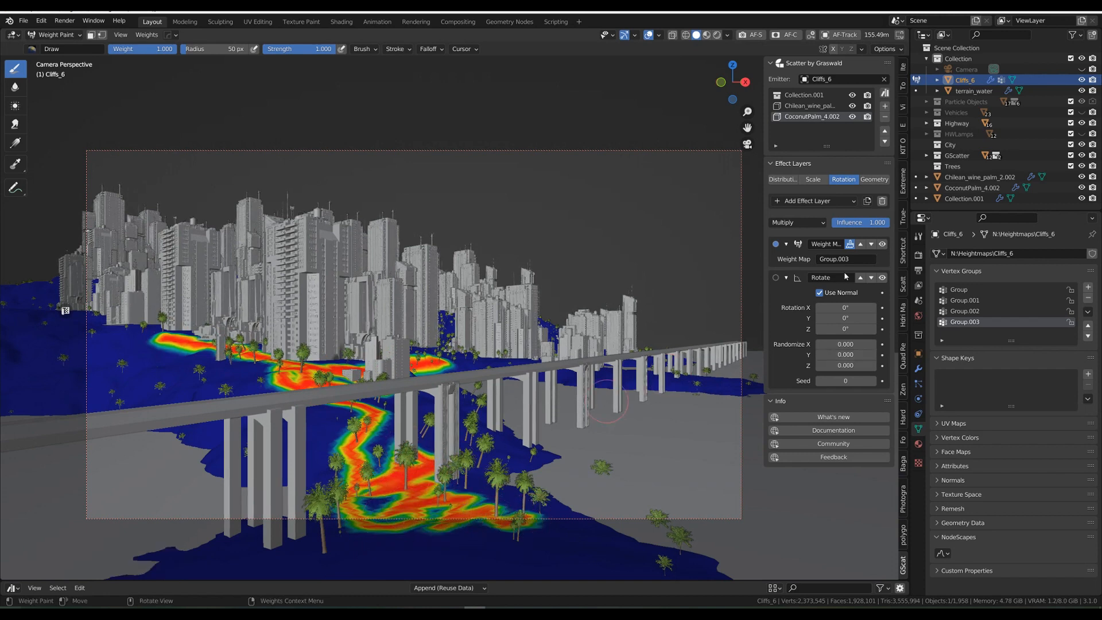
pyautogui.click(850, 244)
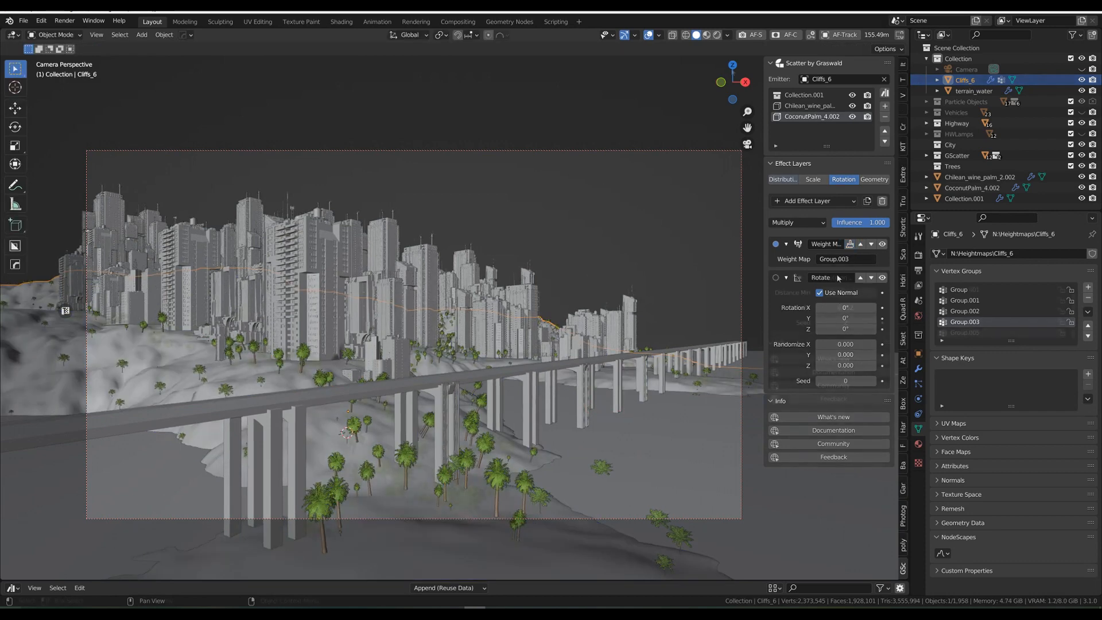
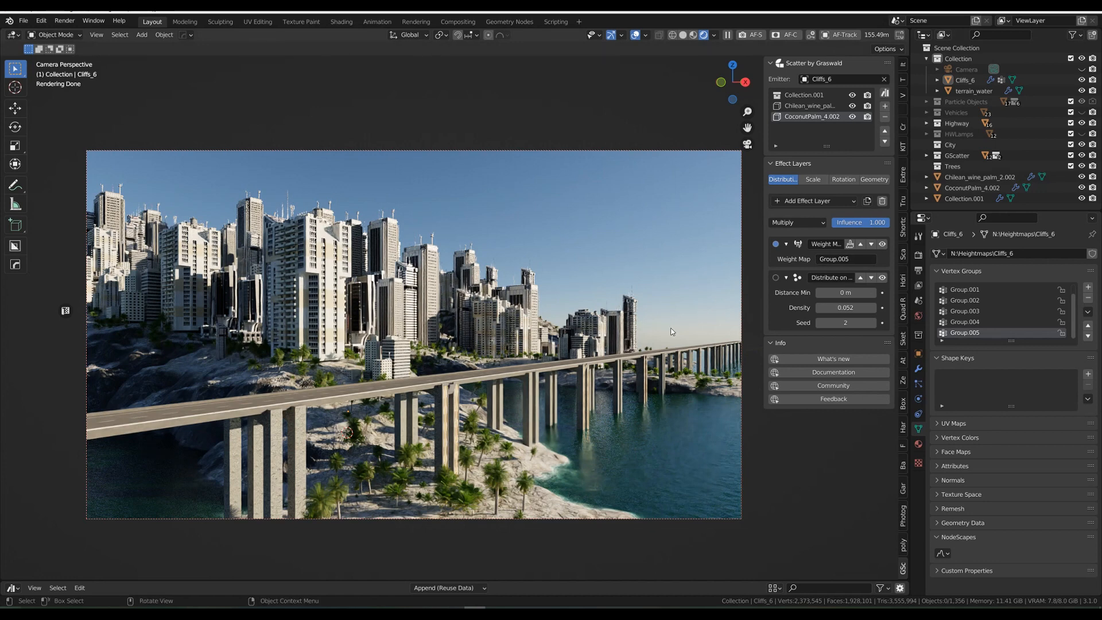
# Step: Show the HWLamps and Vehicles collections in the rendered scene
pyautogui.click(1081, 134)
pyautogui.click(1081, 113)
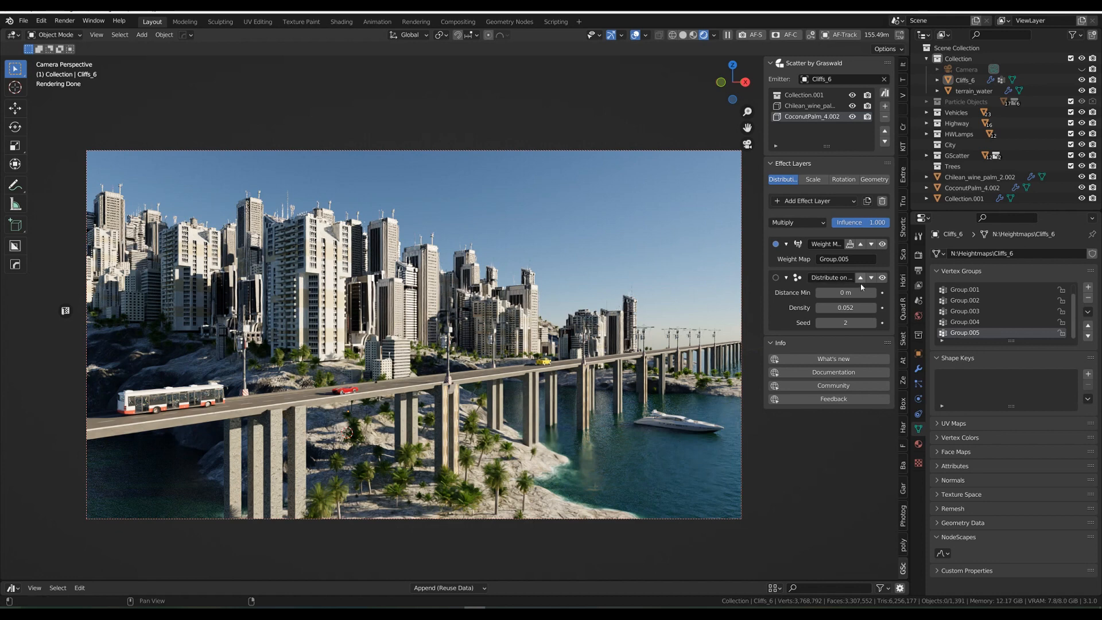
# Step: Place the Cloud Mesh asset from the True_Atmos library in the scene and clear its location to the world origin
pyautogui.click(918, 316)
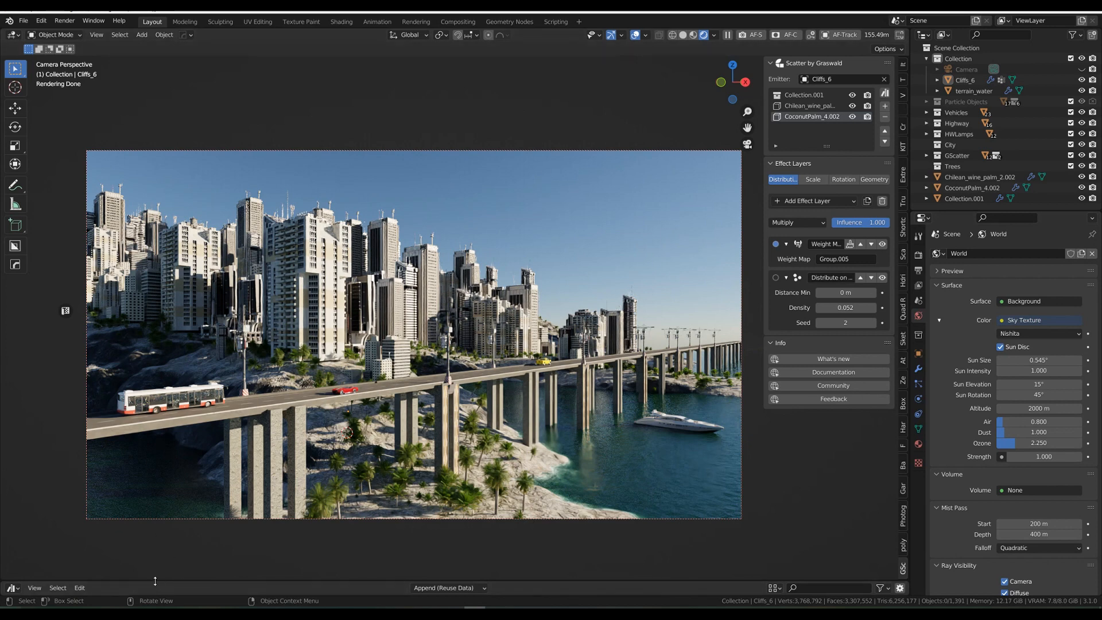
pyautogui.moveTo(162, 580); pyautogui.dragTo(165, 482)
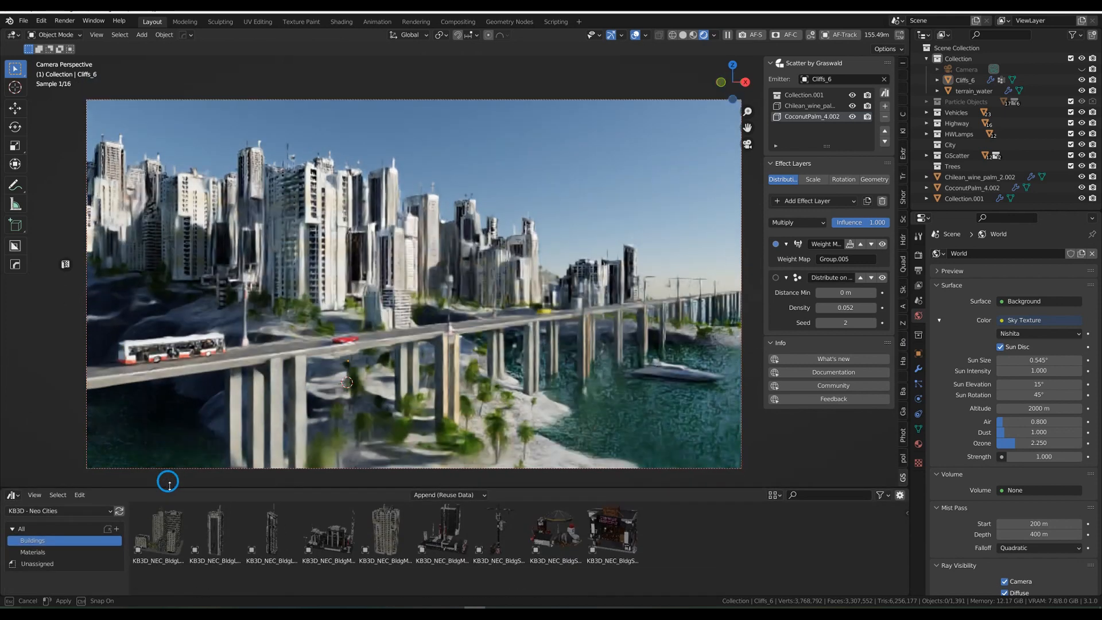
pyautogui.click(50, 512)
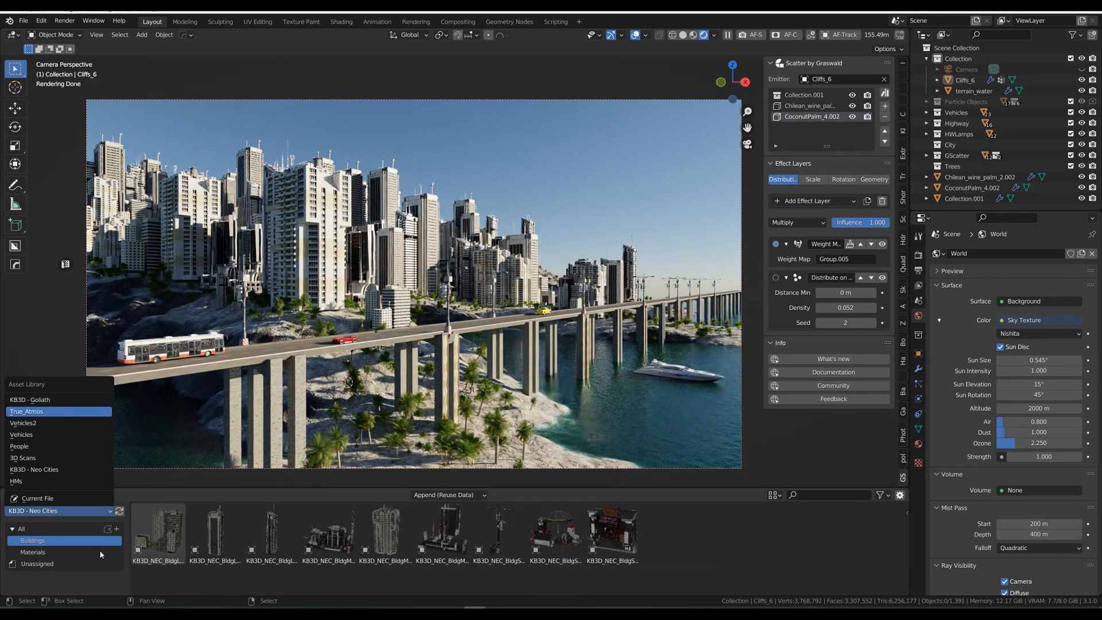
pyautogui.click(47, 414)
pyautogui.click(40, 530)
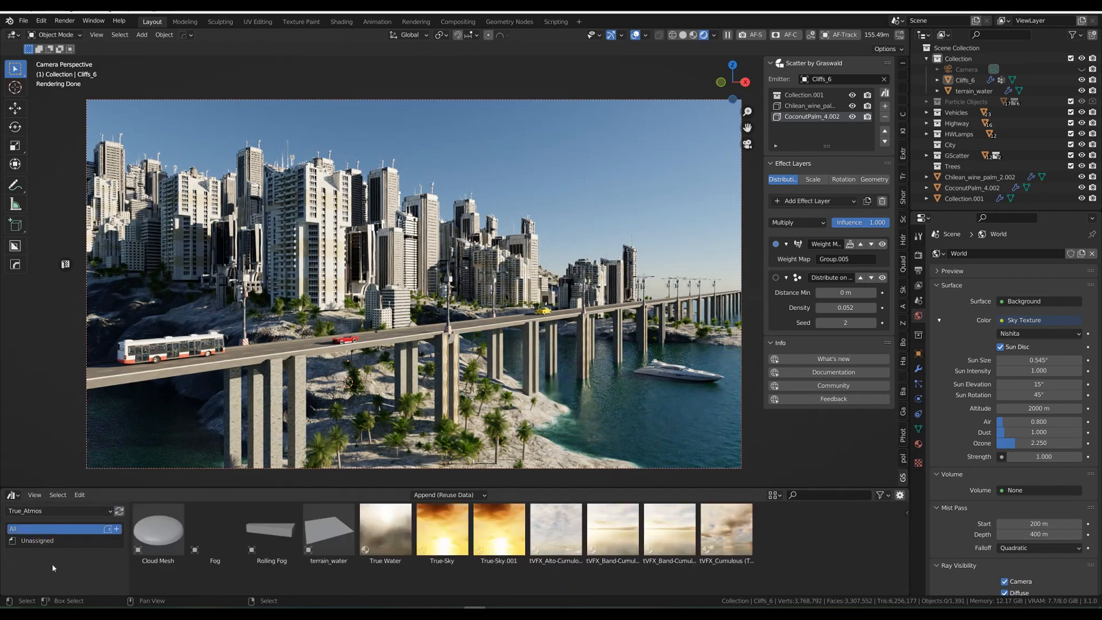
pyautogui.moveTo(159, 534); pyautogui.dragTo(569, 232)
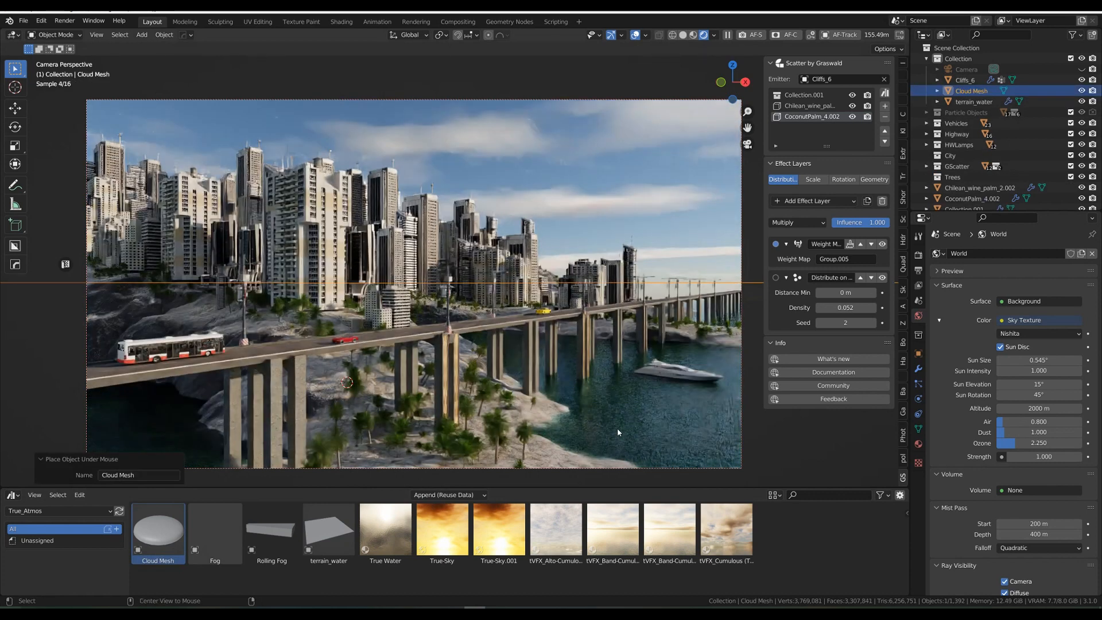
pyautogui.hotkey('alt', 'g')
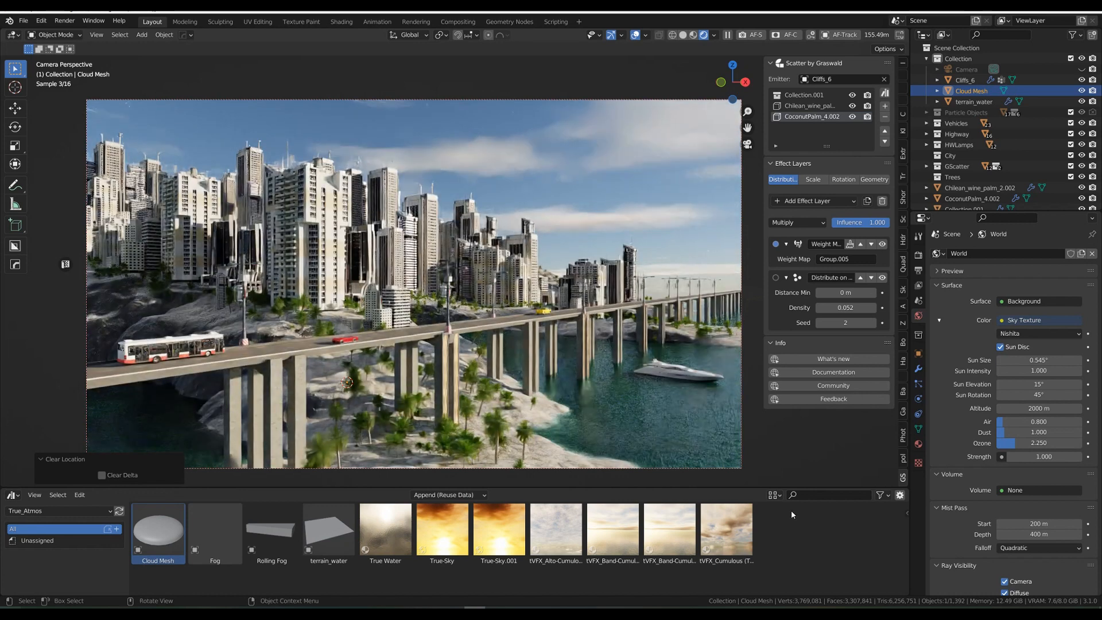
# Step: Replace the Cloud Mesh's material with the tVFX_Cumulous (TEST) asset
pyautogui.click(918, 444)
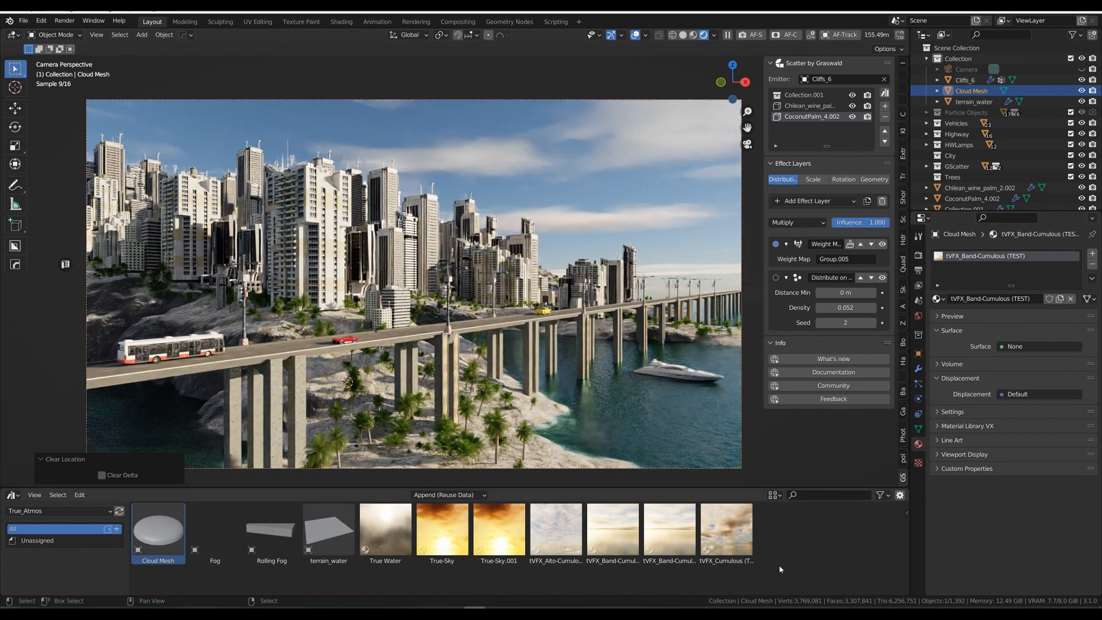
pyautogui.moveTo(728, 542); pyautogui.dragTo(631, 172)
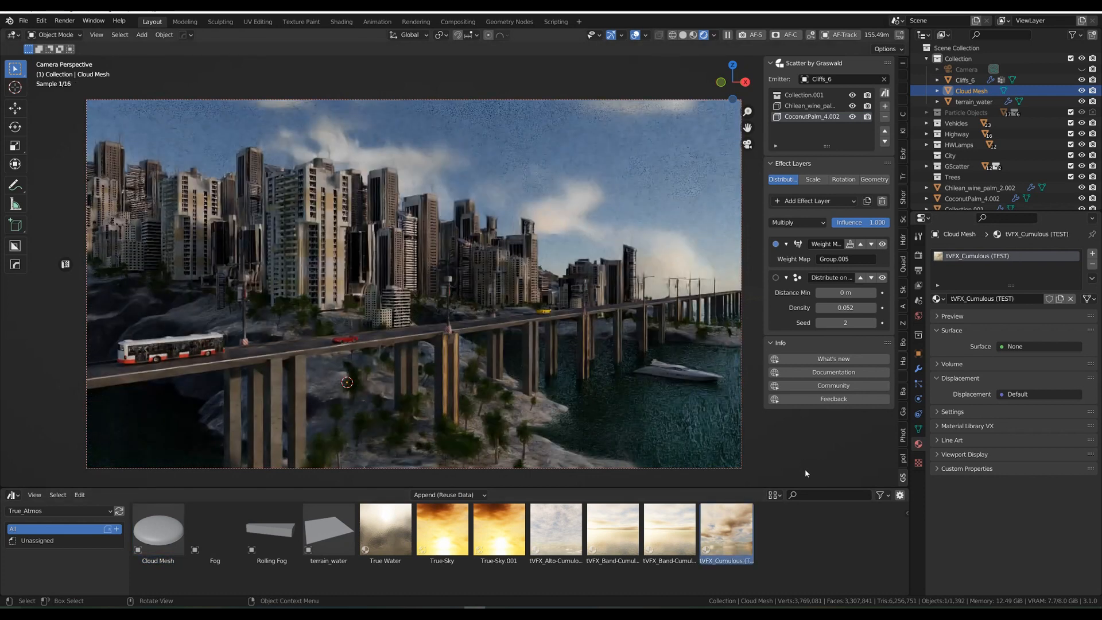
# Step: In the cloud material's volume settings, set Add Haze to 0.443 and the first Location value to 37.1
pyautogui.click(938, 364)
pyautogui.moveTo(711, 490); pyautogui.dragTo(706, 583)
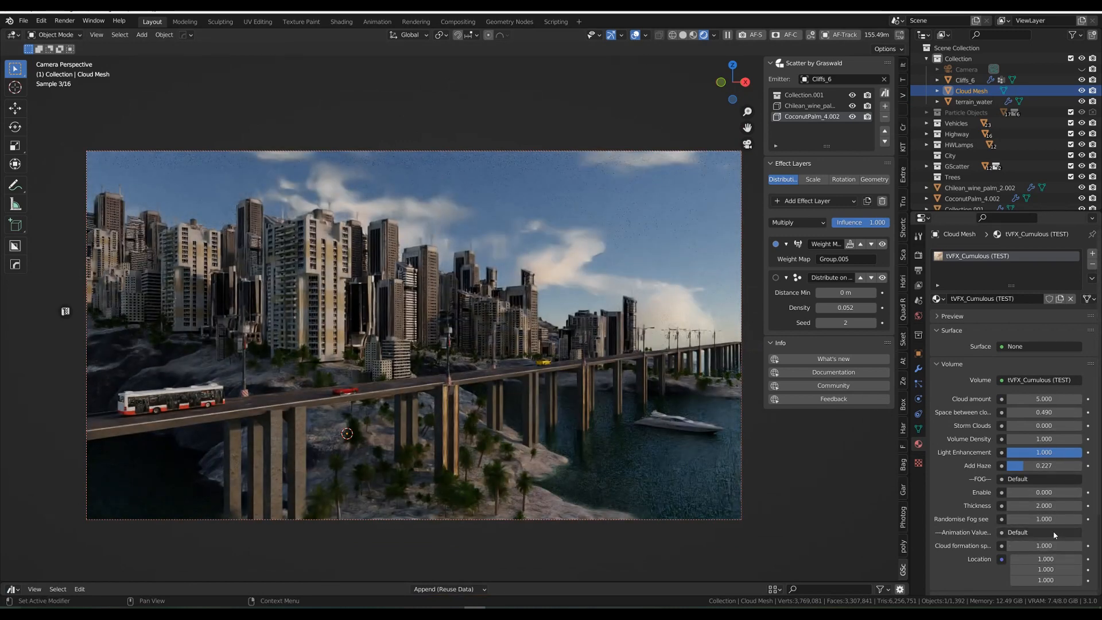
pyautogui.moveTo(1022, 465); pyautogui.dragTo(1041, 469)
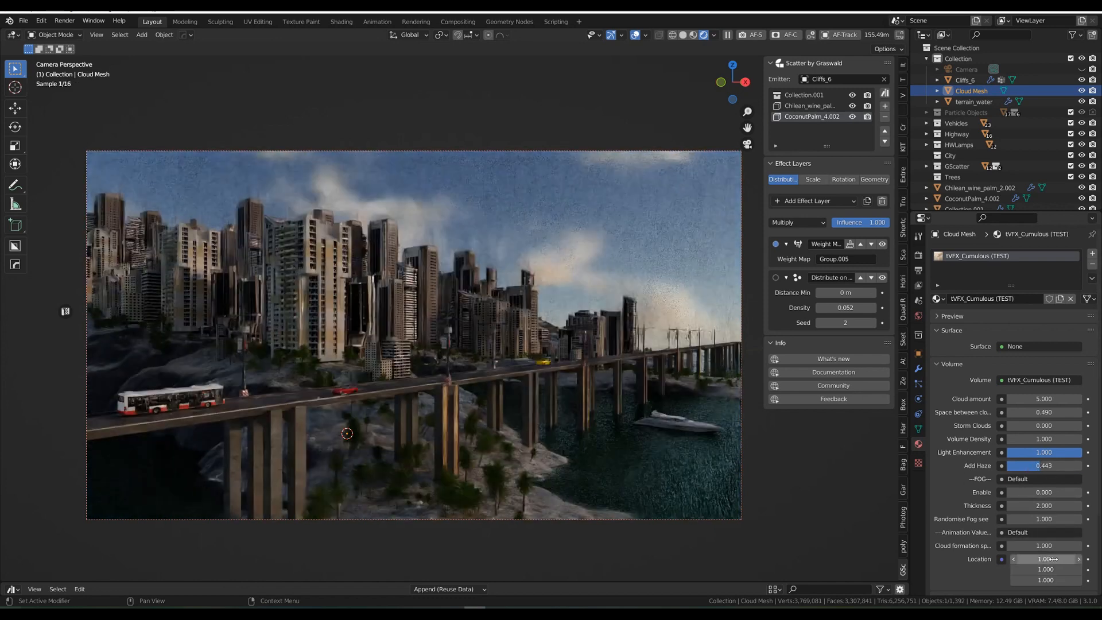
pyautogui.moveTo(1044, 559); pyautogui.dragTo(1085, 559)
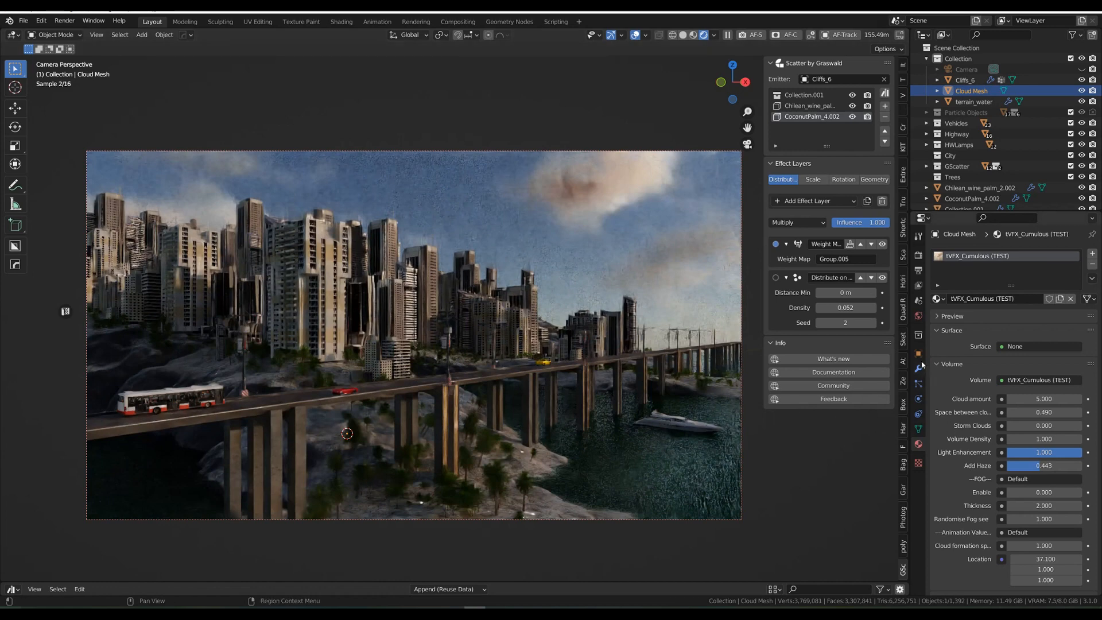
# Step: Switch the scene's world to True-Sky and set its sun elevation to 12.6° and sun rotation to 229°
pyautogui.click(918, 316)
pyautogui.click(939, 254)
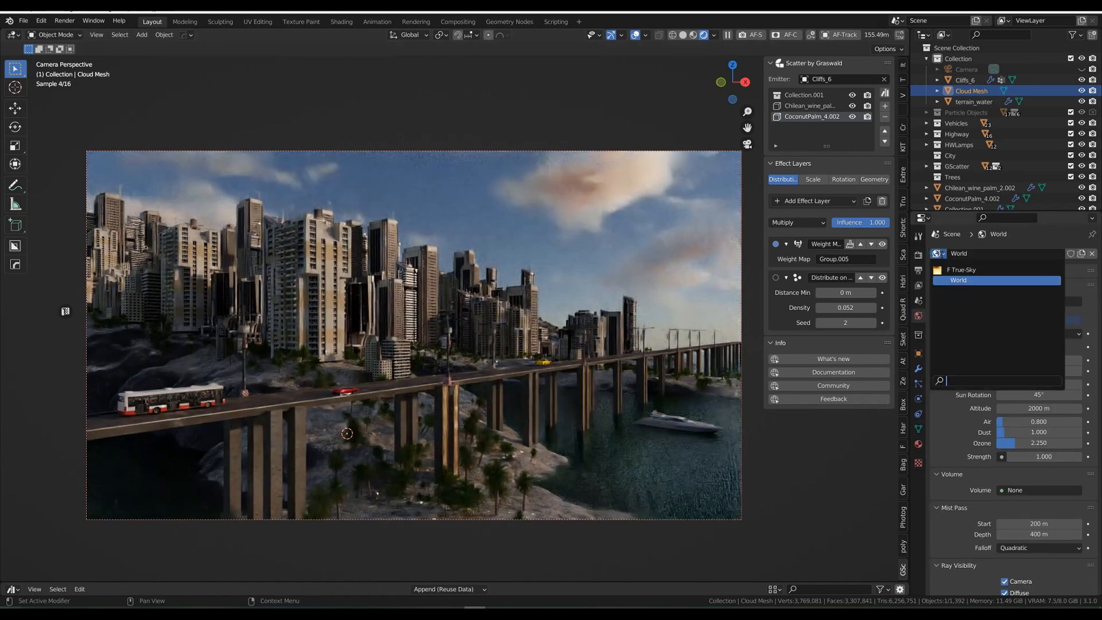
pyautogui.press('Return')
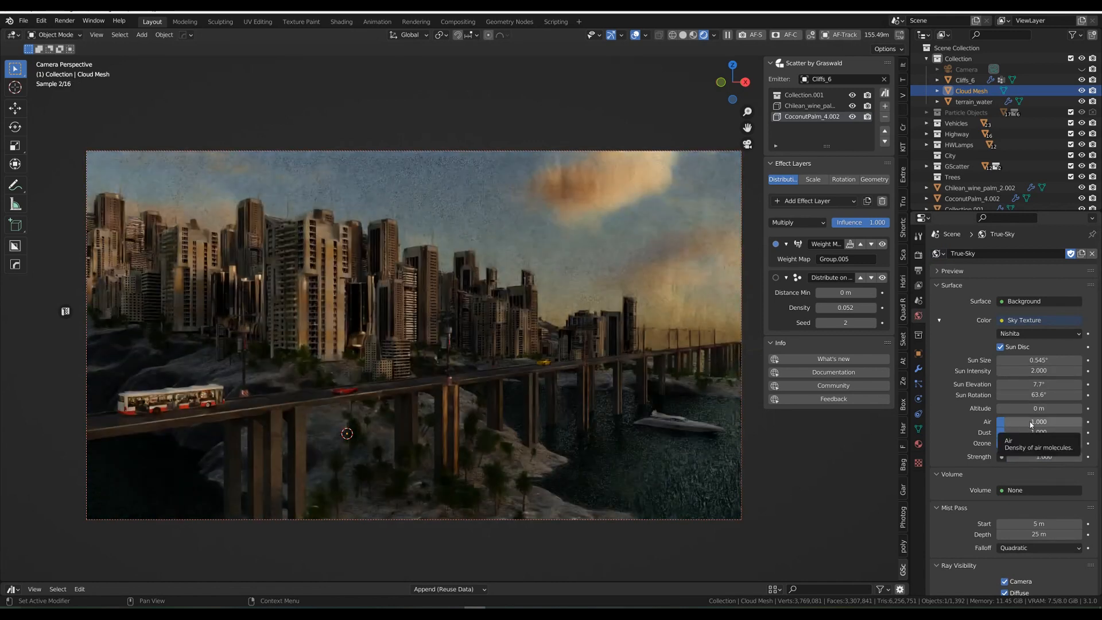
pyautogui.moveTo(1038, 384); pyautogui.dragTo(1101, 395)
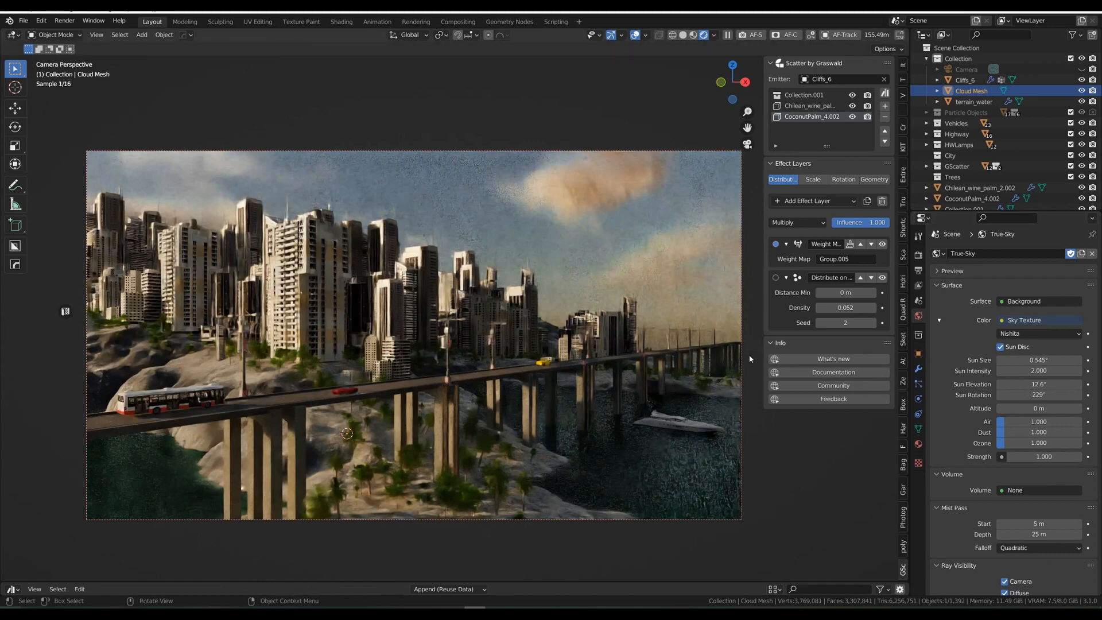